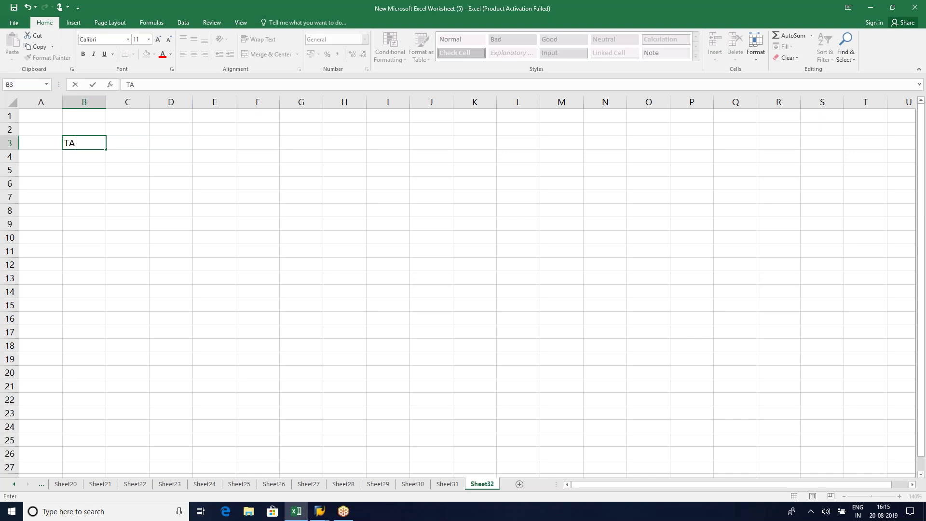
- Enter the title TAX DETERMINATION in cell B3 and FI - MM - SD in cell F3
{"action": "type", "text": "MINATION"}
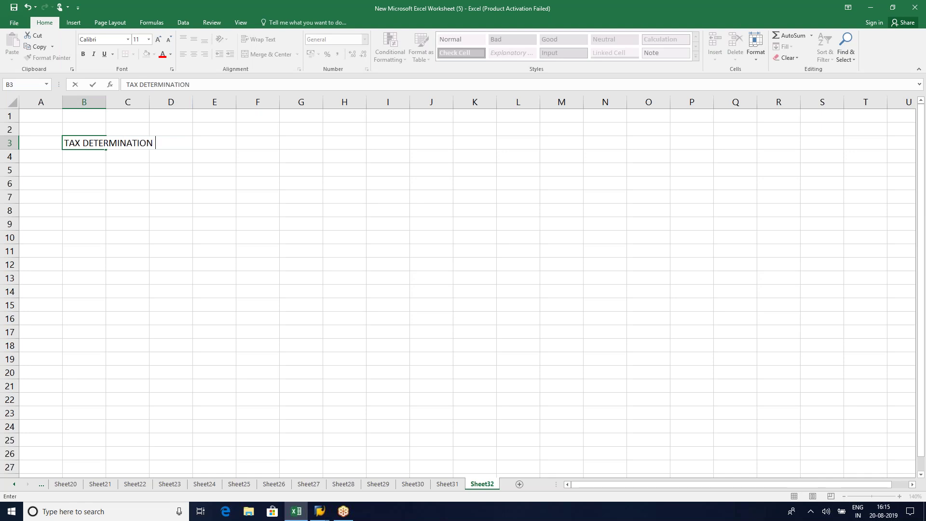
{"action": "key", "text": "Right"}
{"action": "key", "text": "Right"}
{"action": "key", "text": "Right"}
{"action": "key", "text": "Right"}
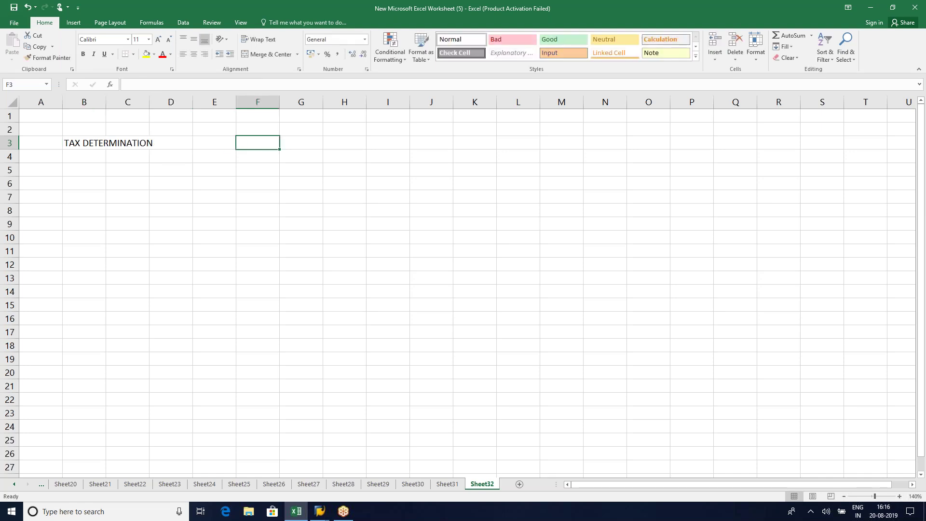
{"action": "type", "text": "SD"}
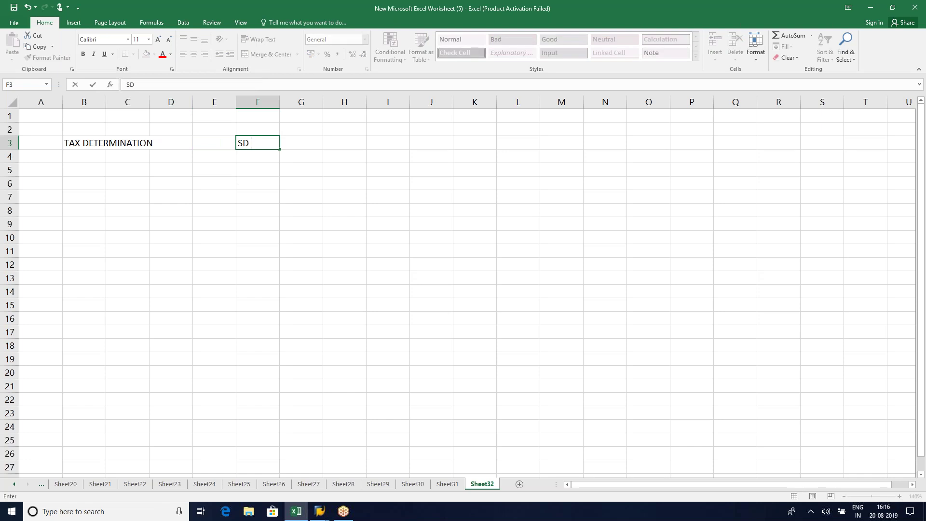
{"action": "key", "text": "BackSpace"}
{"action": "key", "text": "BackSpace"}
{"action": "type", "text": "FI - MM - SD"}
{"action": "key", "text": "Return"}
- Make the title in B3 bold and enter "To calculate taxes" in C4
{"action": "key", "text": "Up"}
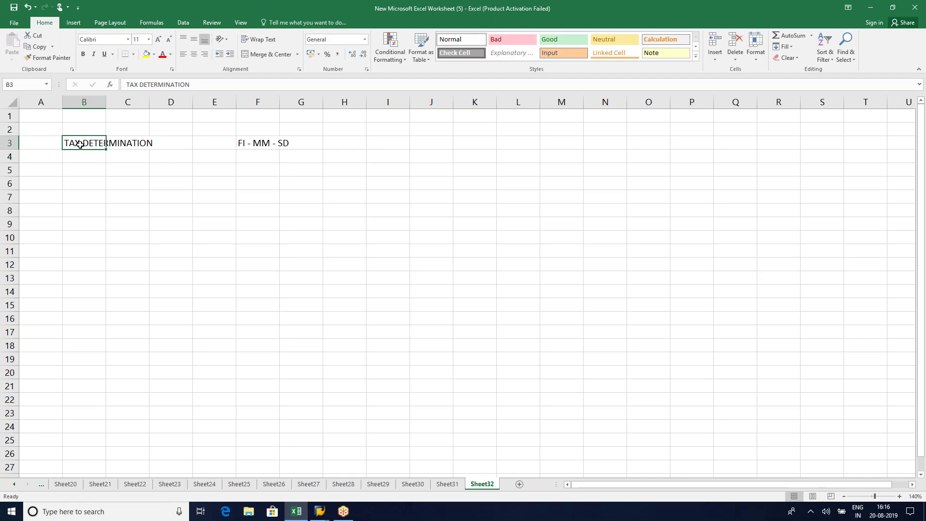
{"action": "key", "text": "ctrl+b"}
{"action": "left_click", "coordinate": [140, 157]}
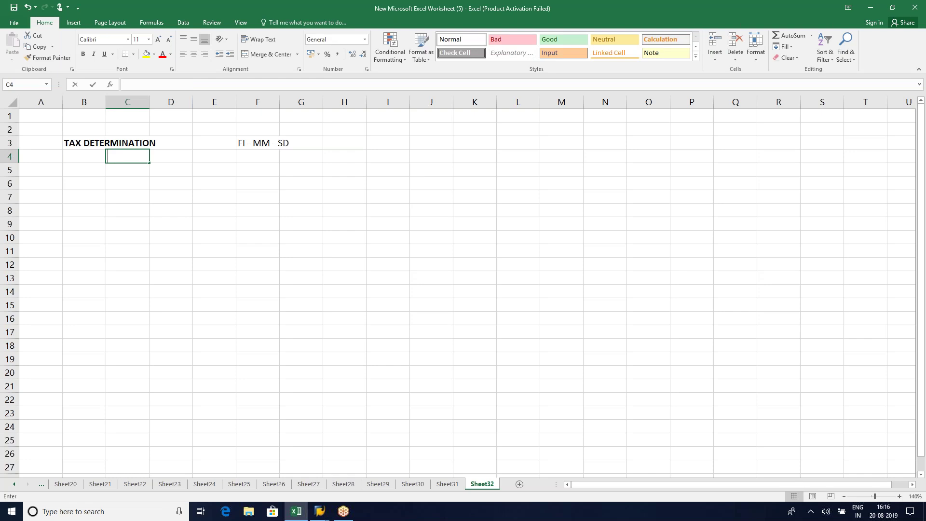
{"action": "type", "text": "To calcu"}
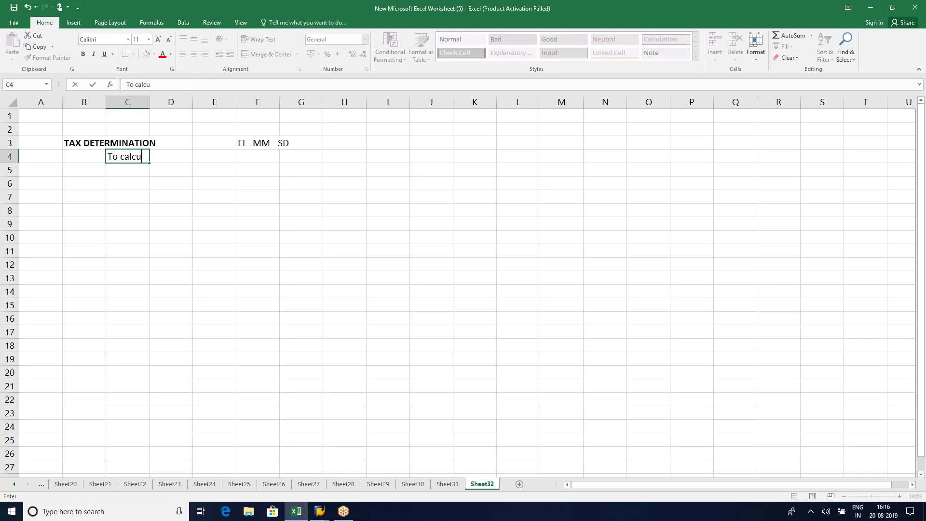
{"action": "type", "text": "late taxes"}
{"action": "key", "text": "Return"}
- List Sales in E5 and Procurement in E6 beneath the tax calculation note
{"action": "key", "text": "Right"}
{"action": "key", "text": "Right"}
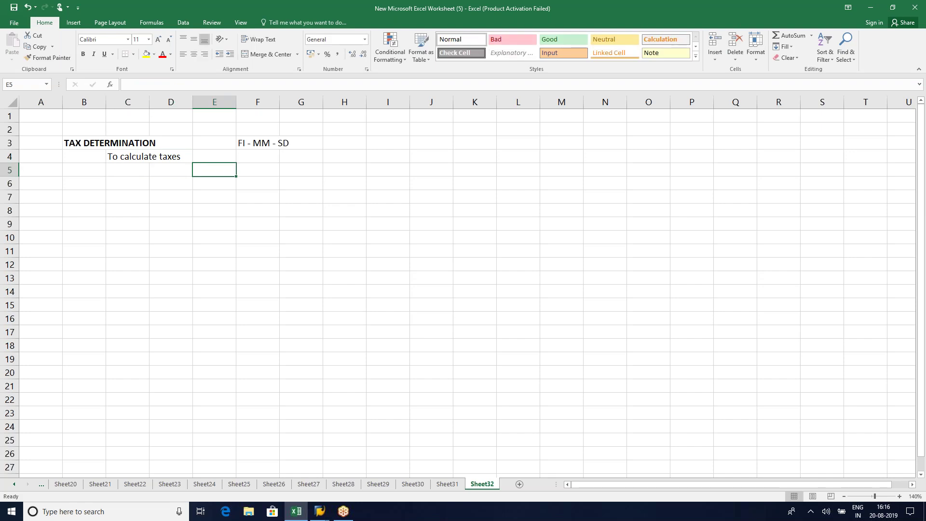
{"action": "type", "text": "Sales"}
{"action": "key", "text": "Return"}
{"action": "key", "text": "Right"}
{"action": "key", "text": "Right"}
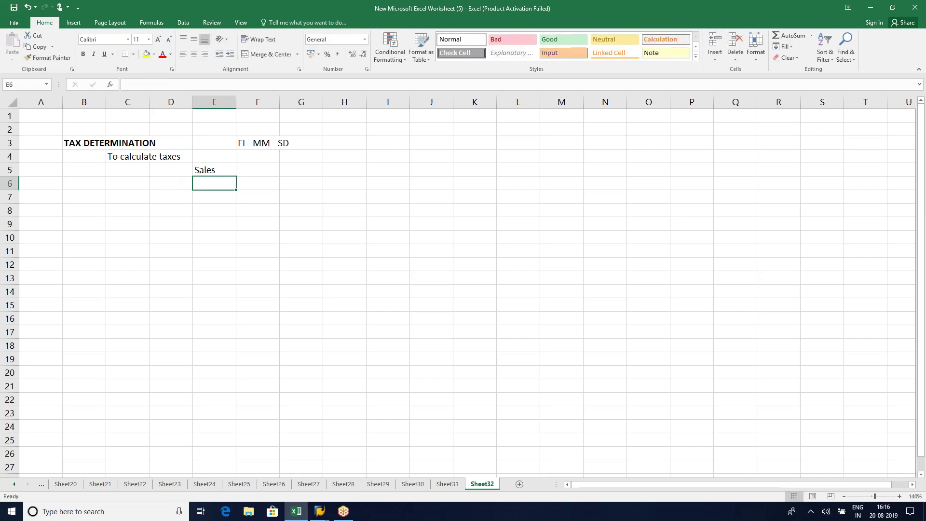
{"action": "type", "text": "Procurement"}
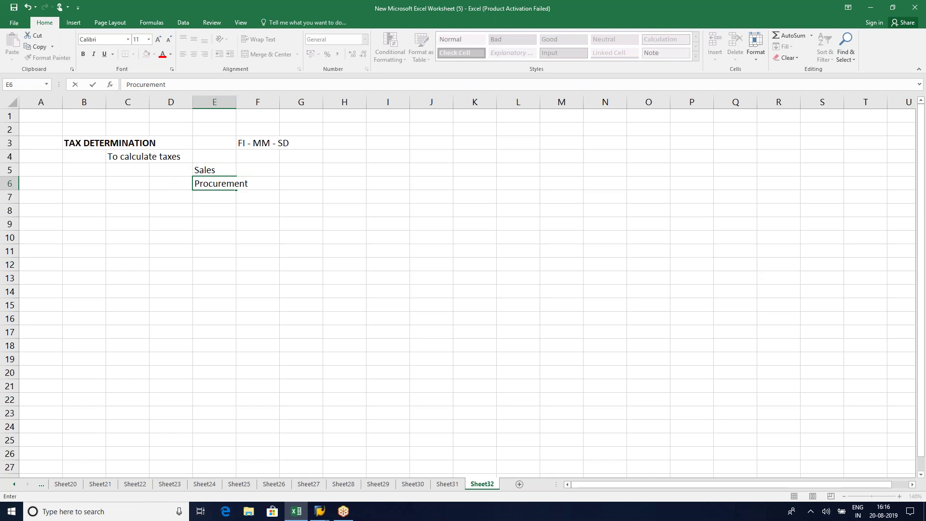
{"action": "key", "text": "Return"}
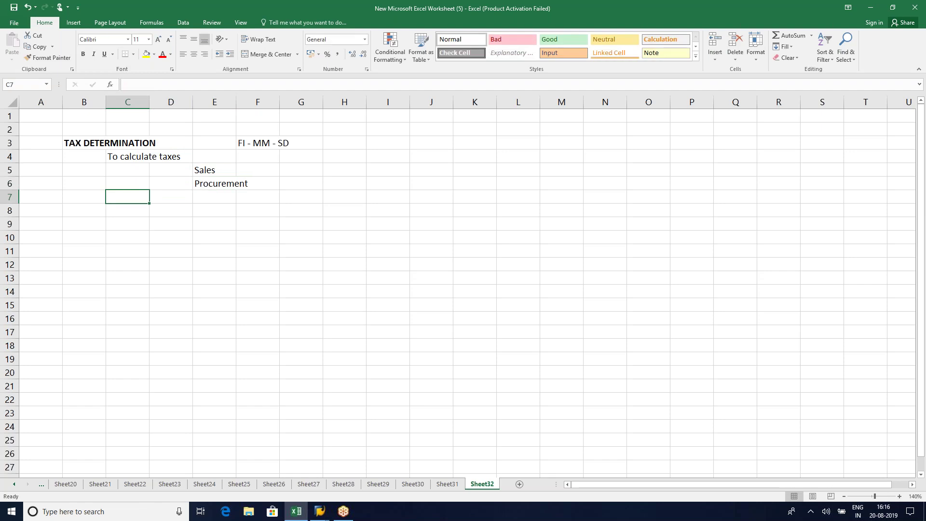
- Enter the subheading "2 Types of taxes" in cell C8
{"action": "left_click", "coordinate": [121, 213]}
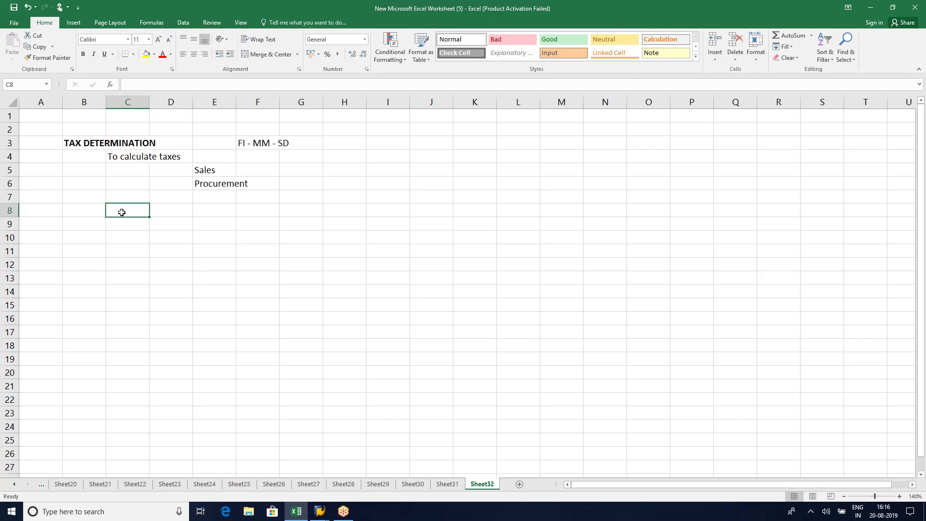
{"action": "type", "text": "2 T"}
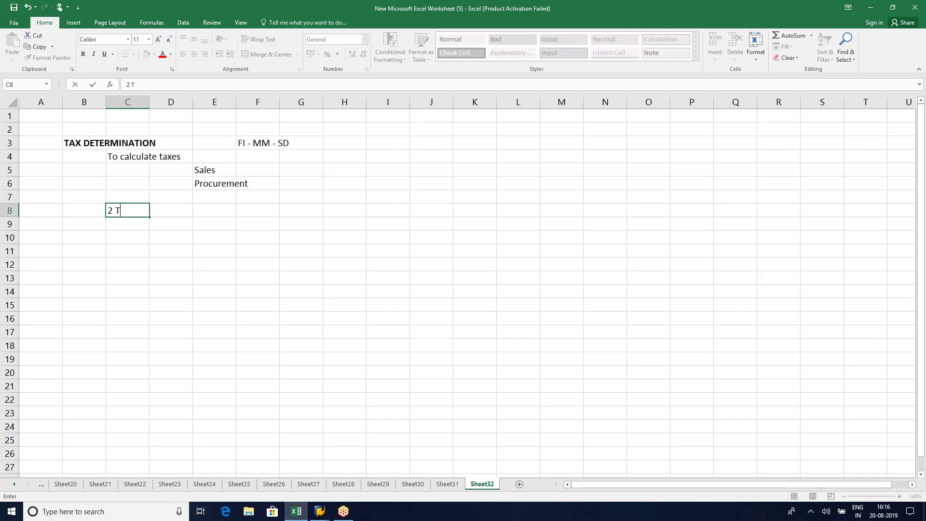
{"action": "type", "text": "ypes of taxes"}
{"action": "key", "text": "Return"}
- List Input tax in D9 and Output tax in D10 under the tax types subheading
{"action": "key", "text": "Right"}
{"action": "type", "text": "In"}
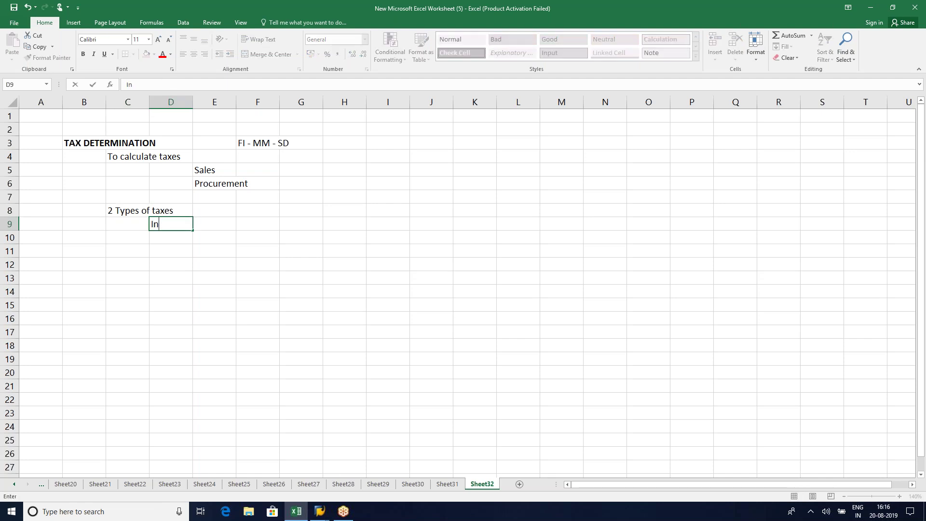
{"action": "type", "text": "put tax"}
{"action": "key", "text": "Return"}
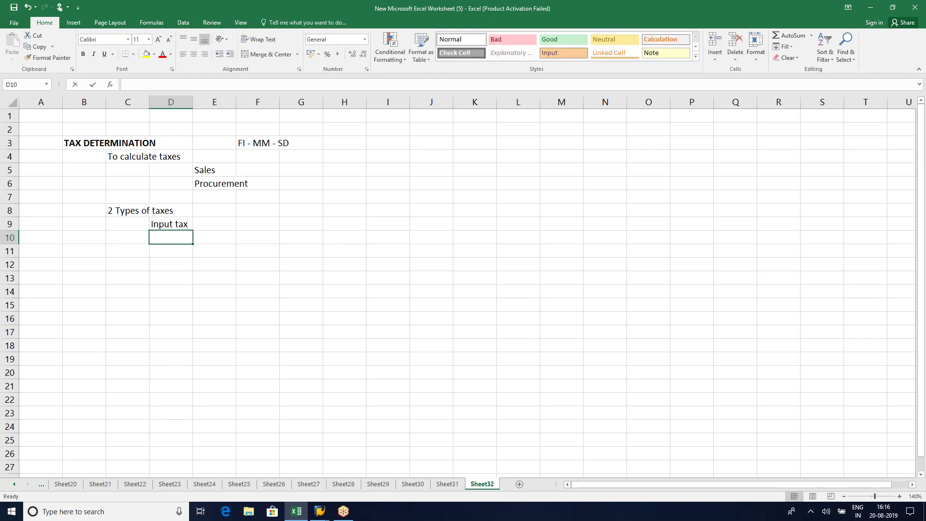
{"action": "type", "text": "Output tax"}
{"action": "key", "text": "Return"}
{"action": "key", "text": "Left"}
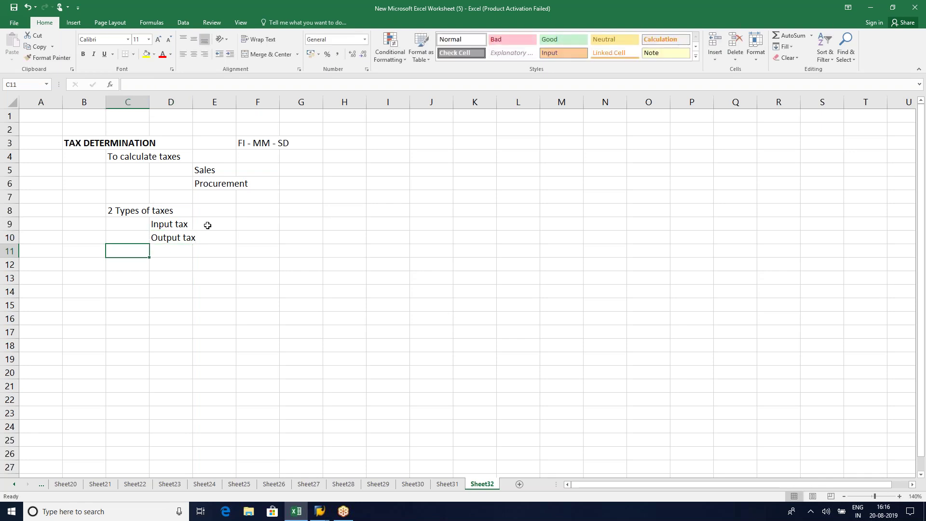
- Describe the input tax row with PROCUREMENT in F9 and "Company - Vendor" in I9
{"action": "left_click", "coordinate": [253, 225]}
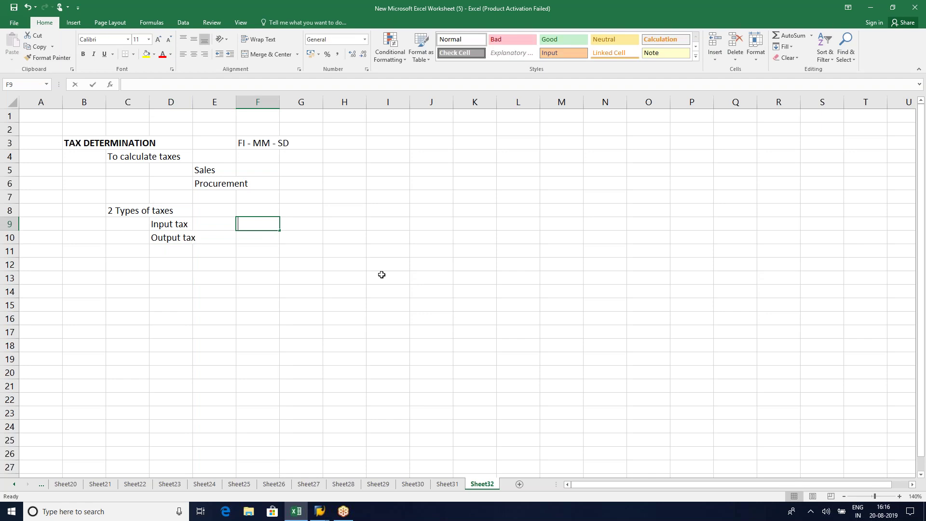
{"action": "type", "text": "PROCUREMENT"}
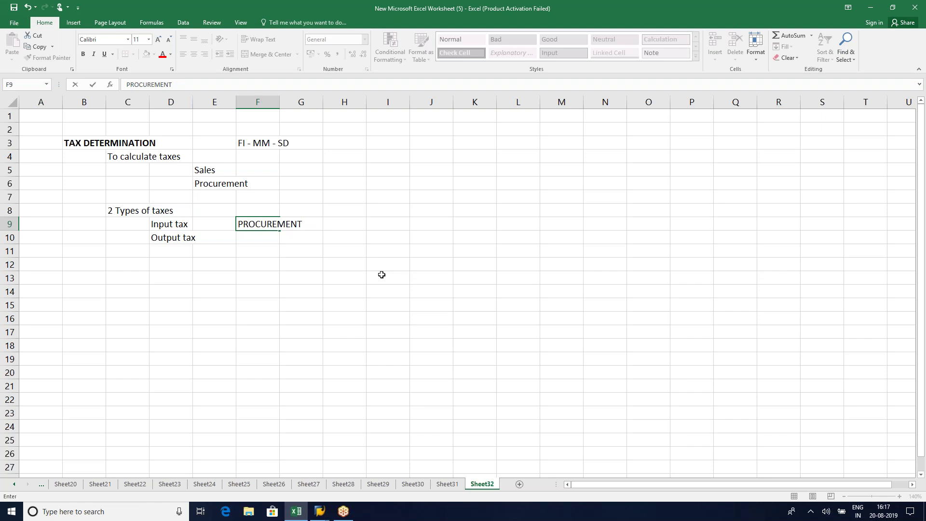
{"action": "left_click", "coordinate": [373, 223]}
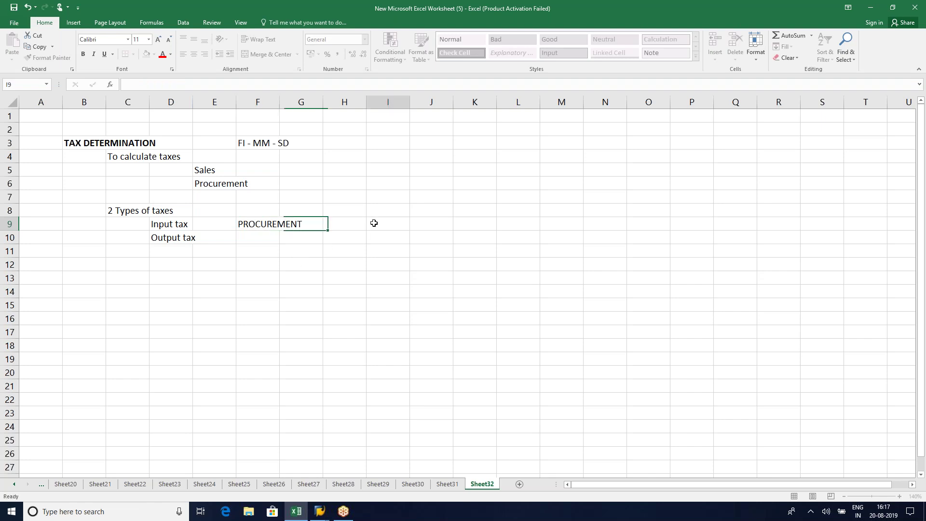
{"action": "type", "text": "cOMPANY - Vendor"}
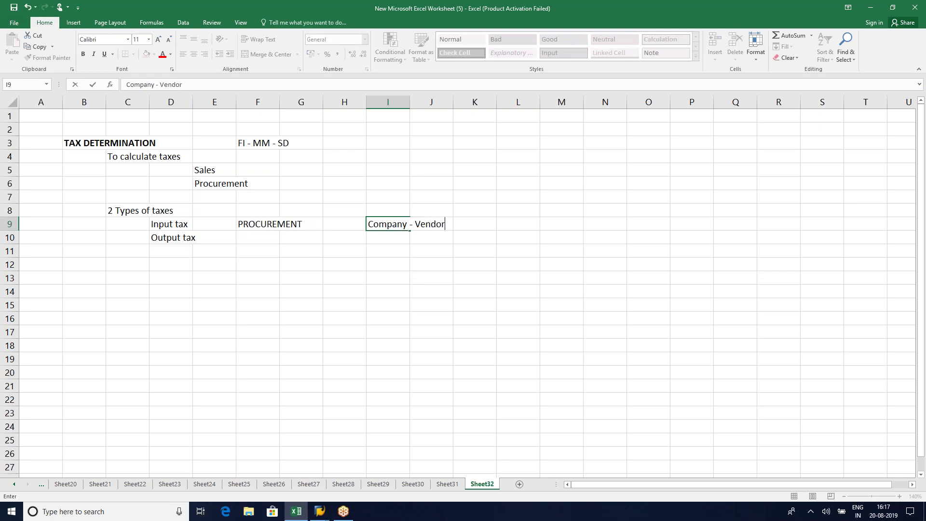
{"action": "key", "text": "Return"}
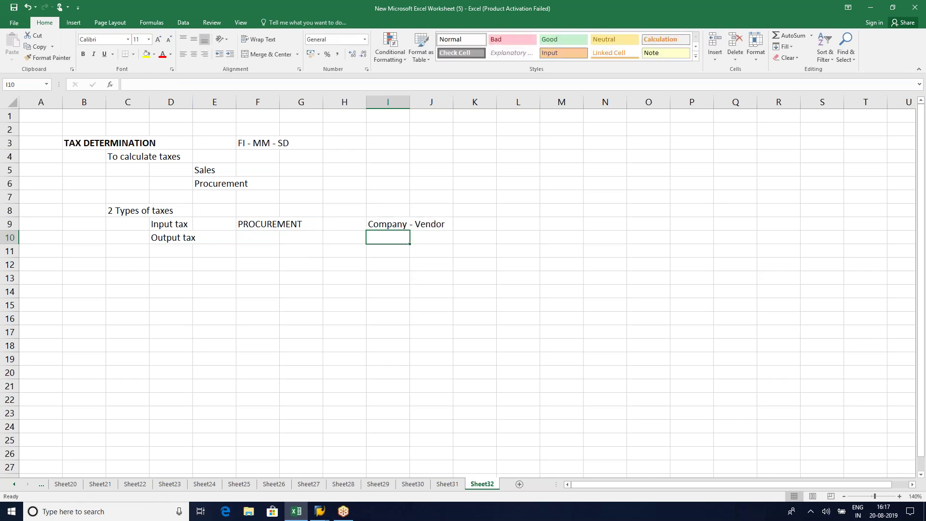
- Describe the output tax row with SALES in F10 and "Customer - Company" in I10
{"action": "double_click", "coordinate": [254, 238]}
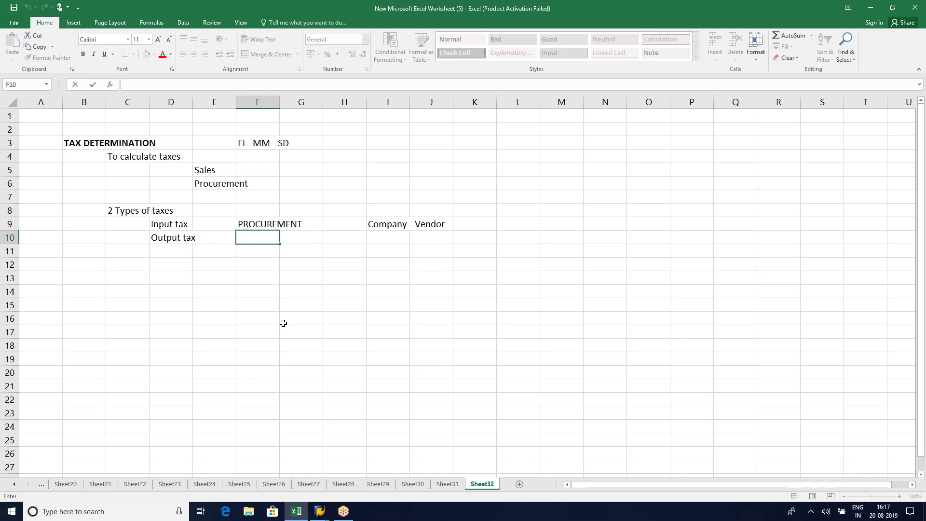
{"action": "type", "text": "SALES"}
{"action": "key", "text": "Right"}
{"action": "key", "text": "Right"}
{"action": "key", "text": "Right"}
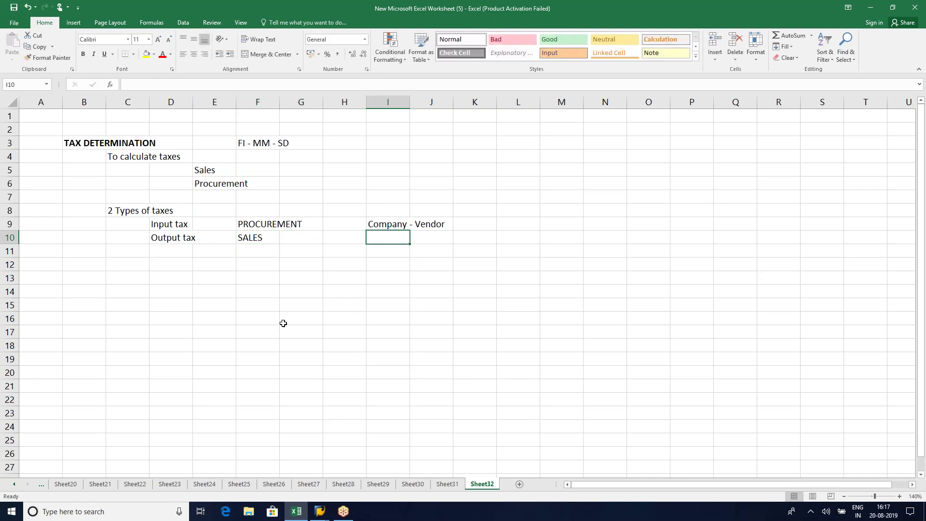
{"action": "type", "text": "Cust"}
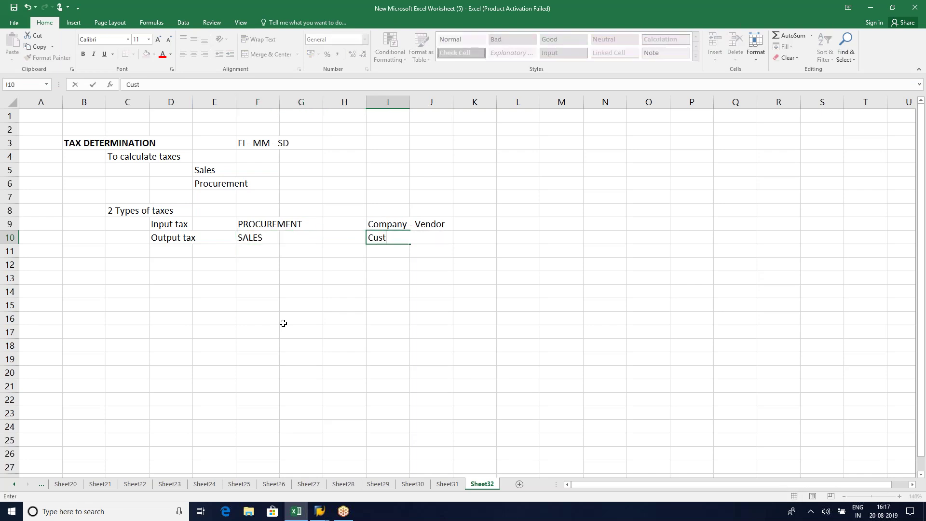
{"action": "type", "text": "omer - Compaaaaaaaaaaaaaaaaaaaa"}
{"action": "key", "text": "BackSpace"}
{"action": "key", "text": "BackSpace"}
{"action": "key", "text": "BackSpace"}
{"action": "key", "text": "BackSpace"}
{"action": "key", "text": "BackSpace"}
{"action": "key", "text": "BackSpace"}
{"action": "key", "text": "BackSpace"}
{"action": "key", "text": "BackSpace"}
{"action": "key", "text": "BackSpace"}
{"action": "key", "text": "BackSpace"}
{"action": "key", "text": "BackSpace"}
{"action": "key", "text": "BackSpace"}
{"action": "key", "text": "BackSpace"}
{"action": "key", "text": "BackSpace"}
{"action": "key", "text": "BackSpace"}
{"action": "key", "text": "BackSpace"}
{"action": "key", "text": "BackSpace"}
{"action": "key", "text": "BackSpace"}
{"action": "key", "text": "BackSpace"}
{"action": "type", "text": "ny"}
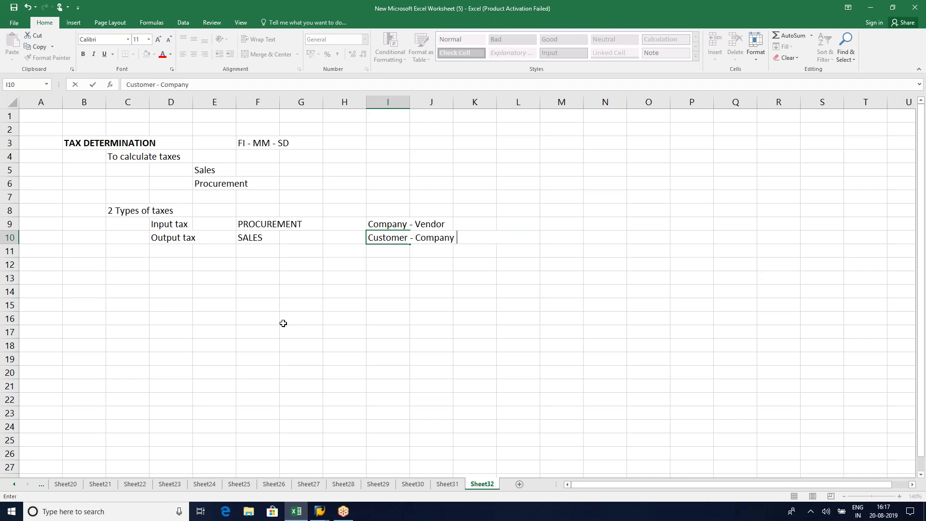
{"action": "key", "text": "Return"}
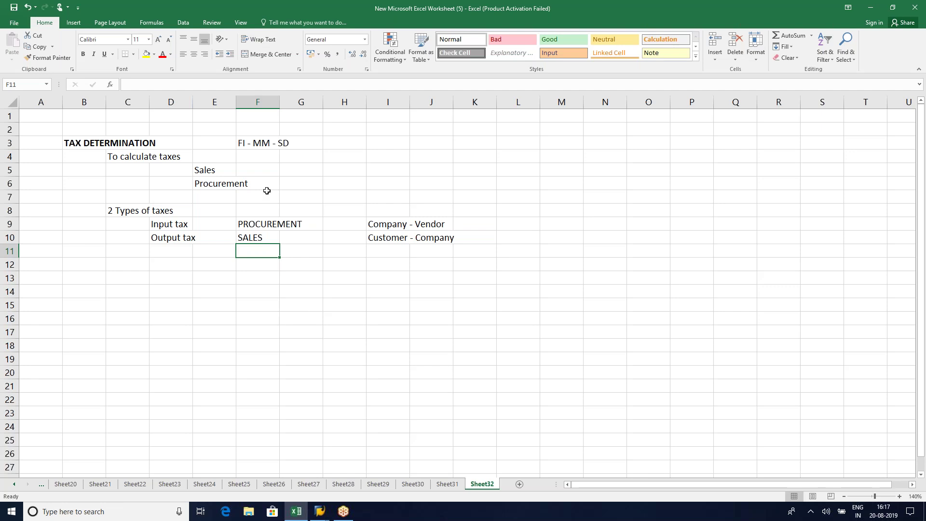
- Enter the heading CONFIGURATION STEPS in cell B13 and make it bold
{"action": "left_click", "coordinate": [140, 272]}
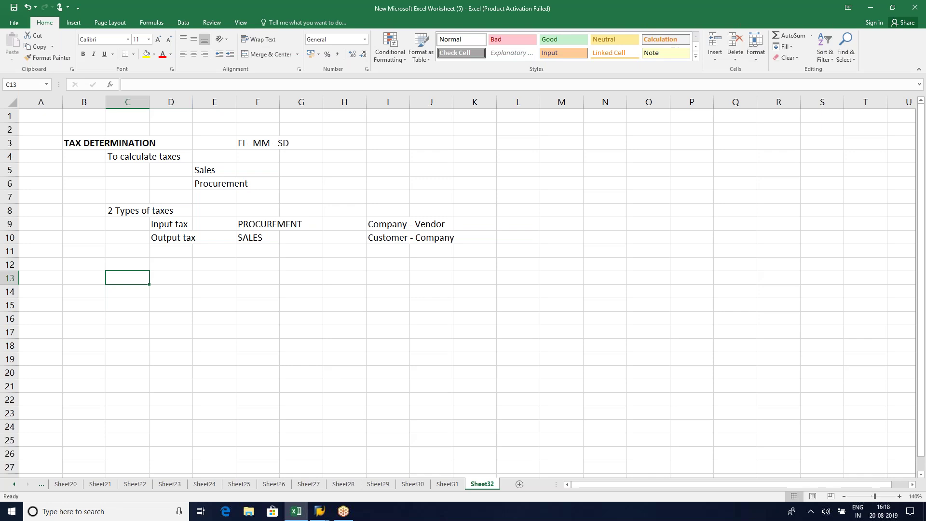
{"action": "left_click", "coordinate": [86, 271]}
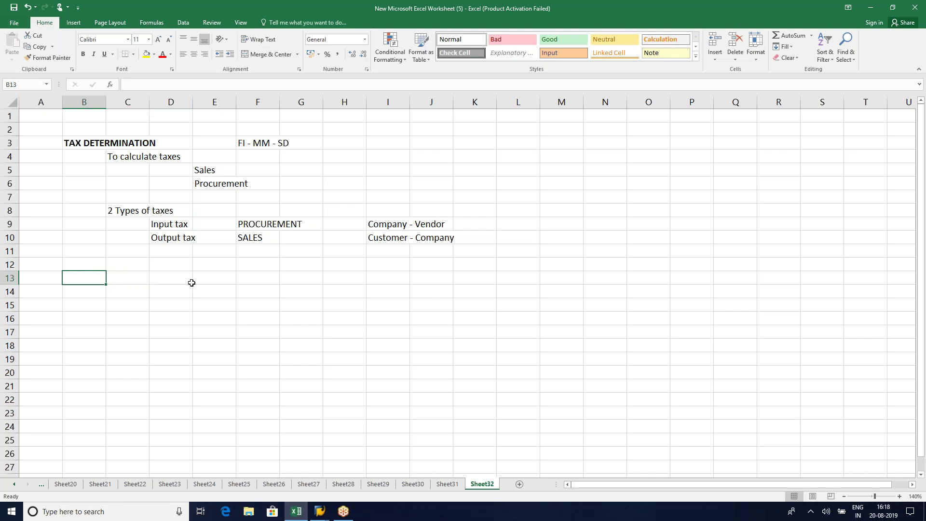
{"action": "type", "text": "CONF"}
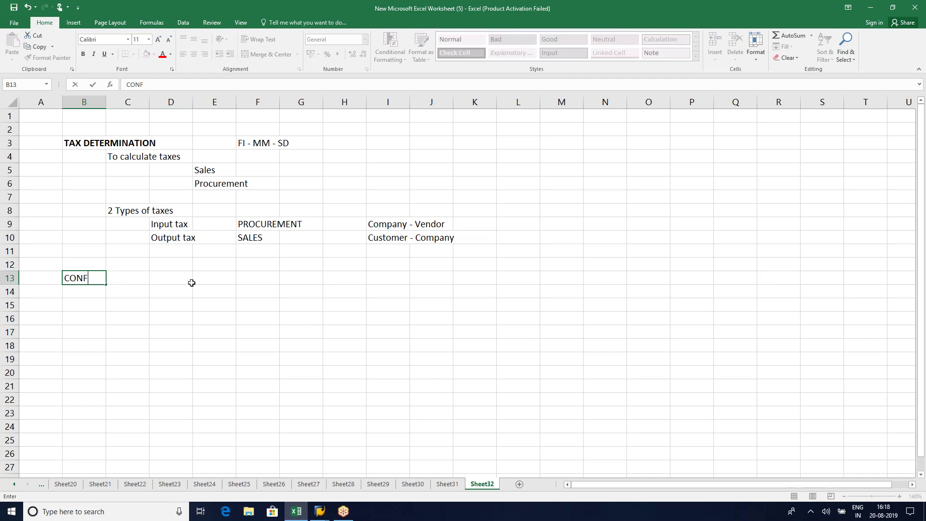
{"action": "type", "text": "IGURATION STEPS"}
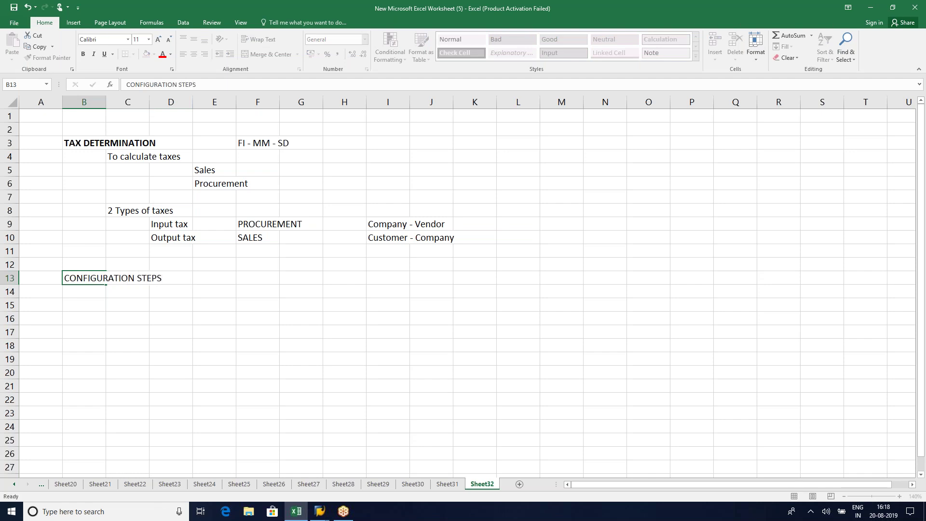
{"action": "key", "text": "Return"}
{"action": "key", "text": "Up"}
{"action": "key", "text": "ctrl+b"}
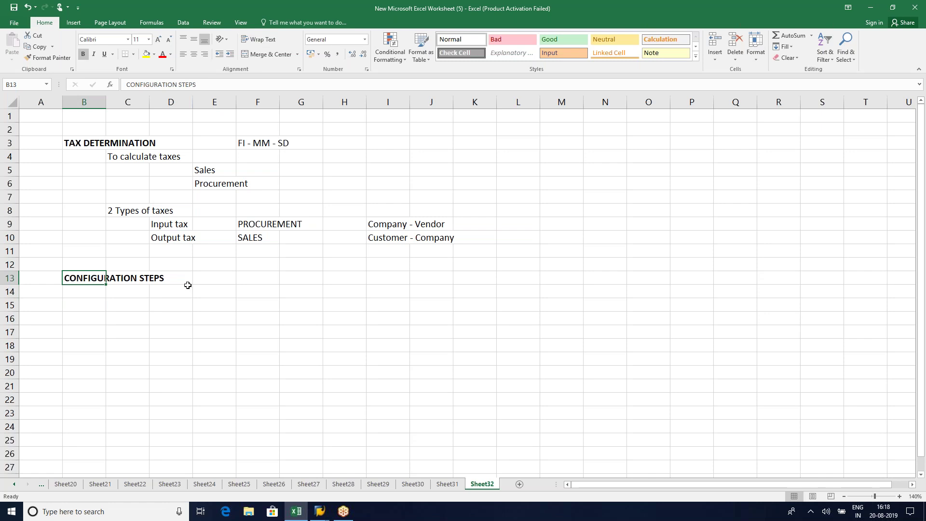
{"action": "left_click", "coordinate": [120, 301]}
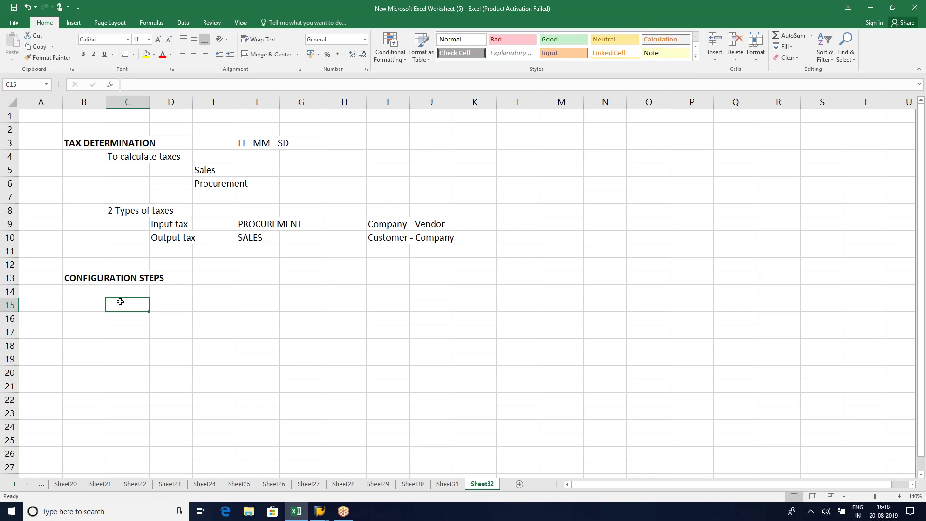
- Switch to the SAP Easy Access session, start transaction spro and display the SAP Customizing Implementation Guide
{"action": "mouse_move", "coordinate": [321, 515]}
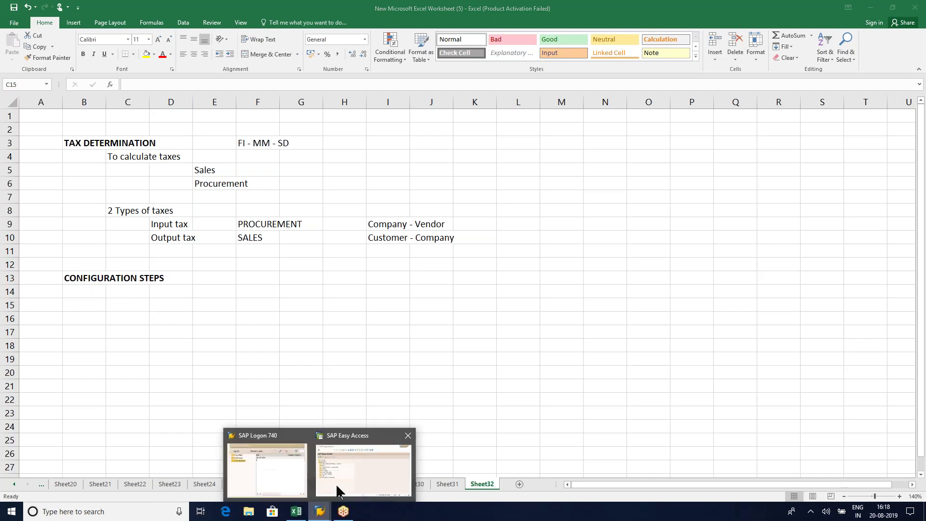
{"action": "left_click", "coordinate": [362, 458]}
{"action": "left_click", "coordinate": [97, 56]}
{"action": "type", "text": "spro"}
{"action": "key", "text": "Return"}
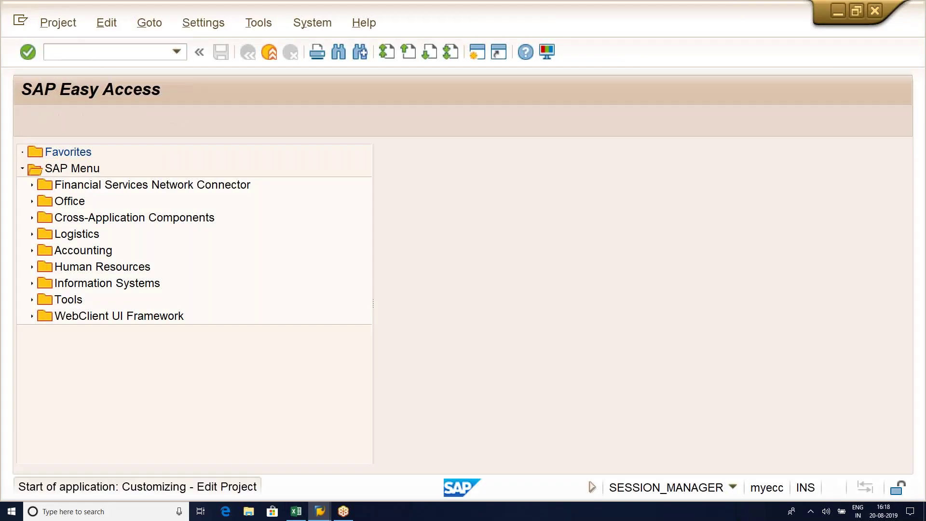
{"action": "left_click", "coordinate": [91, 121]}
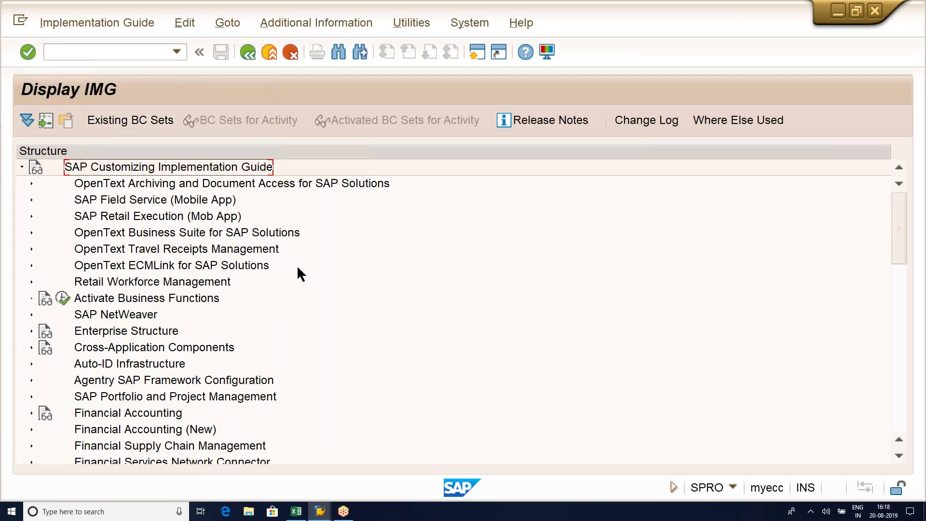
- Expand Financial Accounting (New) and its Financial Accounting Global Settings (New) node in the implementation guide
{"action": "scroll", "coordinate": [298, 272], "scroll_direction": "down", "scroll_amount": 2}
{"action": "scroll", "coordinate": [298, 271], "scroll_direction": "down", "scroll_amount": 1}
{"action": "left_click", "coordinate": [164, 333]}
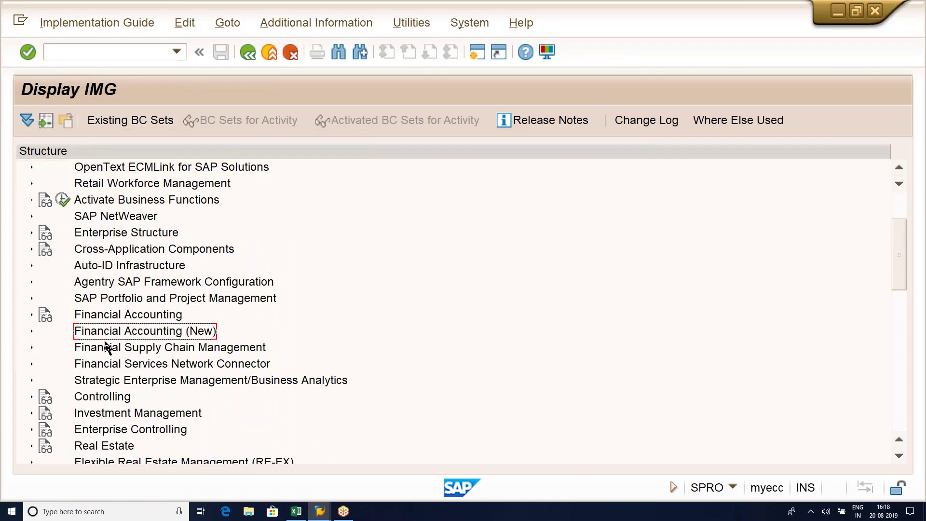
{"action": "left_click", "coordinate": [30, 331]}
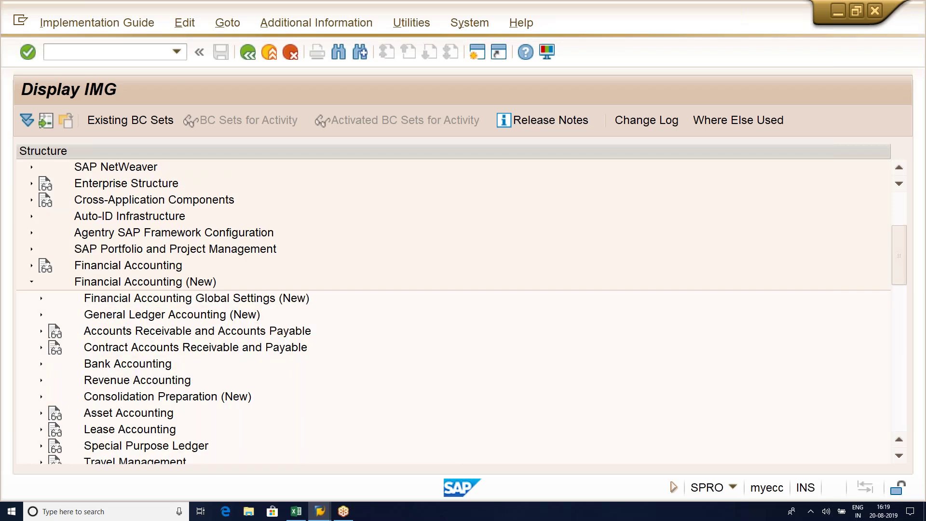
{"action": "left_click", "coordinate": [203, 300]}
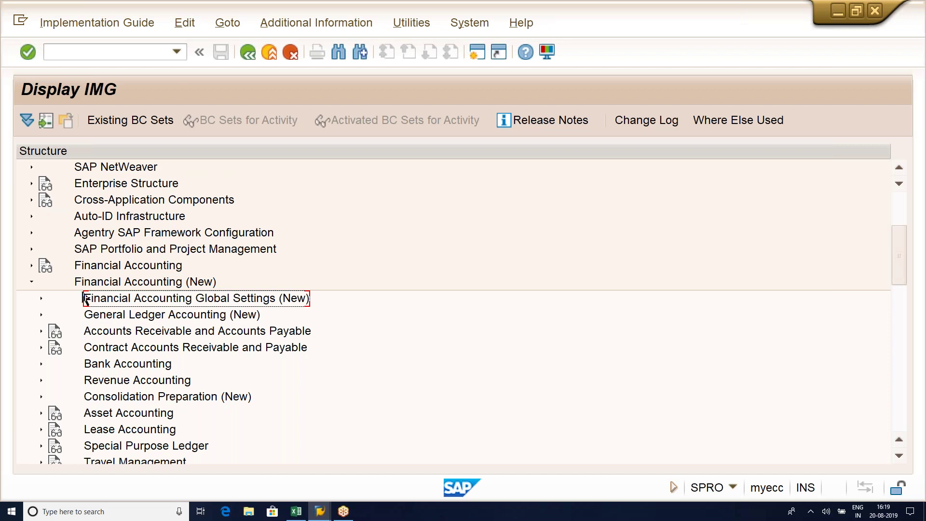
{"action": "left_click", "coordinate": [40, 299]}
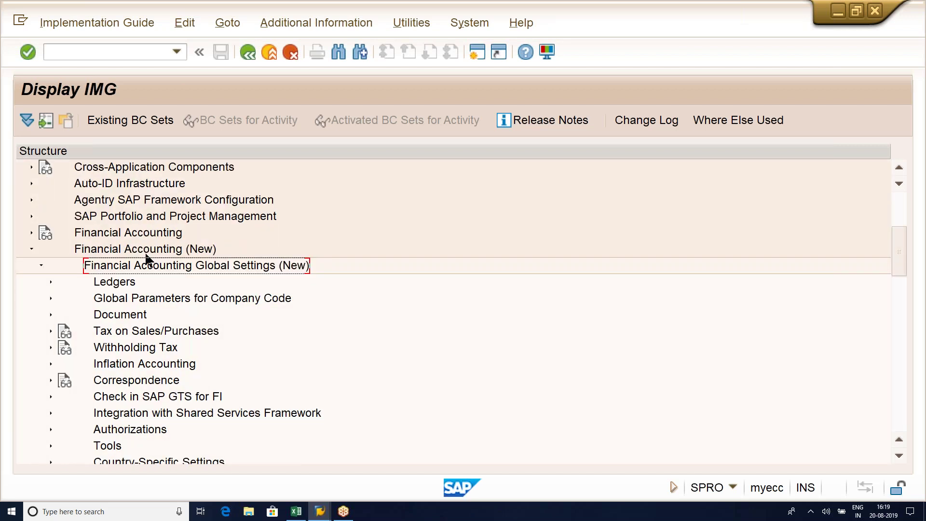
- Expand Tax on Sales/Purchases and its Basic Settings node under the global settings
{"action": "left_click", "coordinate": [135, 338]}
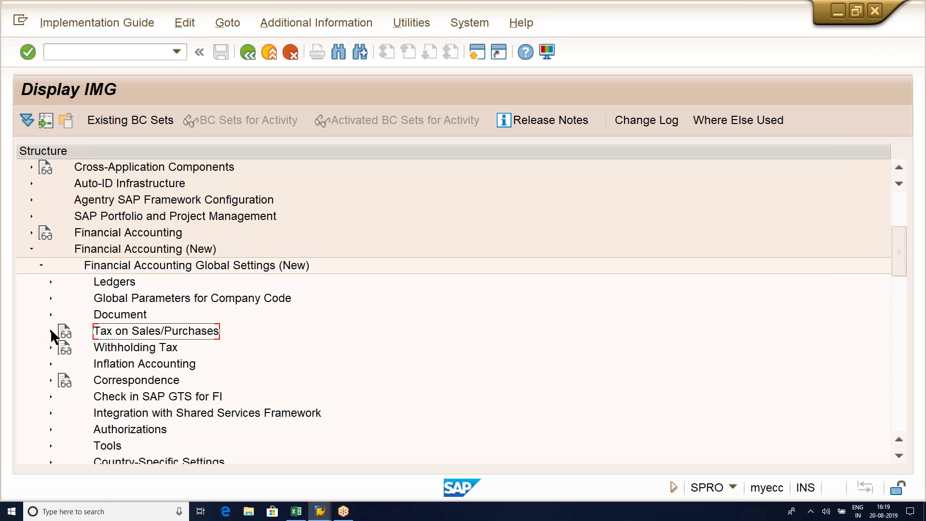
{"action": "left_click", "coordinate": [51, 330]}
{"action": "left_click", "coordinate": [155, 350]}
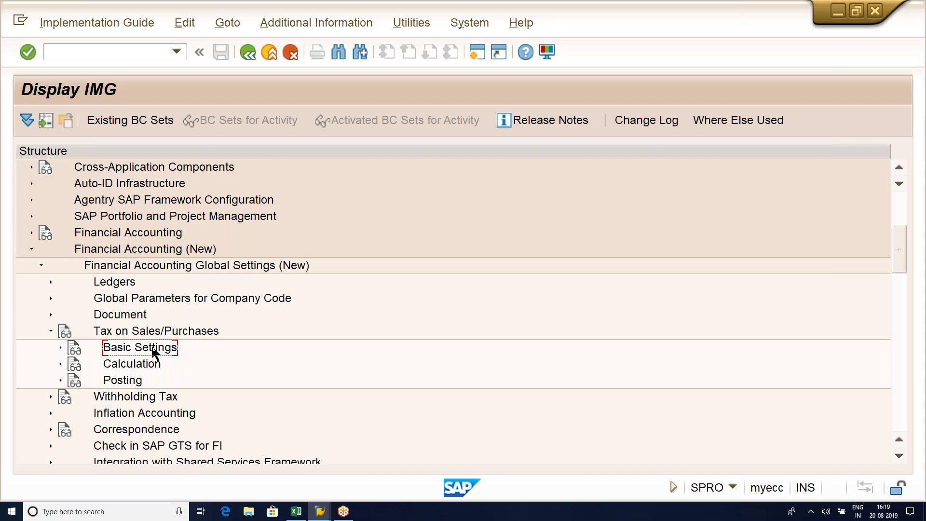
{"action": "left_click", "coordinate": [61, 348]}
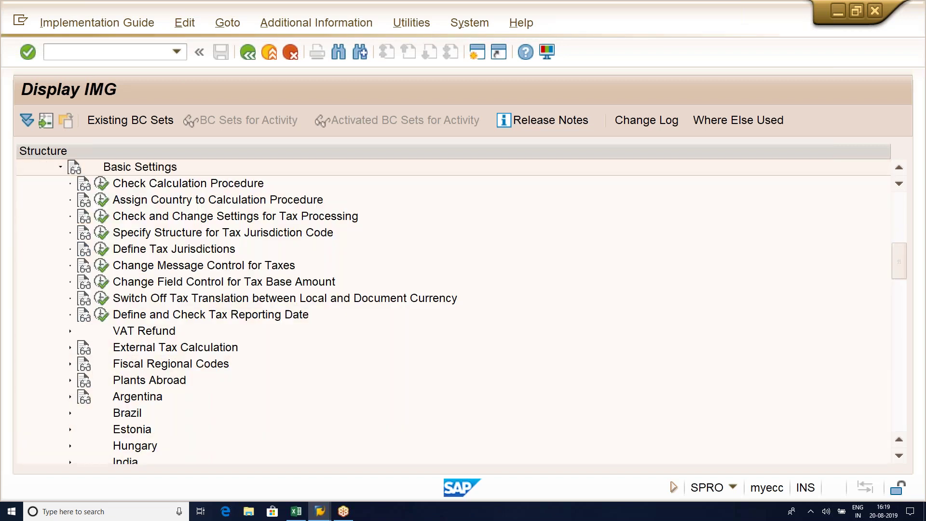
- Execute Check Calculation Procedure and open its Define Condition Types activity
{"action": "left_click", "coordinate": [206, 184]}
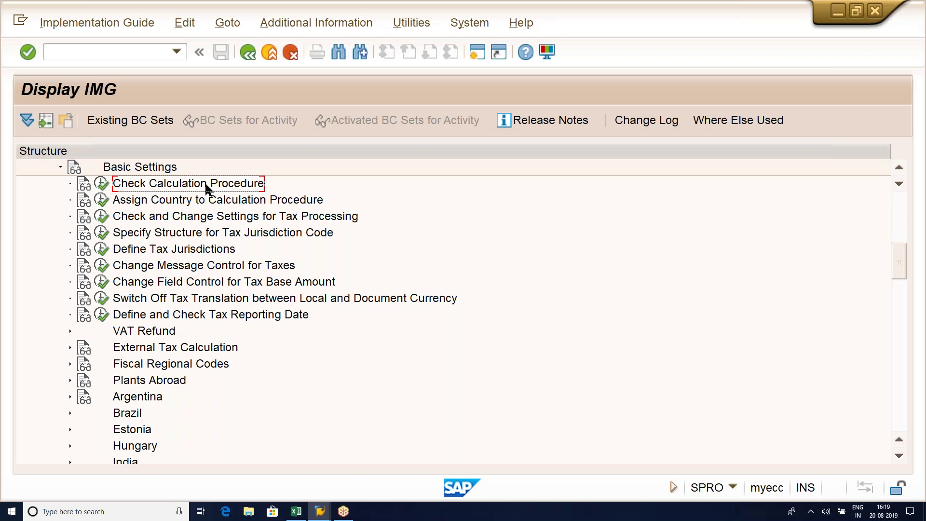
{"action": "left_click", "coordinate": [105, 191]}
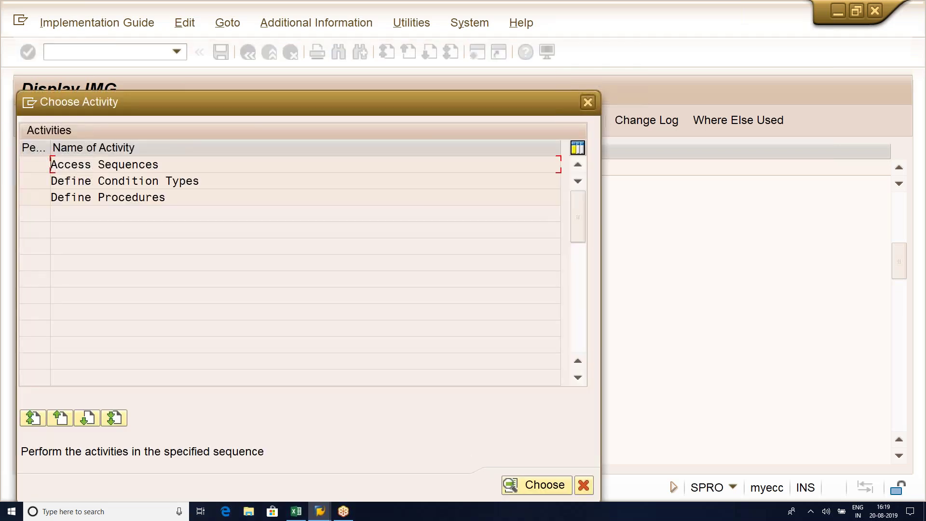
{"action": "left_click_drag", "start_coordinate": [216, 184], "coordinate": [42, 193]}
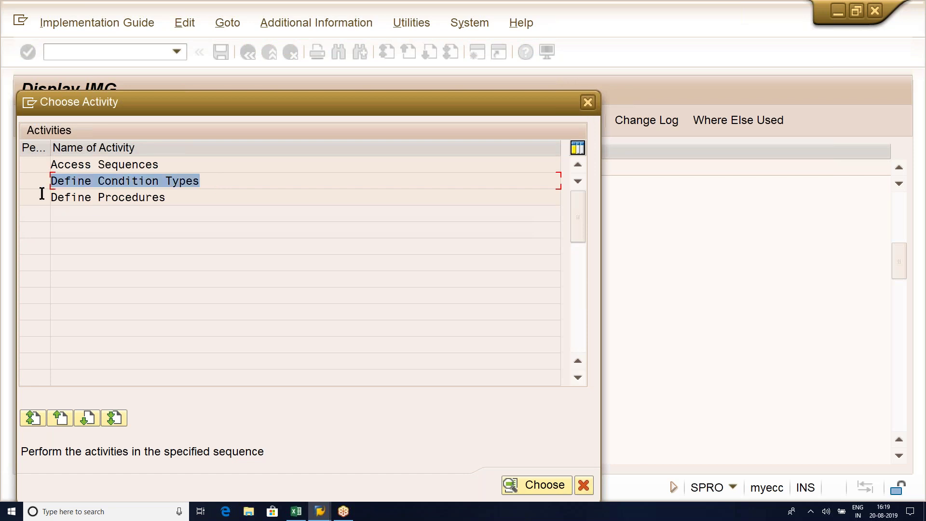
{"action": "double_click", "coordinate": [129, 186]}
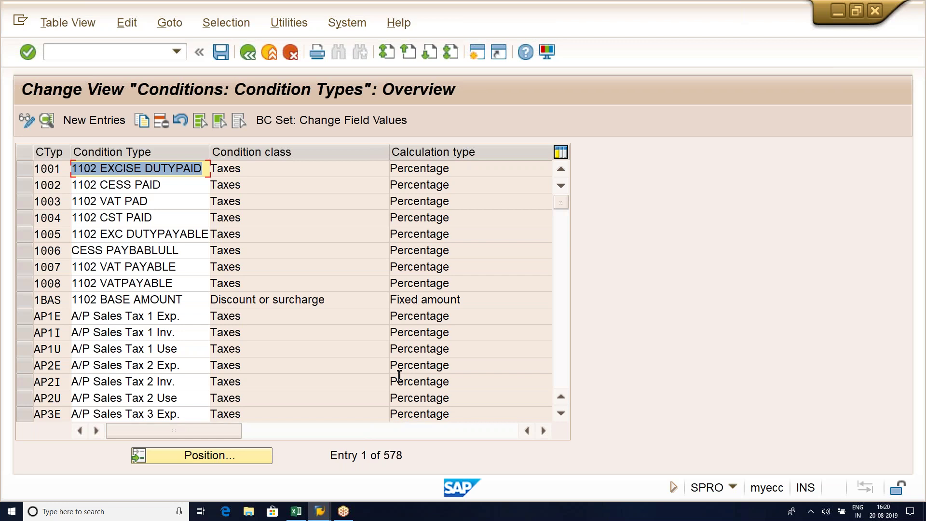
- Position the condition types list on MWAI and open the details of that condition type
{"action": "left_click", "coordinate": [237, 458]}
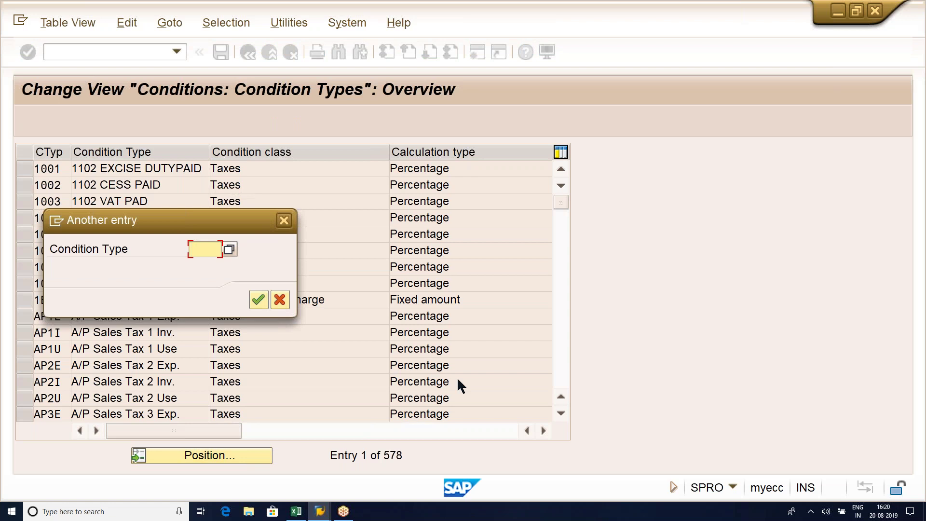
{"action": "type", "text": "mwai"}
{"action": "key", "text": "Return"}
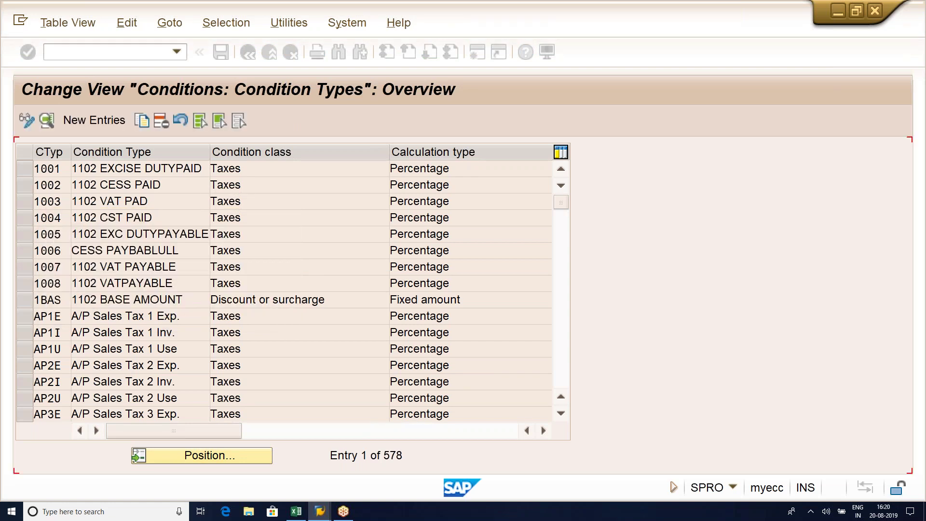
{"action": "left_click", "coordinate": [197, 166]}
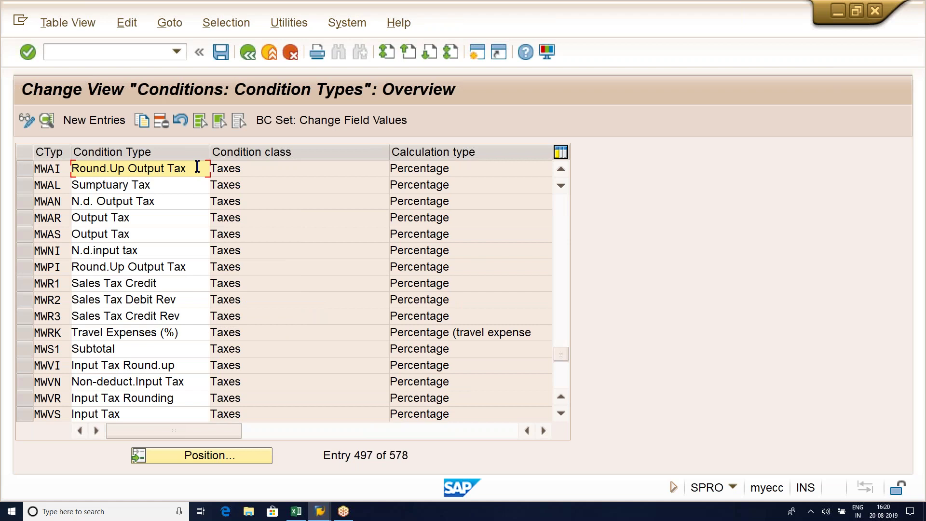
{"action": "left_click", "coordinate": [21, 168]}
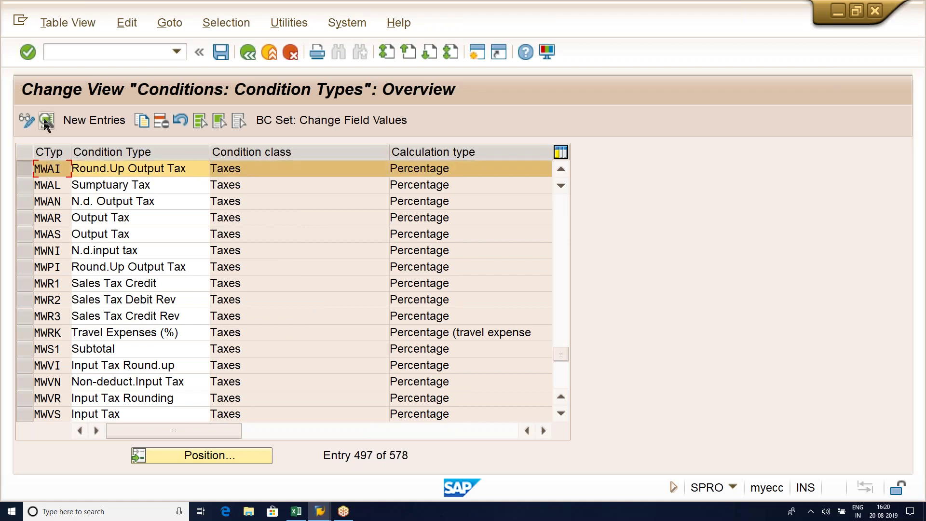
{"action": "left_click", "coordinate": [46, 121]}
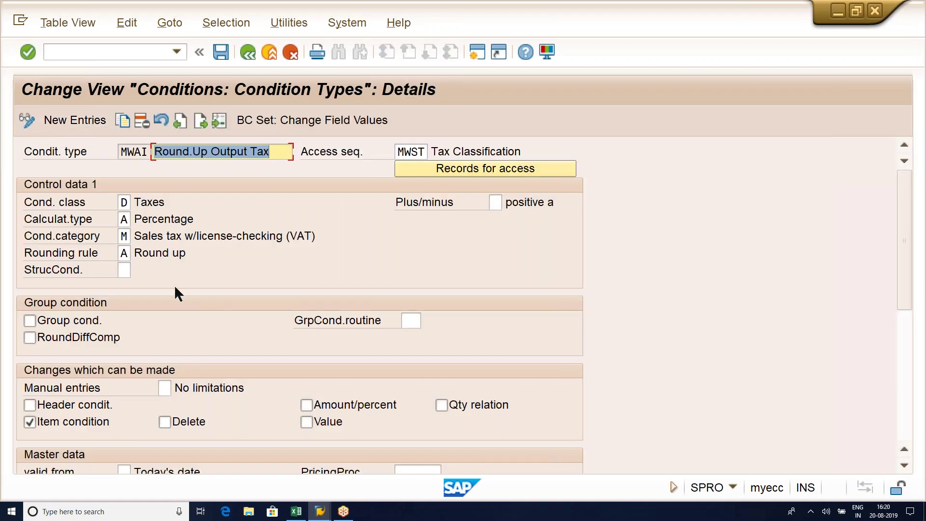
- Examine the access sequence, condition class and calculation type settings of condition type MWAI
{"action": "left_click", "coordinate": [61, 154]}
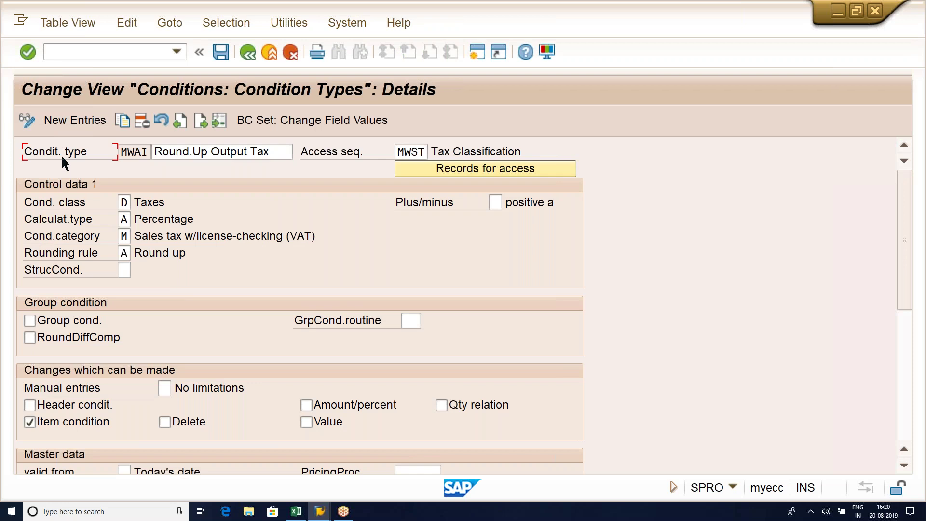
{"action": "left_click", "coordinate": [401, 151]}
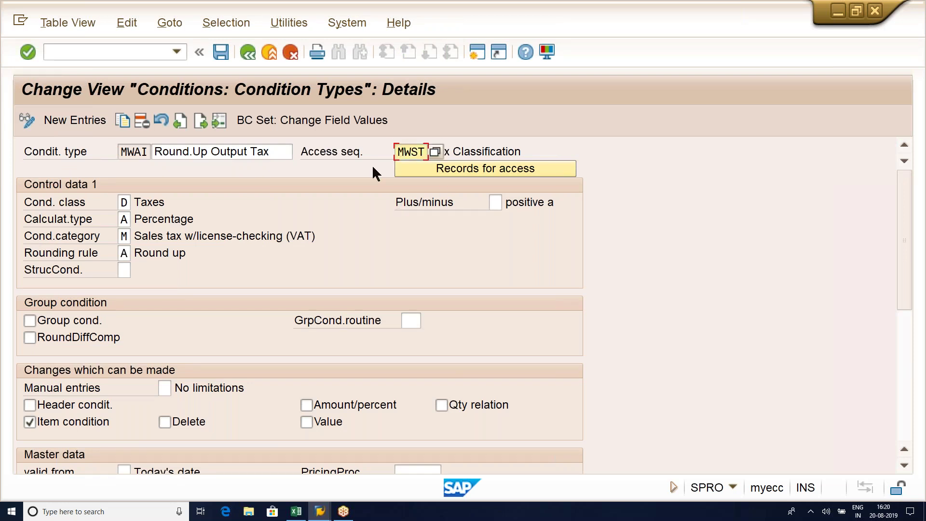
{"action": "left_click", "coordinate": [72, 207]}
{"action": "left_click", "coordinate": [181, 201]}
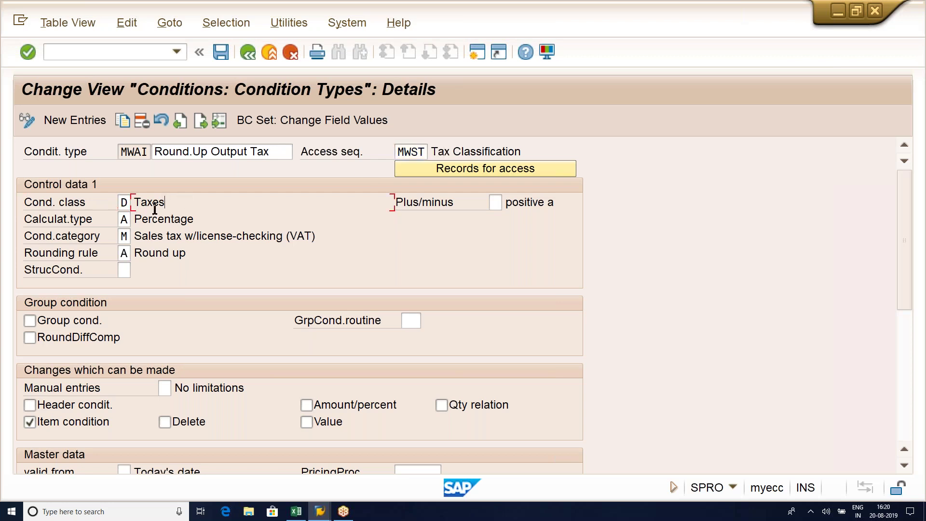
{"action": "left_click", "coordinate": [74, 224]}
{"action": "left_click", "coordinate": [194, 219]}
{"action": "left_click", "coordinate": [120, 219]}
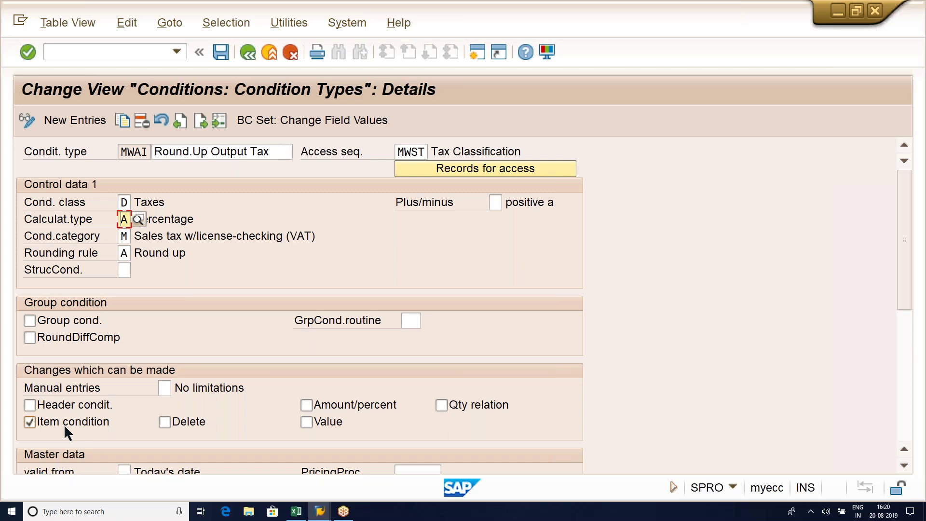
- Switch to the Excel sheet, enter the heading CONDITION TYPE in cell C15 and make it bold
{"action": "left_click", "coordinate": [296, 512]}
{"action": "type", "text": "con"}
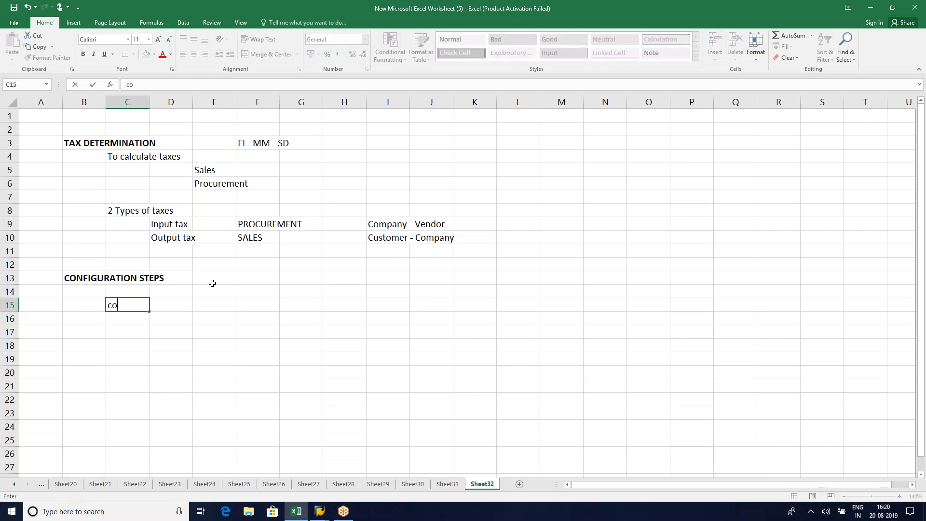
{"action": "key", "text": "BackSpace"}
{"action": "key", "text": "BackSpace"}
{"action": "key", "text": "BackSpace"}
{"action": "type", "text": "CONDITION TYPE"}
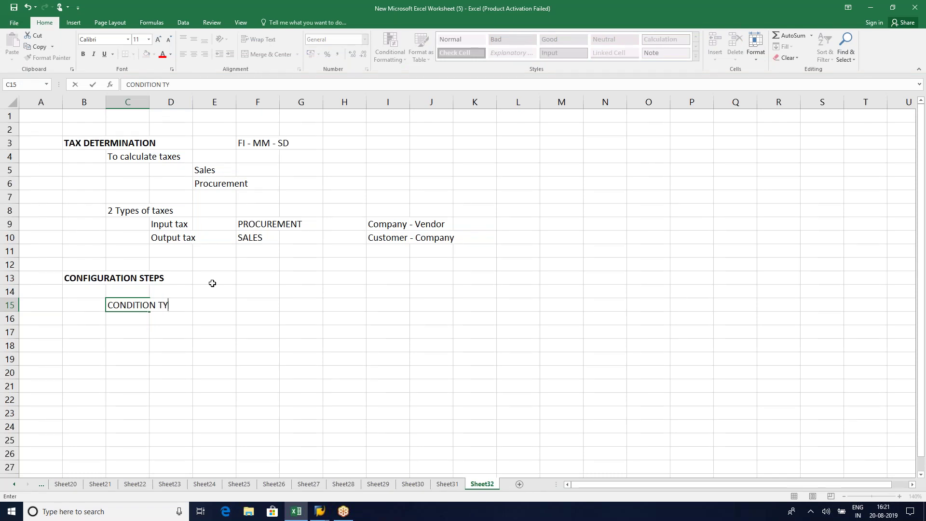
{"action": "key", "text": "Return"}
{"action": "key", "text": "Up"}
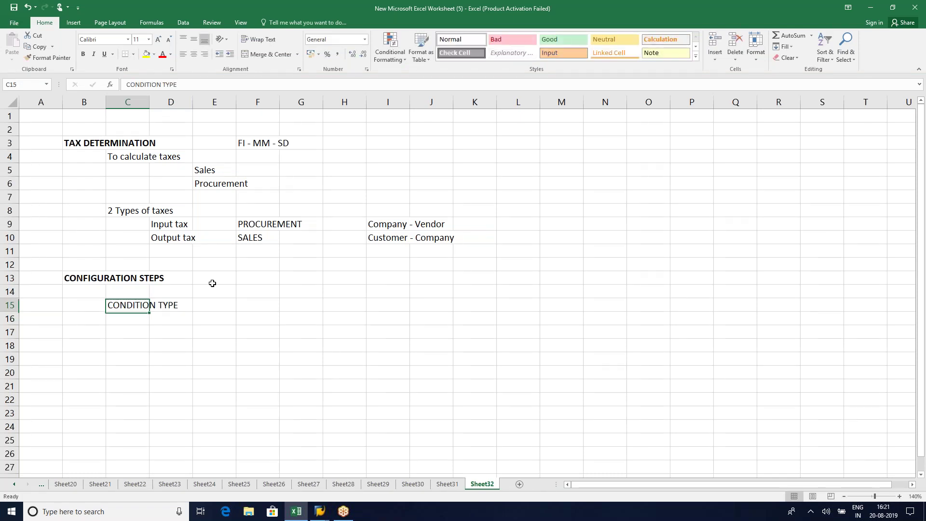
{"action": "key", "text": "ctrl+b"}
- Enter "MWAI - OUTPUT TAX" in D16 and "ASSIGN ACCESS SEQUENCE MWST" in E17
{"action": "left_click", "coordinate": [184, 320]}
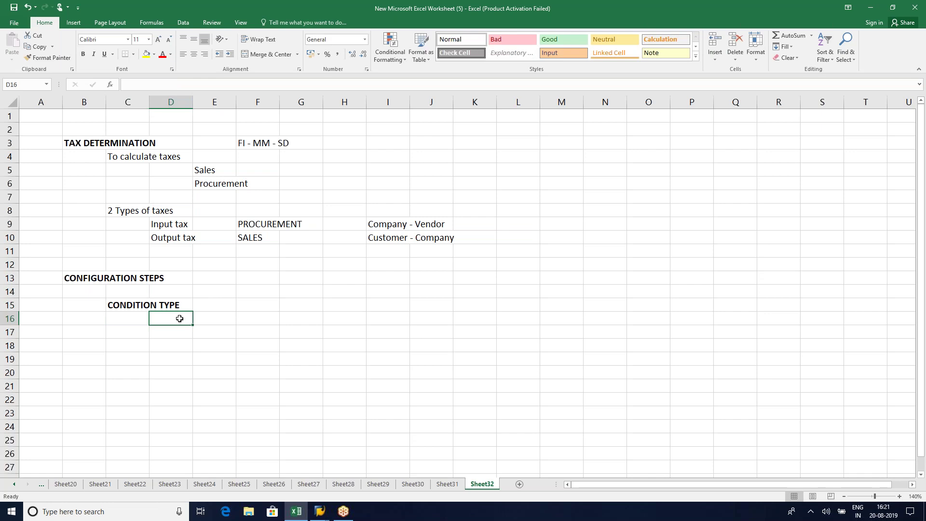
{"action": "type", "text": "MWAI - OUTPUT TAX"}
{"action": "key", "text": "Return"}
{"action": "key", "text": "Right"}
{"action": "type", "text": "ASSIGN ACCESS "}
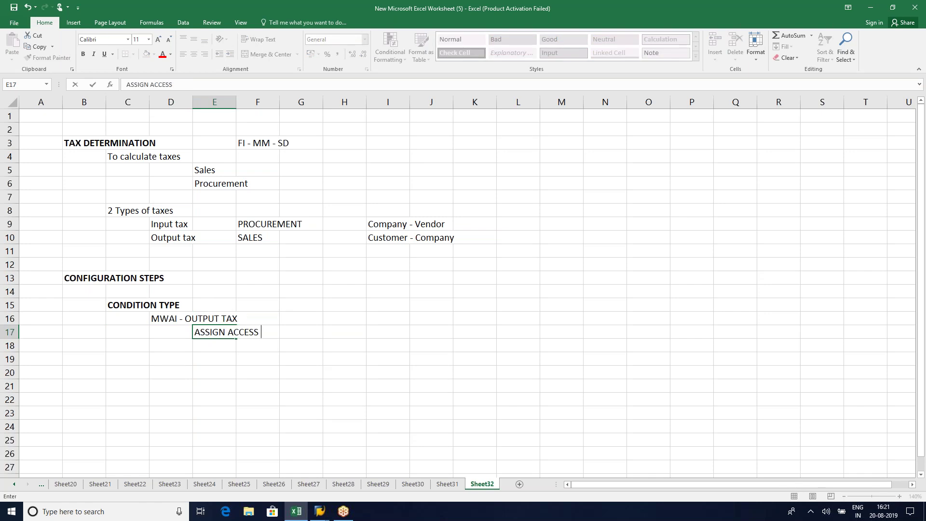
{"action": "type", "text": "SEQUENCE MWST"}
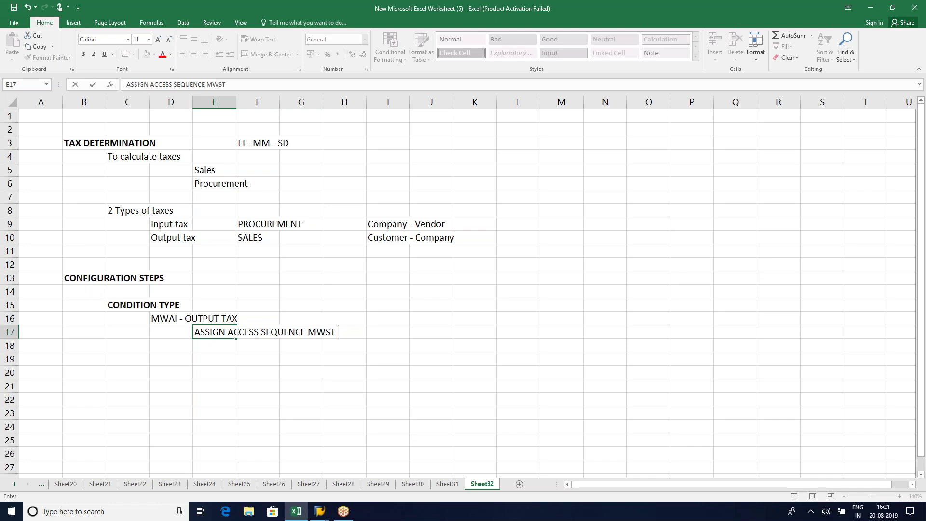
{"action": "key", "text": "Return"}
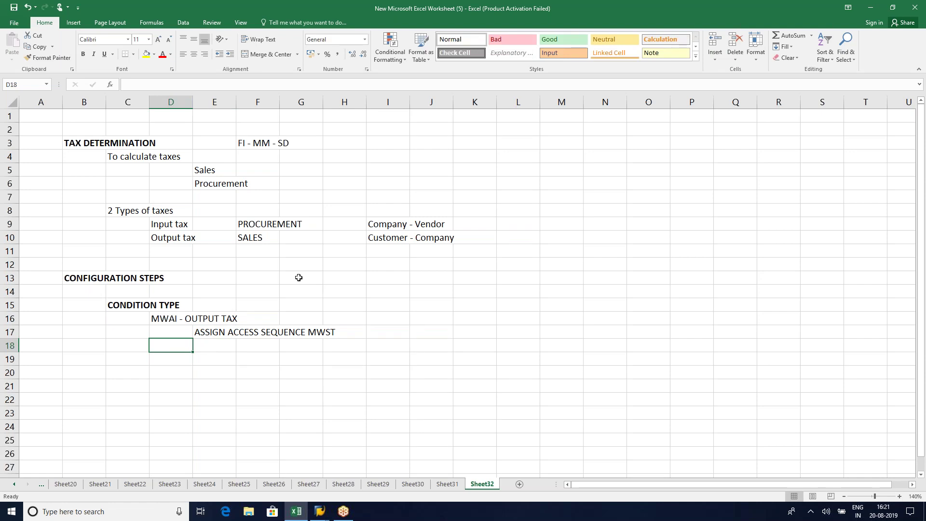
- Check the condition class in the SAP condition type details and enter "CONDITION CLASS : D - TAXES" in E18 of the Excel sheet
{"action": "left_click", "coordinate": [217, 349]}
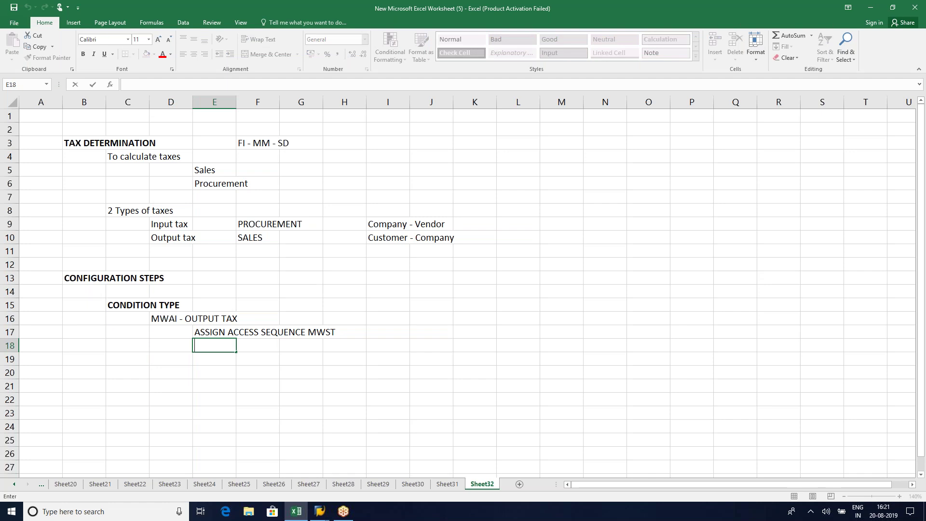
{"action": "type", "text": "CONDITION CATEGORY :"}
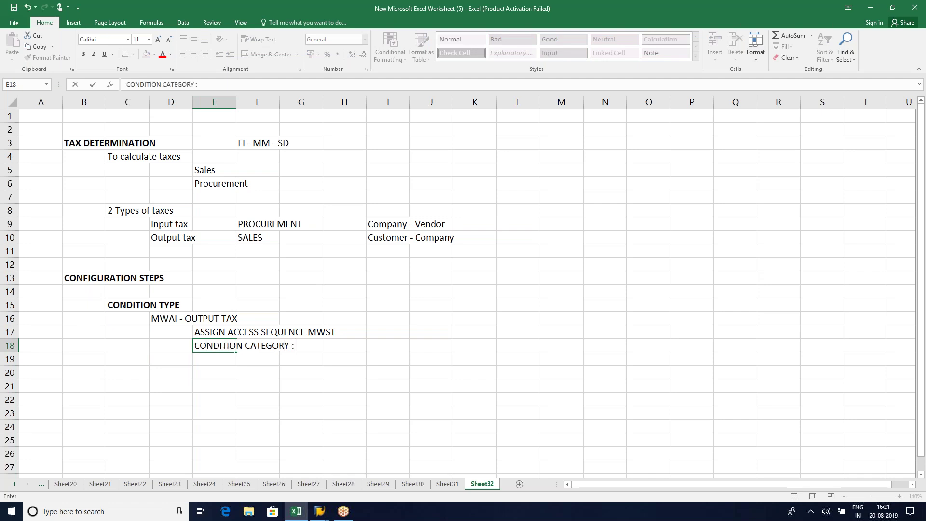
{"action": "key", "text": "alt+Tab"}
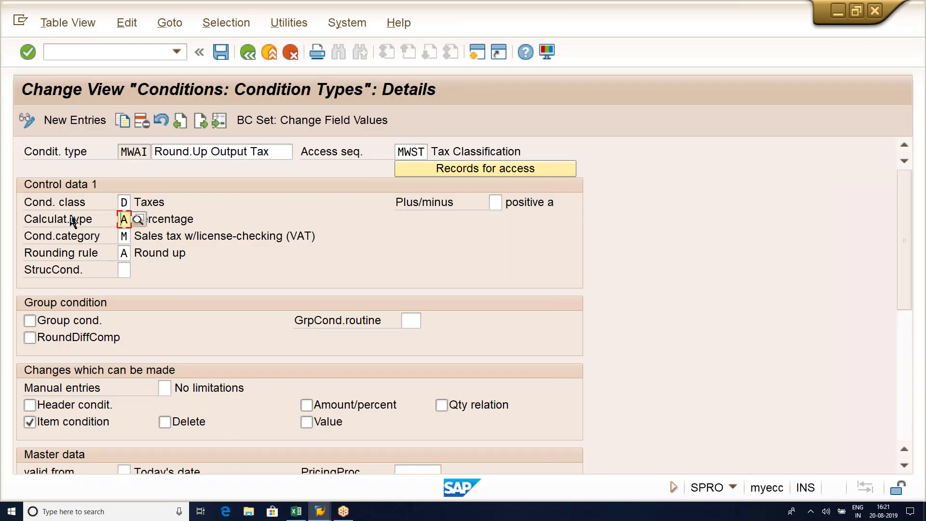
{"action": "key", "text": "alt+Tab"}
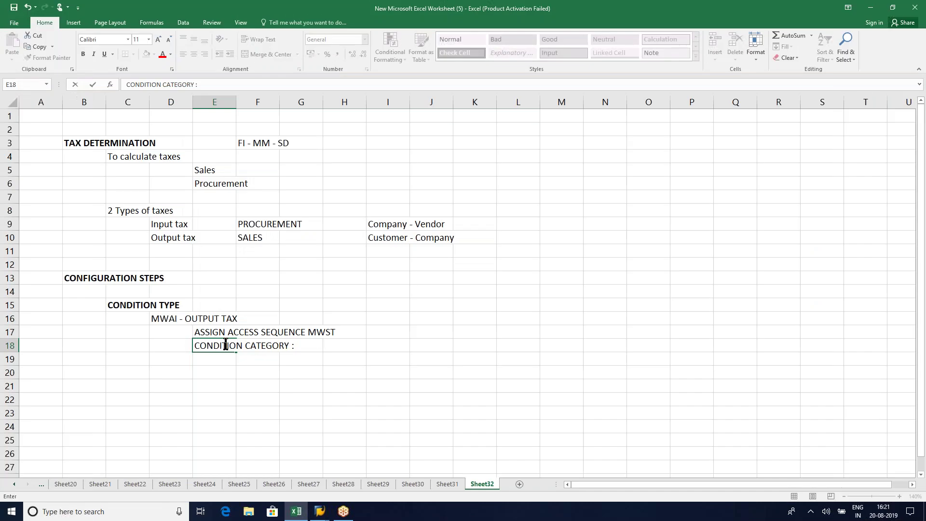
{"action": "double_click", "coordinate": [254, 346]}
{"action": "left_click_drag", "start_coordinate": [255, 346], "coordinate": [288, 351]}
{"action": "type", "text": "LASS : D - TAXES"}
{"action": "key", "text": "Return"}
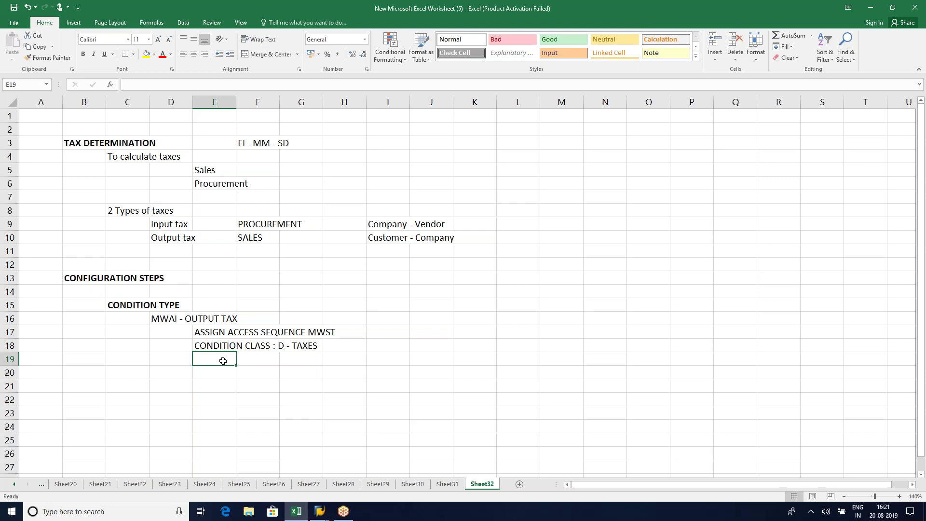
- Enter "CALCULATION TYPE: A - PERCENTAGE" in cell E19
{"action": "type", "text": "CALCULAT"}
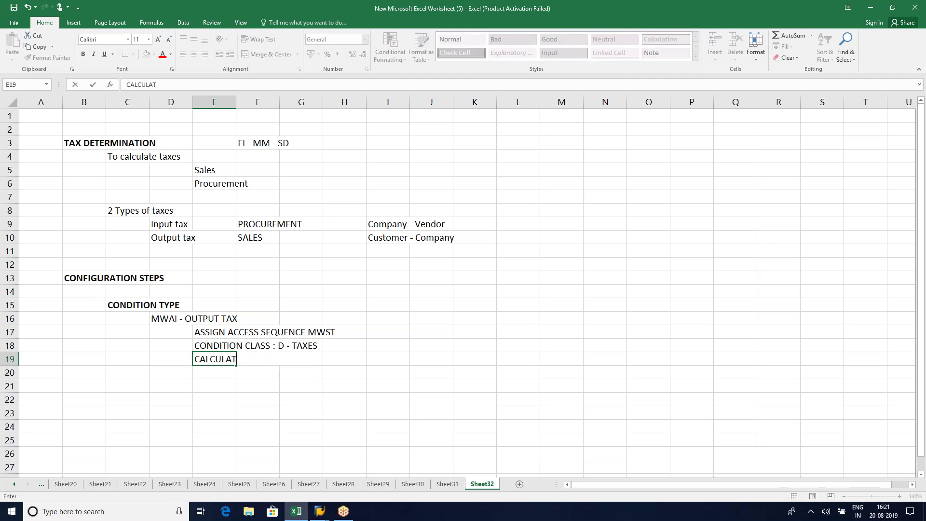
{"action": "type", "text": "ION TYPE: A - PERCENTAGE"}
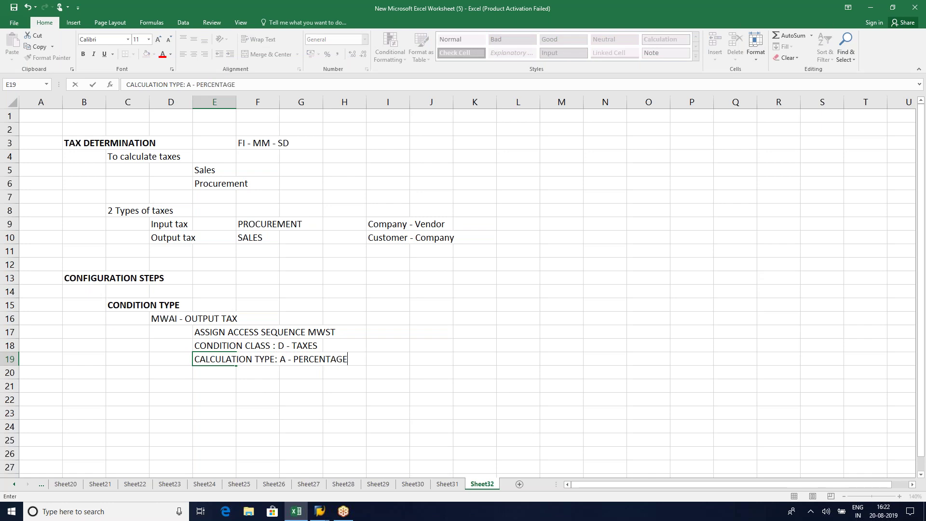
{"action": "key", "text": "Return"}
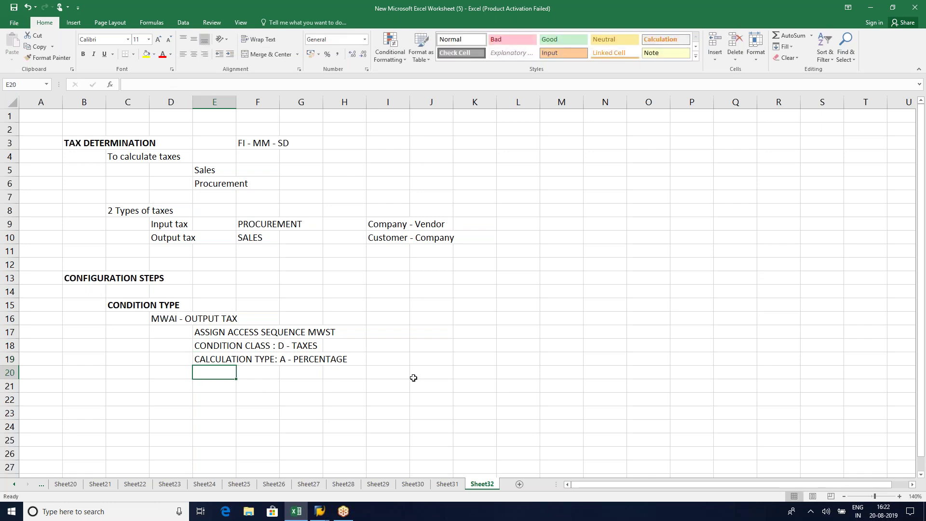
- Enter "PLUS/MINUS :" in cell E20 and "ITEM CONDITIONS : X" in E21
{"action": "type", "text": "PLUS"}
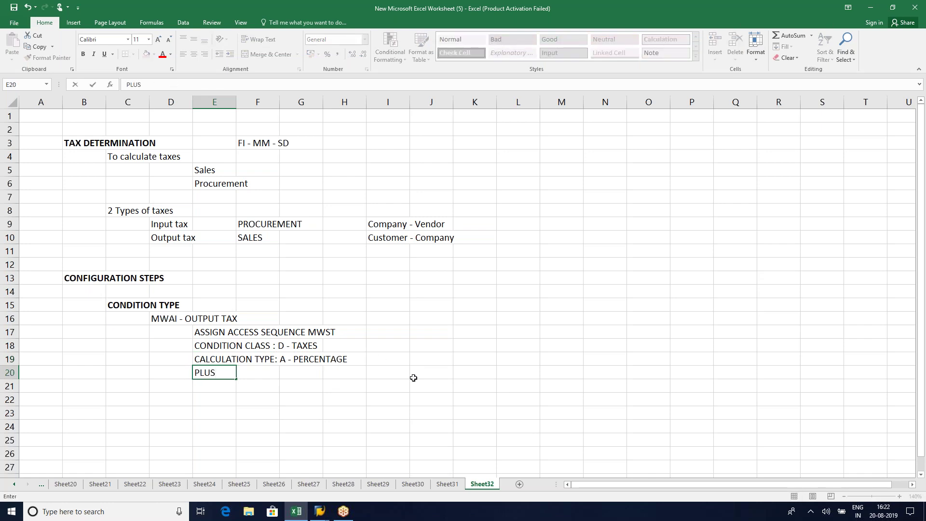
{"action": "type", "text": "/MINUS"}
{"action": "type", "text": ":"}
{"action": "key", "text": "Return"}
{"action": "type", "text": "ITEM CONDITIONS "}
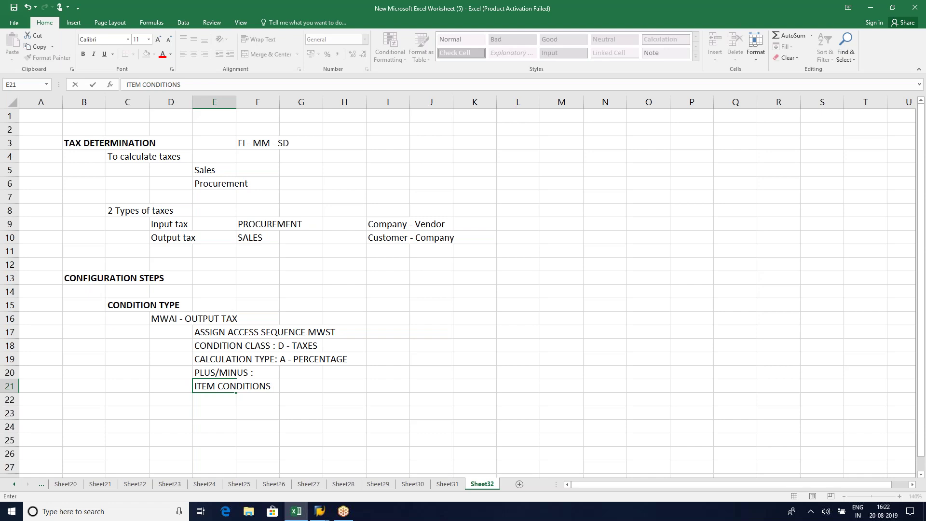
{"action": "type", "text": ": X"}
{"action": "key", "text": "Return"}
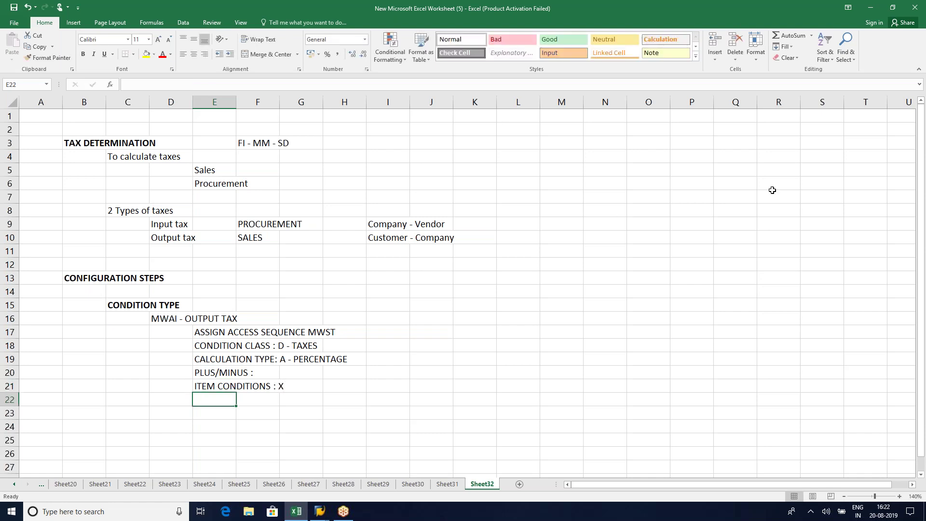
{"action": "left_click", "coordinate": [899, 131]}
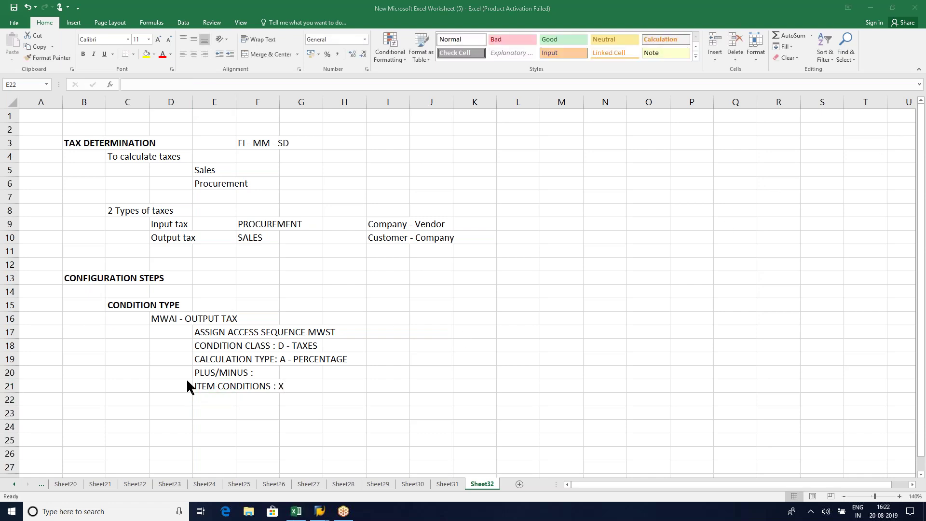
{"action": "left_click", "coordinate": [120, 412]}
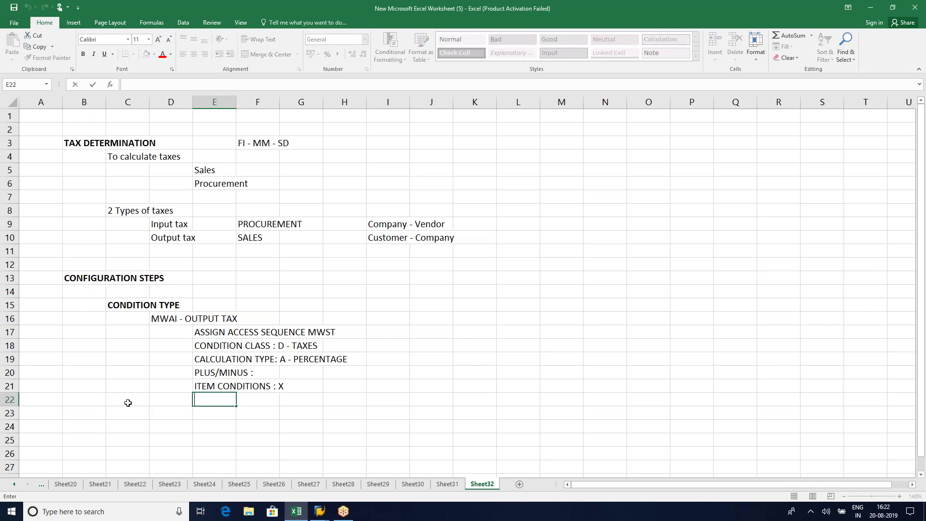
{"action": "left_click", "coordinate": [181, 332]}
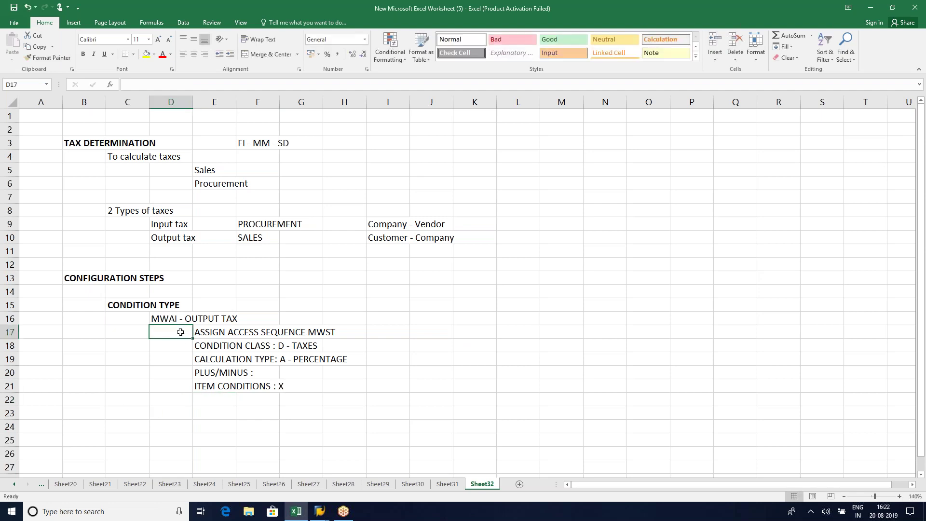
- Switch to SAP, leave the MWAI condition type details and open the Access Sequences activity, accepting the cross-client notice
{"action": "key", "text": "alt+Tab"}
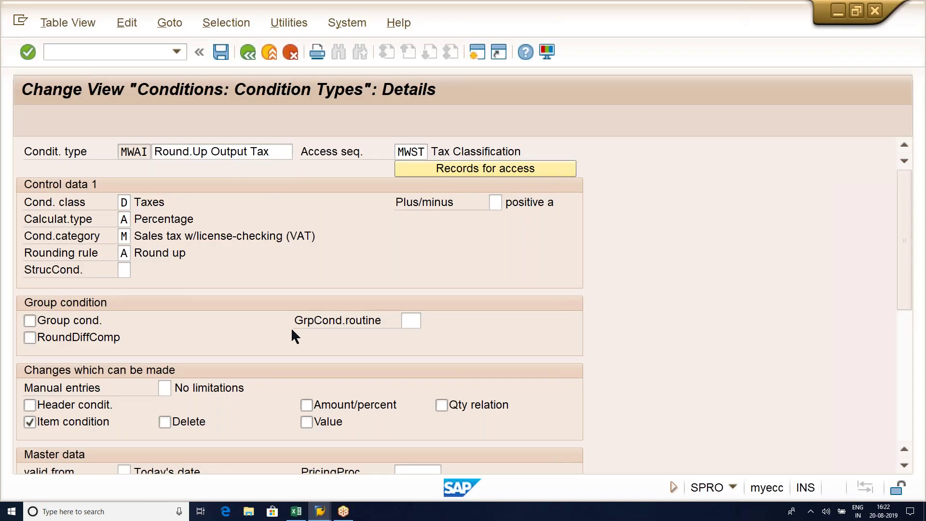
{"action": "key", "text": "F3"}
{"action": "key", "text": "F3"}
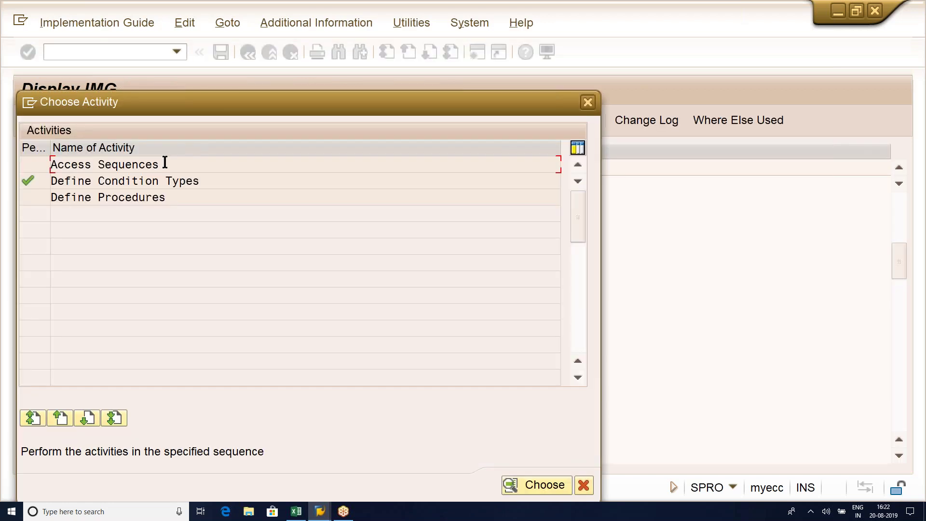
{"action": "double_click", "coordinate": [165, 163]}
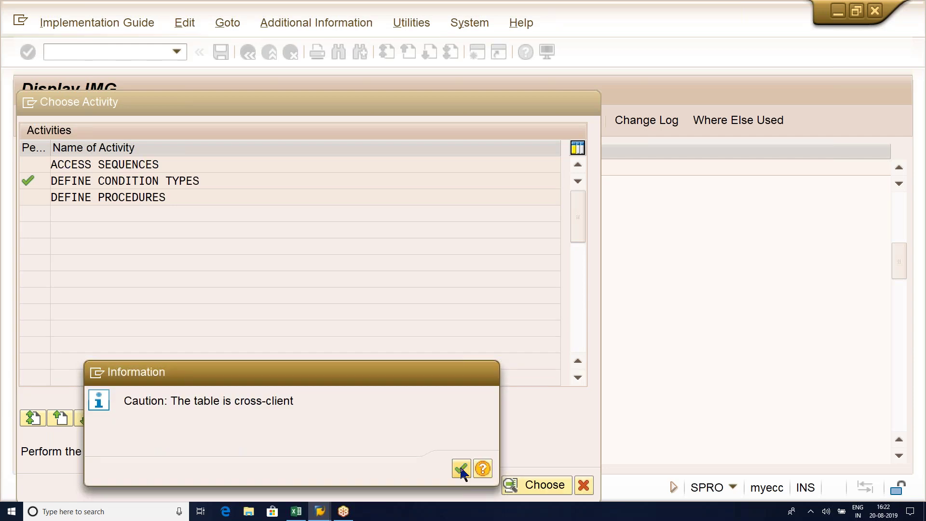
{"action": "left_click", "coordinate": [462, 469]}
- Position the access sequence list at MWST and display the accesses of that sequence
{"action": "left_click", "coordinate": [386, 456]}
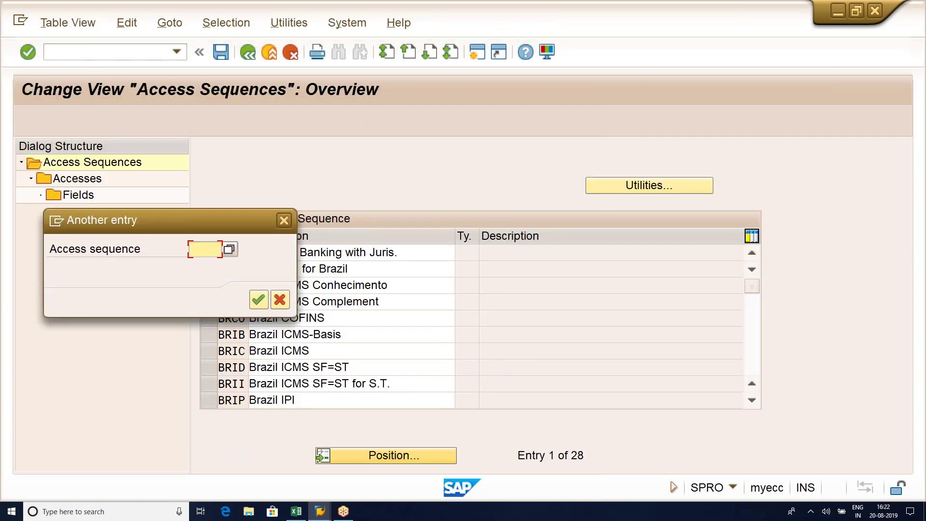
{"action": "type", "text": "MWST"}
{"action": "key", "text": "Return"}
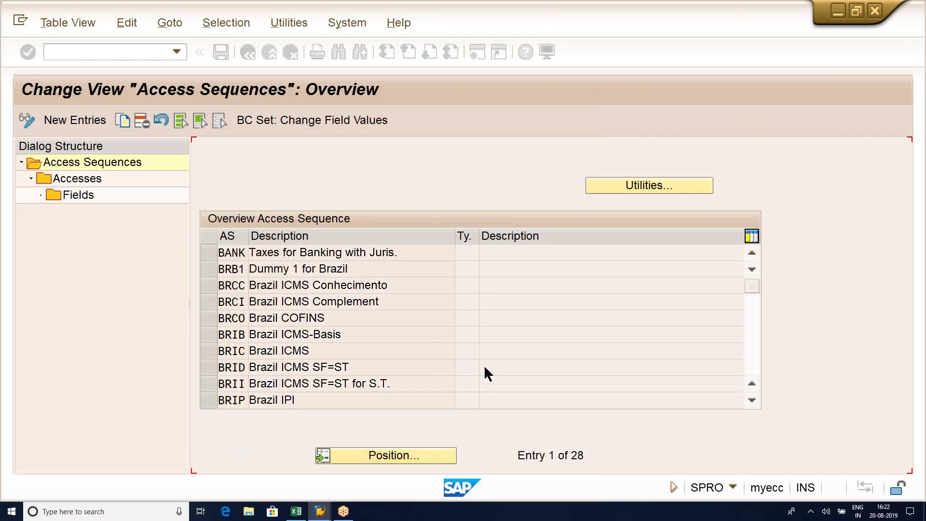
{"action": "left_click", "coordinate": [208, 256]}
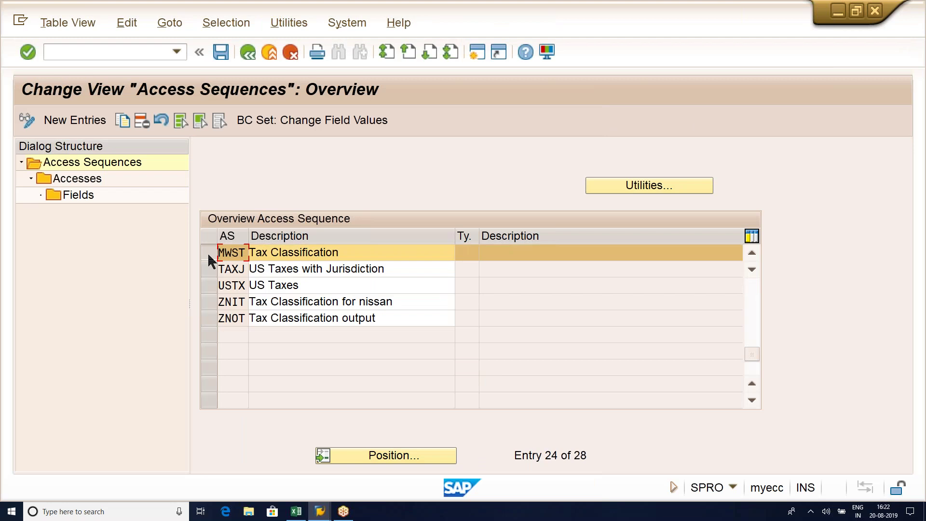
{"action": "double_click", "coordinate": [82, 183]}
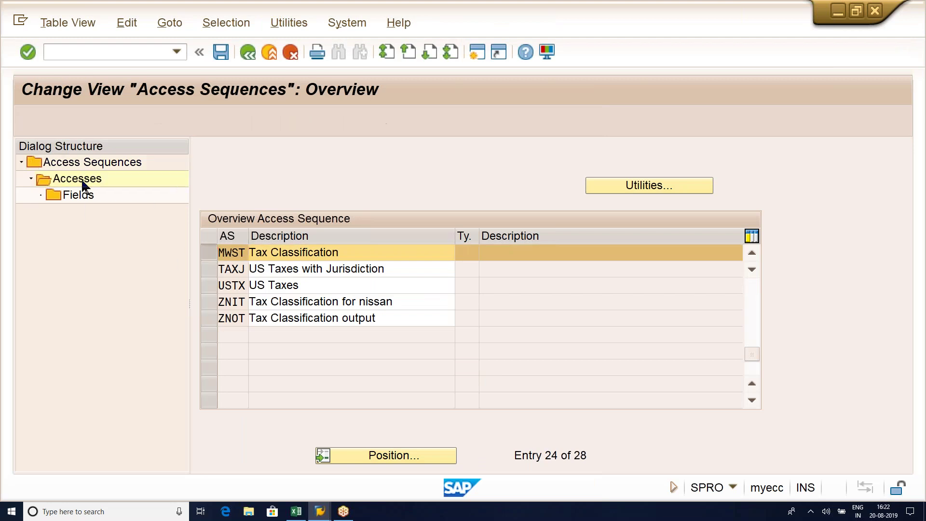
{"action": "left_click", "coordinate": [366, 222]}
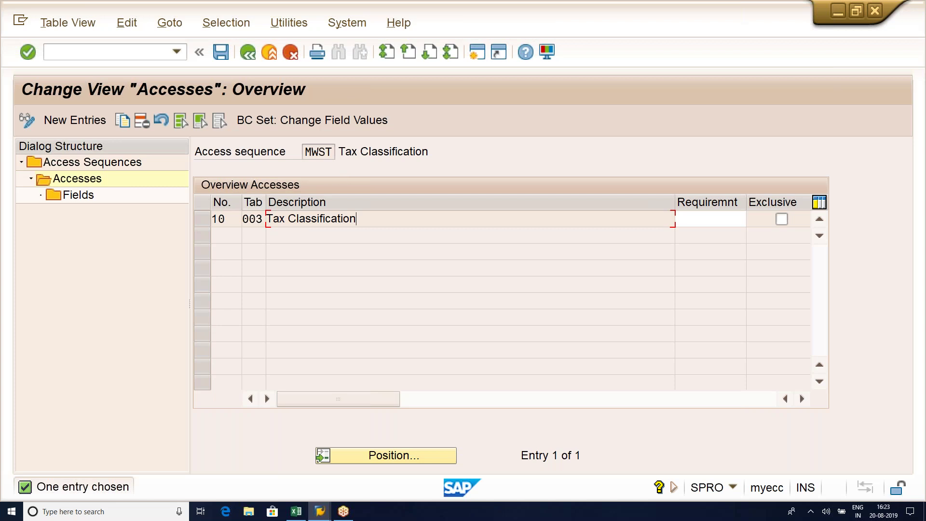
- Display the fields of access 10, Tax Classification, and examine their long field labels
{"action": "left_click", "coordinate": [202, 219]}
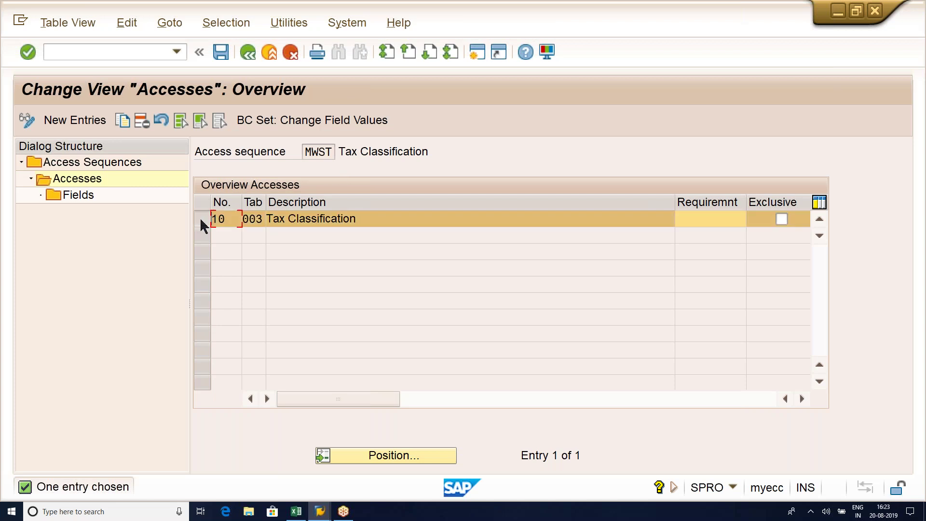
{"action": "double_click", "coordinate": [89, 195]}
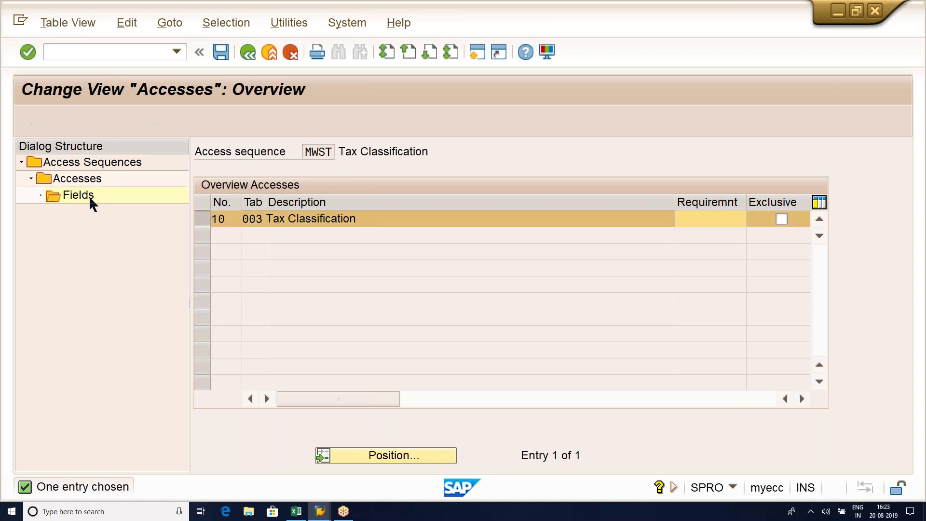
{"action": "left_click", "coordinate": [504, 236]}
{"action": "left_click", "coordinate": [515, 254]}
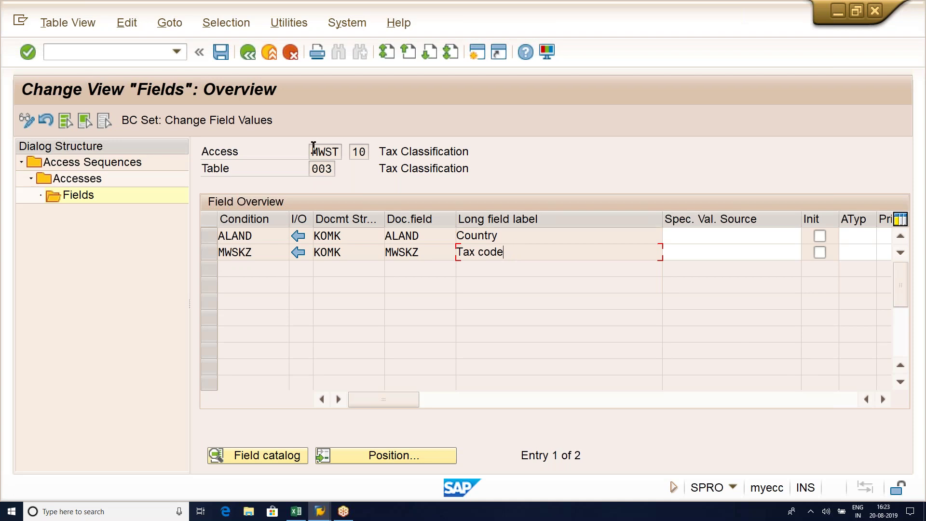
- Return from the access fields to the activity selection and open Define Condition Types
{"action": "key", "text": "F3"}
{"action": "key", "text": "F3"}
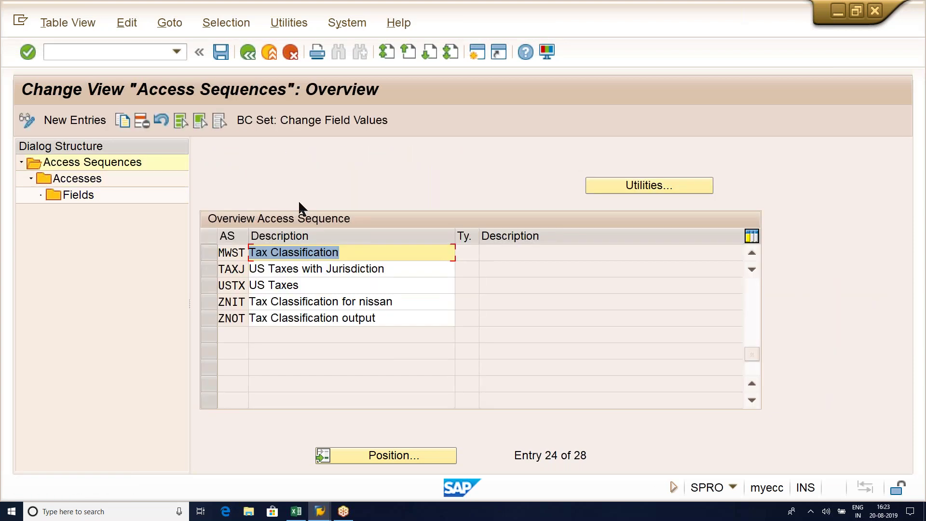
{"action": "key", "text": "F3"}
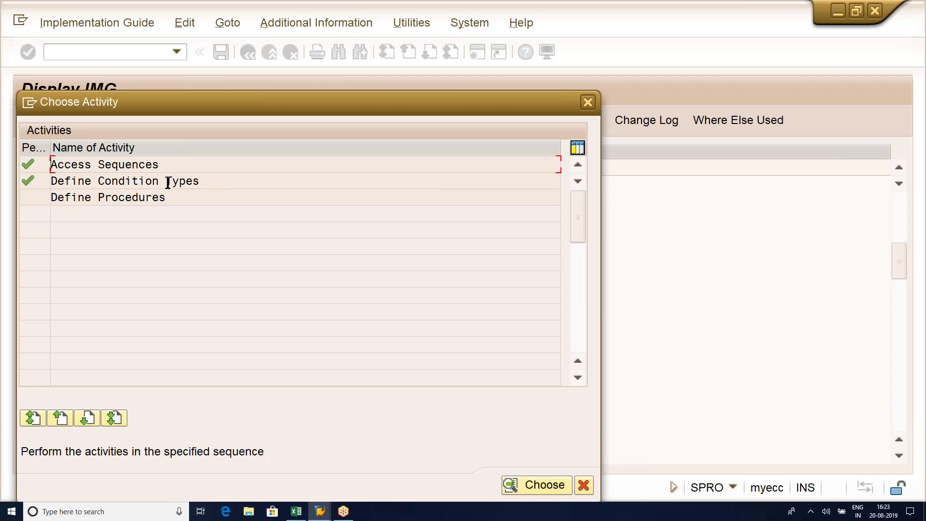
{"action": "double_click", "coordinate": [168, 183]}
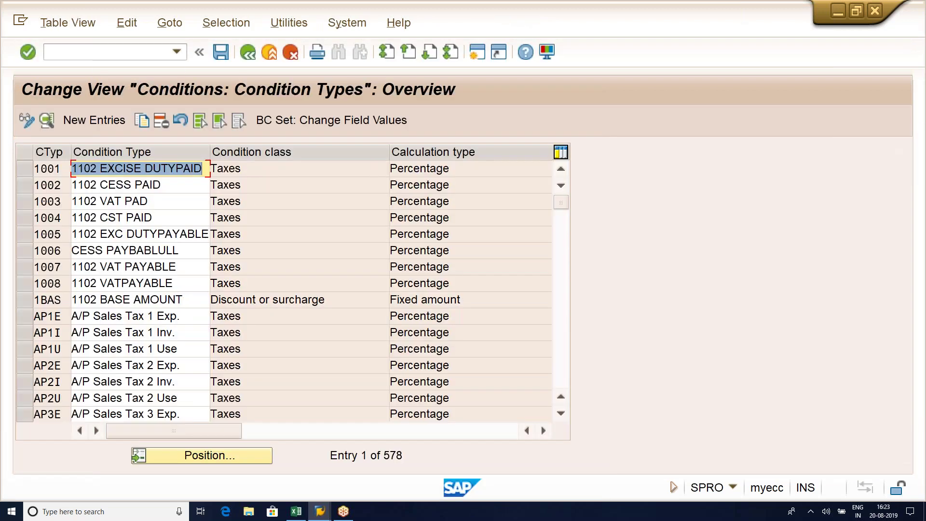
- Position the condition type list at MWVI and open the details of that condition type
{"action": "left_click", "coordinate": [223, 456]}
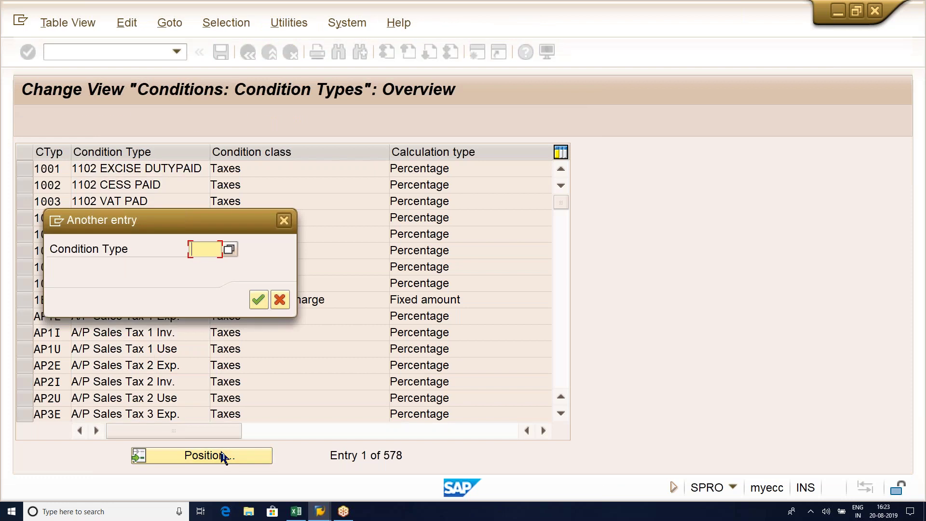
{"action": "type", "text": "MWVI"}
{"action": "key", "text": "Tab"}
{"action": "key", "text": "Return"}
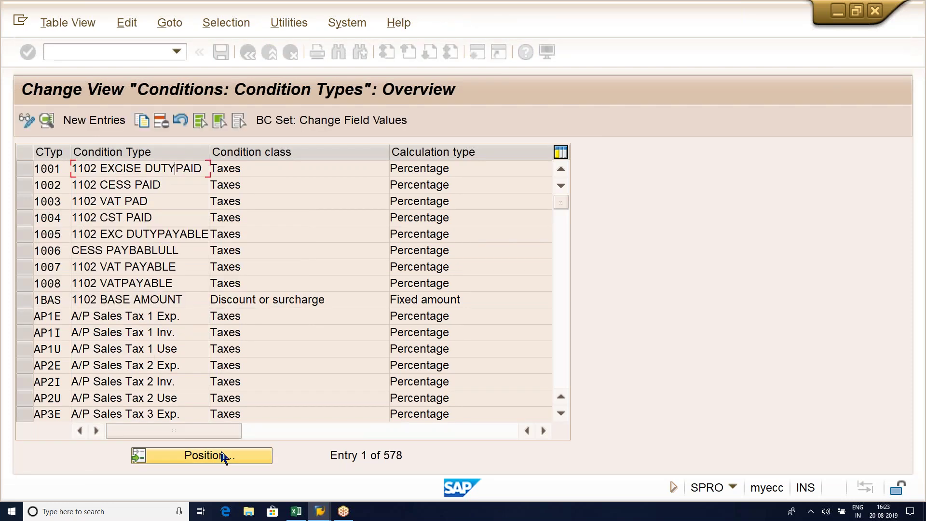
{"action": "left_click", "coordinate": [24, 169]}
{"action": "left_click", "coordinate": [46, 120]}
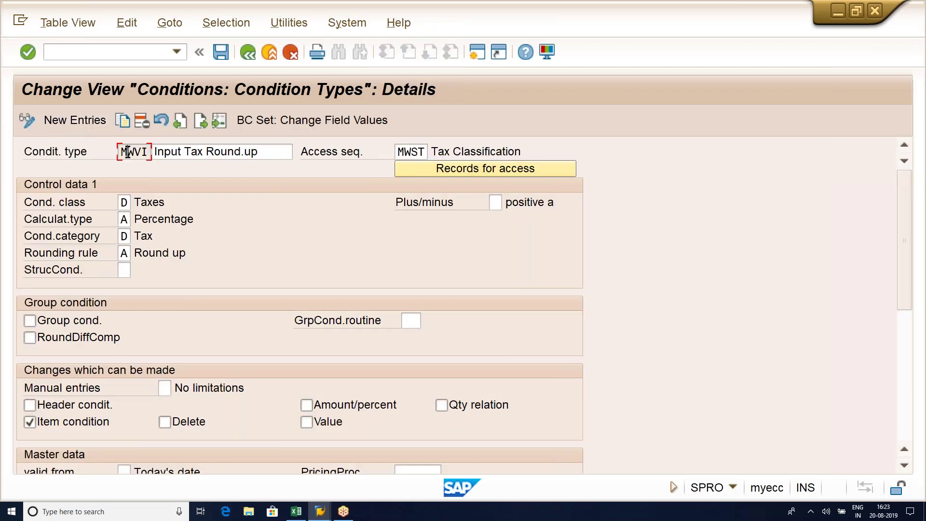
- Check the access sequence, condition class and calculation type of condition type MWVI
{"action": "left_click_drag", "start_coordinate": [397, 154], "coordinate": [442, 156]}
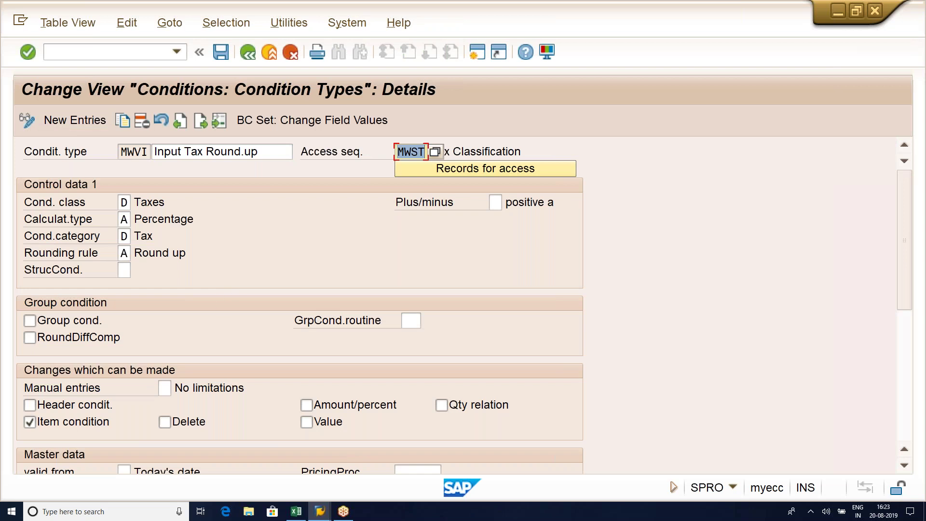
{"action": "left_click", "coordinate": [153, 202]}
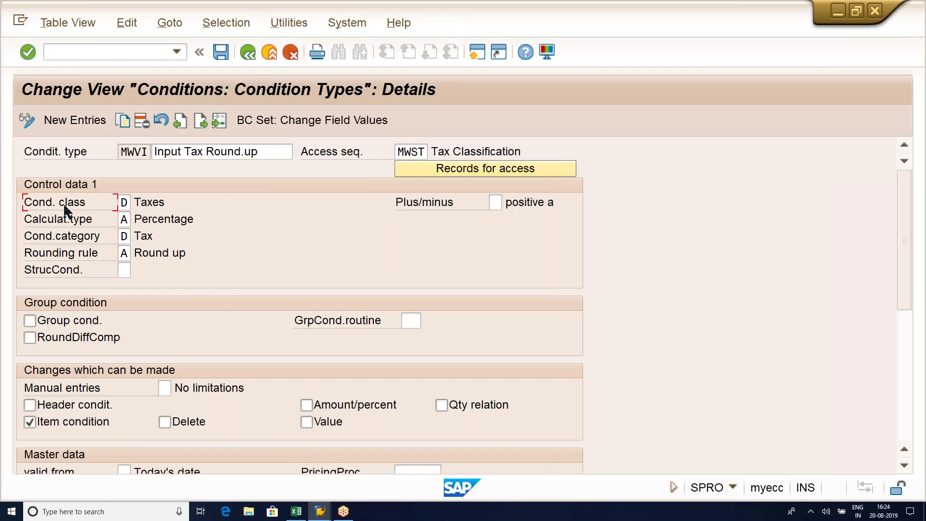
{"action": "left_click", "coordinate": [69, 219]}
{"action": "left_click", "coordinate": [177, 218]}
- Switch to the Excel sheet and enter "MWVI - INPUT TAX" in cell J16
{"action": "left_click", "coordinate": [296, 512]}
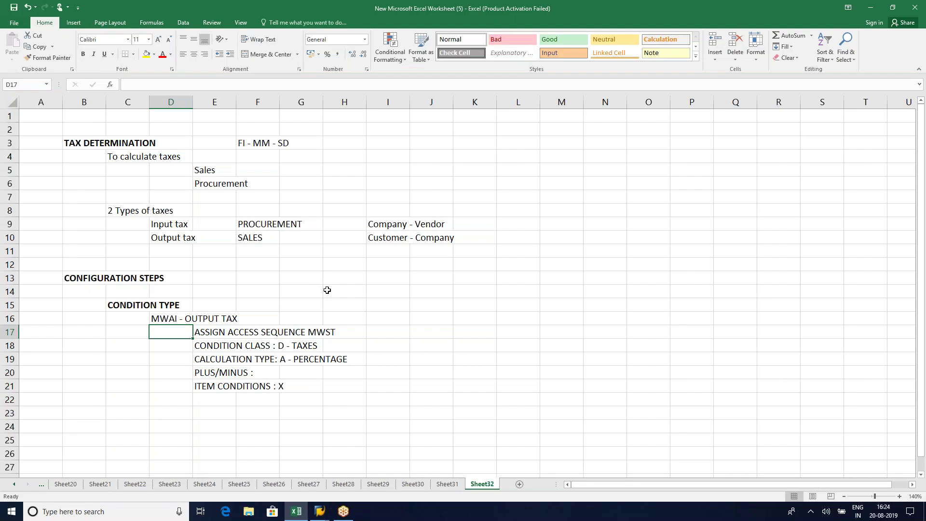
{"action": "left_click", "coordinate": [424, 315]}
{"action": "type", "text": "MW"}
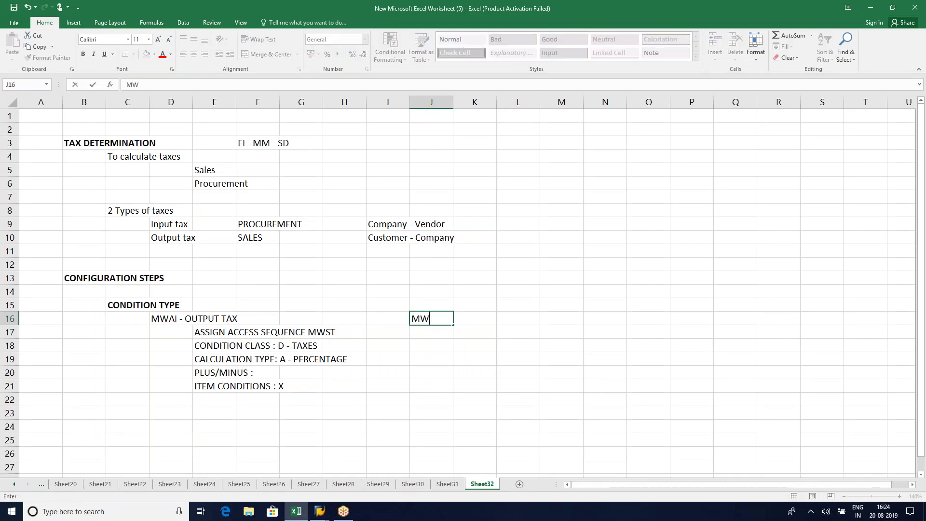
{"action": "type", "text": "VI - INPUT TAX"}
{"action": "key", "text": "Return"}
- Copy the output tax settings in E17:H21 and paste them at K17 under the MWVI entry
{"action": "left_click_drag", "start_coordinate": [216, 331], "coordinate": [344, 387]}
{"action": "key", "text": "ctrl+c"}
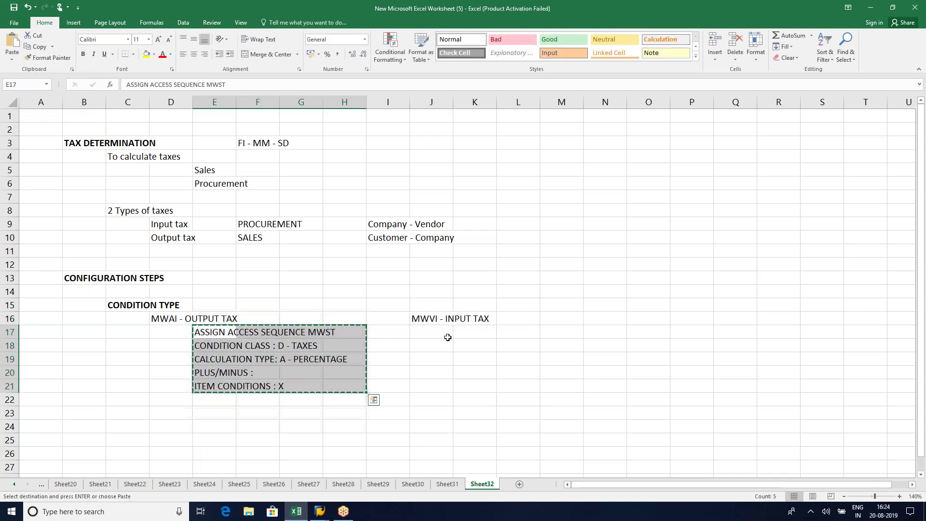
{"action": "left_click", "coordinate": [474, 331]}
{"action": "key", "text": "ctrl+v"}
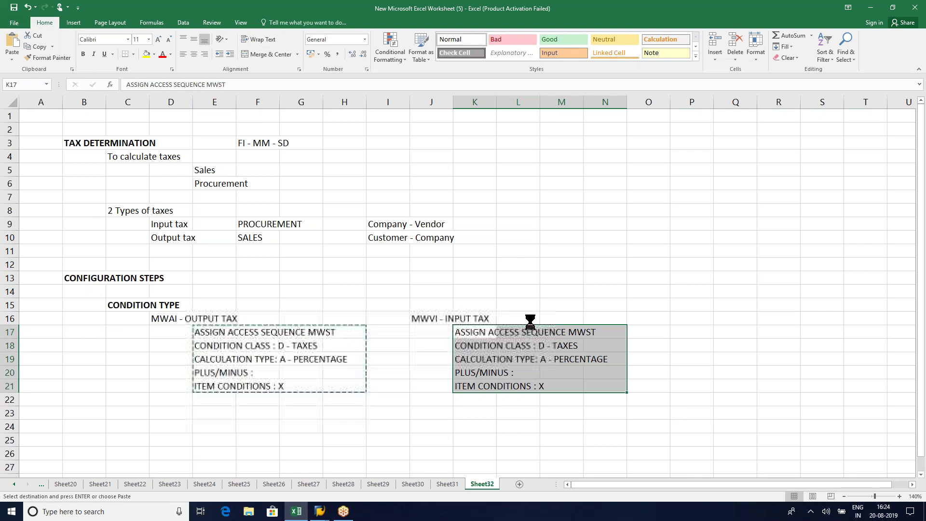
{"action": "left_click", "coordinate": [602, 321]}
{"action": "key", "text": "Escape"}
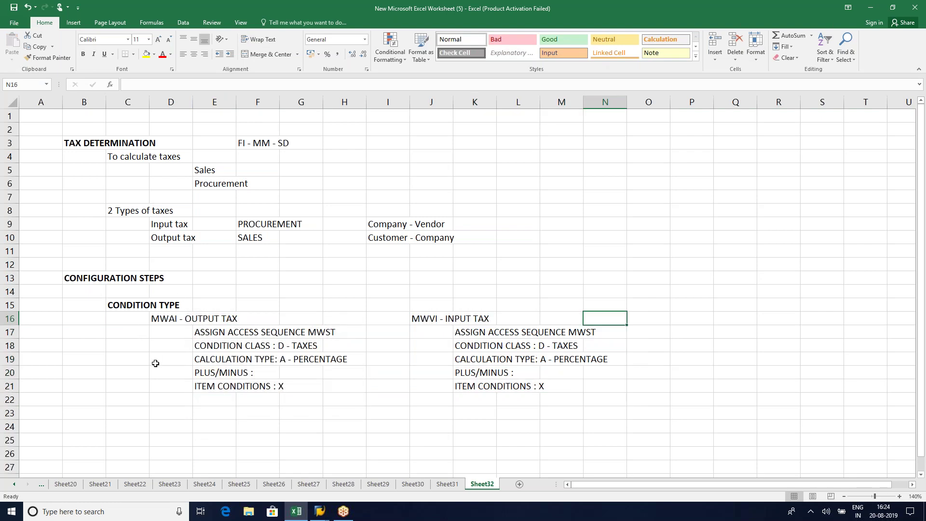
- Enter the heading TAX PROCEDURE in cell C23 and make it bold
{"action": "left_click", "coordinate": [128, 412]}
{"action": "type", "text": "TAX "}
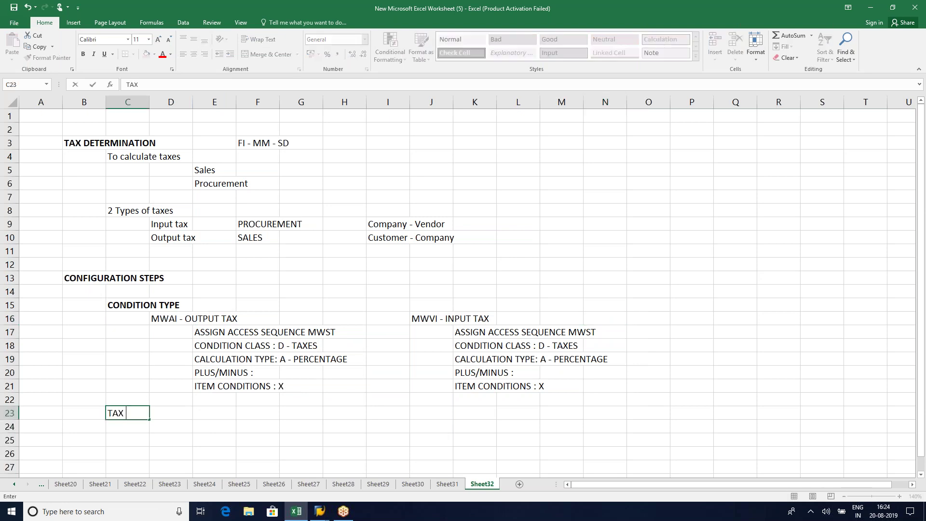
{"action": "type", "text": "PROCEDURE"}
{"action": "key", "text": "Return"}
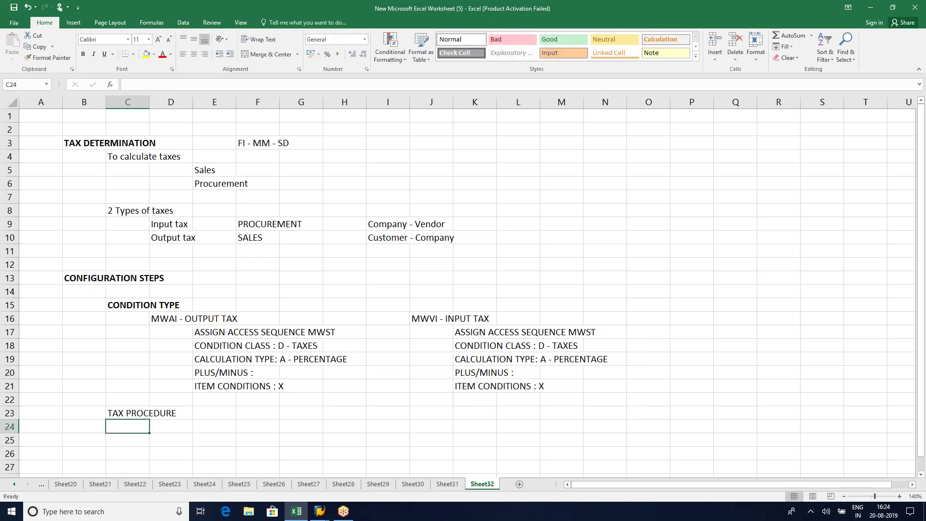
{"action": "left_click", "coordinate": [128, 412]}
{"action": "key", "text": "ctrl+b"}
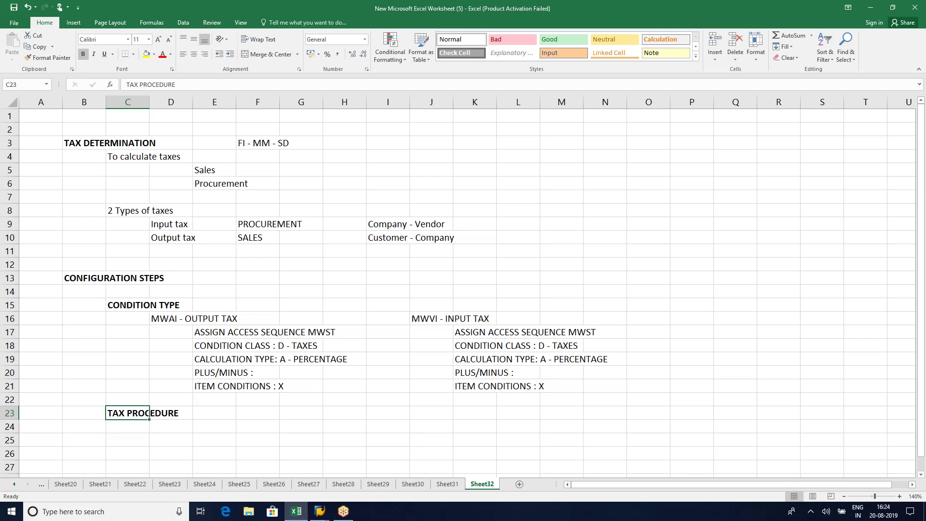
- Enter REFERENCE TAX PROCEDURE in cell E24 below the TAX PROCEDURE heading
{"action": "left_click", "coordinate": [185, 429]}
{"action": "left_click", "coordinate": [212, 421]}
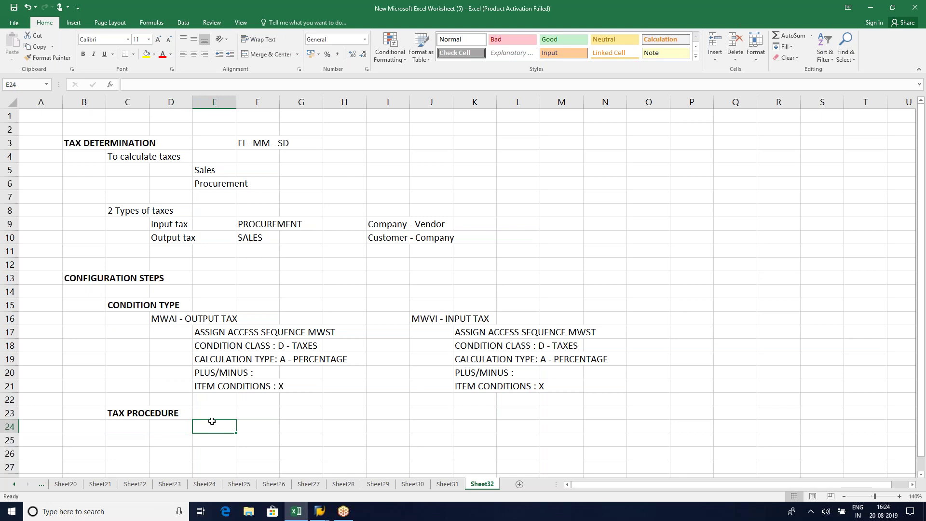
{"action": "scroll", "coordinate": [212, 421], "scroll_direction": "down", "scroll_amount": 3}
{"action": "type", "text": "R"}
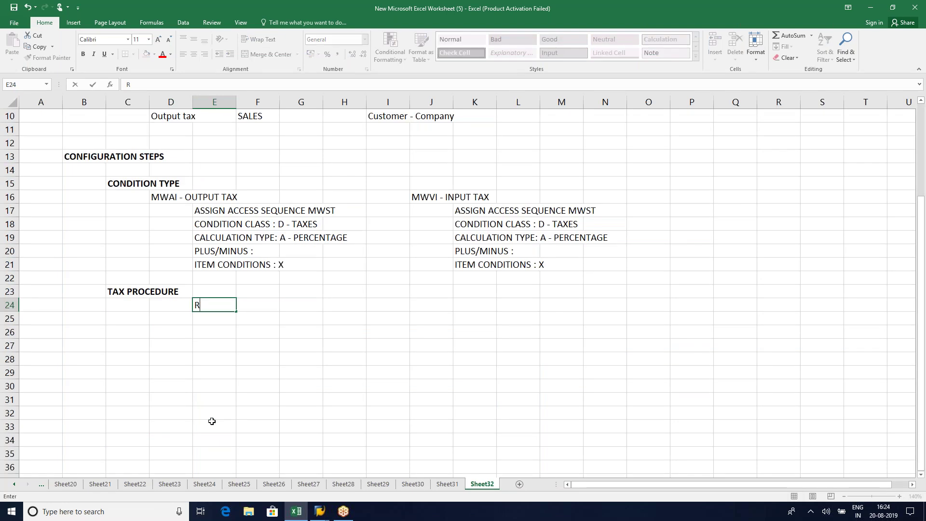
{"action": "type", "text": "EFERENCE TAX PROCEDURE"}
{"action": "key", "text": "Return"}
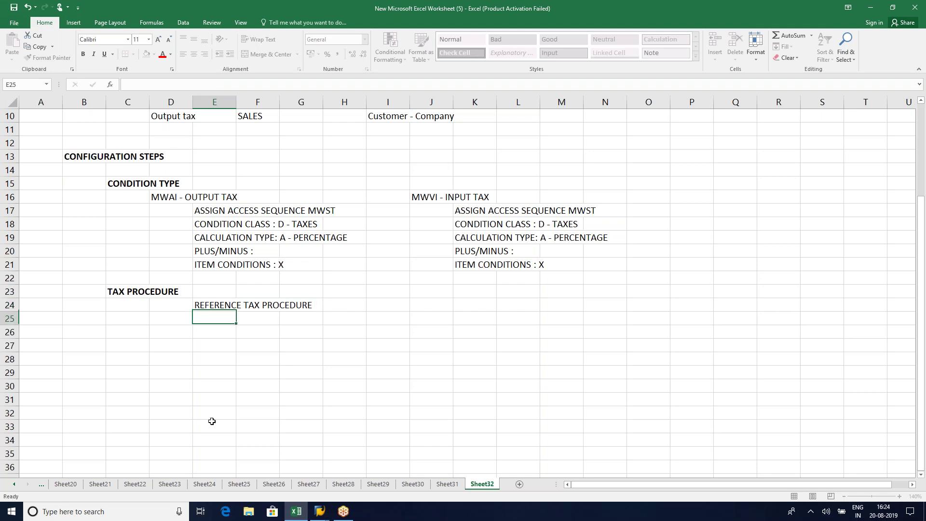
- Enter "TAXIT - TAX PROCEDURE ITALY" in cell I24 beside the reference tax procedure label
{"action": "key", "text": "Right"}
{"action": "key", "text": "Right"}
{"action": "key", "text": "Right"}
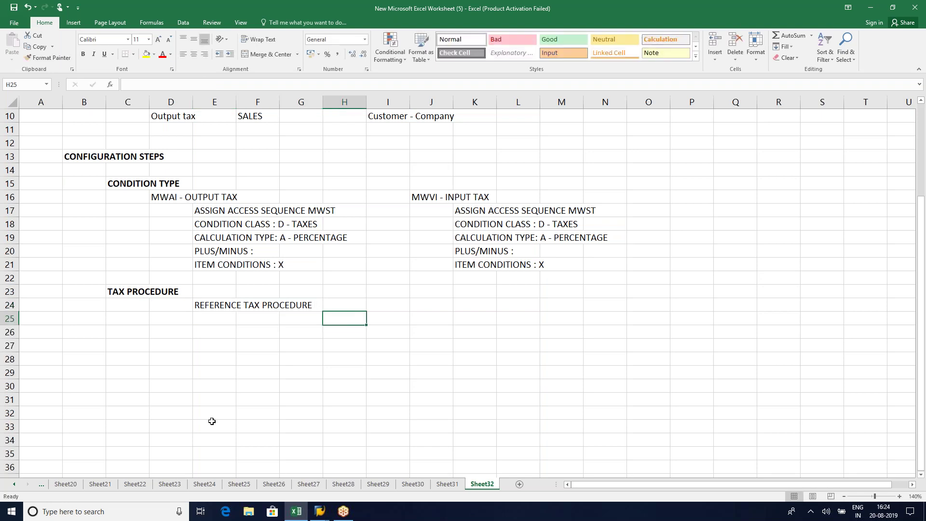
{"action": "key", "text": "Up"}
{"action": "key", "text": "Right"}
{"action": "type", "text": "TAXIT"}
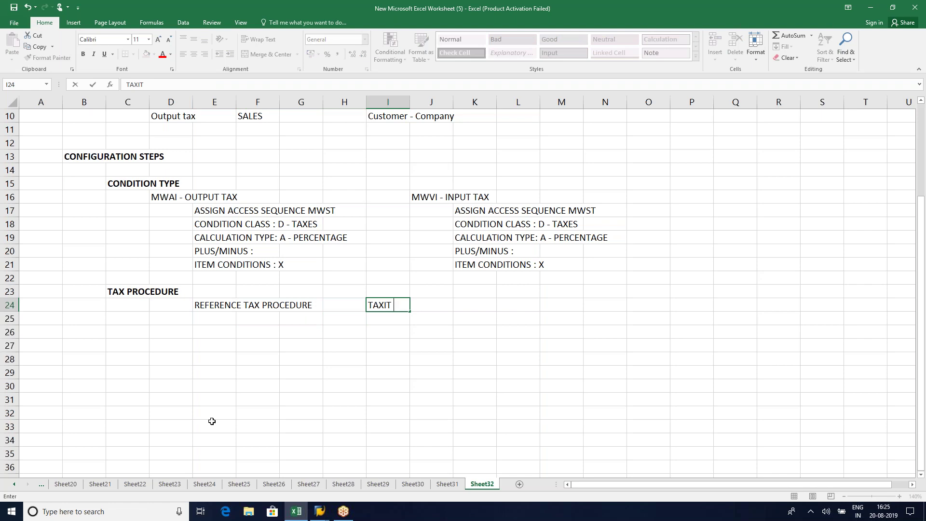
{"action": "type", "text": " - TAX PROCEDURE "}
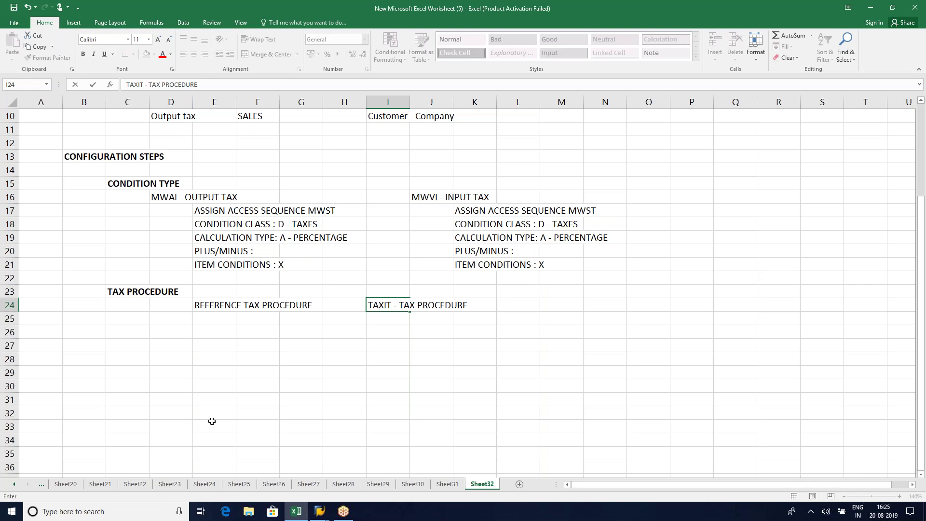
{"action": "type", "text": "ITALY"}
{"action": "key", "text": "Return"}
{"action": "key", "text": "Left"}
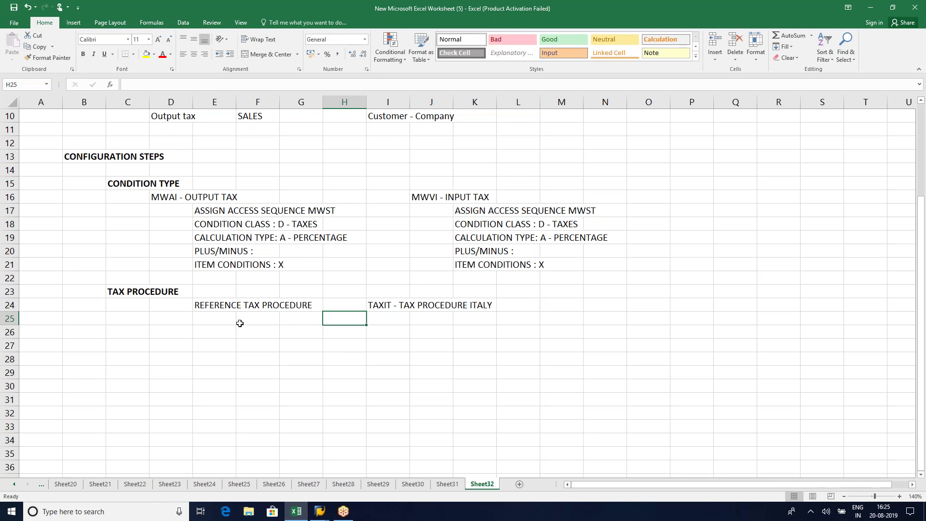
- Enter COPY in cell E25 and AND CREATE TAX PROCEDURE in cell E26
{"action": "left_click", "coordinate": [208, 333]}
{"action": "left_click", "coordinate": [214, 320]}
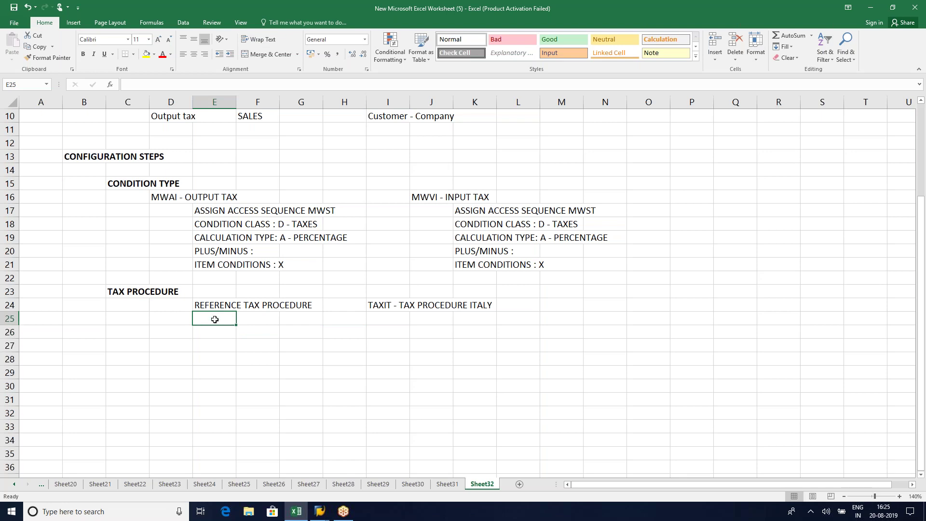
{"action": "type", "text": "COPY"}
{"action": "key", "text": "Return"}
{"action": "type", "text": "AND CREATE"}
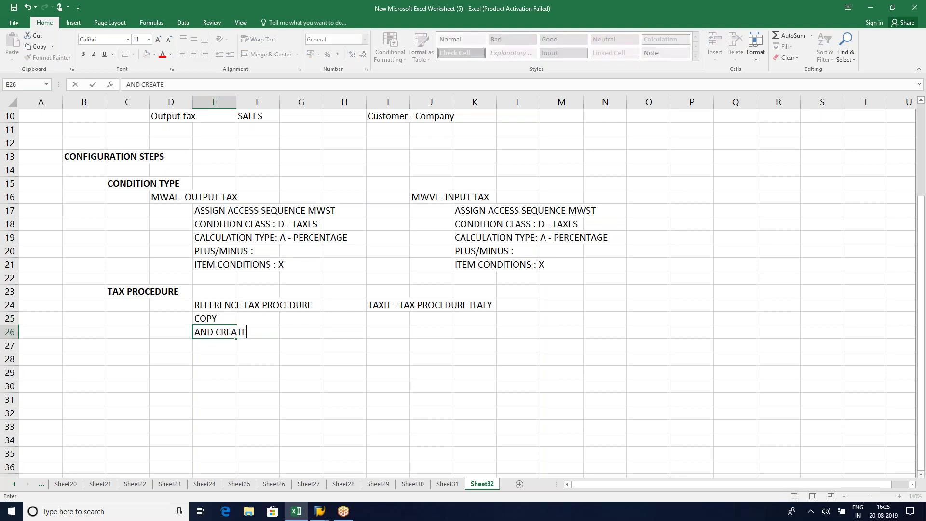
{"action": "type", "text": " TAX PROCEDURE"}
- Enter "YAXINN - TAX PROCEDURE INDIA" in cell I26 as the tax procedure to create
{"action": "key", "text": "Right"}
{"action": "key", "text": "Right"}
{"action": "key", "text": "Right"}
{"action": "key", "text": "Right"}
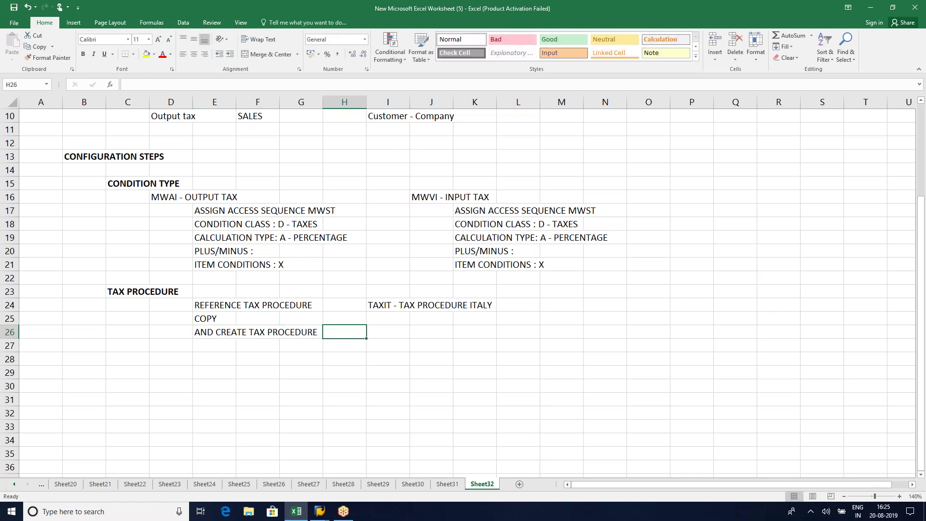
{"action": "type", "text": "YA"}
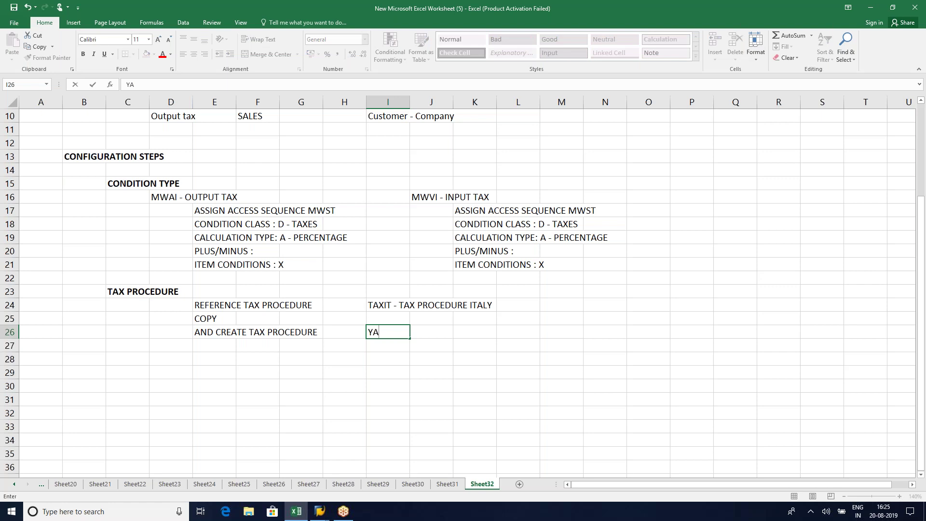
{"action": "type", "text": "XINN - TAX PROCEDURE "}
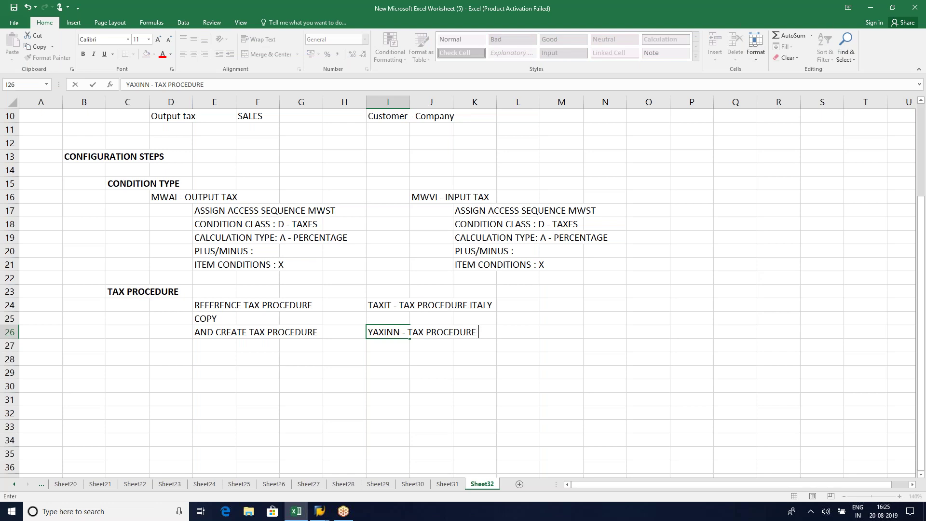
{"action": "type", "text": "INDIA"}
{"action": "left_click", "coordinate": [196, 343]}
{"action": "left_click", "coordinate": [394, 349]}
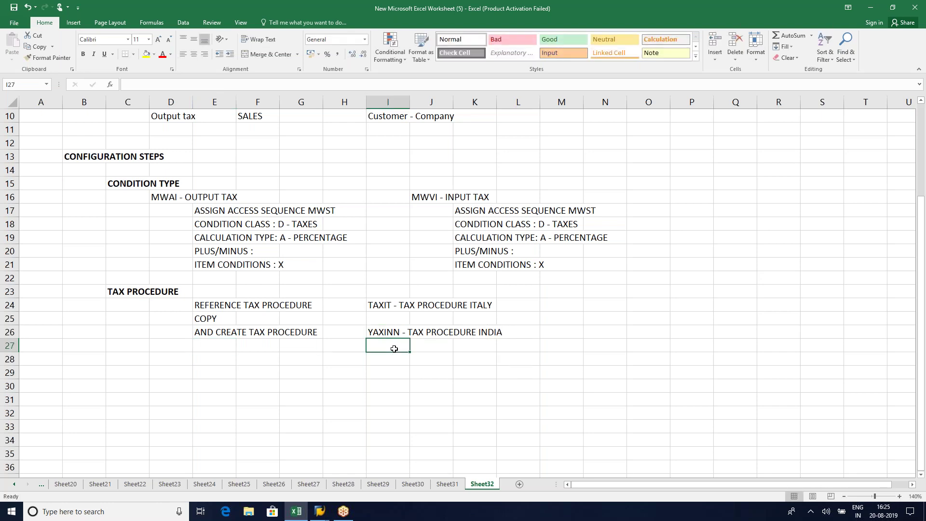
{"action": "left_click_drag", "start_coordinate": [152, 200], "coordinate": [456, 198]}
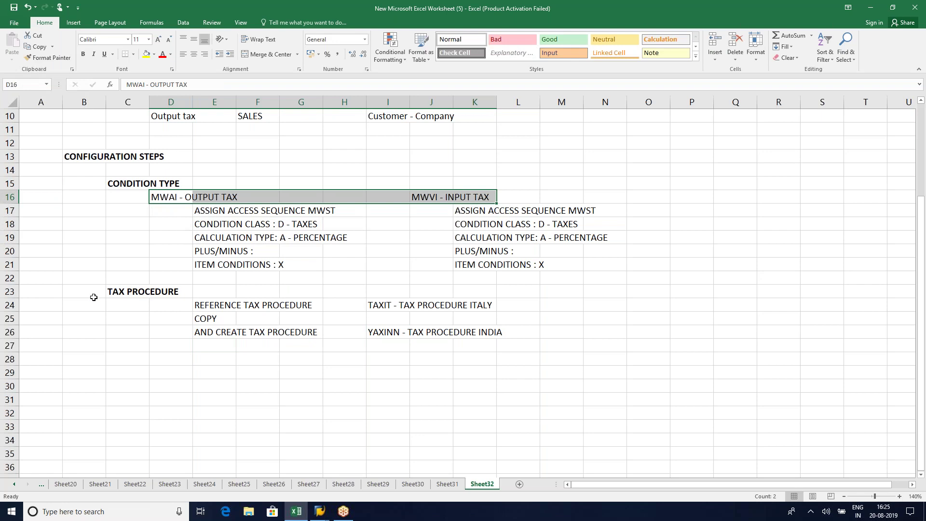
{"action": "left_click", "coordinate": [218, 363]}
{"action": "left_click", "coordinate": [143, 330]}
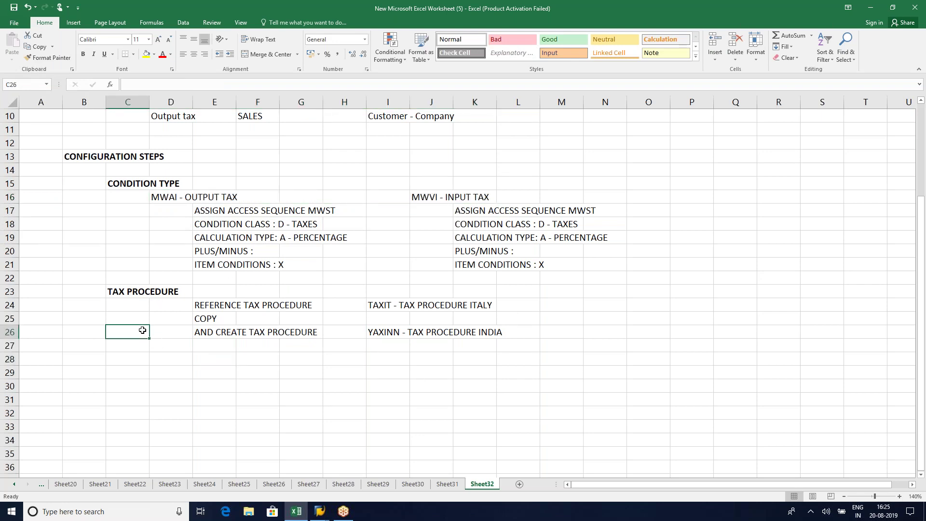
- Switch to SAP, leave the condition type maintenance and open the Define Procedures activity
{"action": "key", "text": "alt+Tab"}
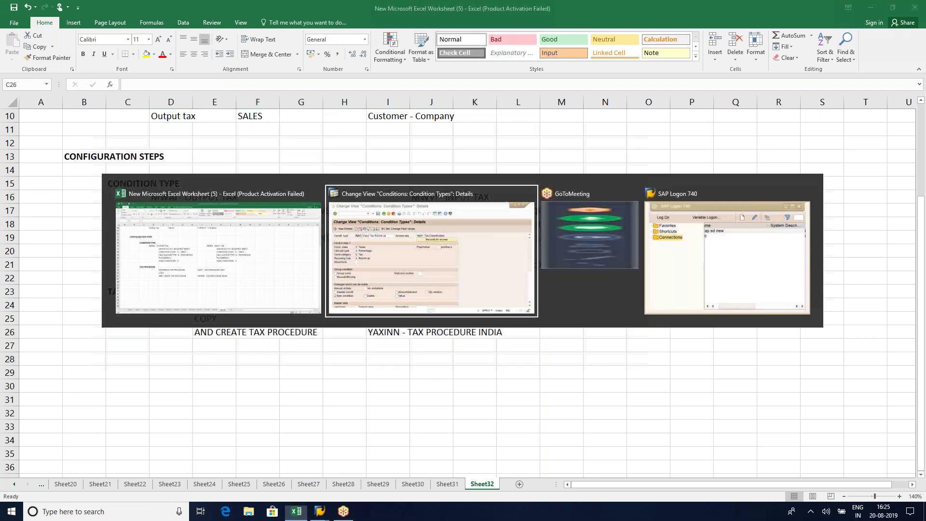
{"action": "key", "text": "F3"}
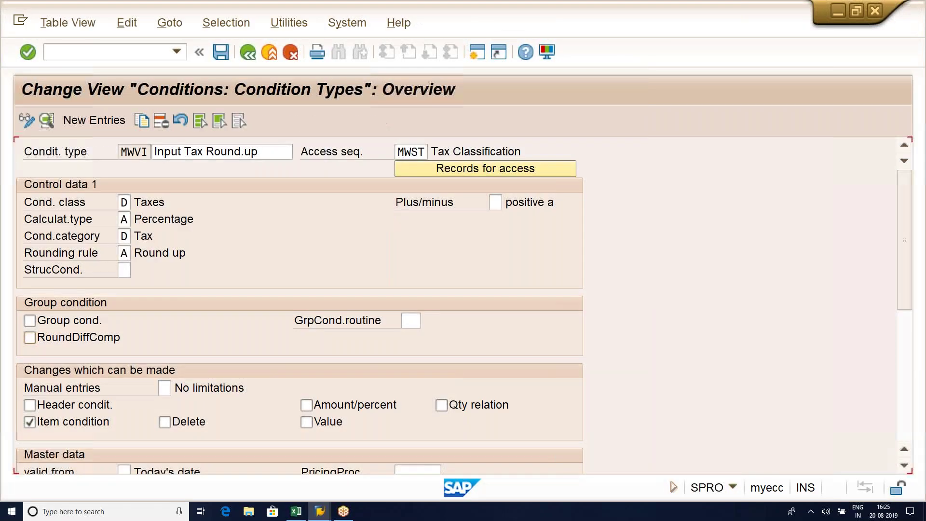
{"action": "key", "text": "F3"}
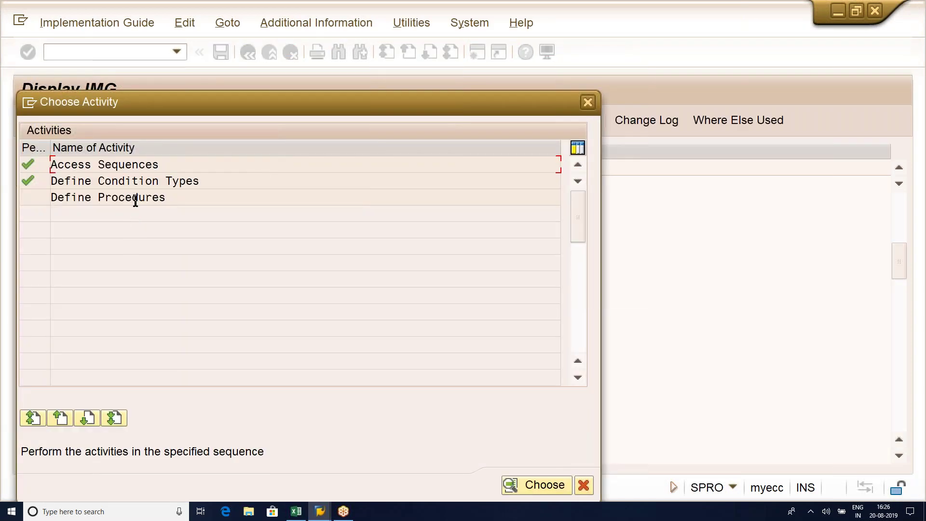
{"action": "double_click", "coordinate": [135, 197]}
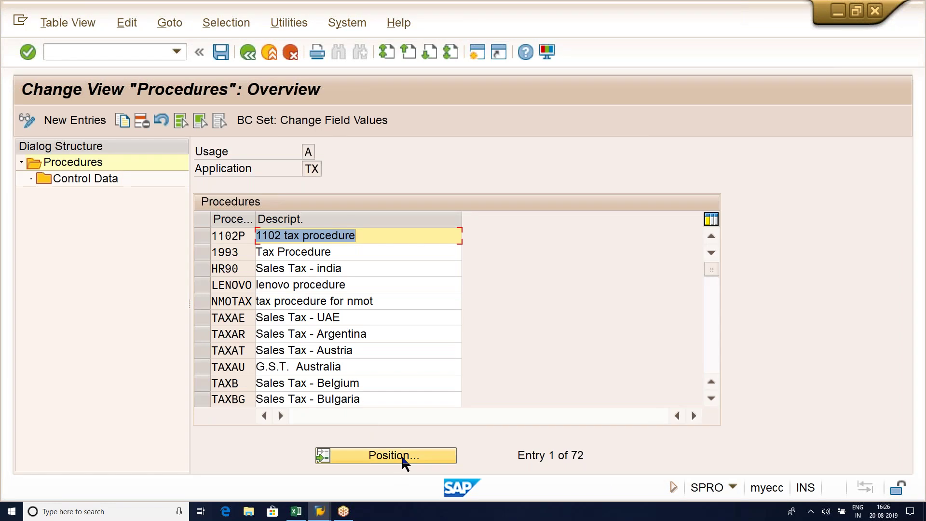
- Position the tax procedures list at procedure TAXIT
{"action": "left_click", "coordinate": [401, 456]}
{"action": "type", "text": "TAX"}
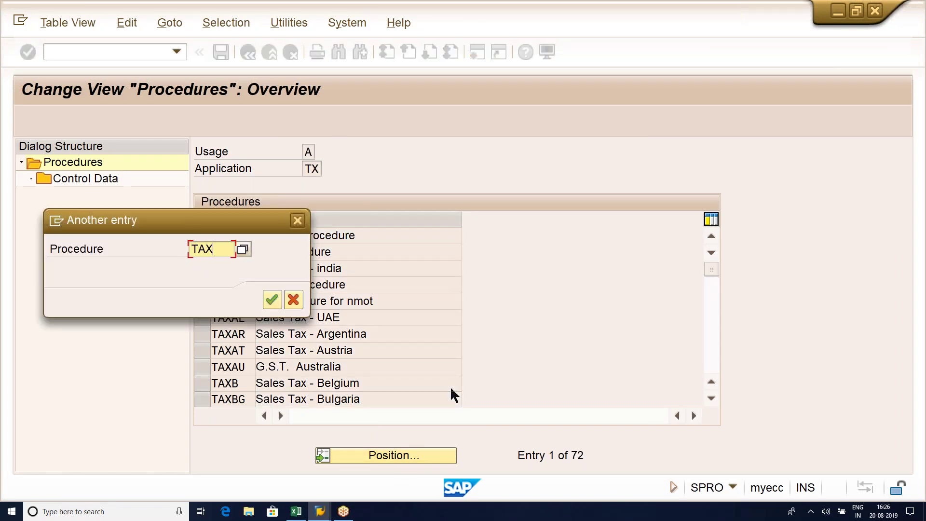
{"action": "type", "text": "IT"}
{"action": "key", "text": "Return"}
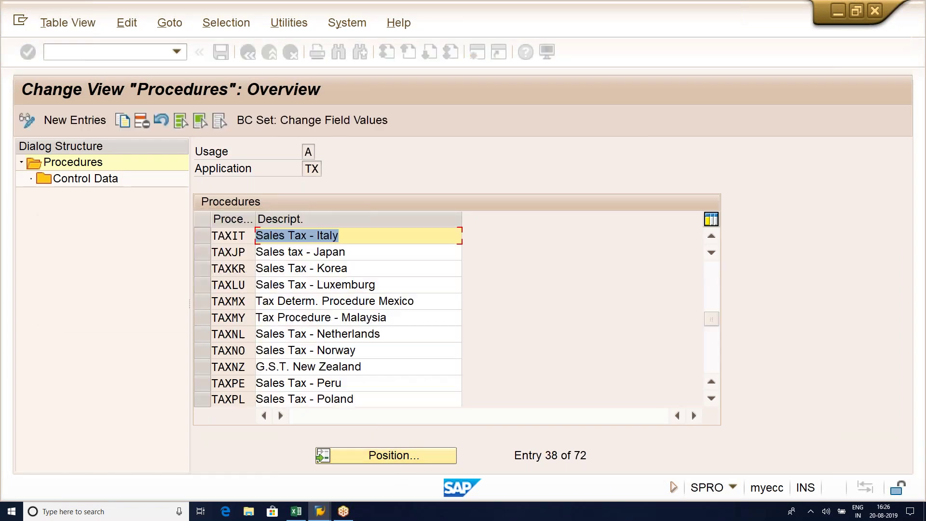
{"action": "left_click", "coordinate": [368, 239]}
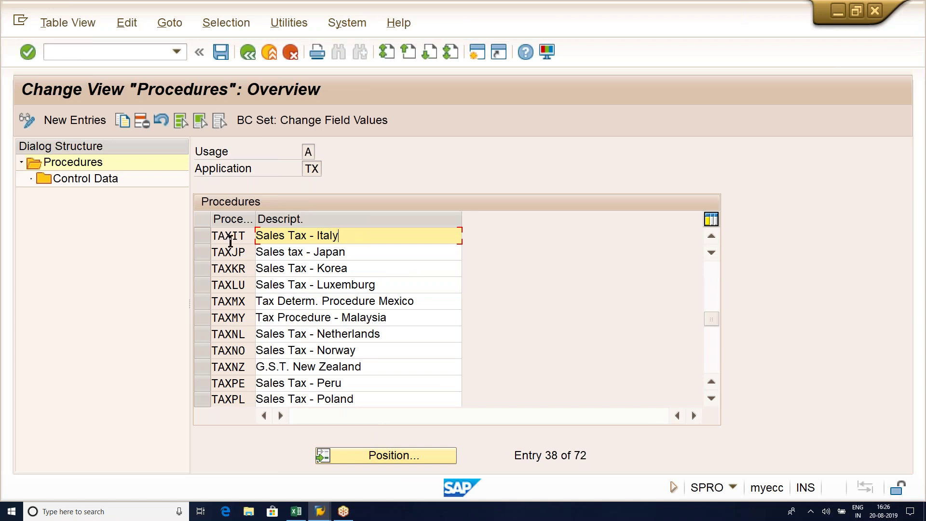
- Open the control data of procedure TAXIT and examine the base amount, MWAI and MWVI steps and their account keys
{"action": "left_click", "coordinate": [201, 235]}
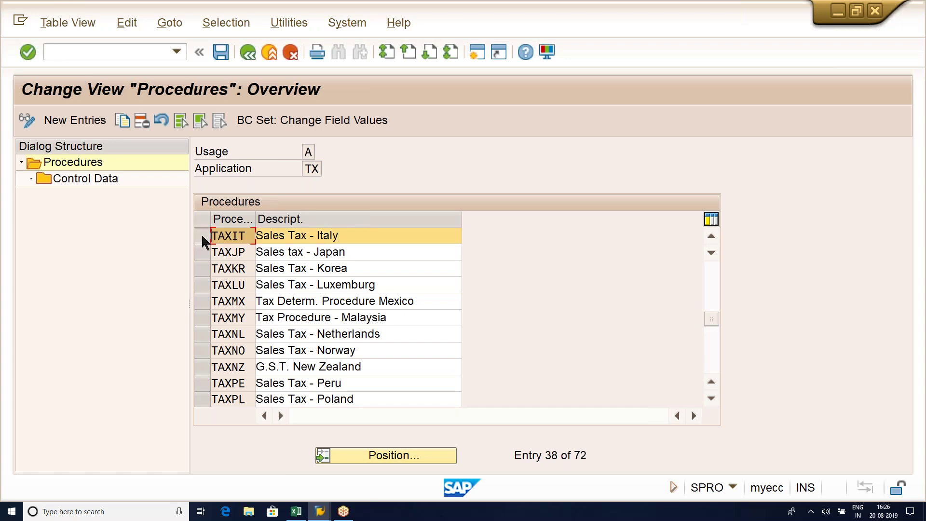
{"action": "double_click", "coordinate": [86, 179]}
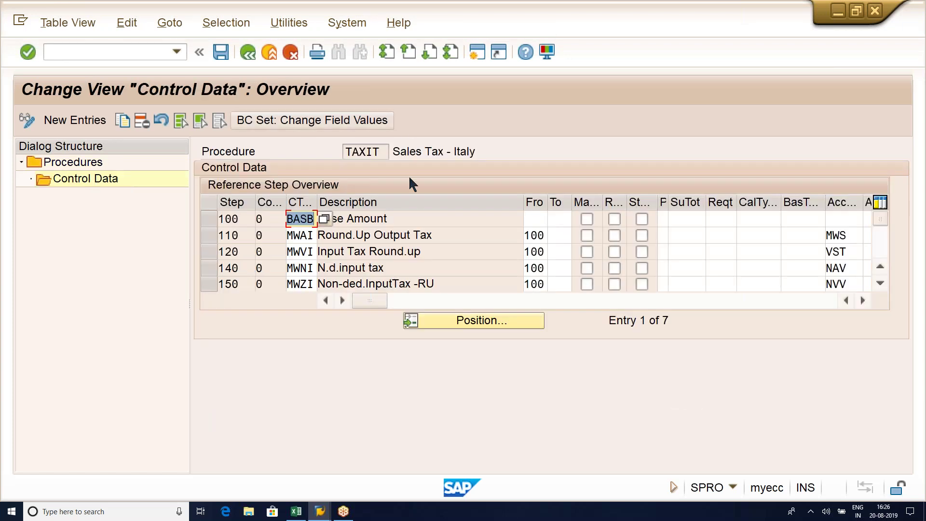
{"action": "left_click", "coordinate": [421, 218]}
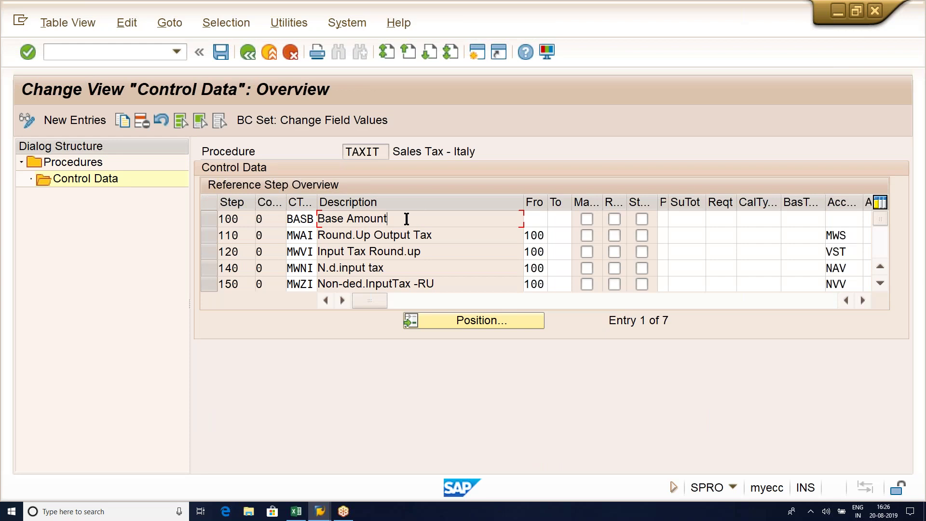
{"action": "left_click", "coordinate": [205, 240]}
{"action": "left_click", "coordinate": [215, 249]}
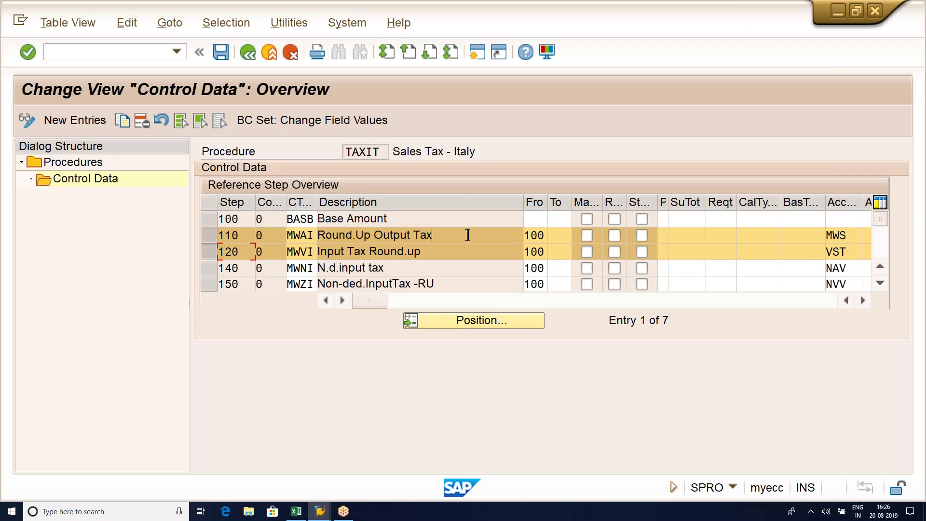
{"action": "left_click_drag", "start_coordinate": [318, 251], "coordinate": [514, 249]}
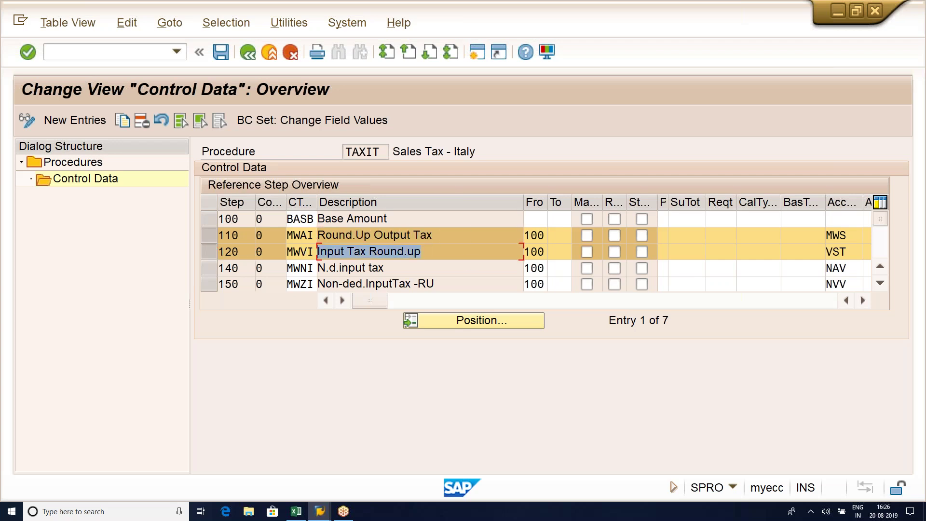
{"action": "left_click", "coordinate": [848, 235]}
{"action": "left_click", "coordinate": [852, 253]}
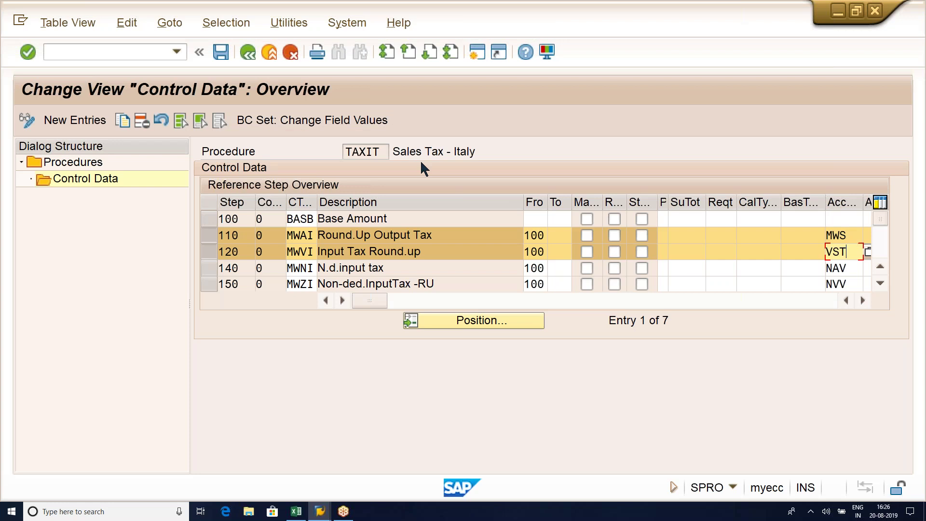
- Return to the procedures overview, start a copy of TAXIT and name the new procedure YAXINN
{"action": "left_click", "coordinate": [248, 53]}
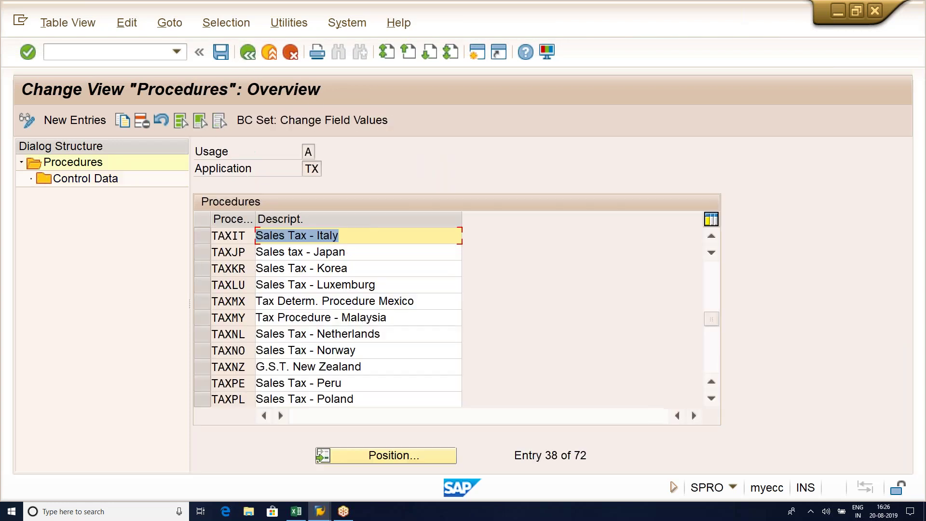
{"action": "left_click", "coordinate": [202, 233]}
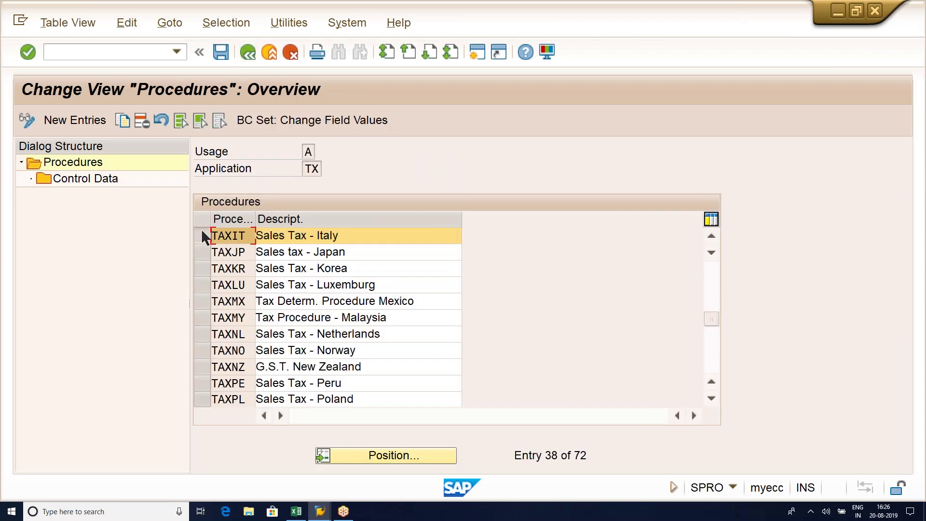
{"action": "left_click", "coordinate": [126, 122]}
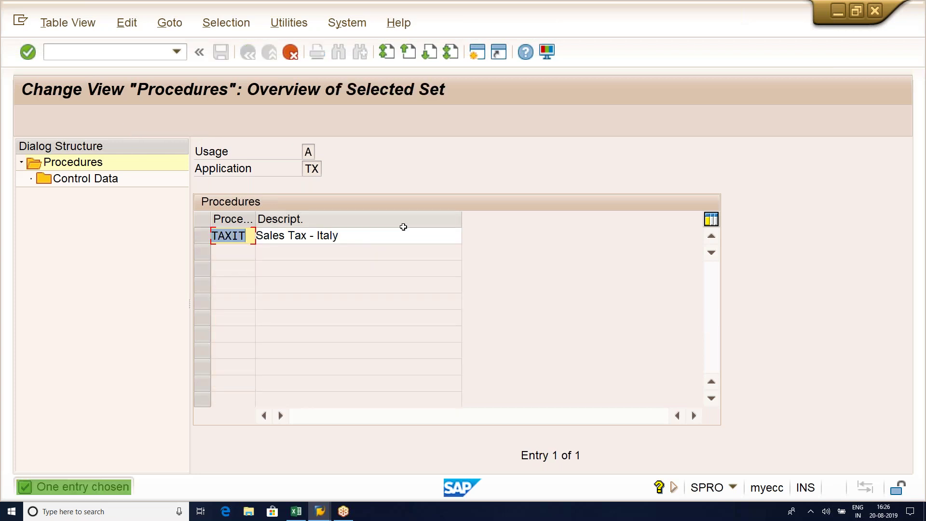
{"action": "type", "text": "YAXINN"}
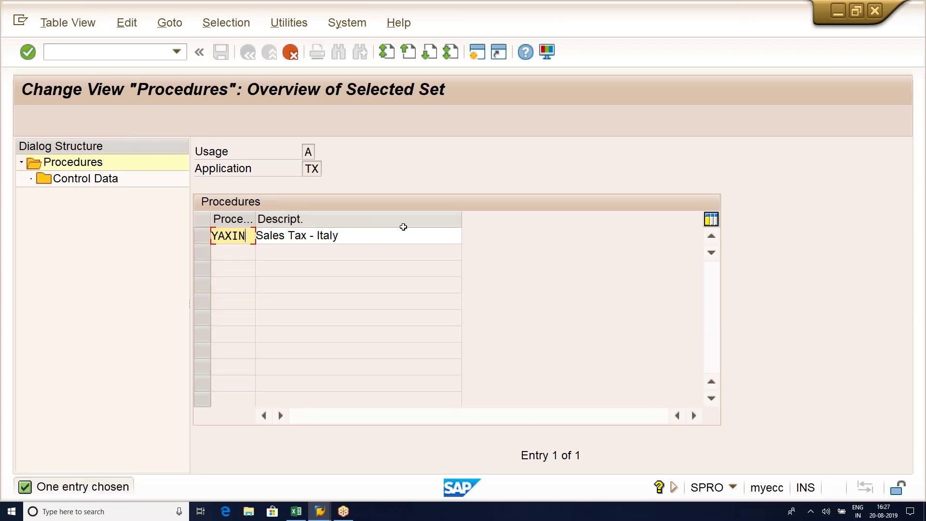
- Set the new procedure's description to "Sales Tax - INDIA" and copy it with all dependent entries
{"action": "key", "text": "Tab"}
{"action": "key", "text": "End"}
{"action": "key", "text": "BackSpace"}
{"action": "key", "text": "BackSpace"}
{"action": "key", "text": "BackSpace"}
{"action": "key", "text": "BackSpace"}
{"action": "type", "text": "NDIA"}
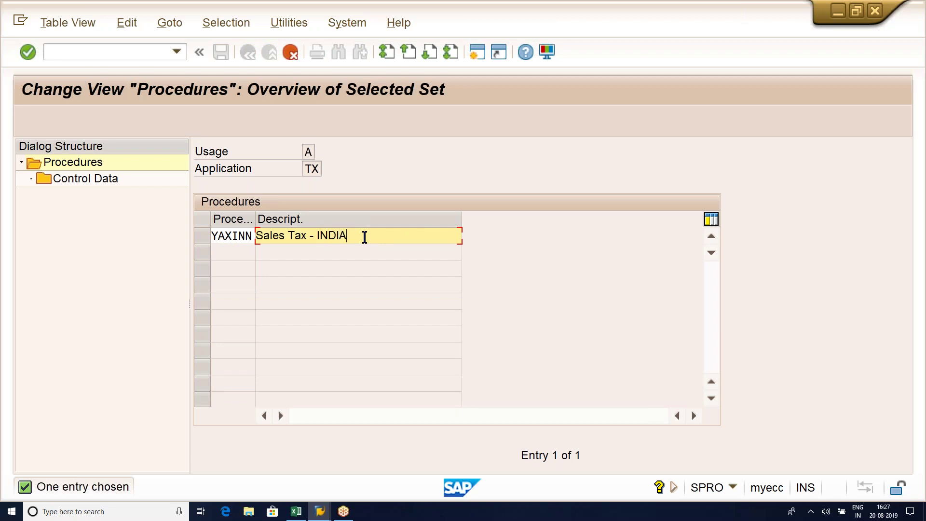
{"action": "key", "text": "Return"}
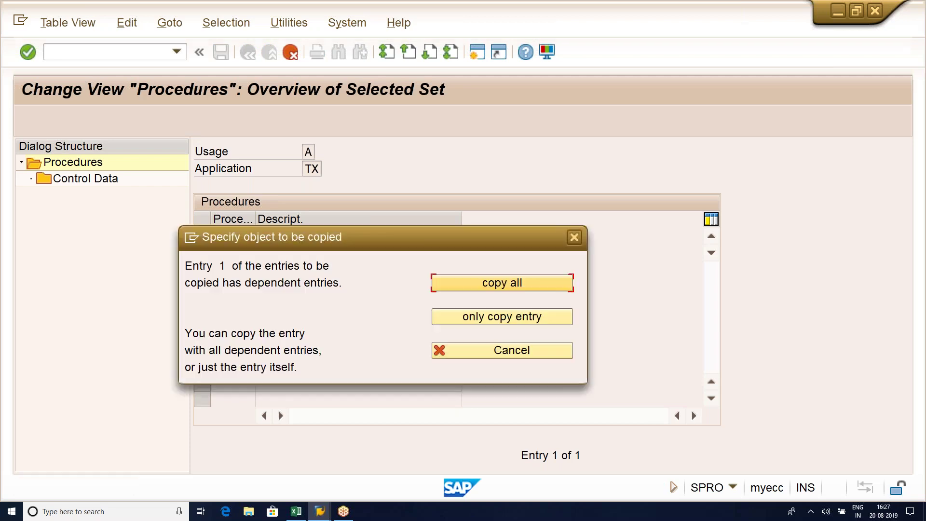
{"action": "left_click", "coordinate": [505, 282]}
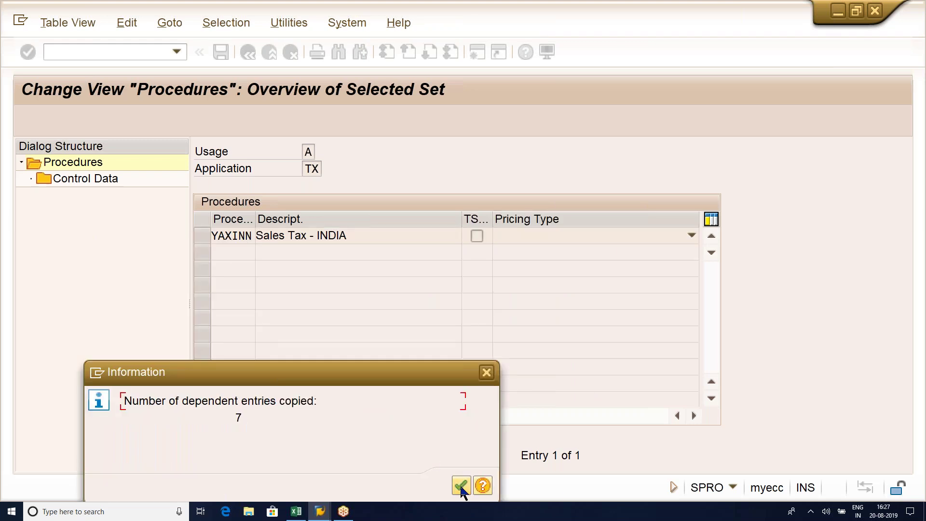
- Save the copied procedure YAXINN in a new customizing request described as "TAX DETERMINATION"
{"action": "left_click", "coordinate": [461, 486]}
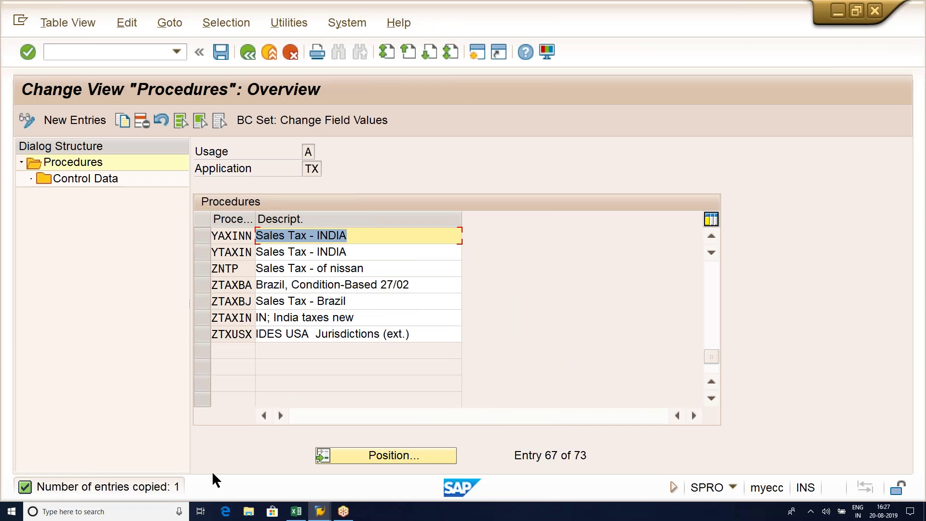
{"action": "left_click", "coordinate": [365, 237]}
{"action": "left_click_drag", "start_coordinate": [365, 236], "coordinate": [251, 236]}
{"action": "key", "text": "ctrl+s"}
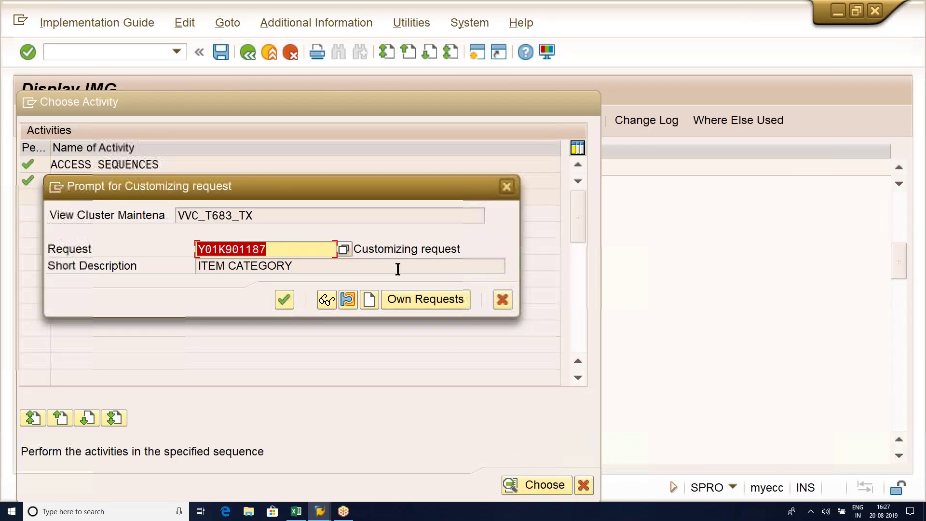
{"action": "left_click", "coordinate": [285, 299]}
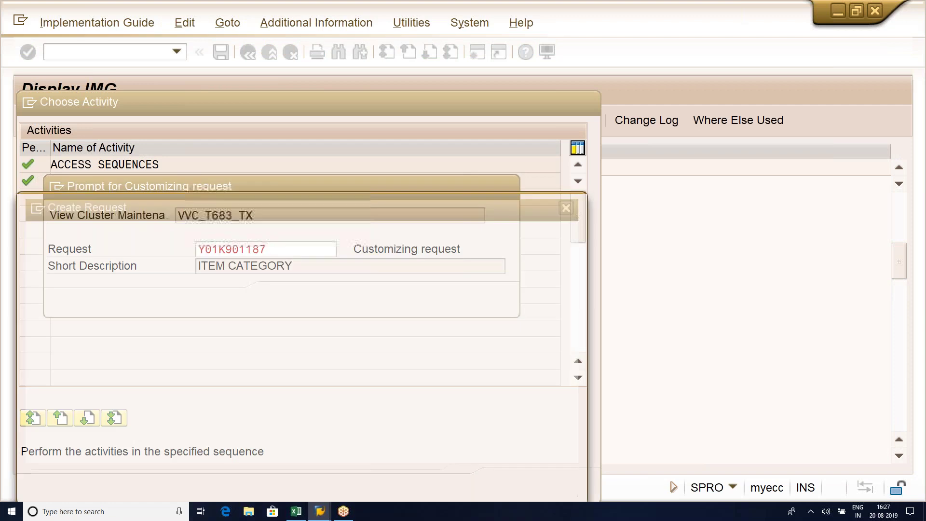
{"action": "type", "text": "TAX DETERMINATION"}
{"action": "key", "text": "Return"}
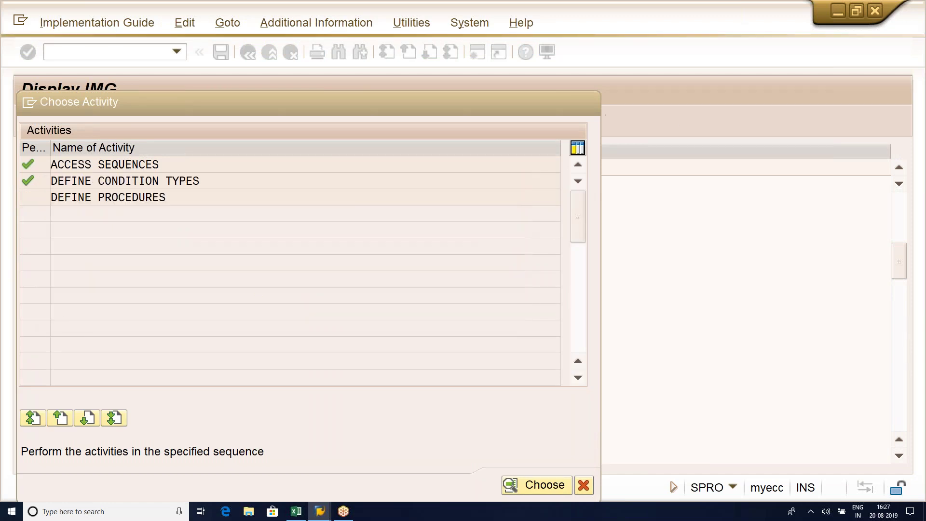
{"action": "key", "text": "Return"}
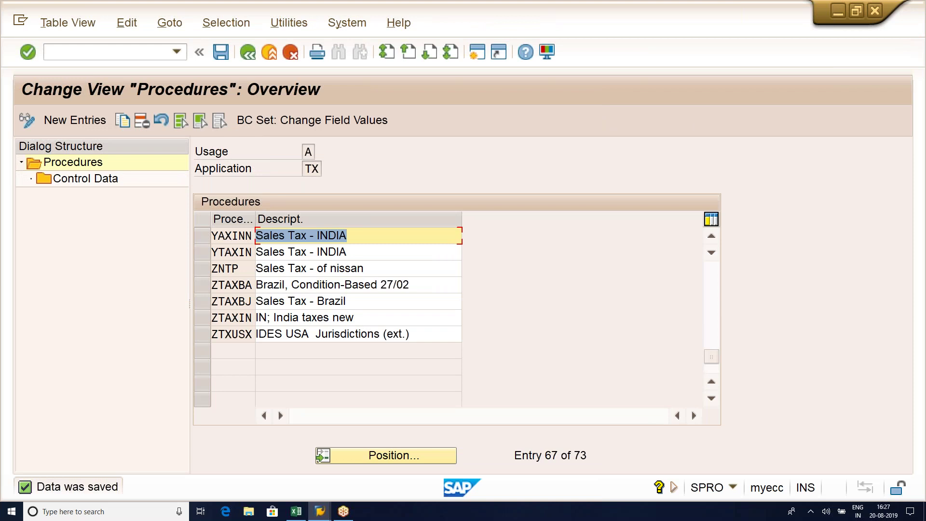
- Open the control data of procedure YAXINN and examine the MWAI and MWVI steps with their account keys
{"action": "left_click", "coordinate": [202, 235]}
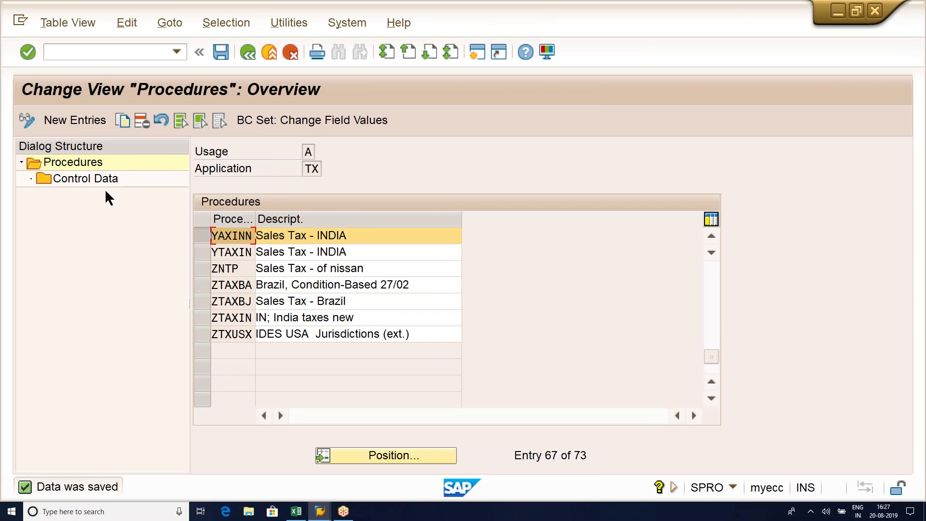
{"action": "double_click", "coordinate": [93, 180]}
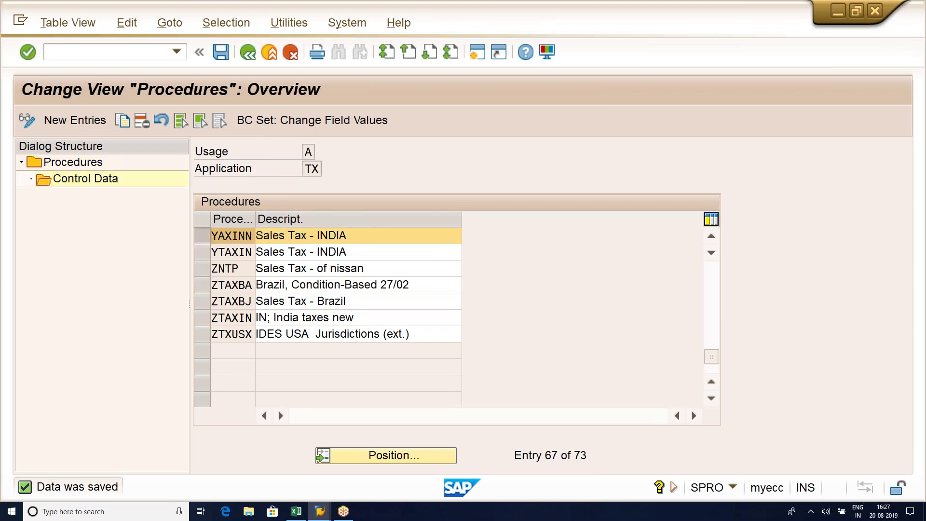
{"action": "left_click", "coordinate": [430, 235]}
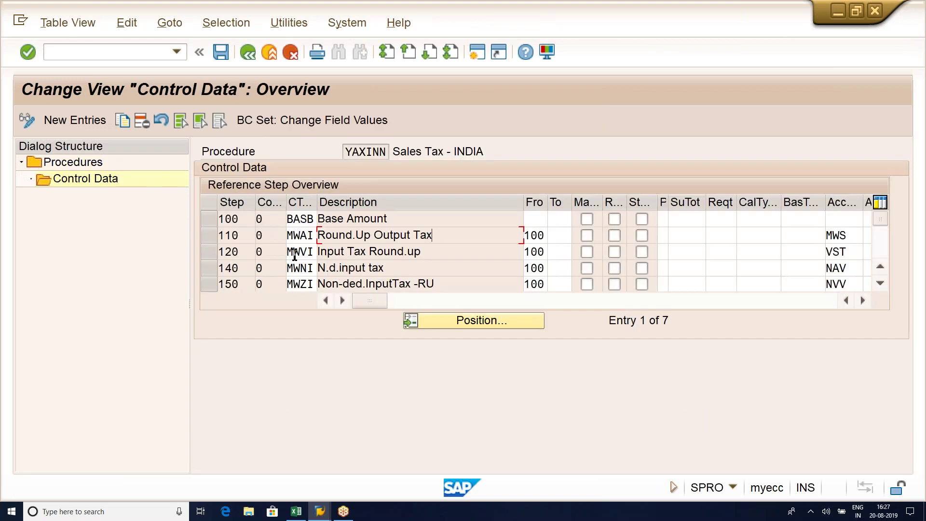
{"action": "left_click", "coordinate": [296, 253]}
{"action": "left_click", "coordinate": [446, 253]}
{"action": "left_click", "coordinate": [852, 238]}
- Switch to the Excel sheet and enter "ASSIGN CONDITION TYPES" in cell J27, below the YAXINN entry
{"action": "left_click", "coordinate": [296, 511]}
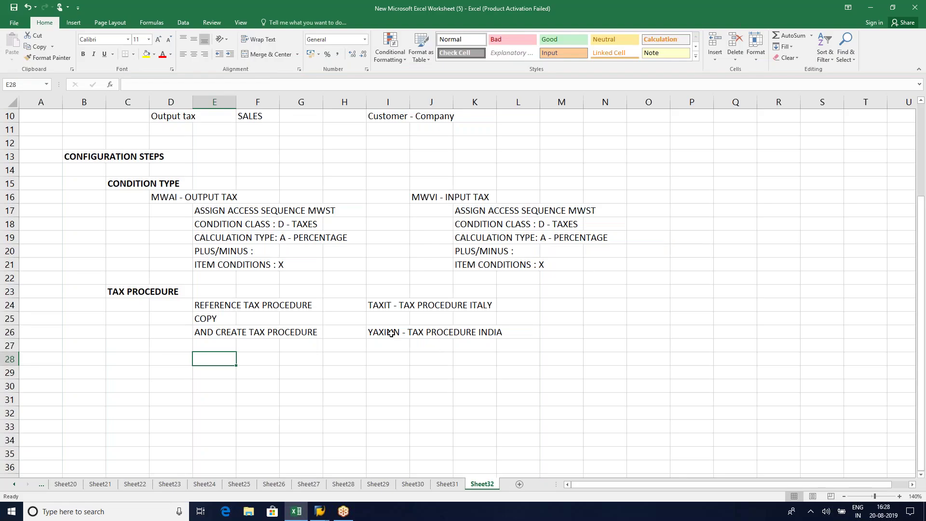
{"action": "left_click", "coordinate": [391, 332]}
{"action": "left_click", "coordinate": [432, 345]}
{"action": "type", "text": "ASSIG"}
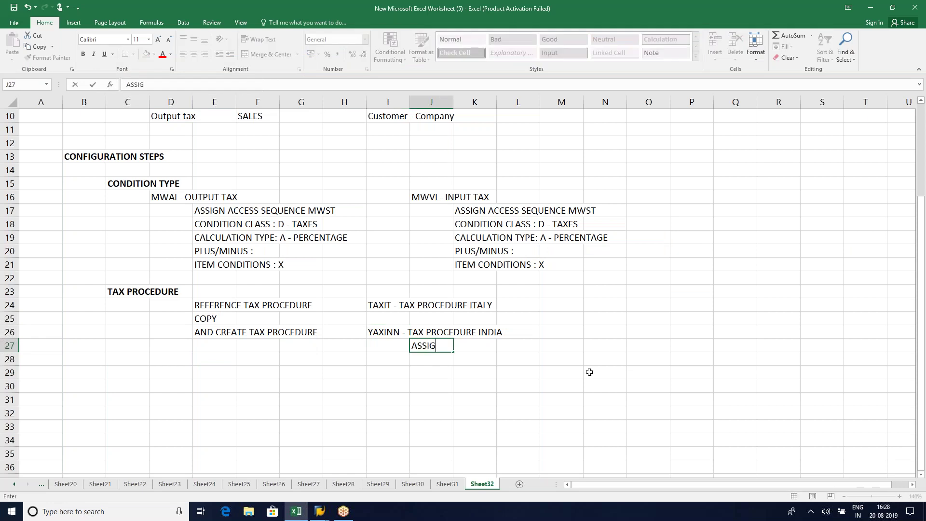
{"action": "type", "text": "N CONDITION TYPES"}
{"action": "key", "text": "Right"}
{"action": "key", "text": "Right"}
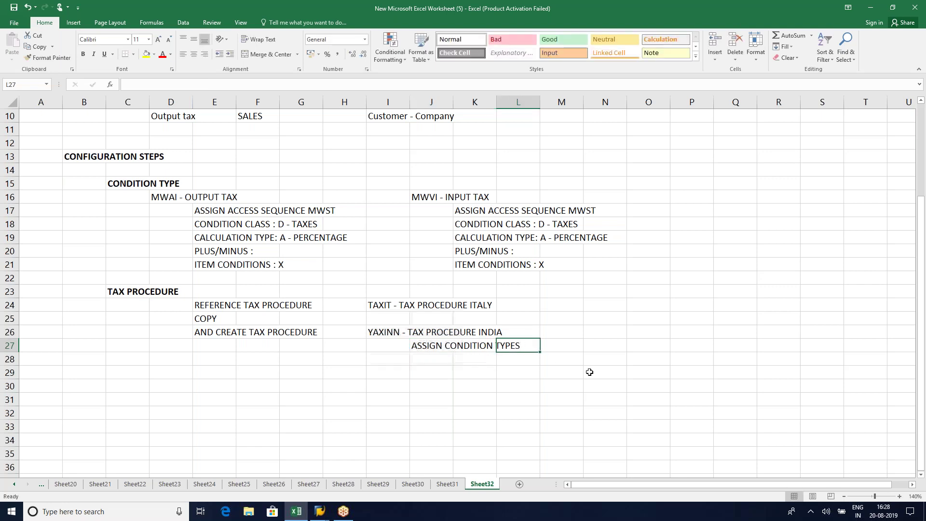
- Enter "MWAI - OUTPUT TAX" in cell M27 and "MWVI - INPUT TAX" in cell M28
{"action": "key", "text": "Right"}
{"action": "type", "text": "MWAI"}
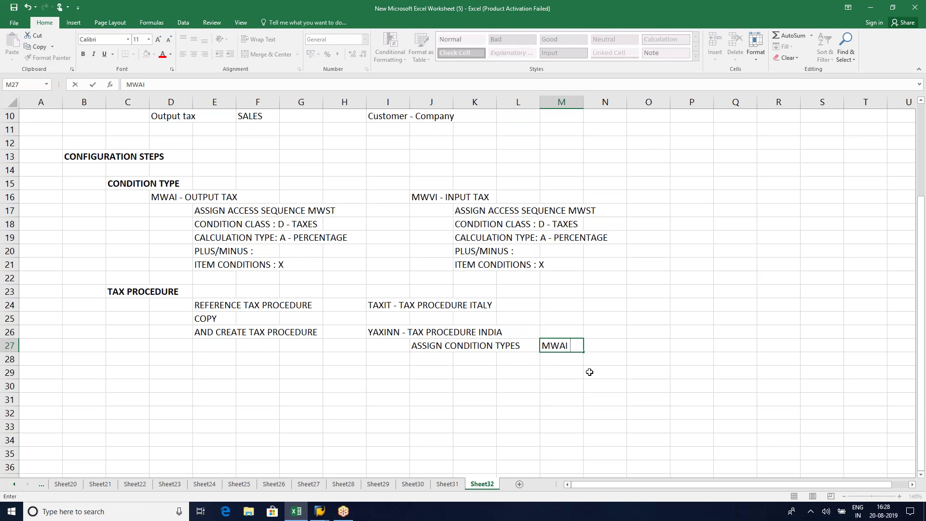
{"action": "type", "text": "- OUTPUT TAX"}
{"action": "key", "text": "Return"}
{"action": "type", "text": "MWV"}
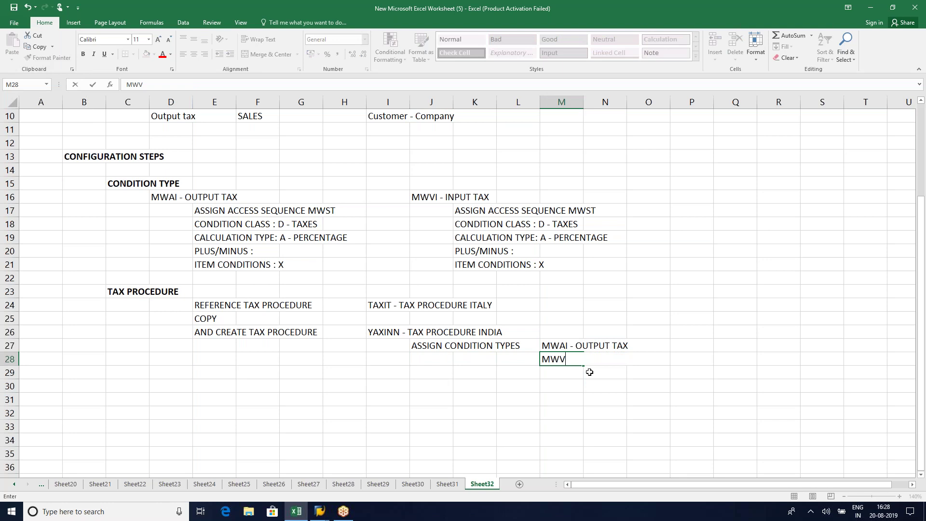
{"action": "type", "text": "I - INPUT TAX"}
{"action": "left_click", "coordinate": [355, 414]}
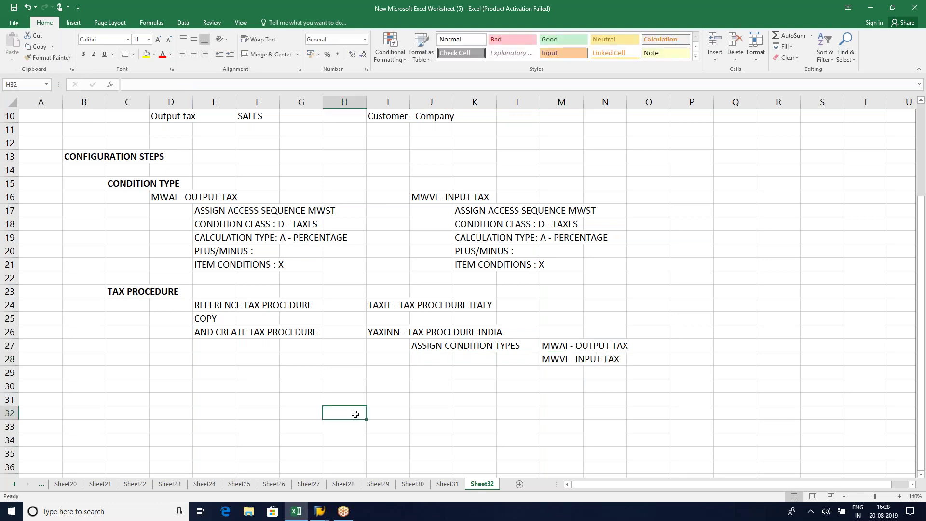
- Add the heading "ACCOUNT KEYS" in cell C30
{"action": "left_click", "coordinate": [545, 384]}
{"action": "left_click", "coordinate": [137, 385]}
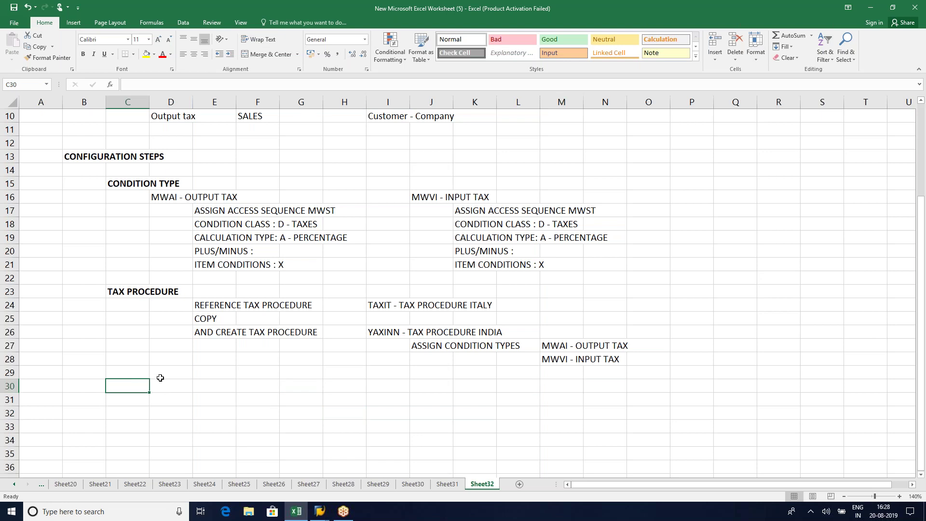
{"action": "type", "text": "ACCOUNT"}
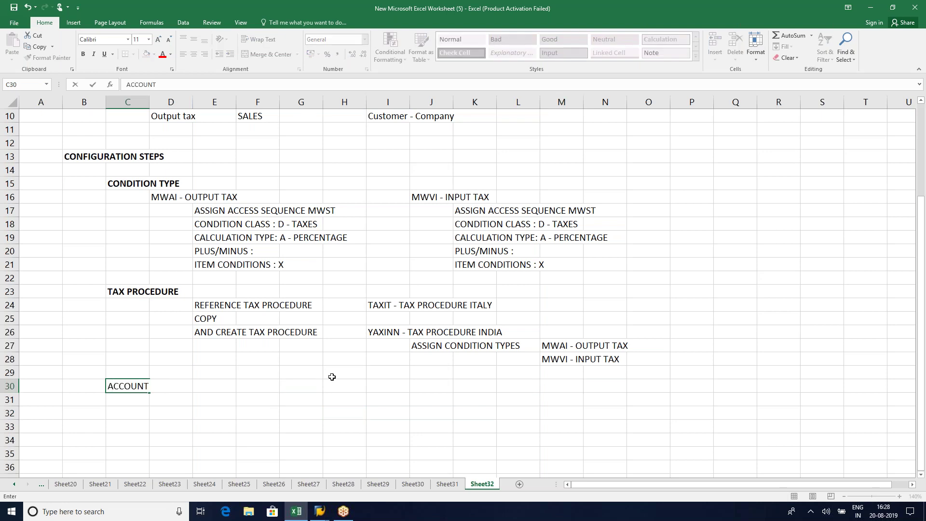
{"action": "type", "text": " KEYS"}
{"action": "key", "text": "Down"}
{"action": "key", "text": "Right"}
{"action": "key", "text": "Right"}
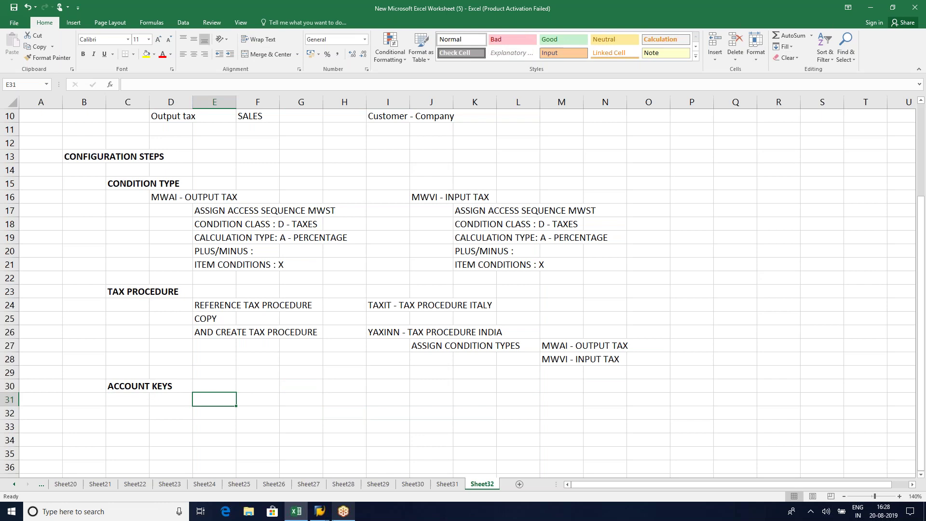
- Switch to SAP, go back from YAXINN's control data to the IMG structure and open transaction OBCN
{"action": "mouse_move", "coordinate": [326, 515]}
{"action": "left_click", "coordinate": [347, 360]}
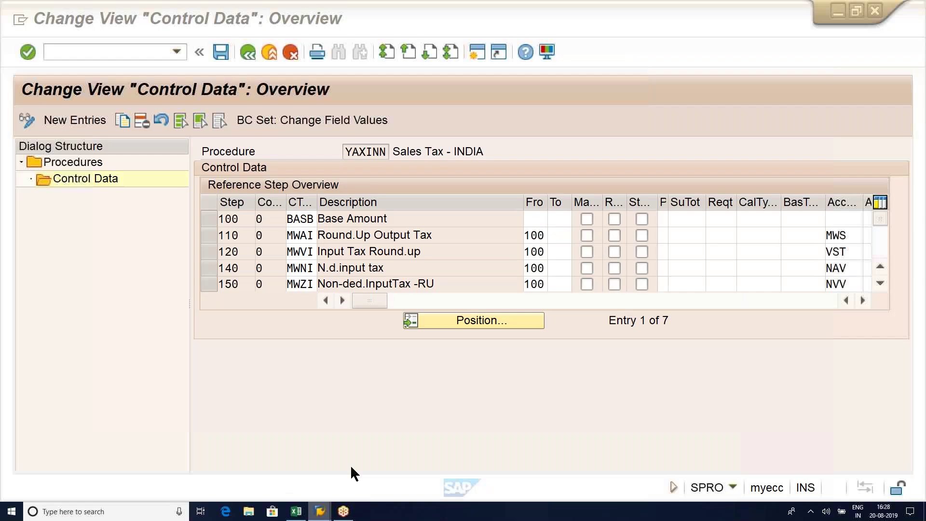
{"action": "left_click", "coordinate": [248, 52]}
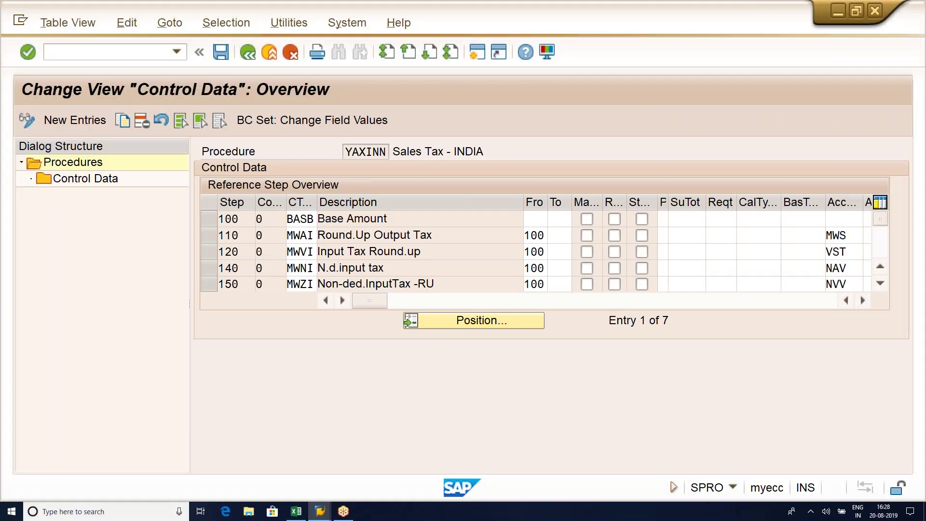
{"action": "key", "text": "F3"}
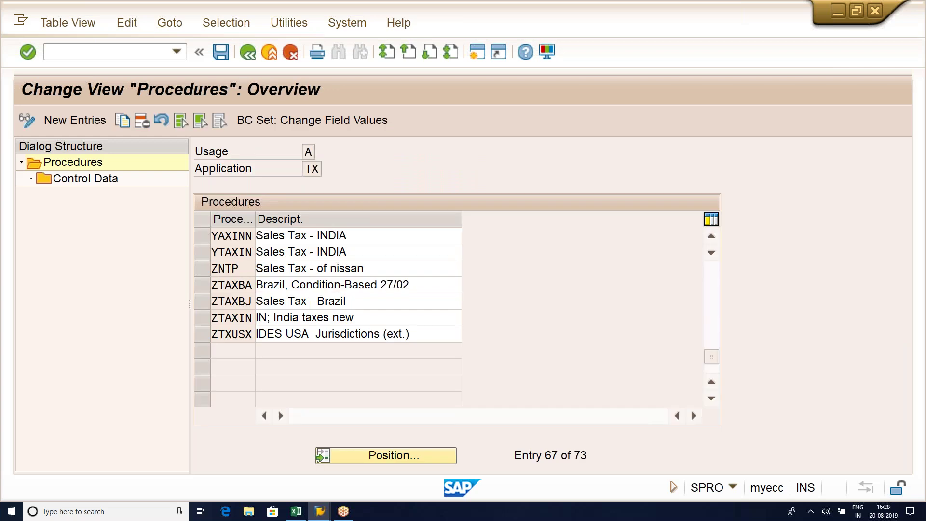
{"action": "key", "text": "F3"}
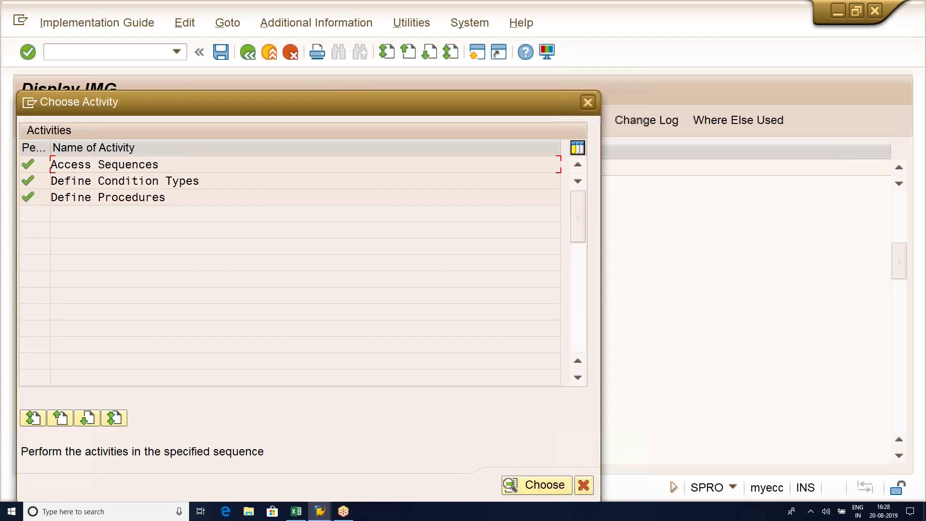
{"action": "left_click", "coordinate": [588, 102]}
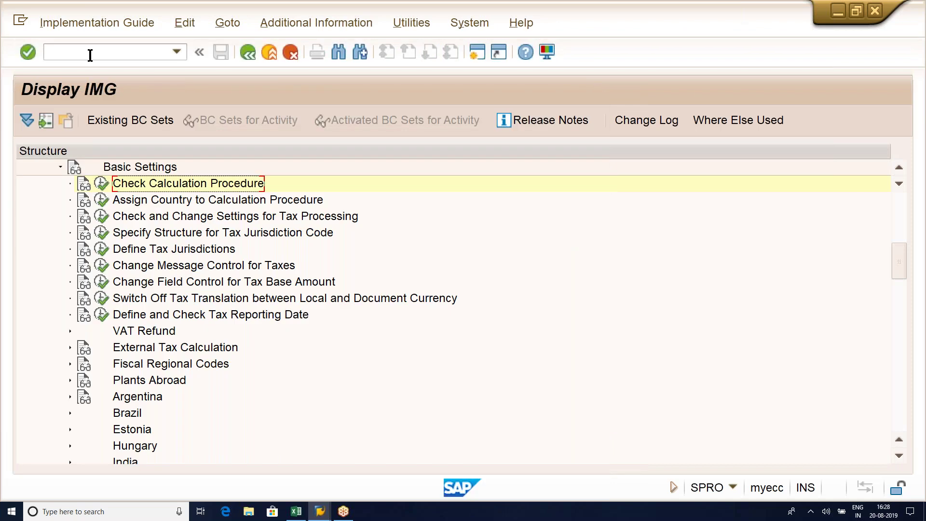
{"action": "left_click", "coordinate": [89, 53]}
{"action": "type", "text": "/OOBCN"}
{"action": "key", "text": "Return"}
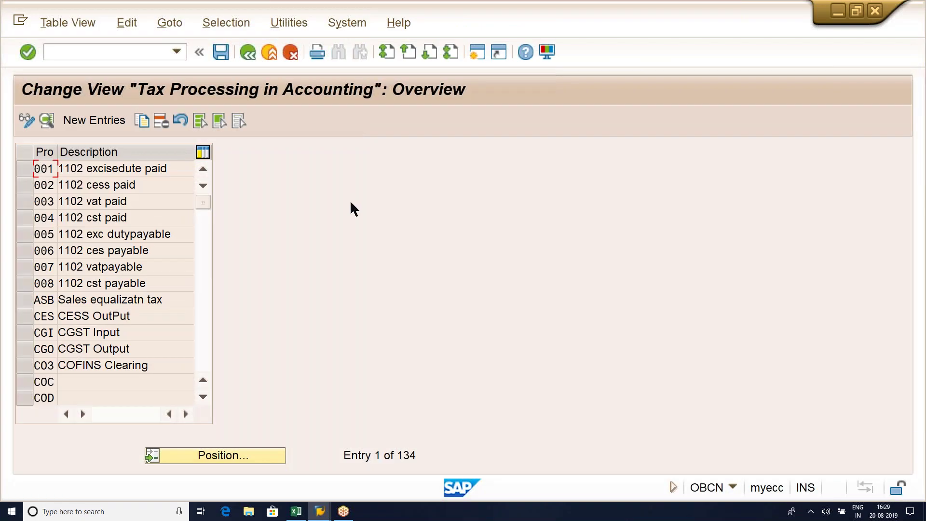
- Switch to the Excel sheet and enter "T CODE : OBCN" in cell A30, beside the ACCOUNT KEYS heading
{"action": "left_click", "coordinate": [297, 512]}
{"action": "left_click", "coordinate": [99, 390]}
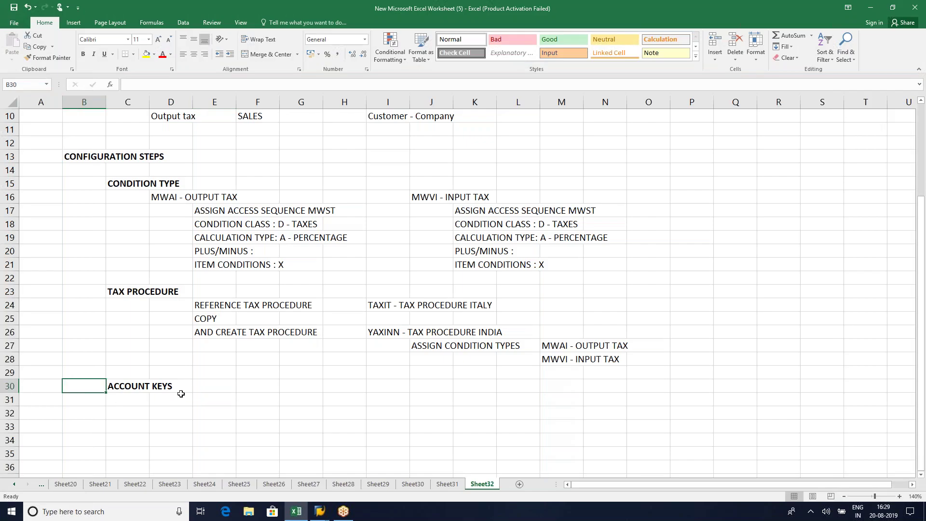
{"action": "left_click", "coordinate": [31, 385]}
{"action": "type", "text": "T CO"}
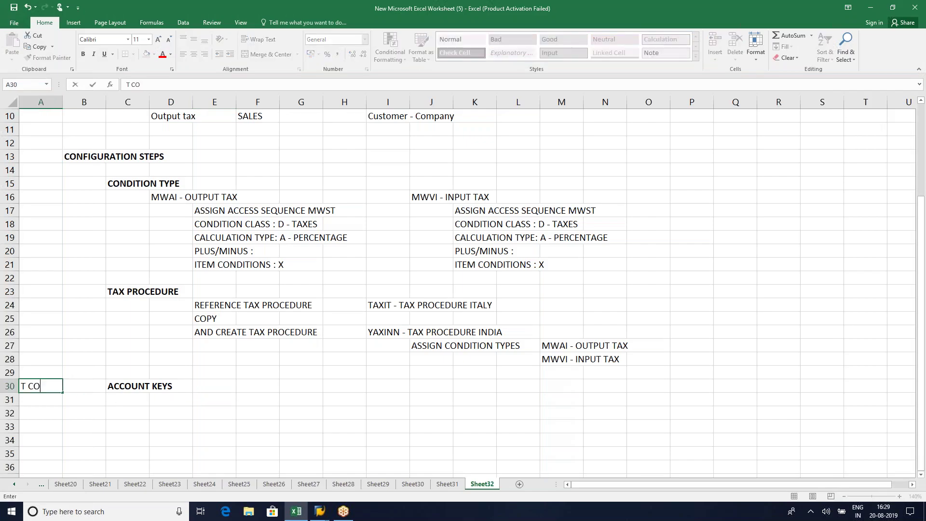
{"action": "type", "text": "DE : OBCN"}
{"action": "key", "text": "Return"}
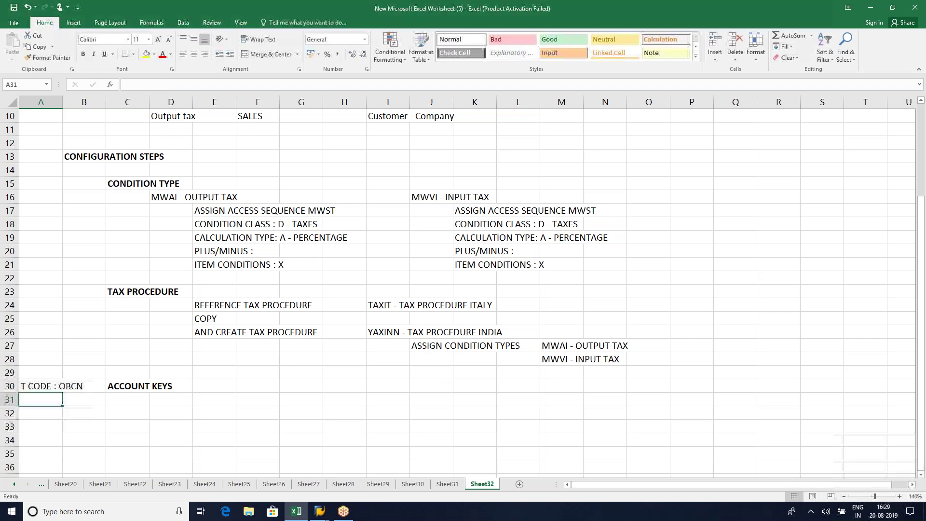
- List the account keys "MWS - OUTPUT TAX" in cell D31 and "VST - INPUT TAX" in cell D32
{"action": "left_click", "coordinate": [167, 401]}
{"action": "type", "text": "MWS"}
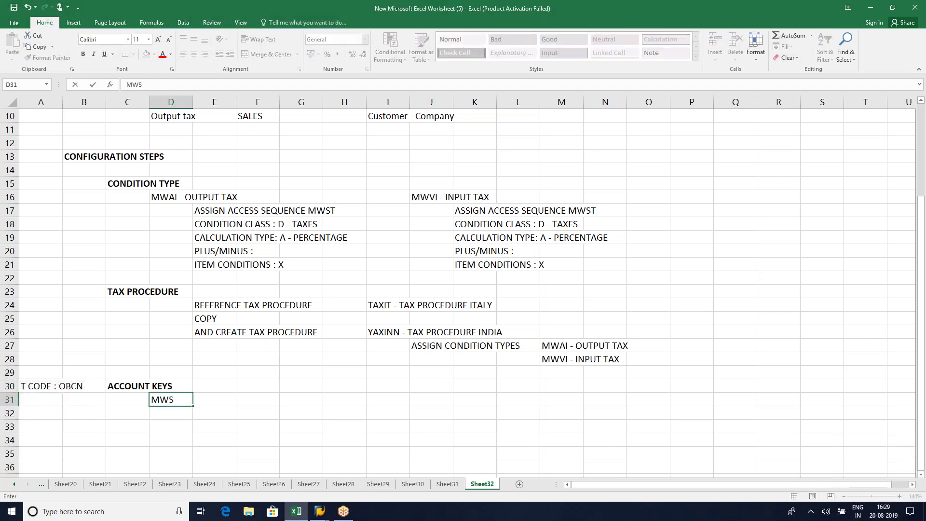
{"action": "type", "text": " - OUTPUT TAX"}
{"action": "key", "text": "Return"}
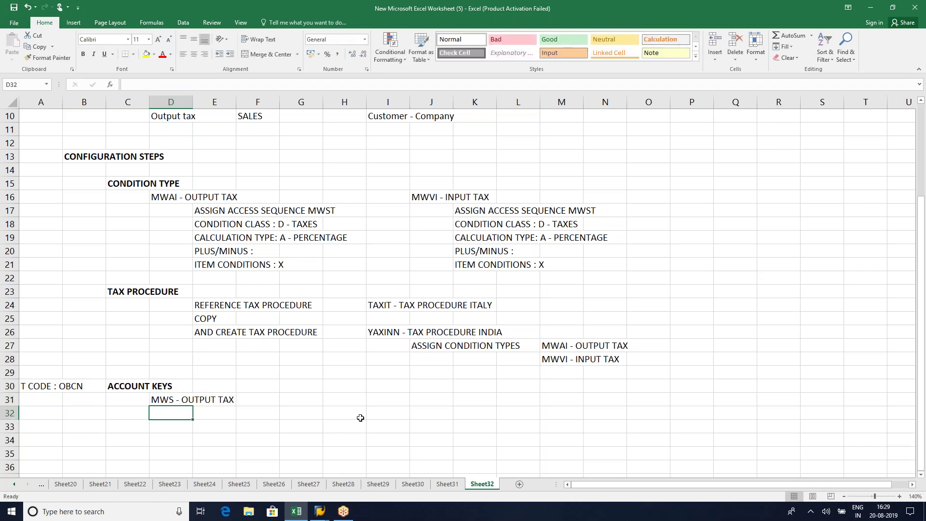
{"action": "type", "text": "VST - "}
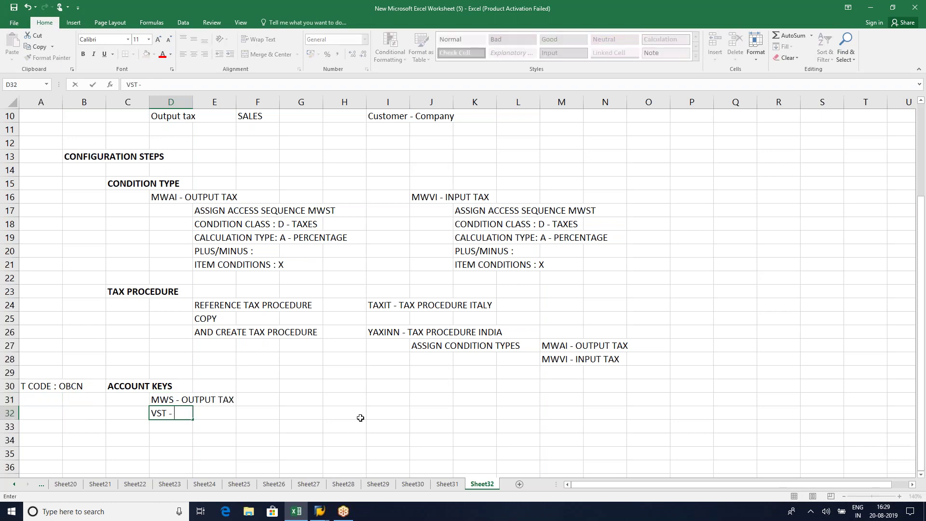
{"action": "type", "text": "INPUT TAX"}
{"action": "key", "text": "Return"}
{"action": "left_click", "coordinate": [309, 413]}
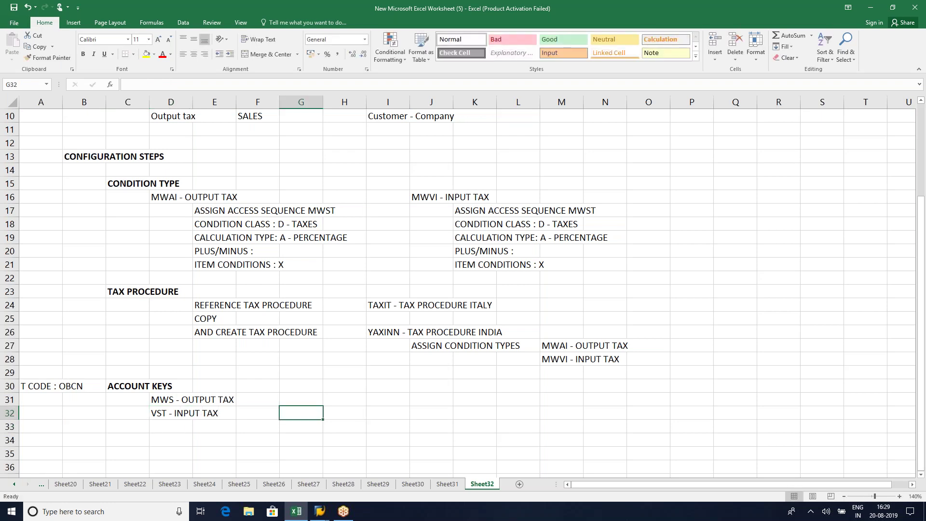
- Switch to SAP and position the tax processing list at process MWS
{"action": "key", "text": "alt+Tab"}
{"action": "left_click", "coordinate": [241, 452]}
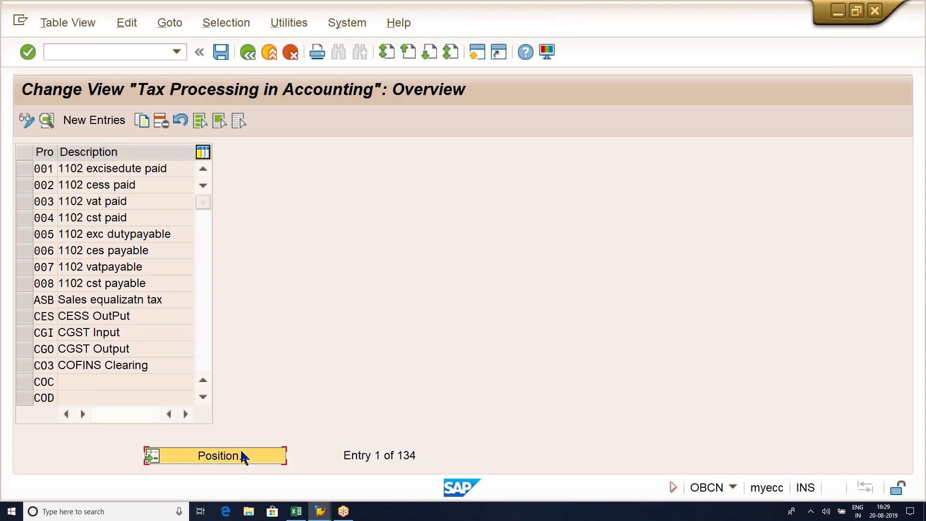
{"action": "type", "text": "MWS"}
{"action": "key", "text": "Return"}
{"action": "key", "text": "Return"}
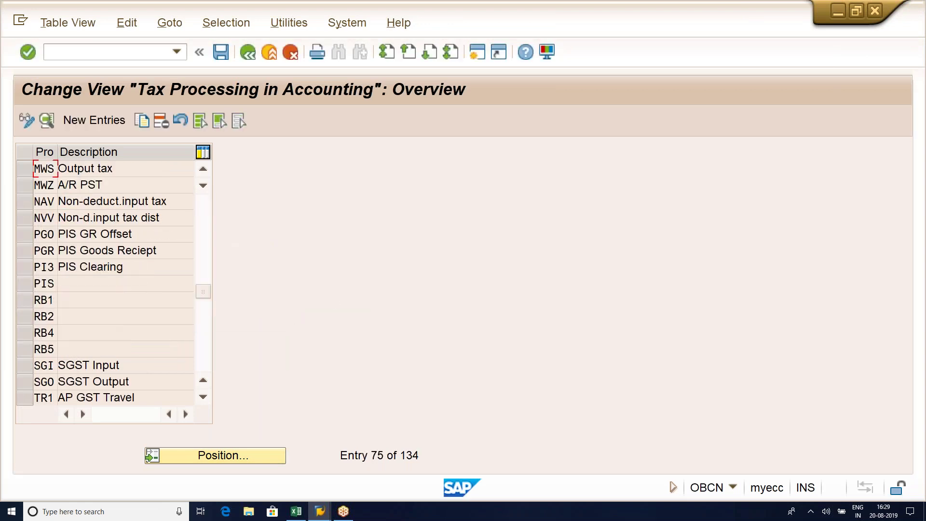
- Open the details of process MWS and examine its description, tax type and posting indicator
{"action": "left_click", "coordinate": [118, 167]}
{"action": "double_click", "coordinate": [117, 167]}
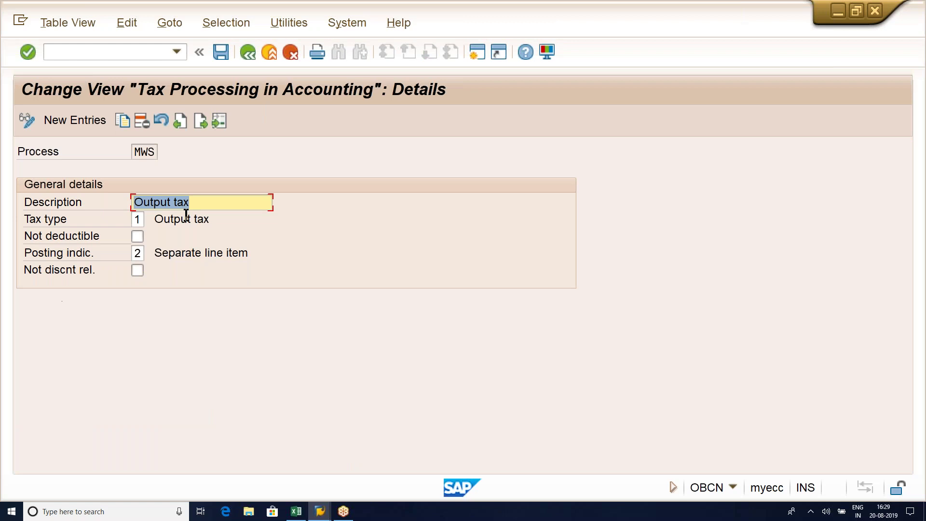
{"action": "left_click", "coordinate": [224, 203]}
{"action": "left_click", "coordinate": [201, 219]}
{"action": "left_click_drag", "start_coordinate": [201, 219], "coordinate": [139, 219]}
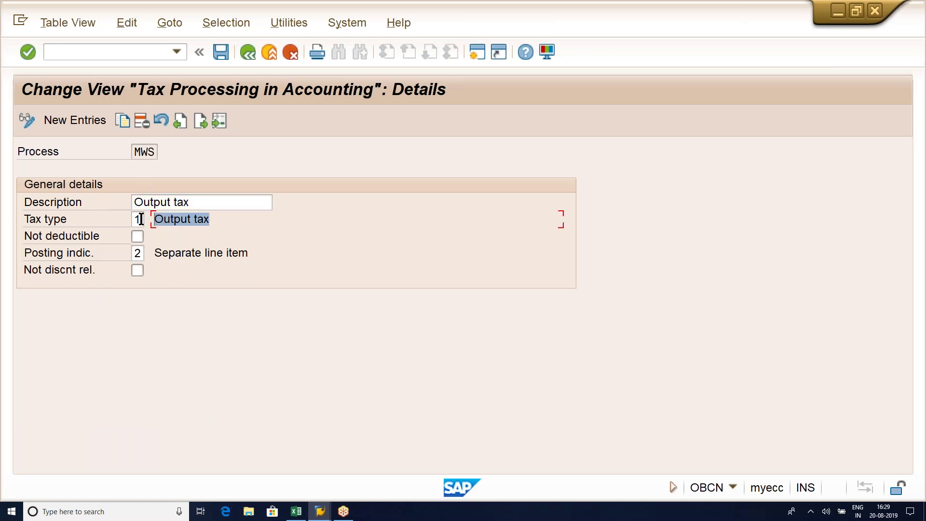
{"action": "left_click", "coordinate": [135, 253]}
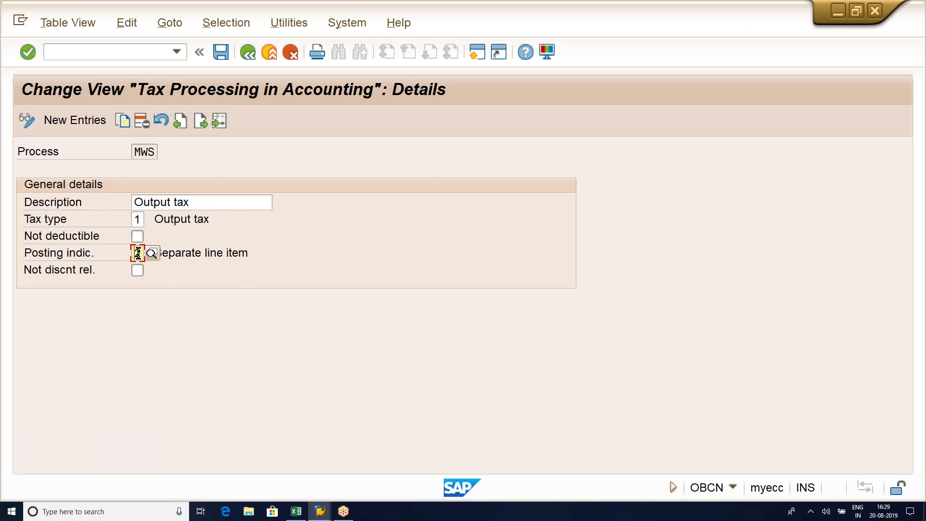
- Return to the tax processing overview and position the list at process VST
{"action": "left_click", "coordinate": [250, 256]}
{"action": "left_click", "coordinate": [248, 52]}
{"action": "left_click", "coordinate": [259, 460]}
{"action": "type", "text": "VST"}
{"action": "key", "text": "Return"}
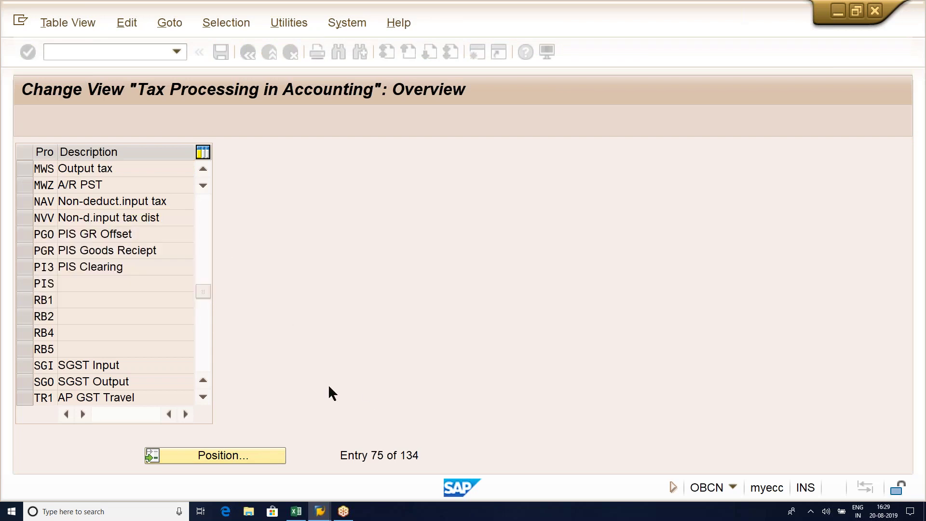
- Open the details of process VST and examine its description, tax type and posting indicator
{"action": "left_click", "coordinate": [146, 170]}
{"action": "double_click", "coordinate": [146, 170]}
{"action": "left_click", "coordinate": [58, 203]}
{"action": "left_click", "coordinate": [188, 200]}
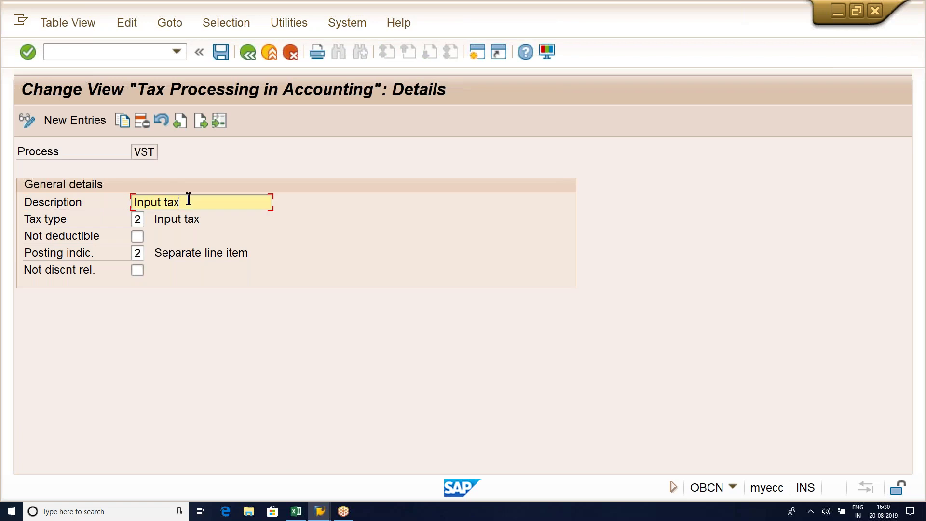
{"action": "left_click", "coordinate": [56, 218]}
{"action": "left_click", "coordinate": [214, 221]}
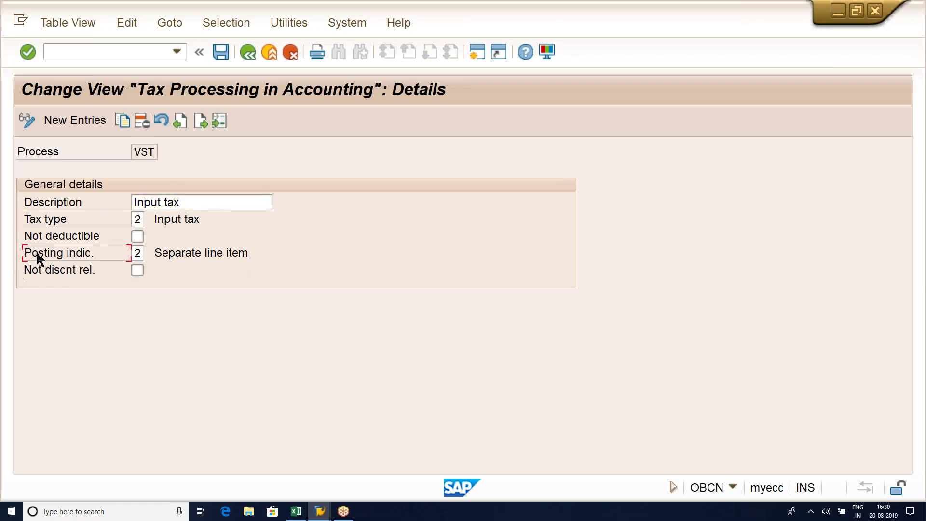
{"action": "left_click", "coordinate": [133, 256]}
{"action": "left_click", "coordinate": [269, 253]}
- Switch to the Excel sheet and enter "T CODE : OB40" in cell A34, below the account keys
{"action": "left_click", "coordinate": [298, 514]}
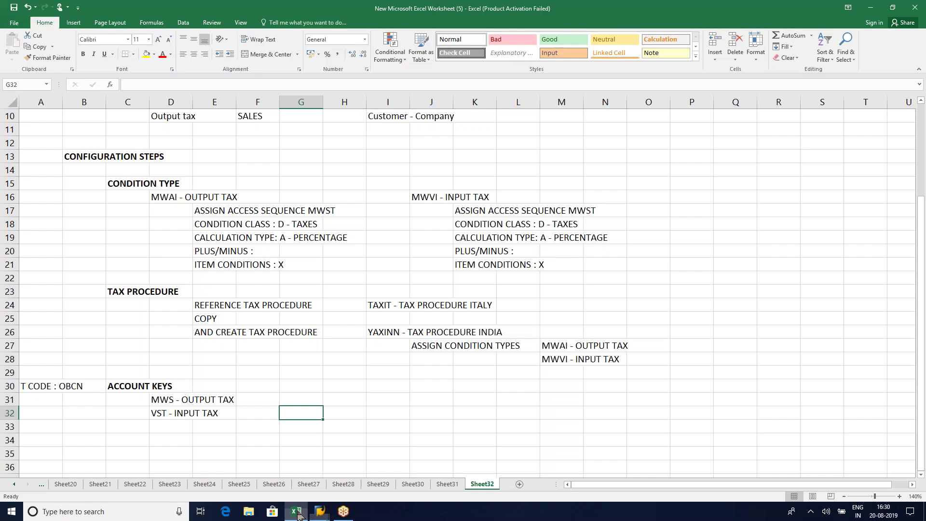
{"action": "left_click", "coordinate": [175, 424]}
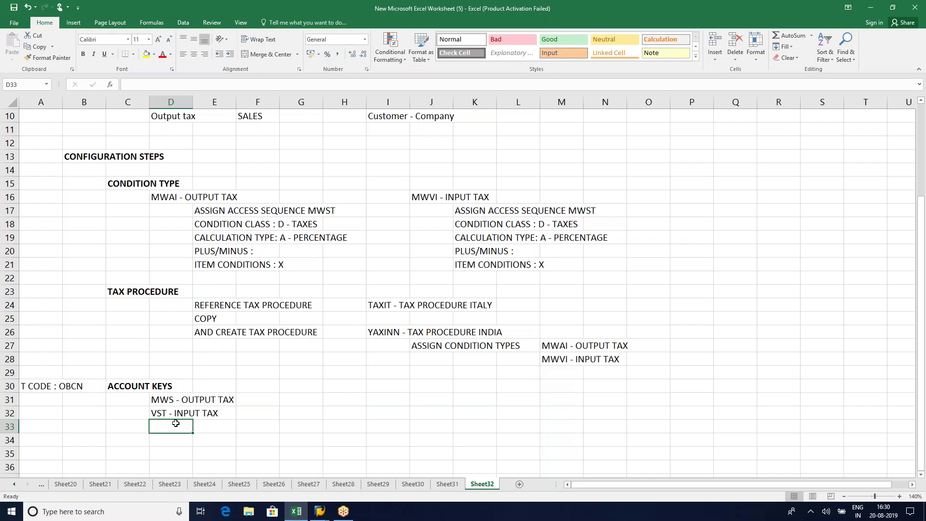
{"action": "scroll", "coordinate": [175, 423], "scroll_direction": "down", "scroll_amount": 2}
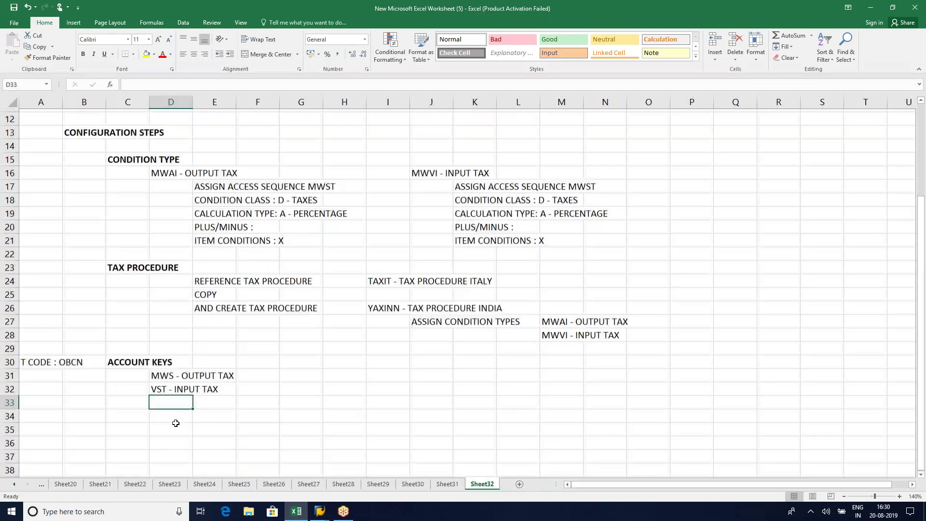
{"action": "left_click", "coordinate": [130, 363]}
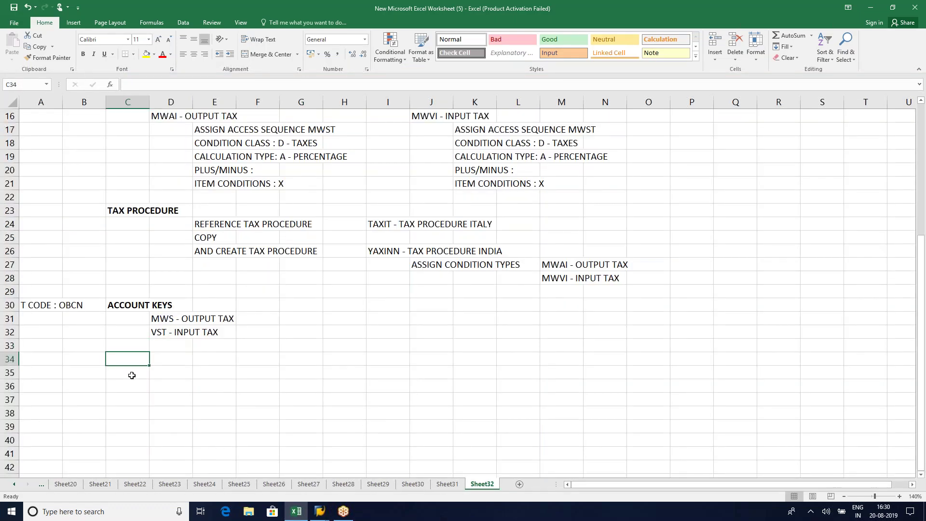
{"action": "left_click", "coordinate": [48, 356]}
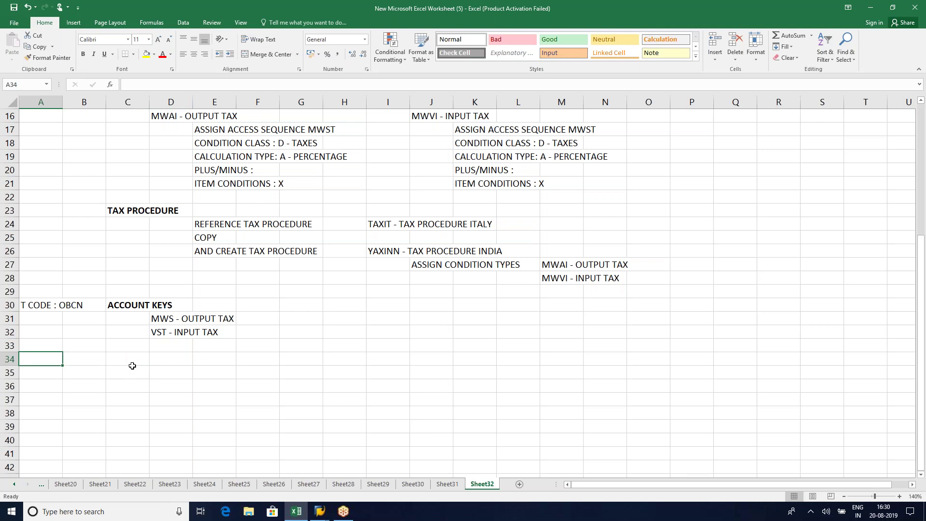
{"action": "type", "text": "T CODE : "}
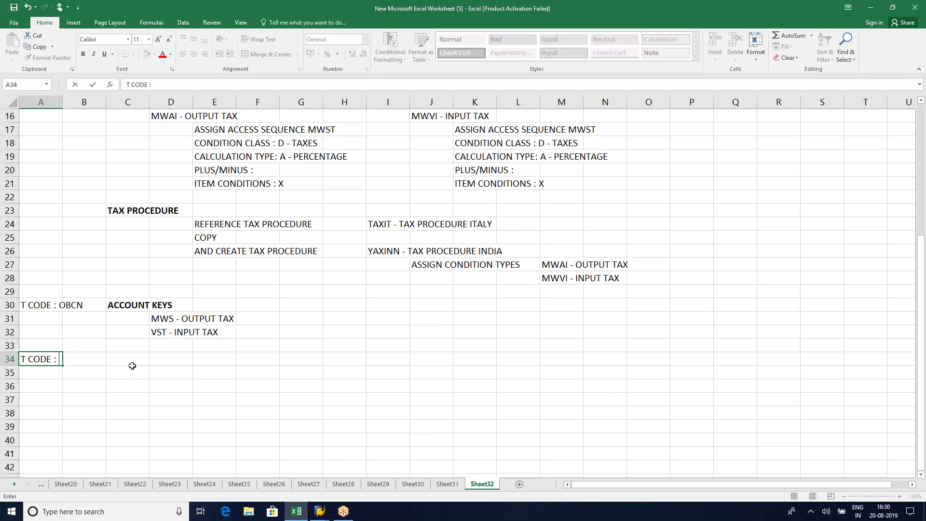
{"action": "type", "text": "OB40"}
{"action": "left_click", "coordinate": [132, 367]}
{"action": "left_click", "coordinate": [133, 360]}
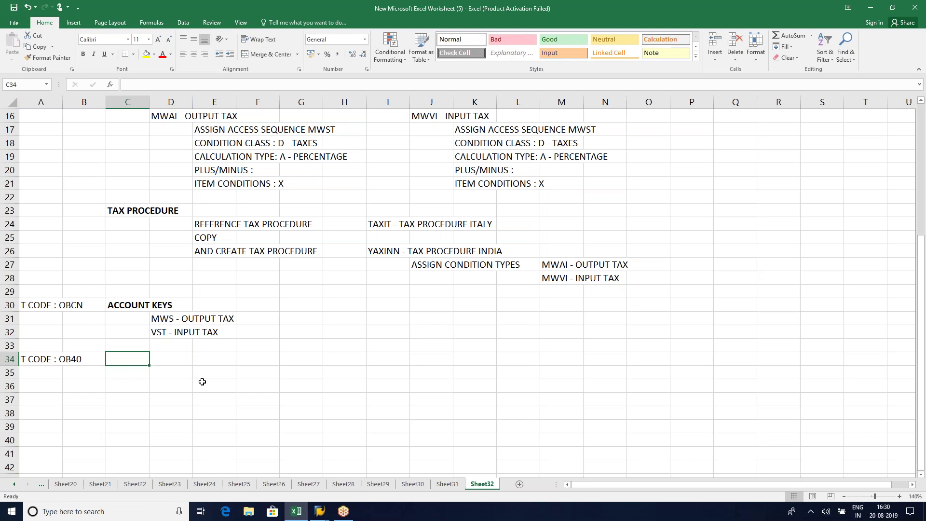
- Switch to the SAP tax processing session and start transaction OB40 in place of the current one
{"action": "mouse_move", "coordinate": [319, 511]}
{"action": "left_click", "coordinate": [396, 465]}
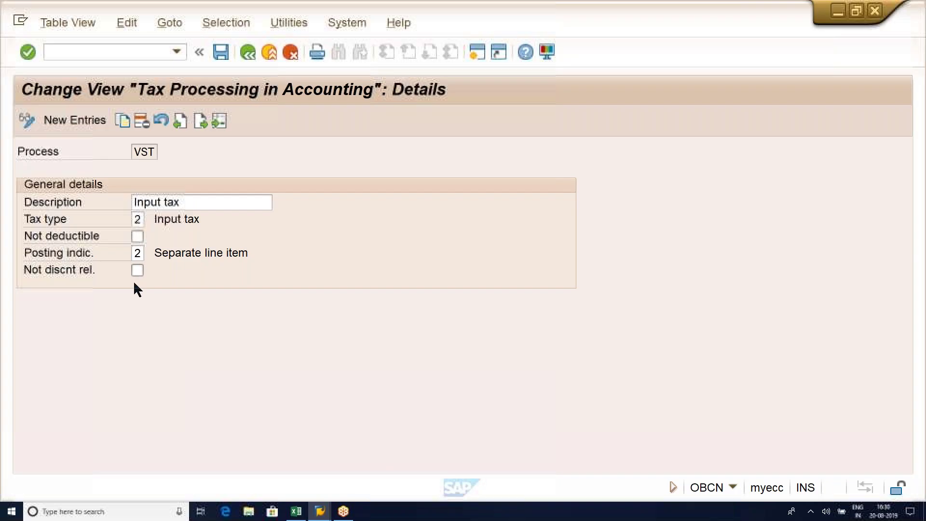
{"action": "left_click", "coordinate": [80, 52]}
{"action": "type", "text": "/NOB40"}
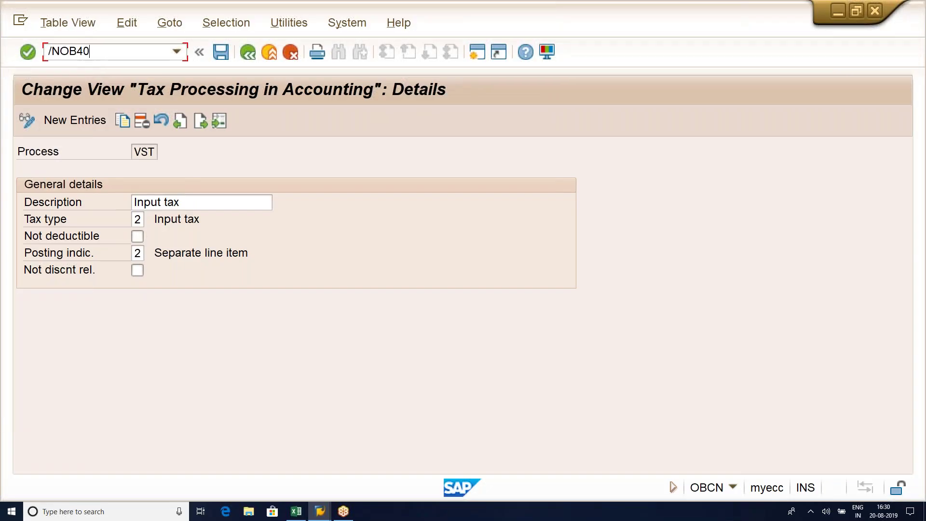
{"action": "key", "text": "Return"}
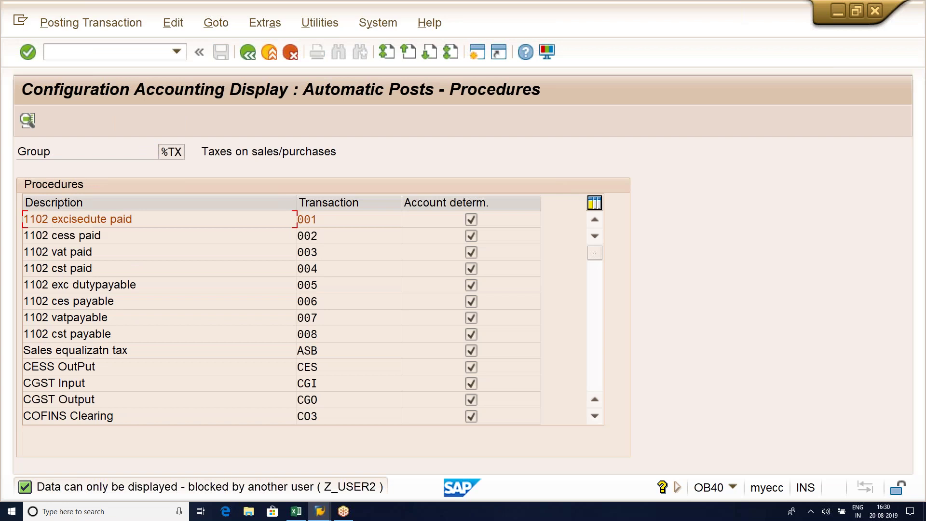
- Open the account assignment of the Output tax transaction MWS for chart of accounts INT and examine its tax codes and accounts
{"action": "left_click", "coordinate": [374, 275]}
{"action": "scroll", "coordinate": [367, 300], "scroll_direction": "down", "scroll_amount": 1}
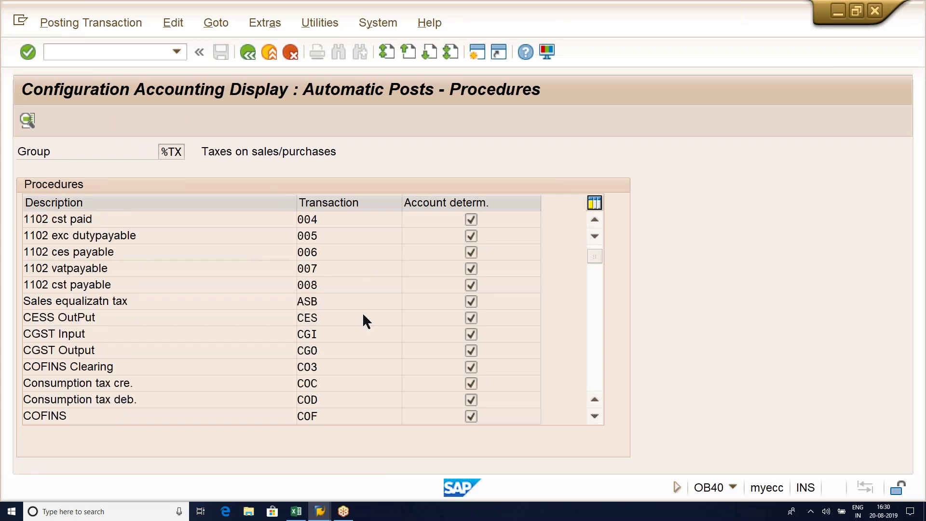
{"action": "scroll", "coordinate": [368, 321], "scroll_direction": "down", "scroll_amount": 1}
{"action": "scroll", "coordinate": [367, 321], "scroll_direction": "down", "scroll_amount": 1}
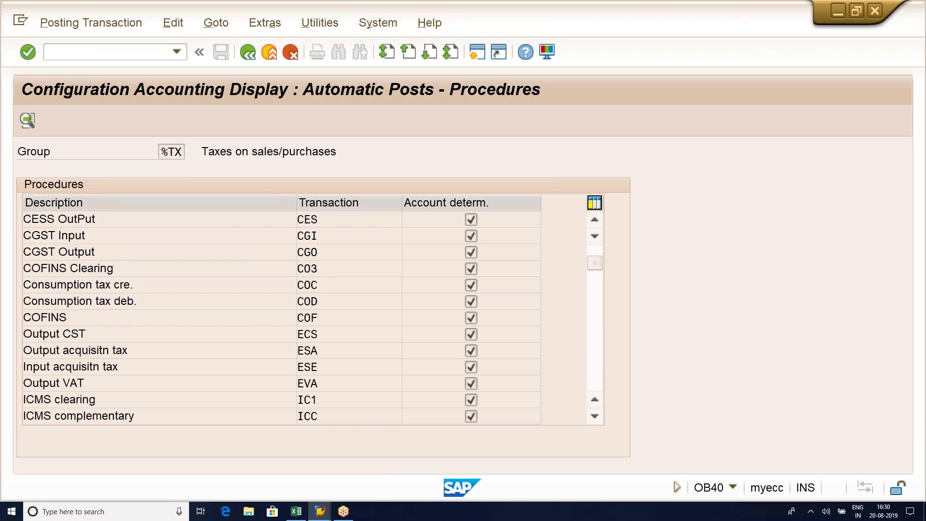
{"action": "scroll", "coordinate": [367, 321], "scroll_direction": "down", "scroll_amount": 11}
{"action": "scroll", "coordinate": [367, 321], "scroll_direction": "down", "scroll_amount": 4}
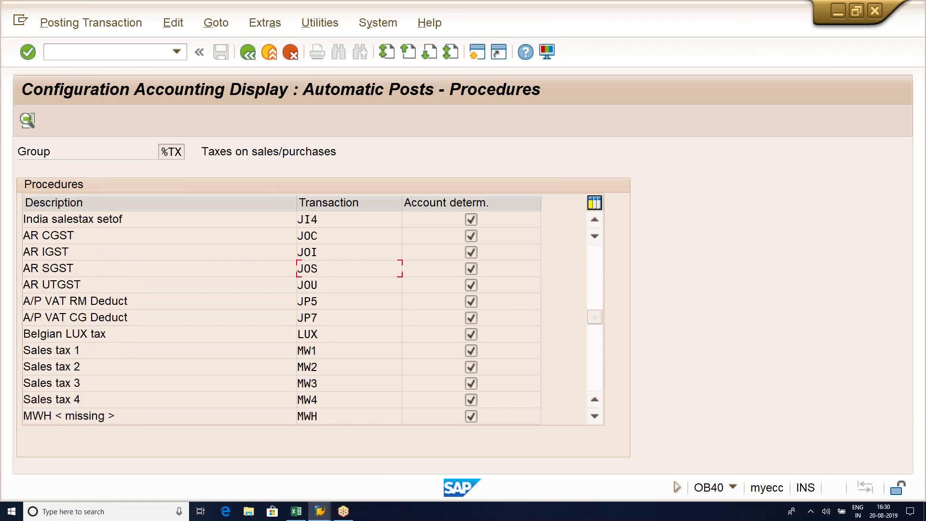
{"action": "scroll", "coordinate": [331, 384], "scroll_direction": "down", "scroll_amount": 1}
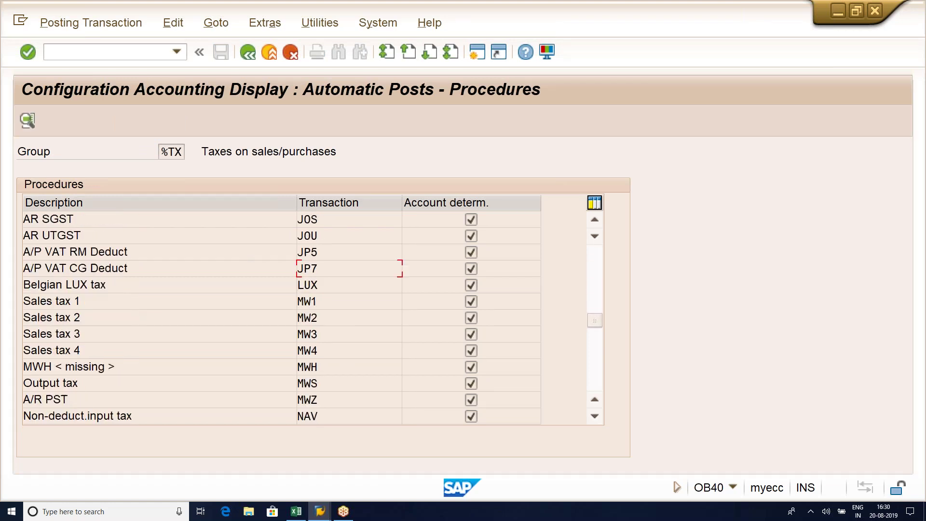
{"action": "left_click", "coordinate": [331, 384]}
{"action": "double_click", "coordinate": [331, 384]}
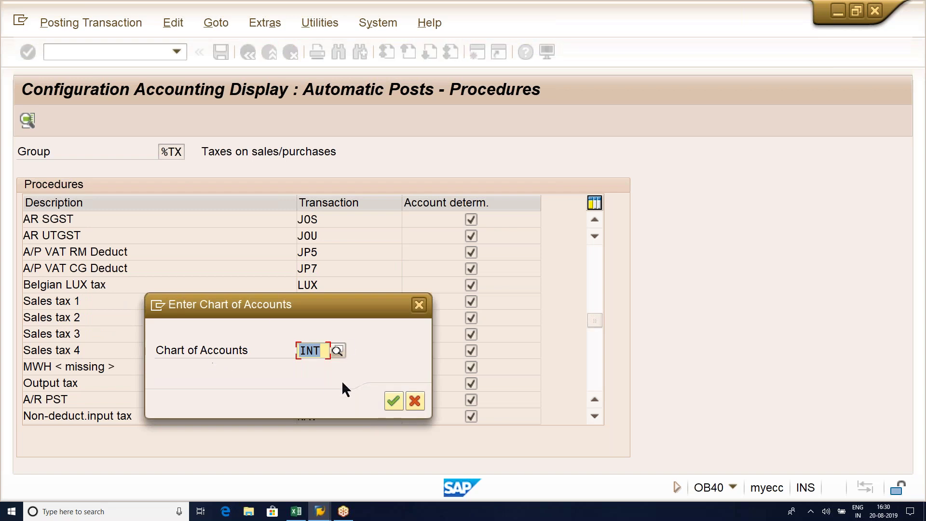
{"action": "left_click", "coordinate": [392, 401]}
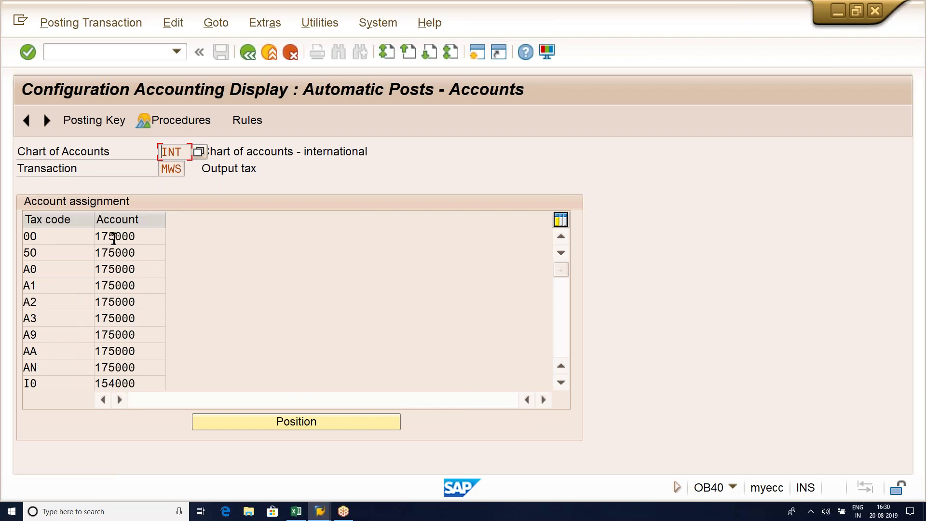
{"action": "left_click", "coordinate": [149, 273]}
{"action": "left_click", "coordinate": [48, 280]}
- Switch to the Excel sheet and enter "T CODE : FTXP" in cell A38 and "DEFINE TAX CODES" in cell C38
{"action": "left_click", "coordinate": [296, 511]}
{"action": "left_click", "coordinate": [60, 419]}
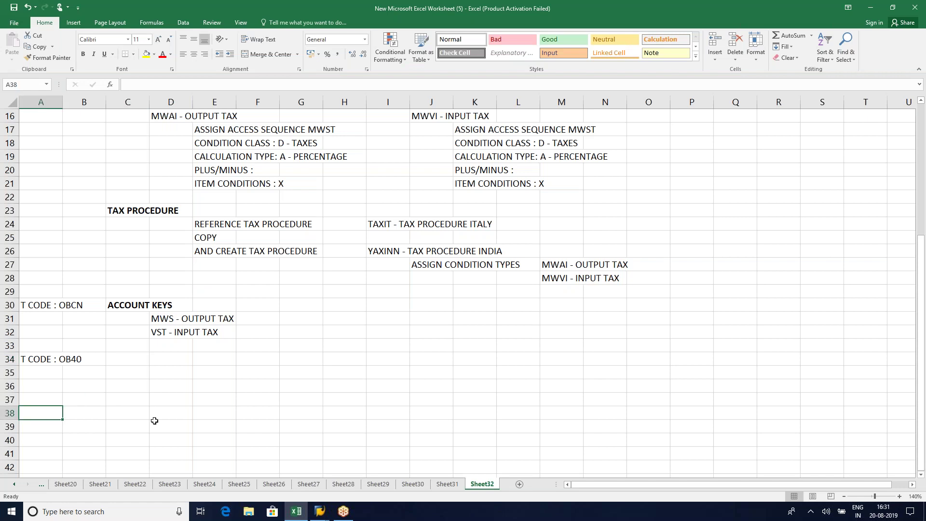
{"action": "type", "text": "T CODE : FTXP"}
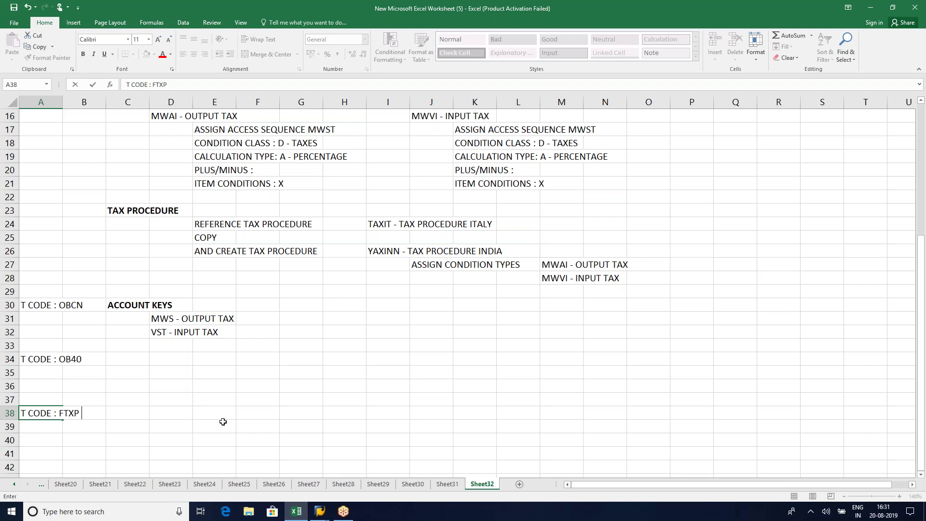
{"action": "key", "text": "Tab"}
{"action": "key", "text": "Tab"}
{"action": "type", "text": "DEFINE"}
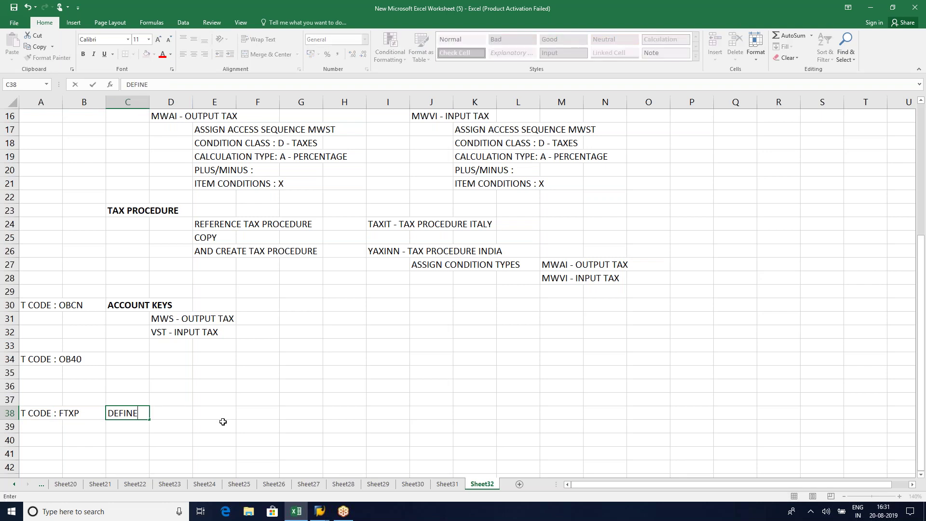
{"action": "type", "text": " TAX CODES"}
{"action": "key", "text": "Return"}
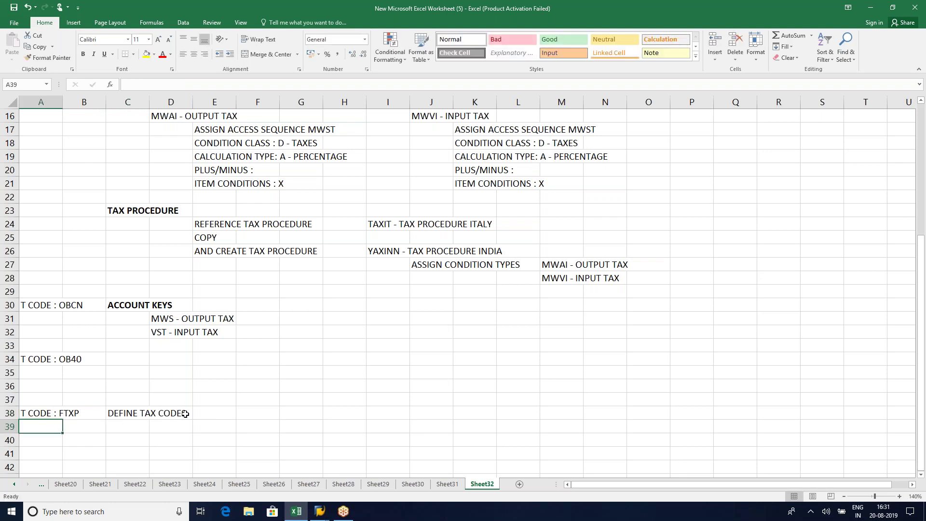
- Enter "ASSIGN TAX PROCEDURE TO COUNTRY" in cell I30, below the tax procedure notes
{"action": "left_click", "coordinate": [380, 252]}
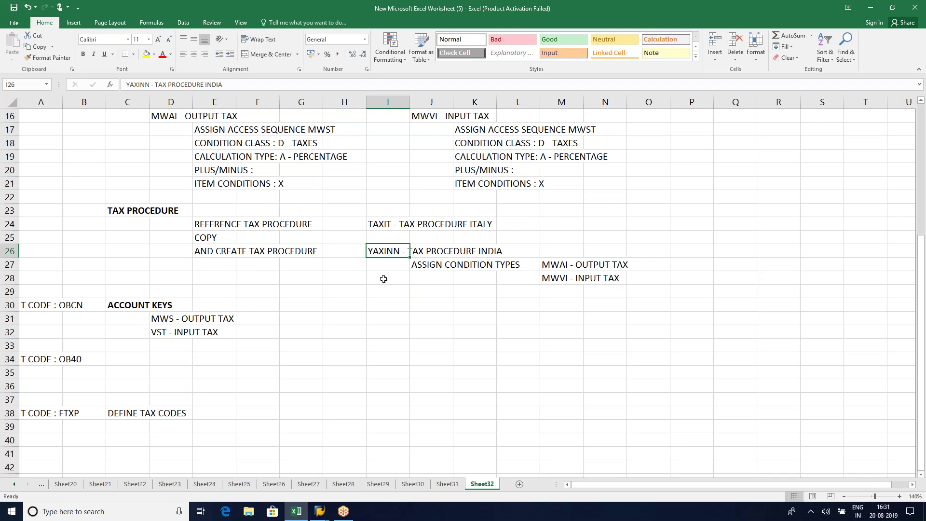
{"action": "left_click", "coordinate": [386, 300]}
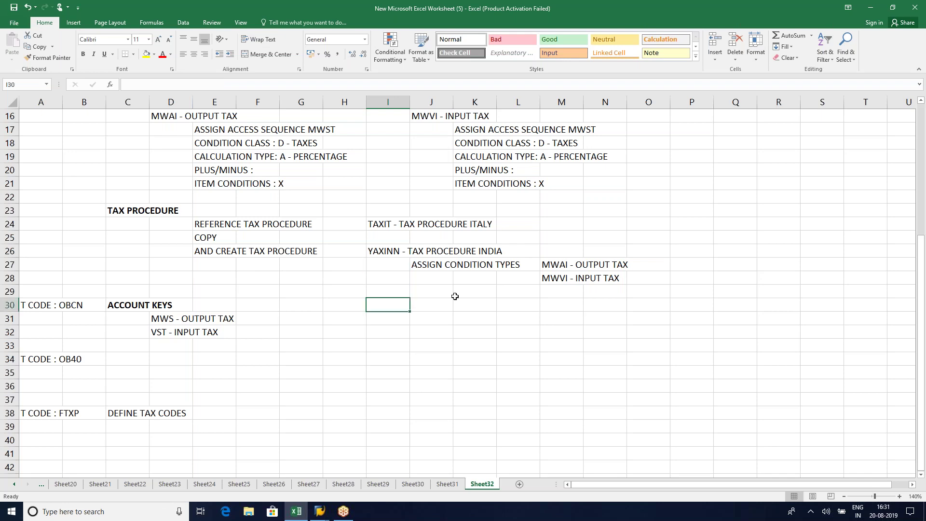
{"action": "type", "text": "ASSIGN TAX PROCEDURE TO COUNTRY"}
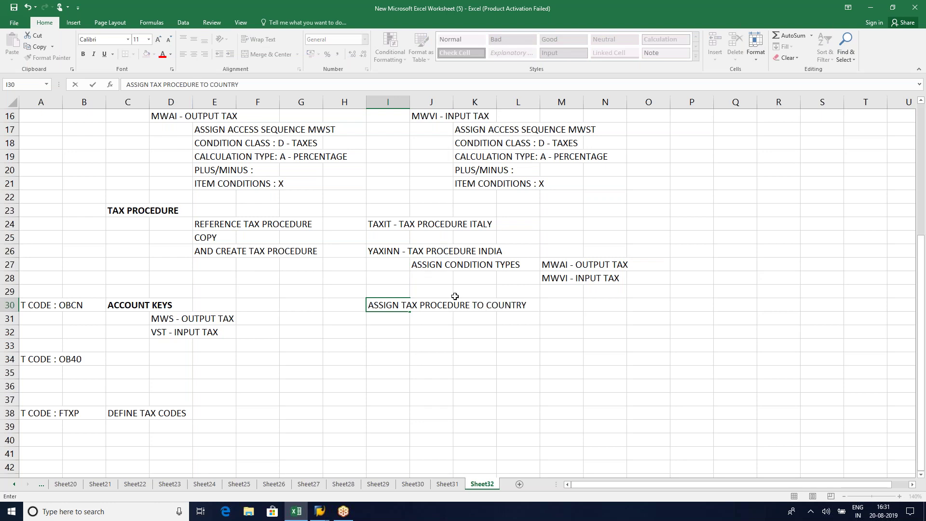
{"action": "key", "text": "Return"}
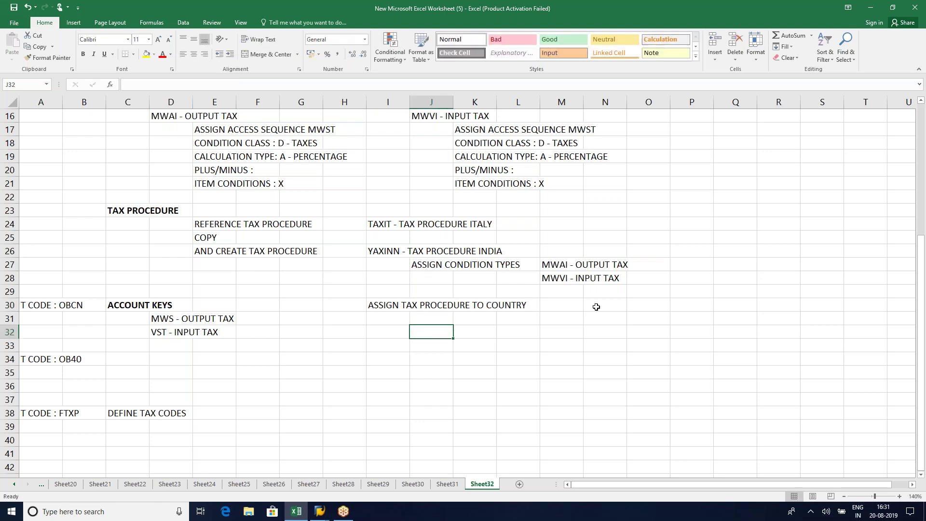
- Enter "TCODE : OBBG" in cell N30, beside the note on assigning the tax procedure to the country
{"action": "left_click", "coordinate": [592, 306]}
{"action": "type", "text": "TDE"}
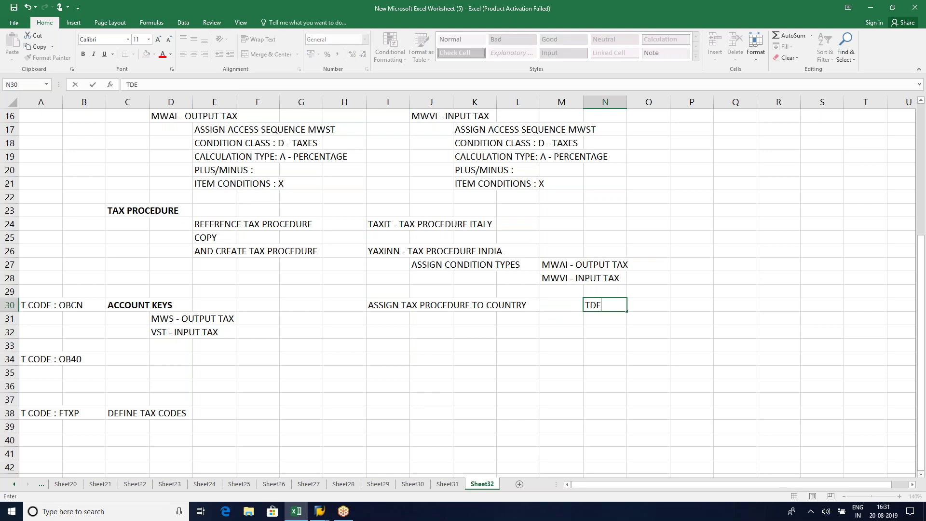
{"action": "key", "text": "BackSpace"}
{"action": "key", "text": "BackSpace"}
{"action": "type", "text": "ODE"}
{"action": "key", "text": "BackSpace"}
{"action": "key", "text": "BackSpace"}
{"action": "key", "text": "BackSpace"}
{"action": "type", "text": "CODE : OBBG"}
{"action": "key", "text": "Return"}
{"action": "left_click", "coordinate": [419, 359]}
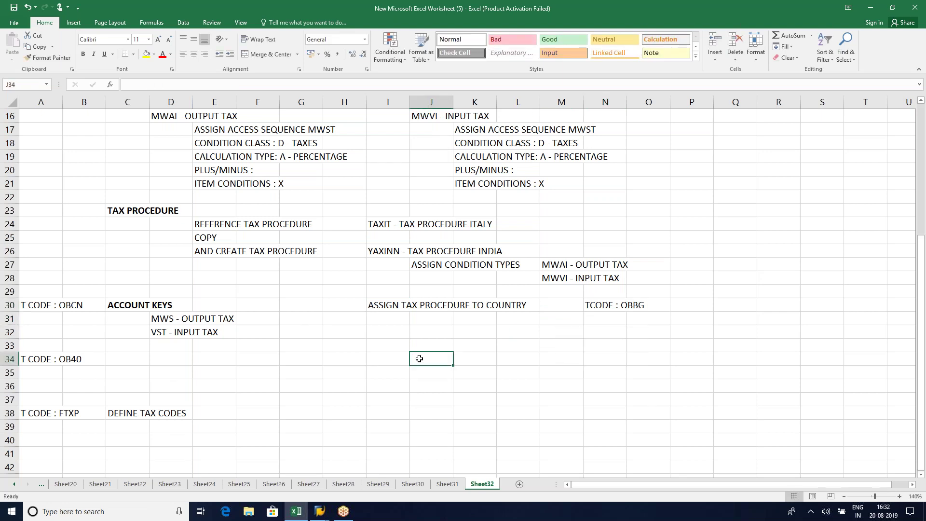
{"action": "left_click", "coordinate": [444, 313]}
{"action": "left_click", "coordinate": [493, 317]}
{"action": "left_click", "coordinate": [530, 317]}
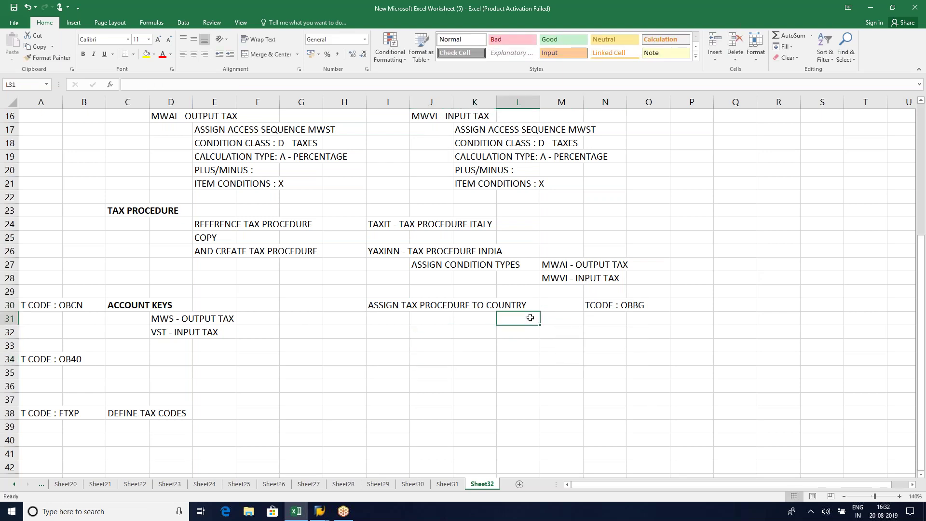
- Switch to the SAP Display IMG window, open Assign Country to Calculation Procedure and position the list on country IN
{"action": "mouse_move", "coordinate": [320, 511]}
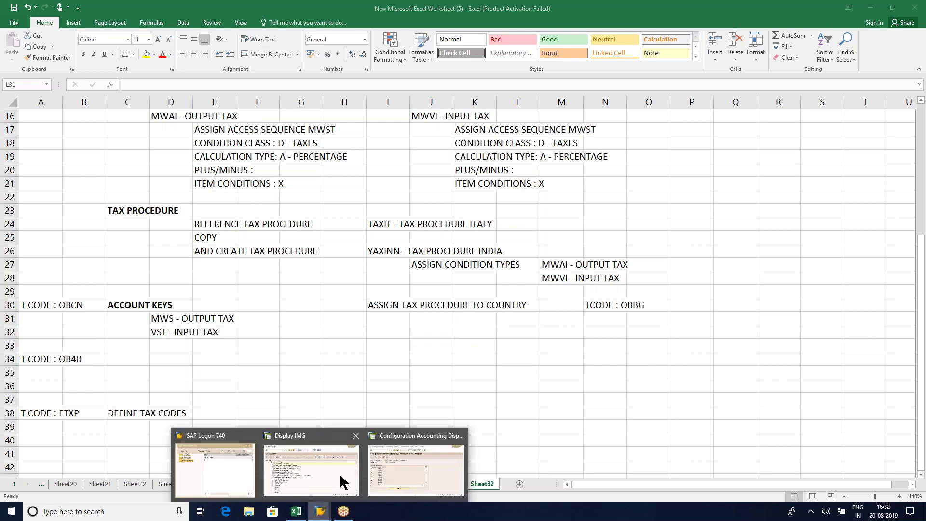
{"action": "mouse_move", "coordinate": [395, 462]}
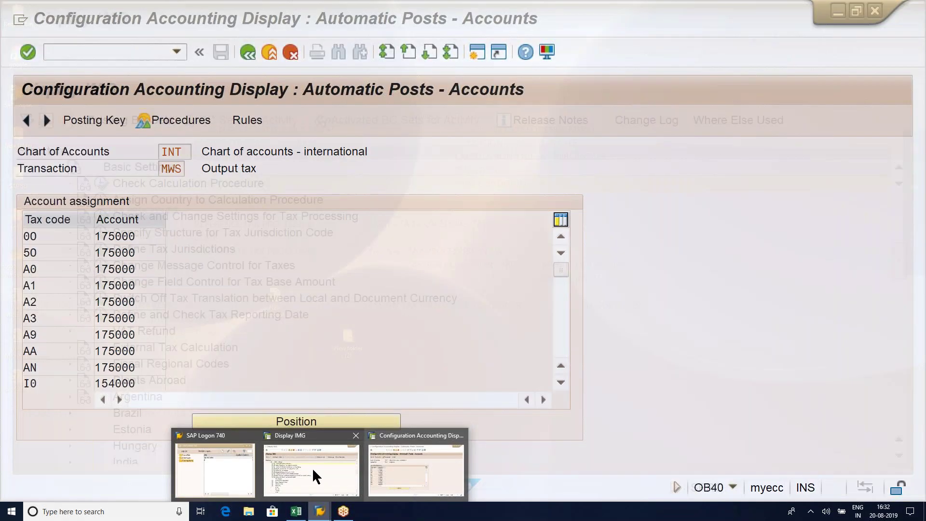
{"action": "left_click", "coordinate": [313, 472]}
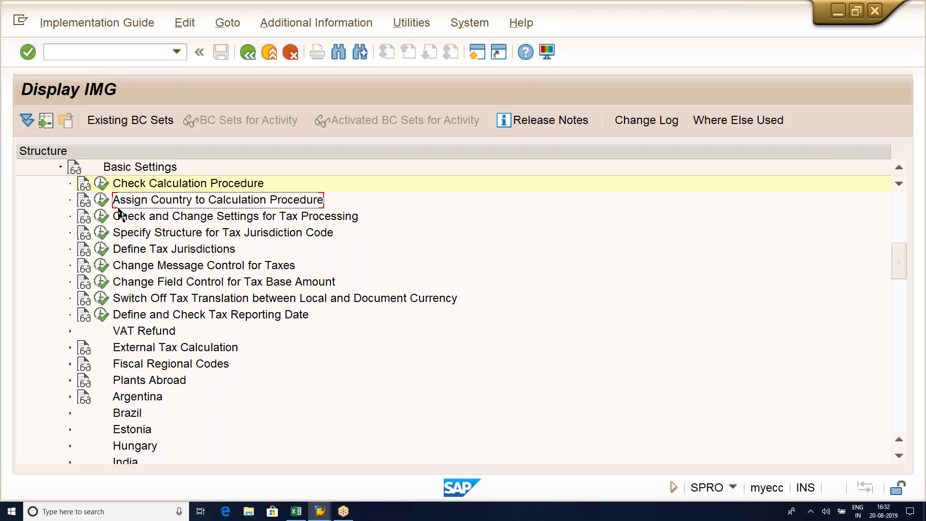
{"action": "left_click", "coordinate": [101, 200]}
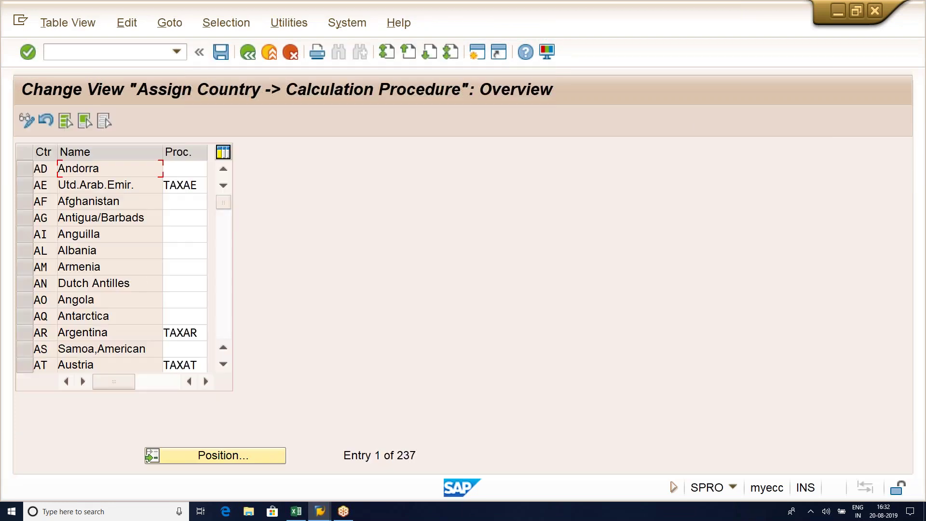
{"action": "left_click", "coordinate": [240, 456]}
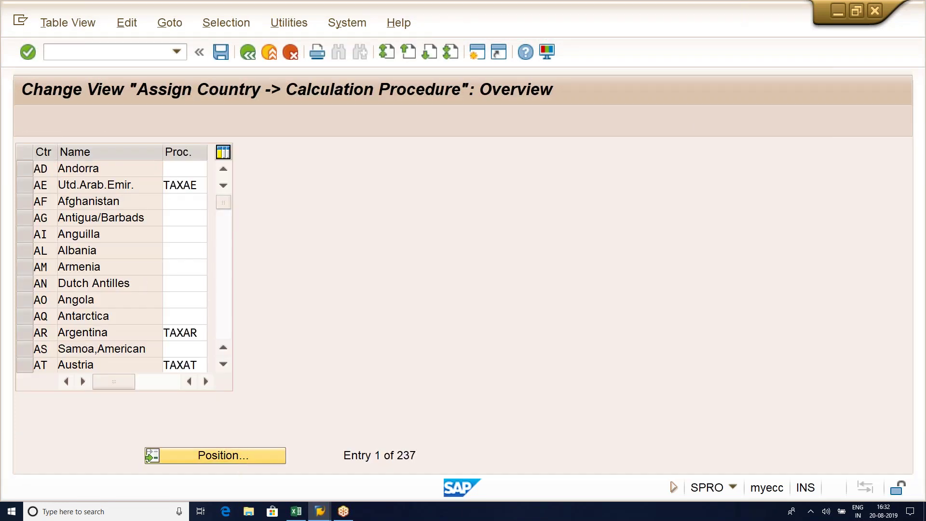
{"action": "type", "text": "IN"}
{"action": "key", "text": "Return"}
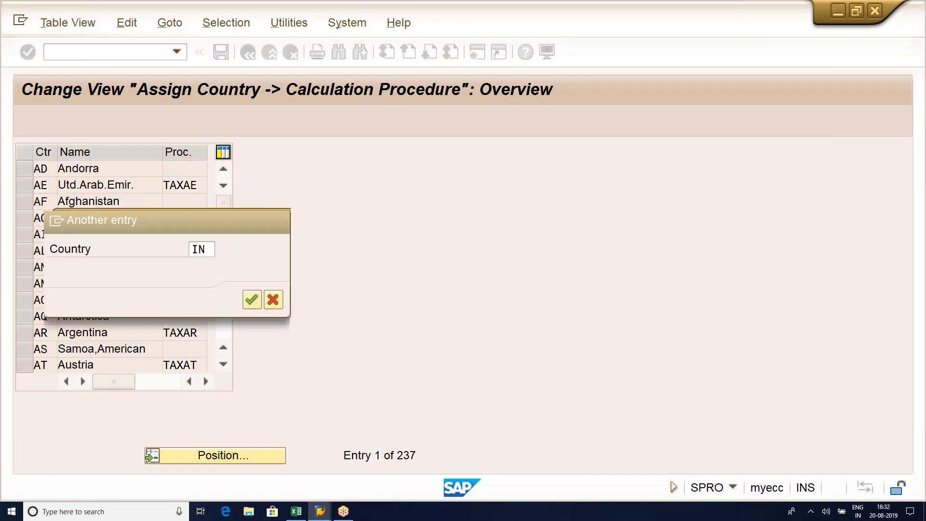
{"action": "key", "text": "Tab"}
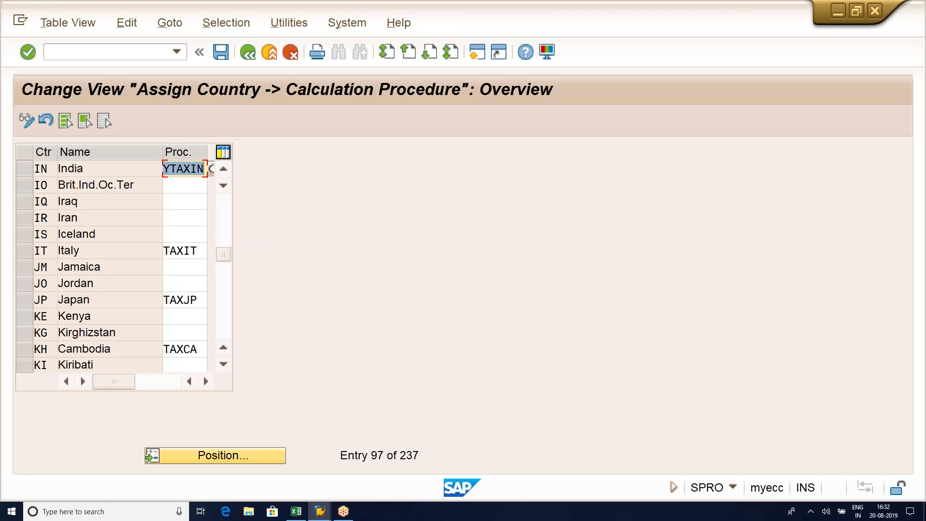
- Replace India's calculation procedure with YAXINN, the name noted in the Excel sheet, and save the assignment with its customizing request prompt accepted
{"action": "key", "text": "Delete"}
{"action": "key", "text": "alt+Tab"}
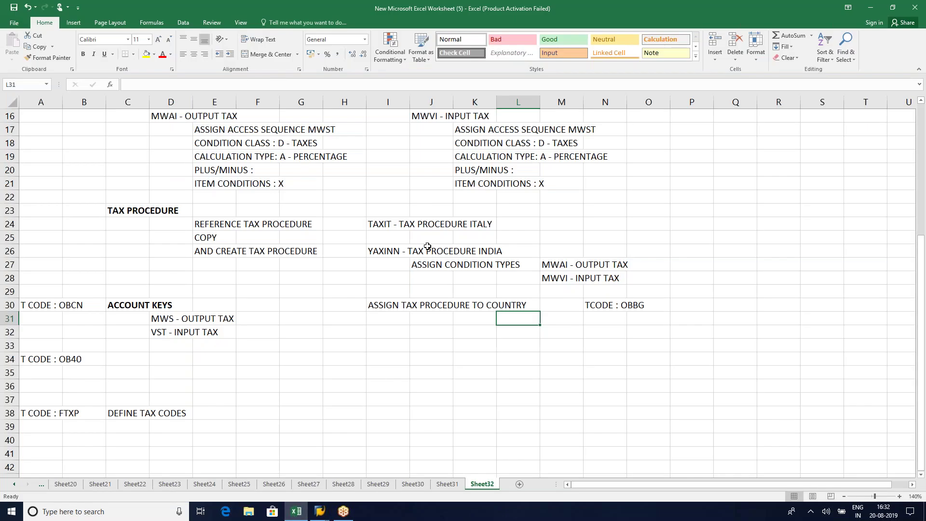
{"action": "double_click", "coordinate": [383, 252]}
{"action": "left_click_drag", "start_coordinate": [401, 252], "coordinate": [354, 252]}
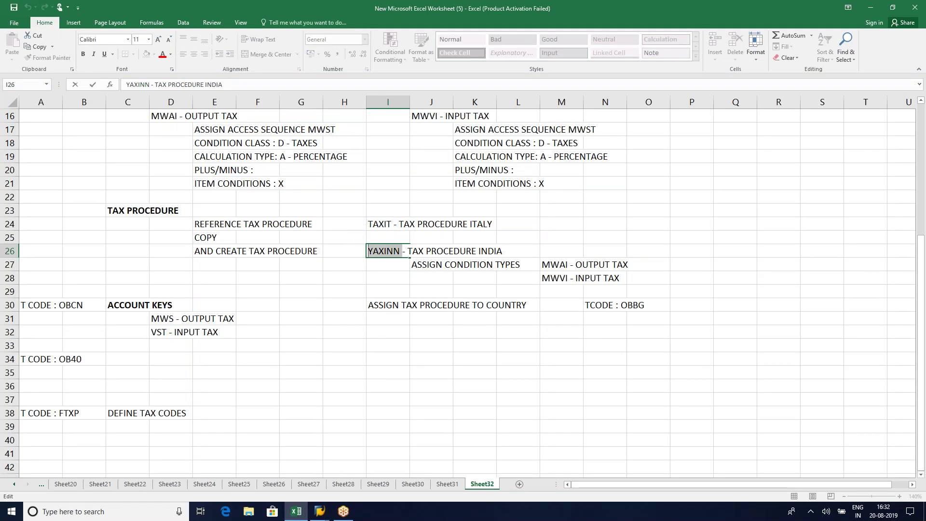
{"action": "key", "text": "alt+Tab"}
{"action": "left_click", "coordinate": [185, 168]}
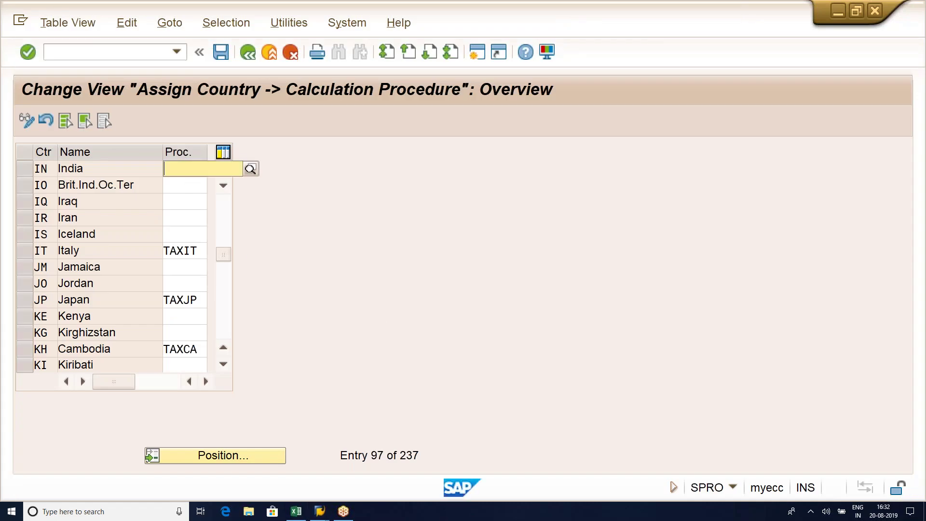
{"action": "type", "text": "XIN"}
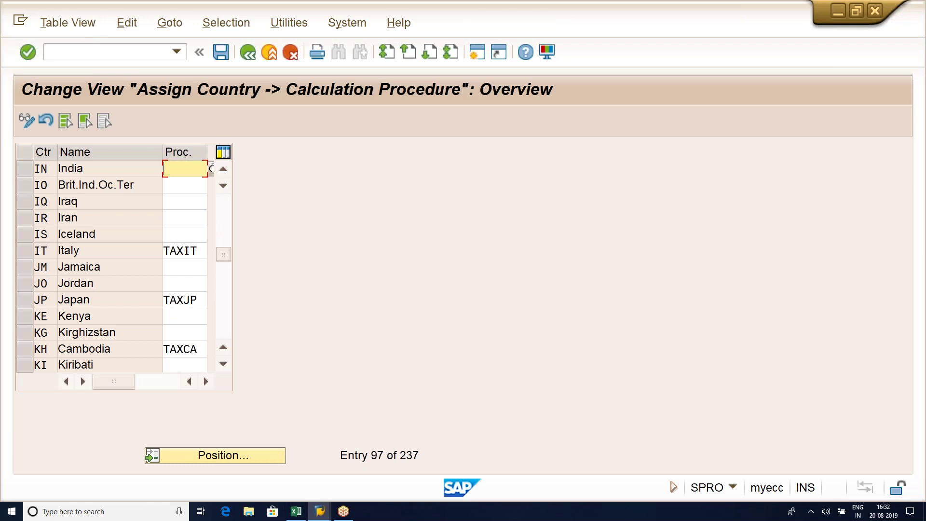
{"action": "type", "text": "YAXINN"}
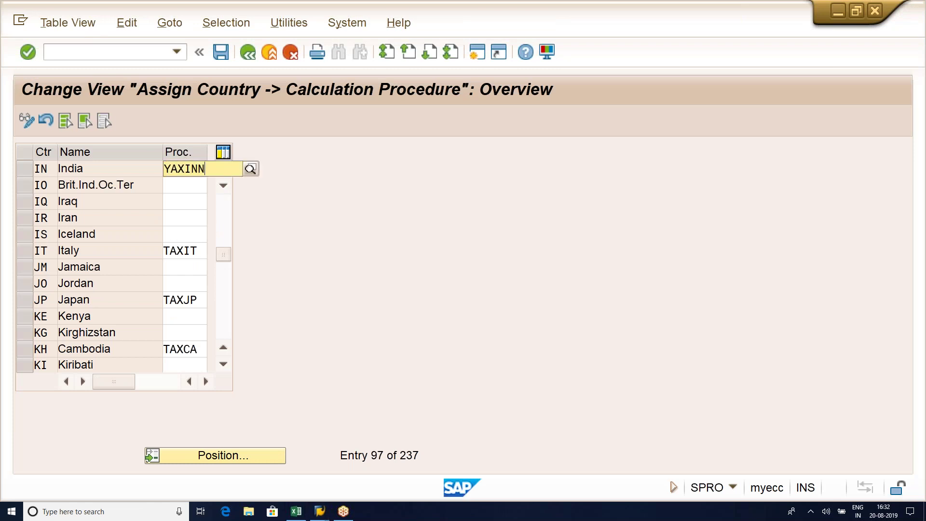
{"action": "key", "text": "Return"}
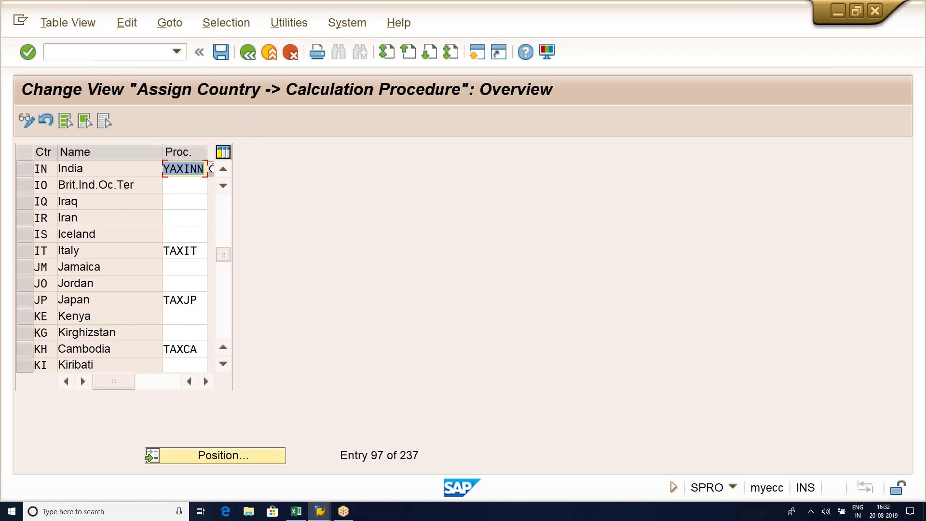
{"action": "left_click", "coordinate": [220, 53]}
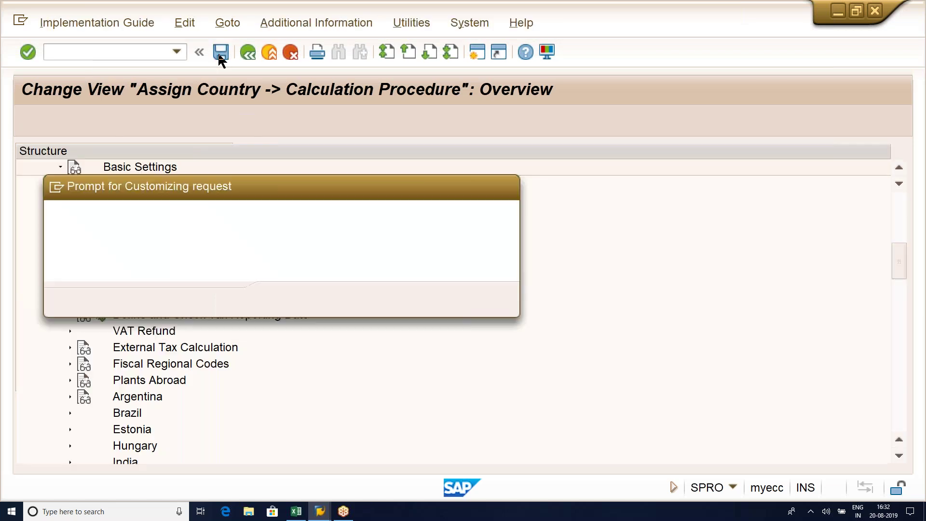
{"action": "left_click", "coordinate": [283, 302]}
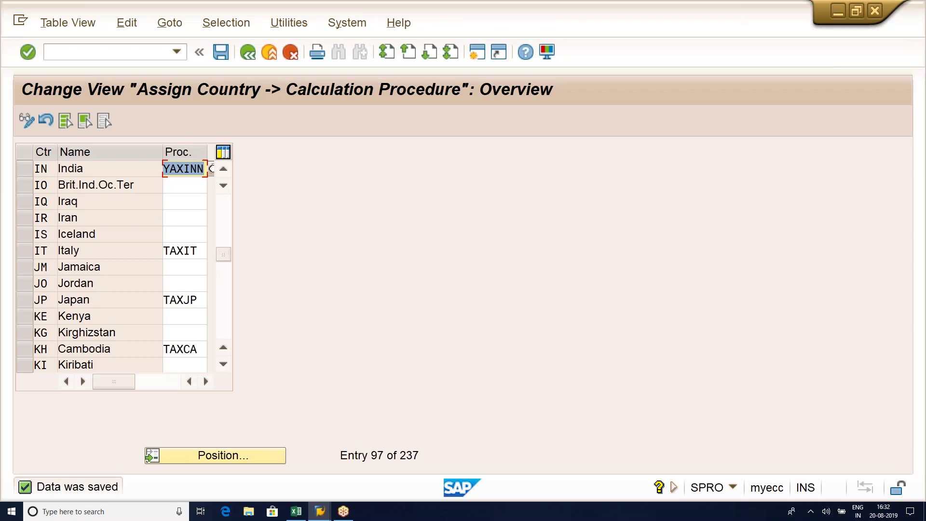
- Open transaction FTXP in a new session and choose country IN for maintaining tax codes
{"action": "left_click", "coordinate": [77, 56]}
{"action": "type", "text": "/OFTXP"}
{"action": "key", "text": "Return"}
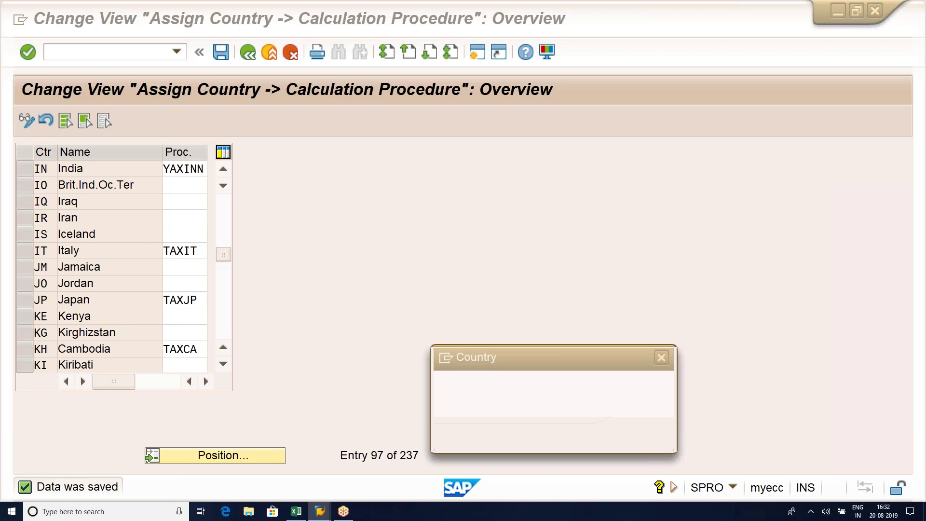
{"action": "type", "text": "IN"}
{"action": "key", "text": "Return"}
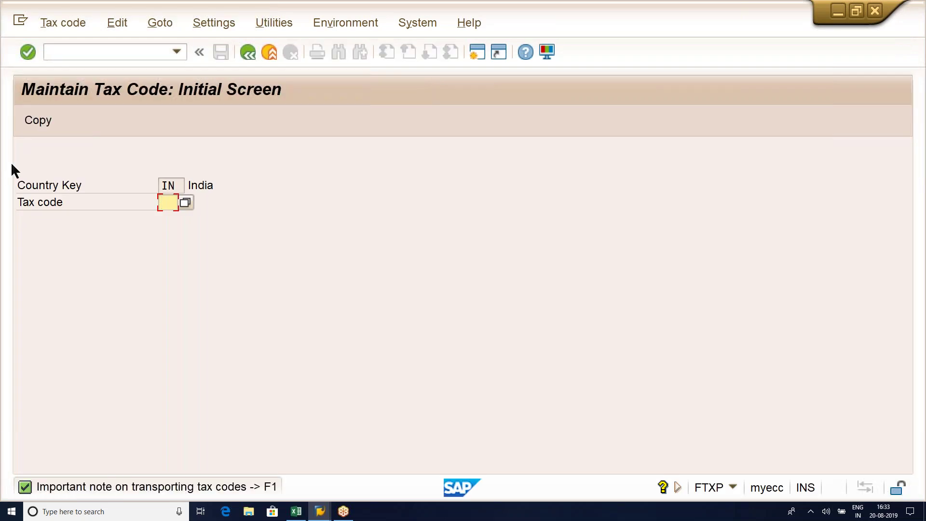
- Start tax code A0 for India with the description OUTPUT TAX and tax type A (Output tax)
{"action": "left_click", "coordinate": [45, 206]}
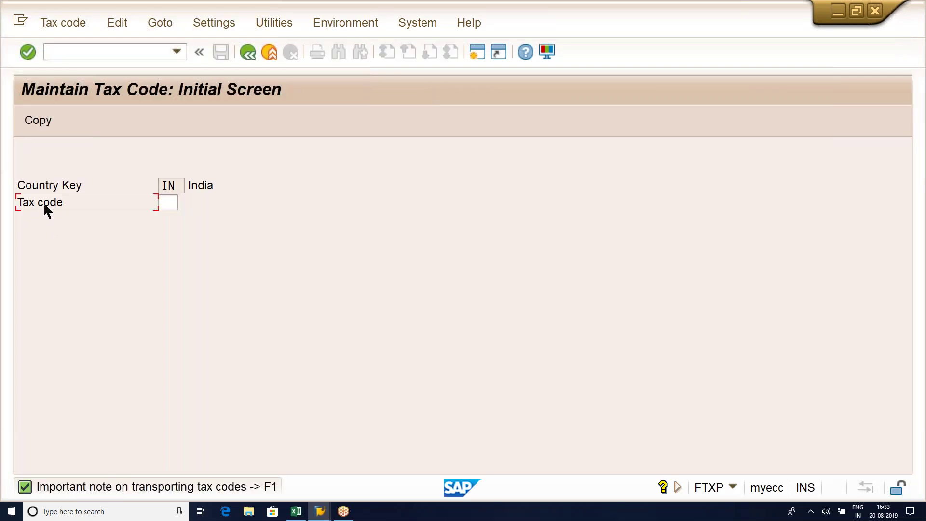
{"action": "left_click", "coordinate": [168, 202]}
{"action": "type", "text": "A0"}
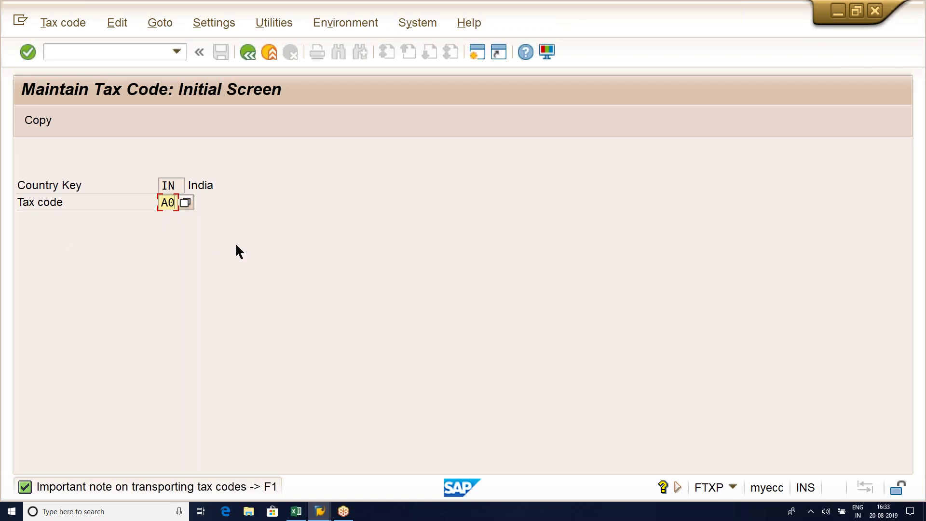
{"action": "key", "text": "Return"}
{"action": "type", "text": "OUTPUT TAX"}
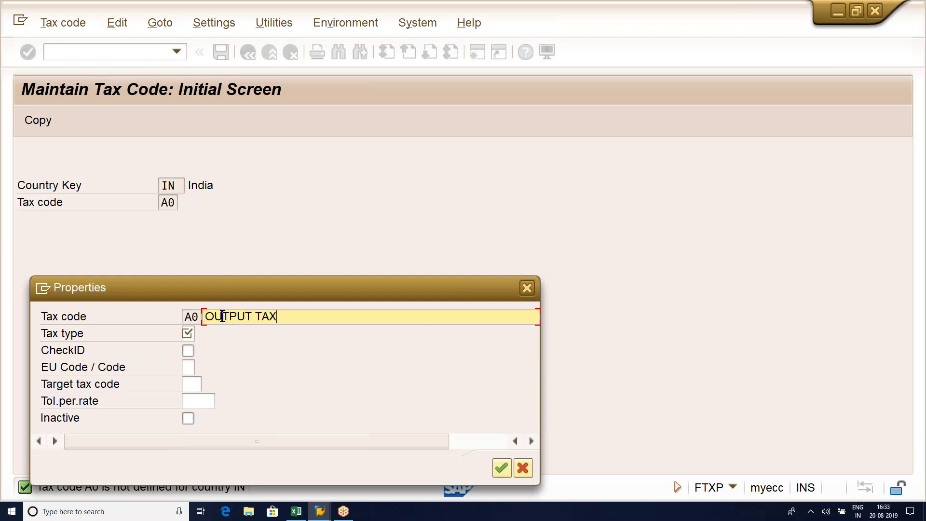
{"action": "key", "text": "Tab"}
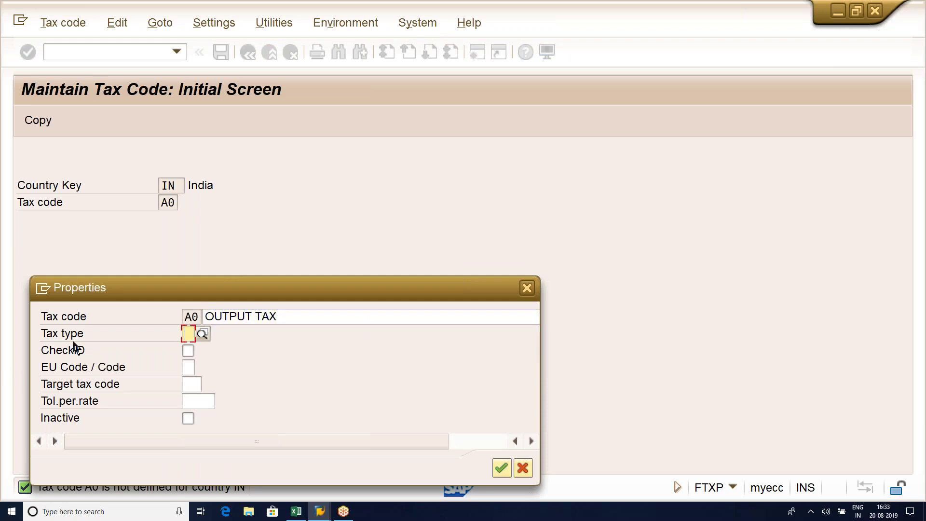
{"action": "left_click", "coordinate": [202, 333]}
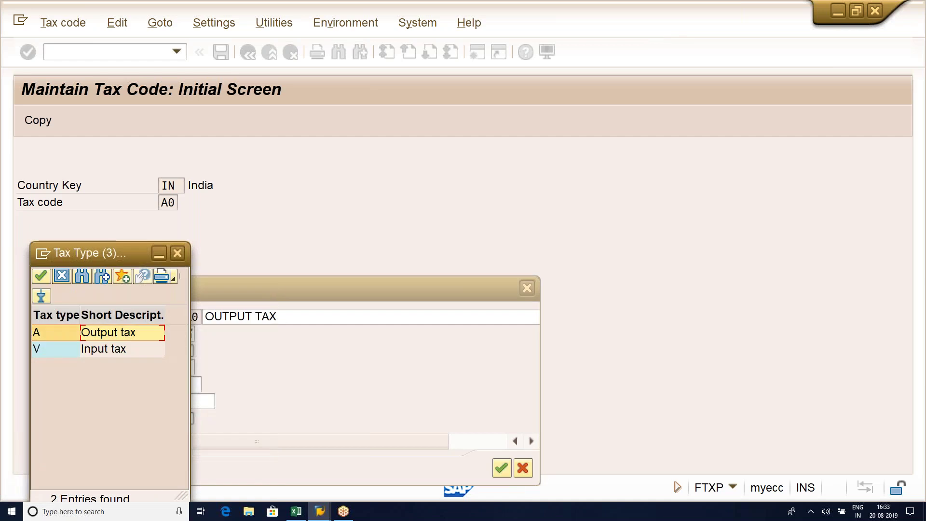
{"action": "key", "text": "Return"}
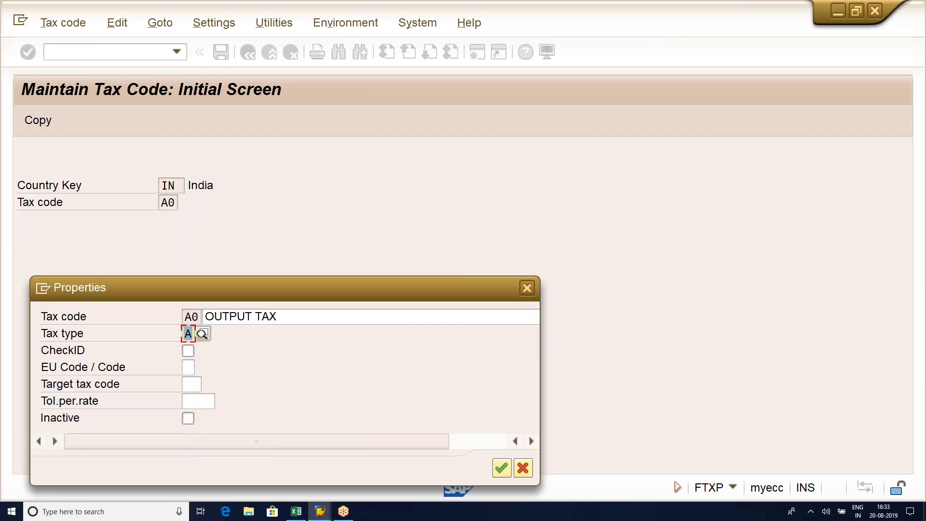
{"action": "key", "text": "Return"}
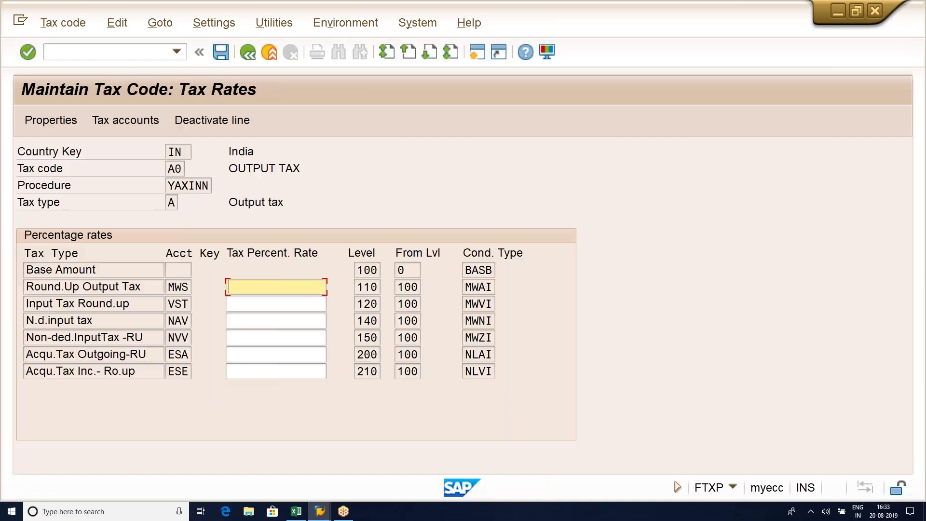
- Examine the country key, tax code, procedure and Round.Up Output Tax condition type on the tax rates screen
{"action": "left_click", "coordinate": [35, 187]}
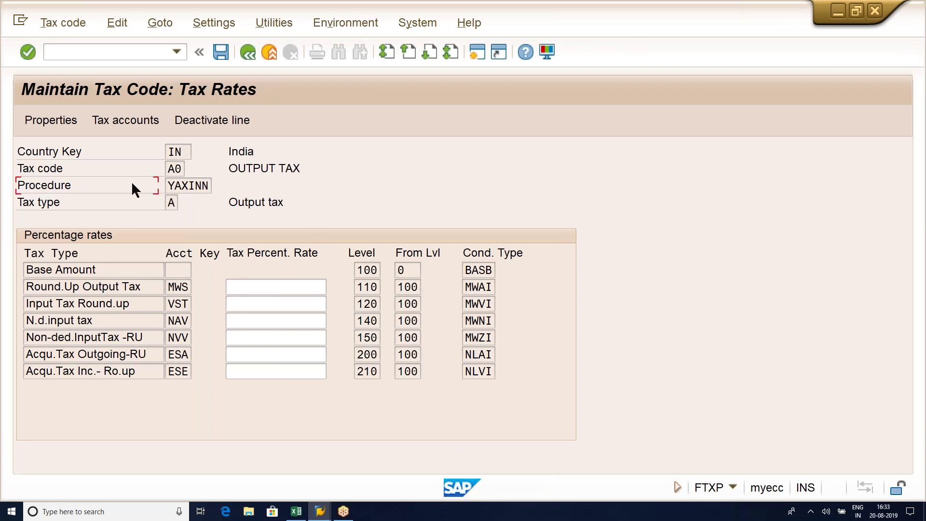
{"action": "left_click_drag", "start_coordinate": [167, 186], "coordinate": [235, 190]}
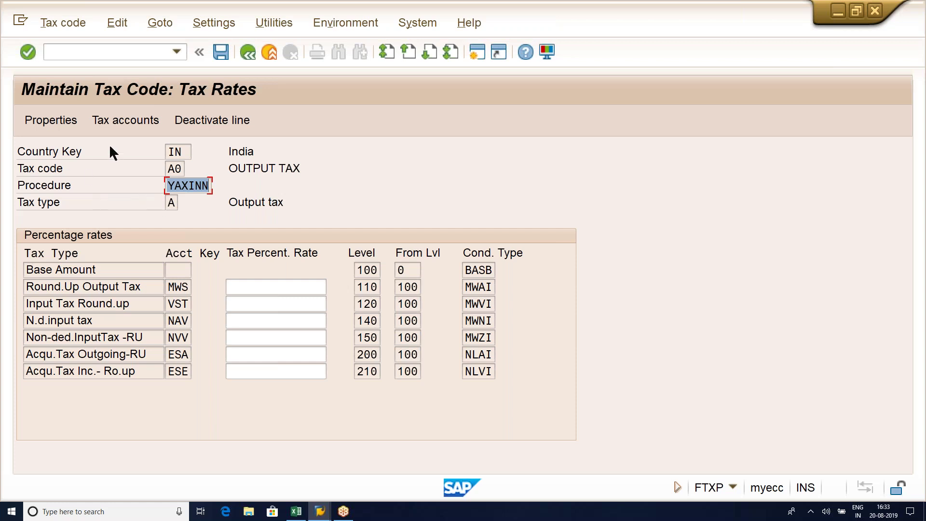
{"action": "left_click", "coordinate": [185, 152]}
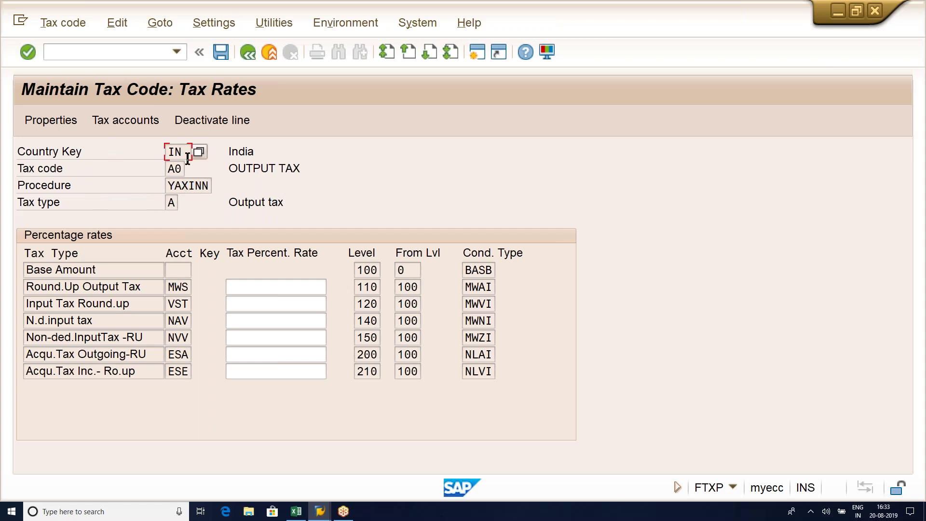
{"action": "left_click", "coordinate": [193, 183]}
{"action": "left_click", "coordinate": [187, 151]}
{"action": "left_click", "coordinate": [178, 169]}
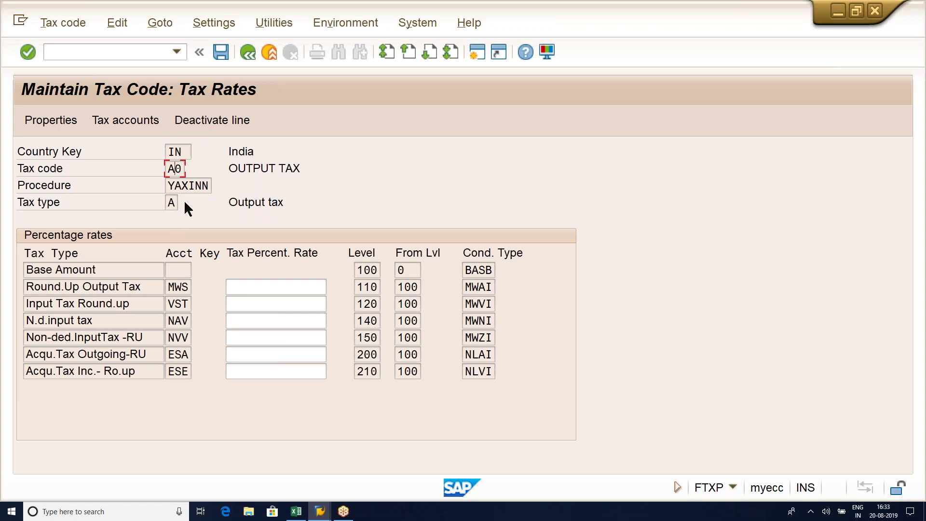
{"action": "left_click_drag", "start_coordinate": [169, 185], "coordinate": [225, 190]}
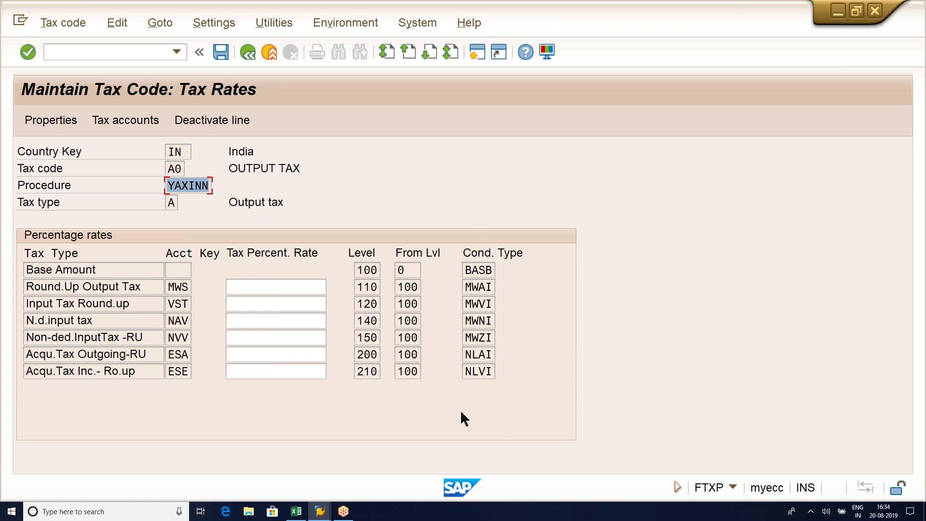
{"action": "double_click", "coordinate": [472, 287]}
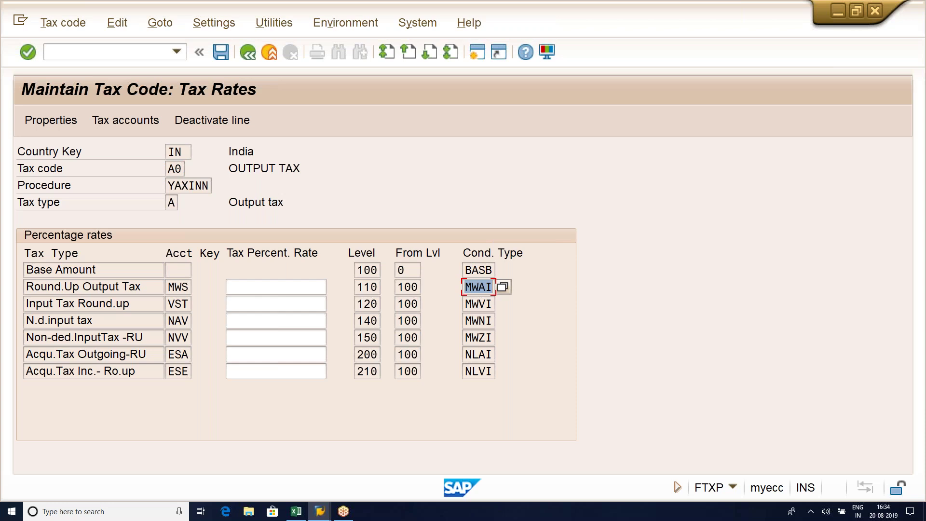
- Set the Round.Up Output Tax rate under account key MWS to 5 percent and save the tax code
{"action": "left_click", "coordinate": [268, 290]}
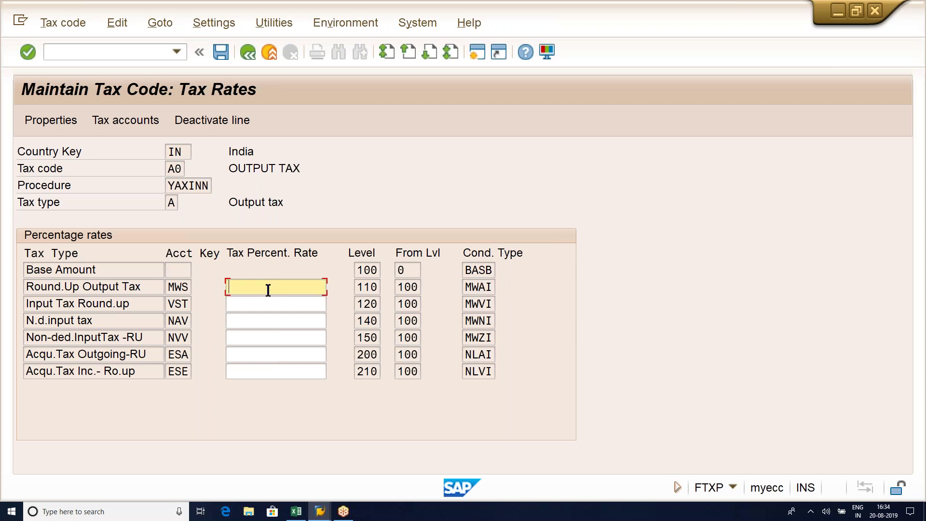
{"action": "type", "text": "5"}
{"action": "key", "text": "Return"}
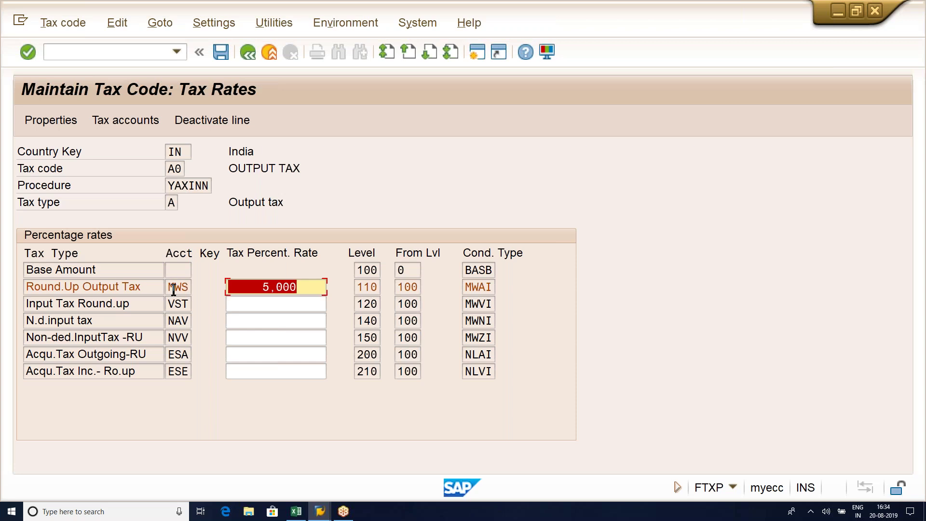
{"action": "left_click", "coordinate": [224, 54]}
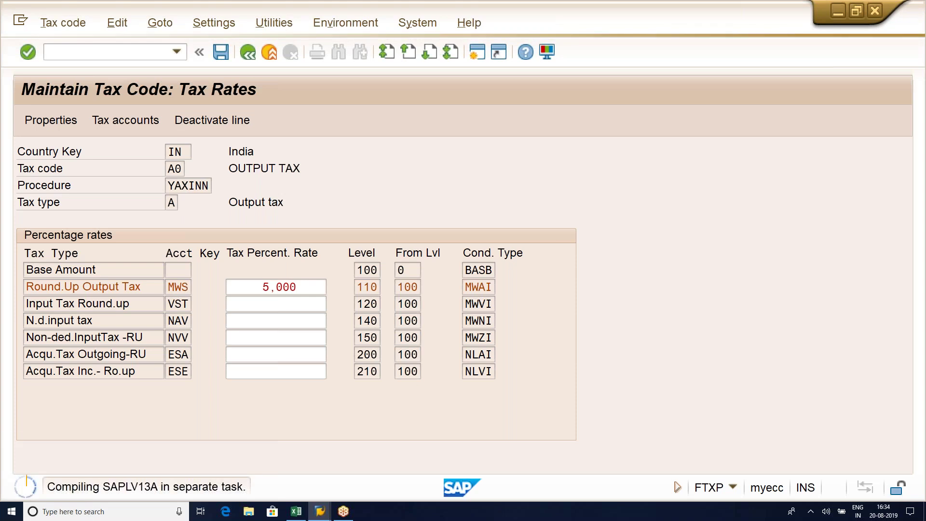
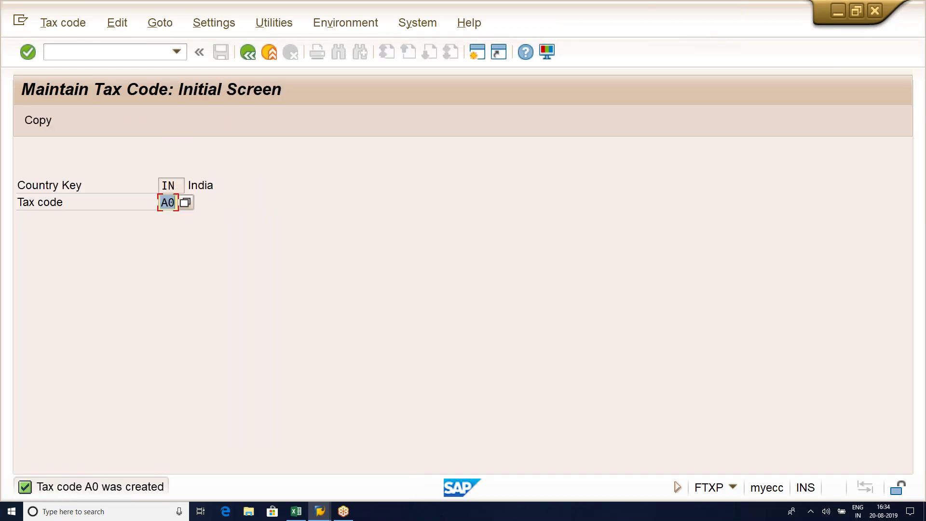
- Try to start tax code V0 for country IN
{"action": "type", "text": "V0"}
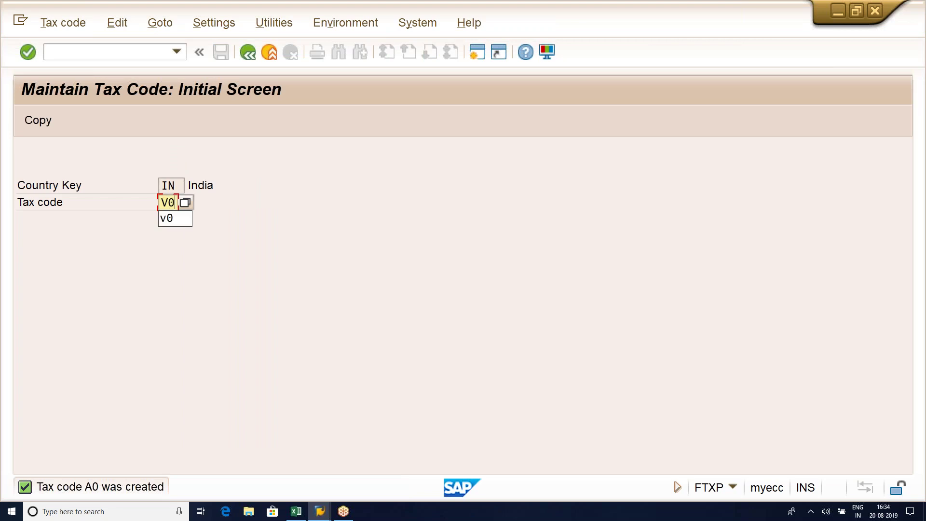
{"action": "key", "text": "Return"}
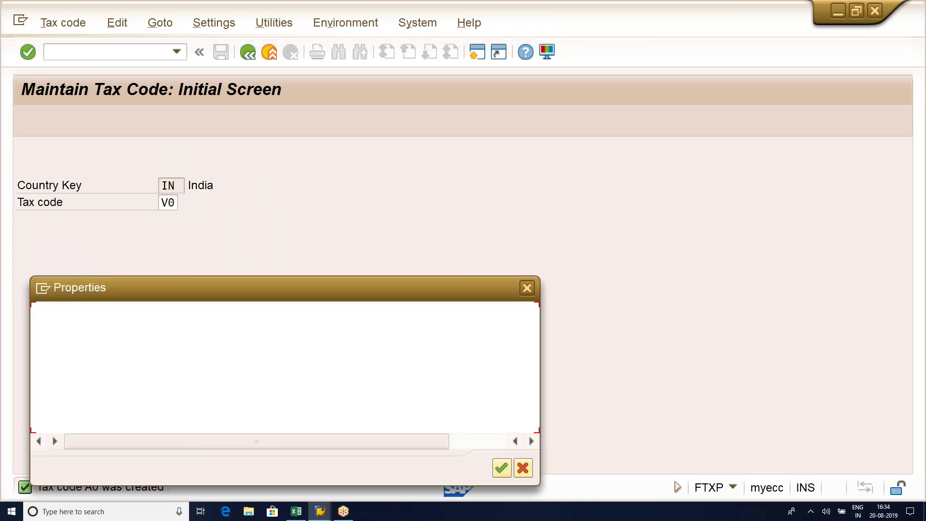
{"action": "left_click_drag", "start_coordinate": [307, 285], "coordinate": [309, 209]}
{"action": "key", "text": "Return"}
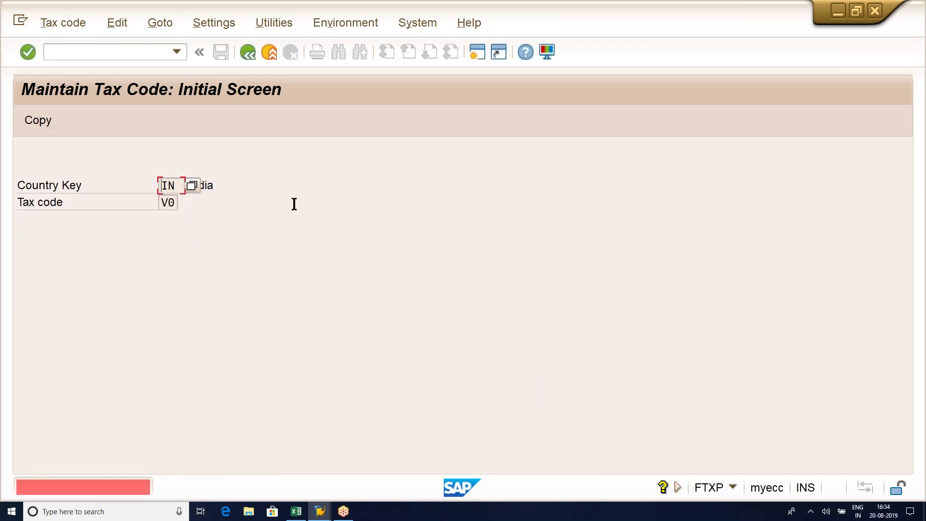
- Try to restart transaction FTXP for country IN and return to the SAP Easy Access screen
{"action": "left_click", "coordinate": [116, 53]}
{"action": "type", "text": "/NFTXP"}
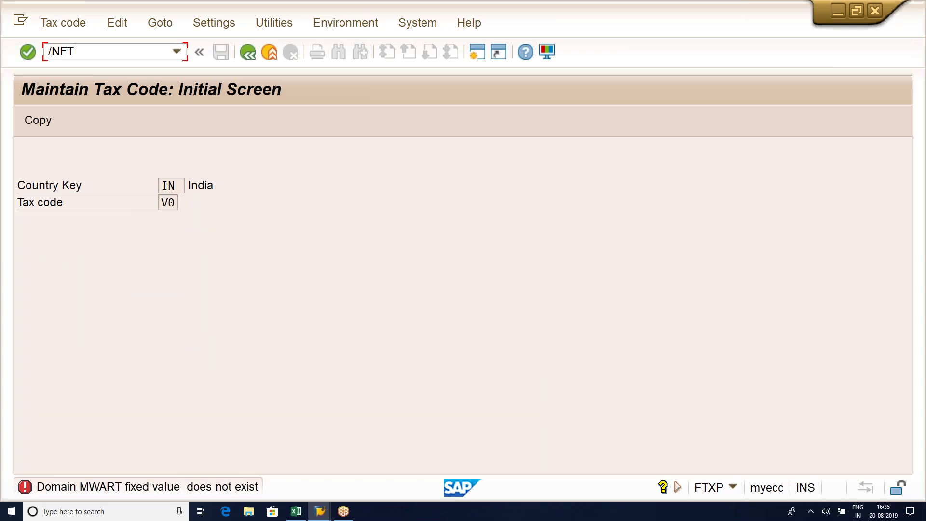
{"action": "key", "text": "Return"}
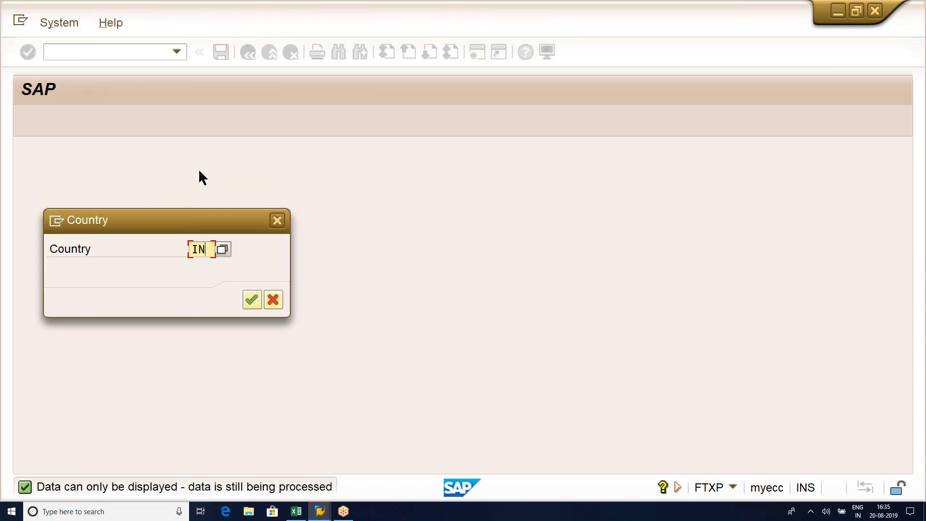
{"action": "key", "text": "Return"}
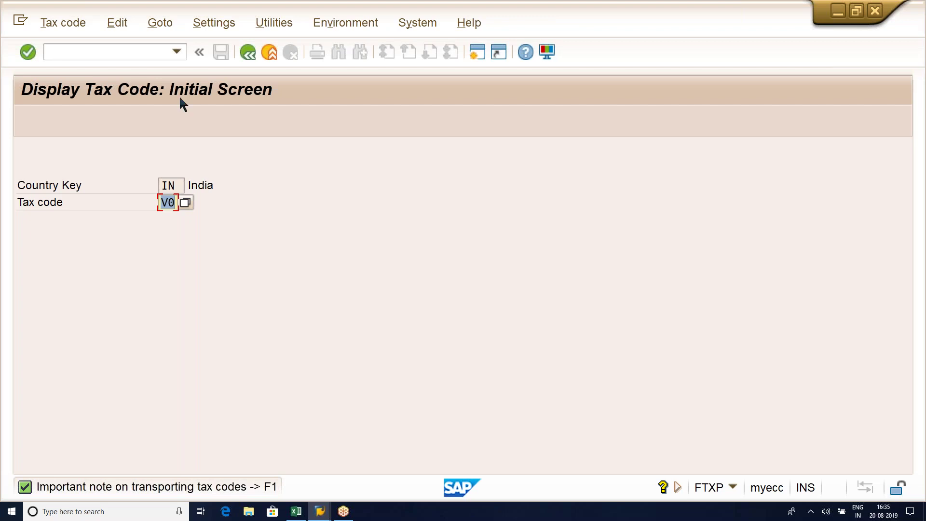
{"action": "left_click", "coordinate": [64, 25]}
{"action": "mouse_move", "coordinate": [73, 89]}
{"action": "left_click", "coordinate": [425, 227]}
{"action": "left_click", "coordinate": [247, 56]}
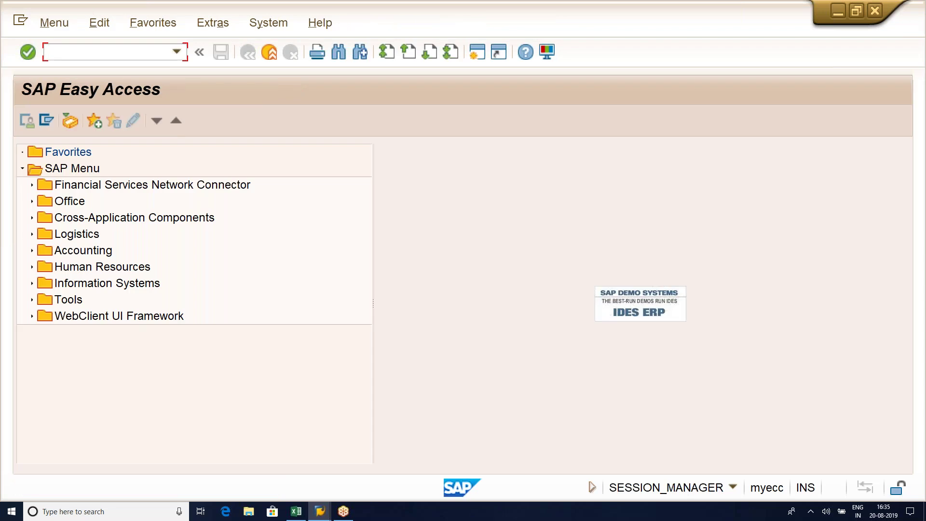
- Open transaction FTXP again for country IN
{"action": "type", "text": "FTXP"}
{"action": "key", "text": "Return"}
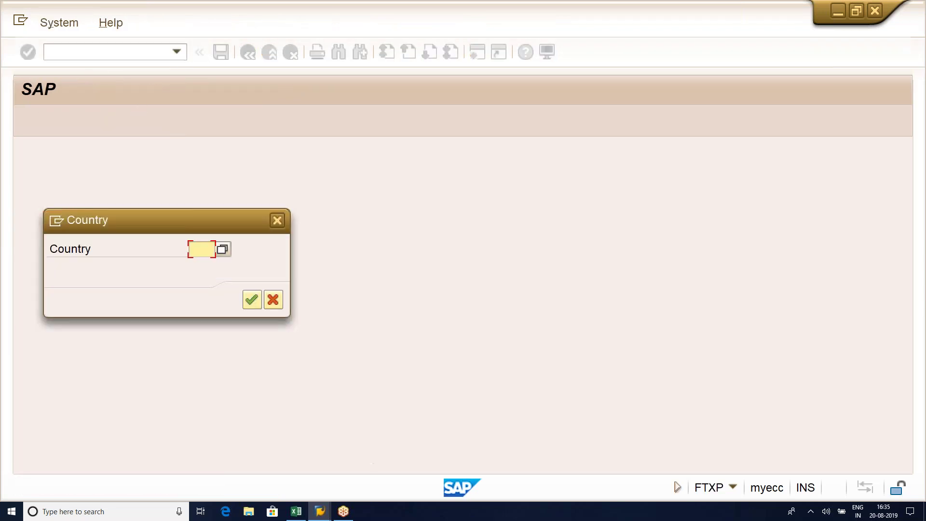
{"action": "type", "text": "IN"}
{"action": "key", "text": "Return"}
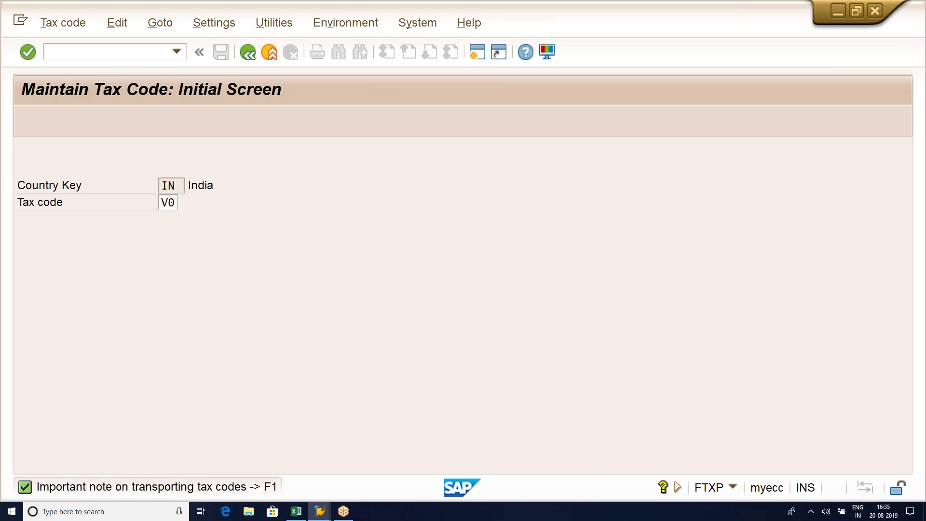
- Start tax code V0 for India with the description INPUT TAX and tax type V (Input tax)
{"action": "key", "text": "Return"}
{"action": "type", "text": "IN"}
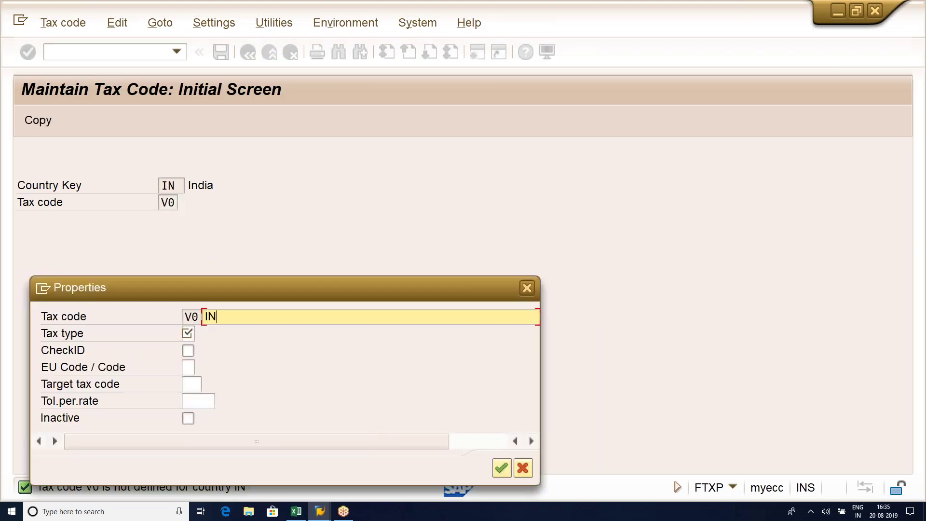
{"action": "type", "text": "PUT TAX"}
{"action": "key", "text": "Tab"}
{"action": "type", "text": "V"}
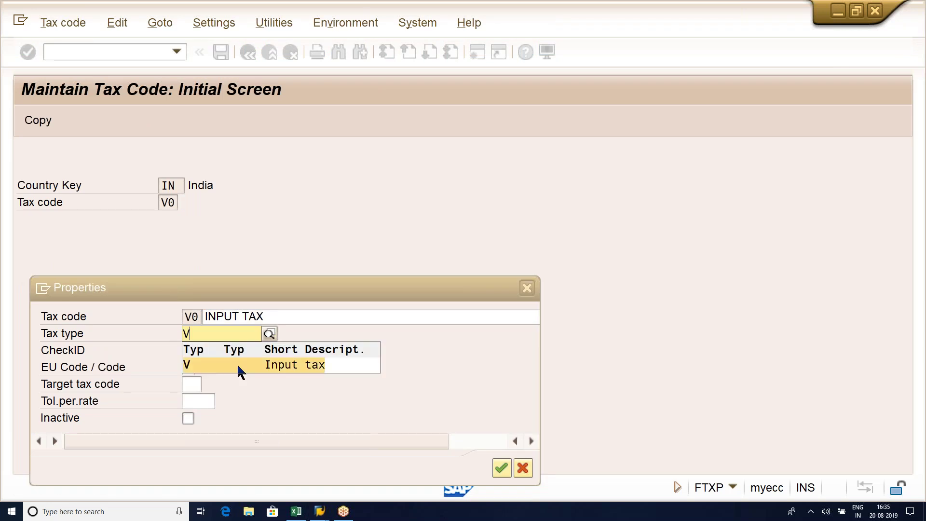
{"action": "left_click", "coordinate": [234, 363]}
{"action": "left_click", "coordinate": [502, 470]}
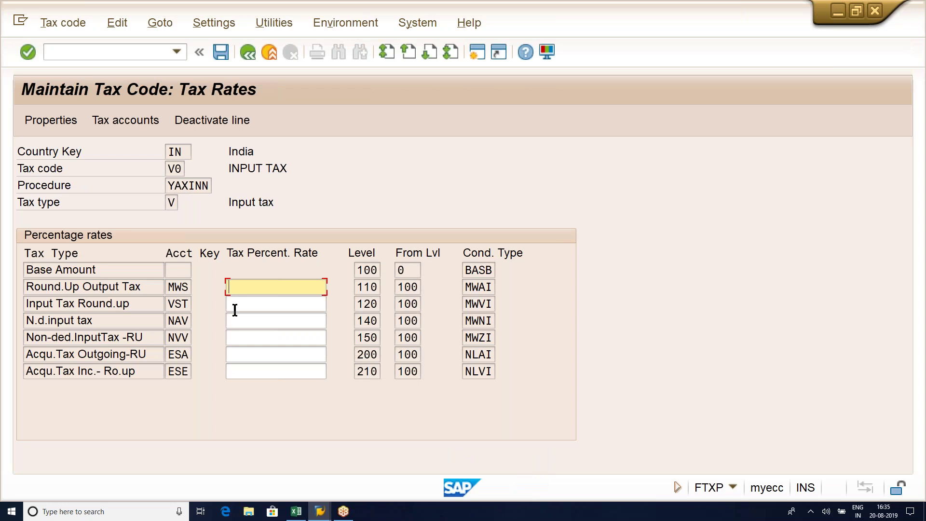
- Set the Input Tax Round.up rate under account key VST to 5 percent and save the tax code
{"action": "left_click", "coordinate": [476, 308]}
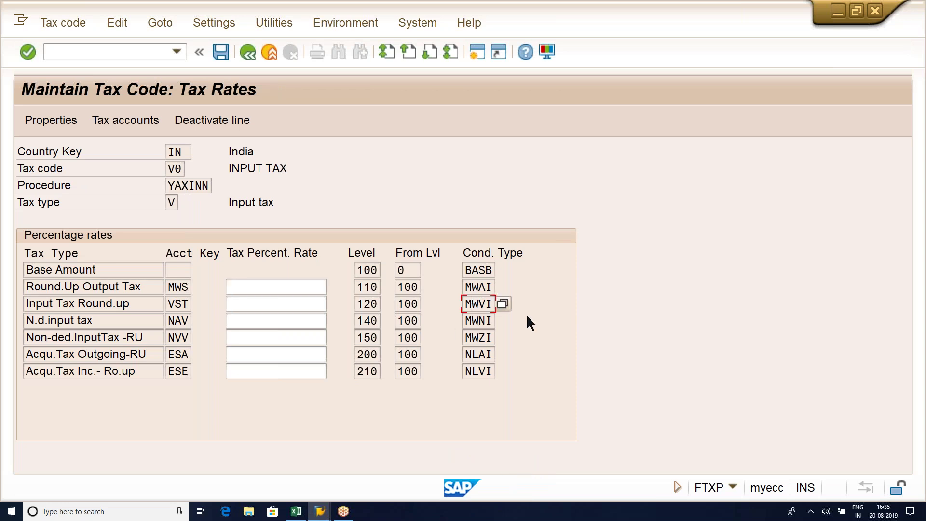
{"action": "left_click", "coordinate": [248, 306]}
{"action": "type", "text": "5"}
{"action": "key", "text": "Return"}
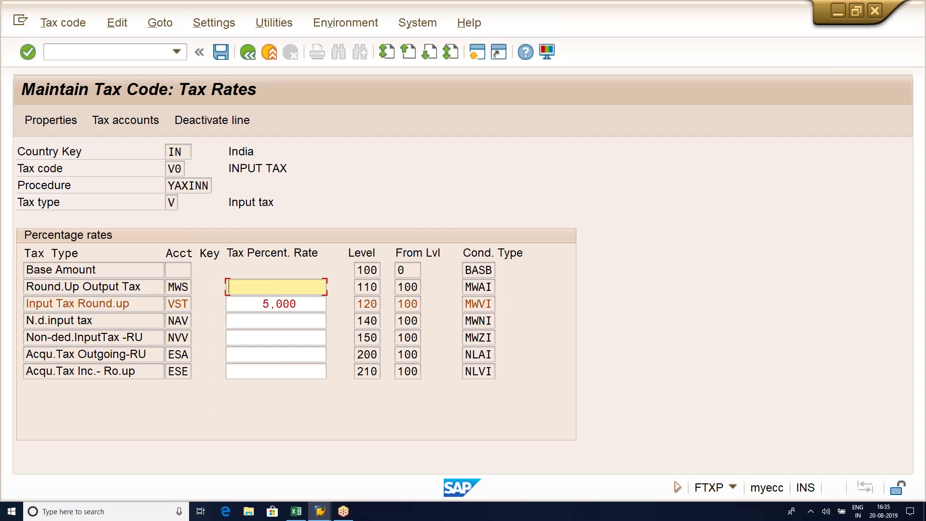
{"action": "key", "text": "ctrl+s"}
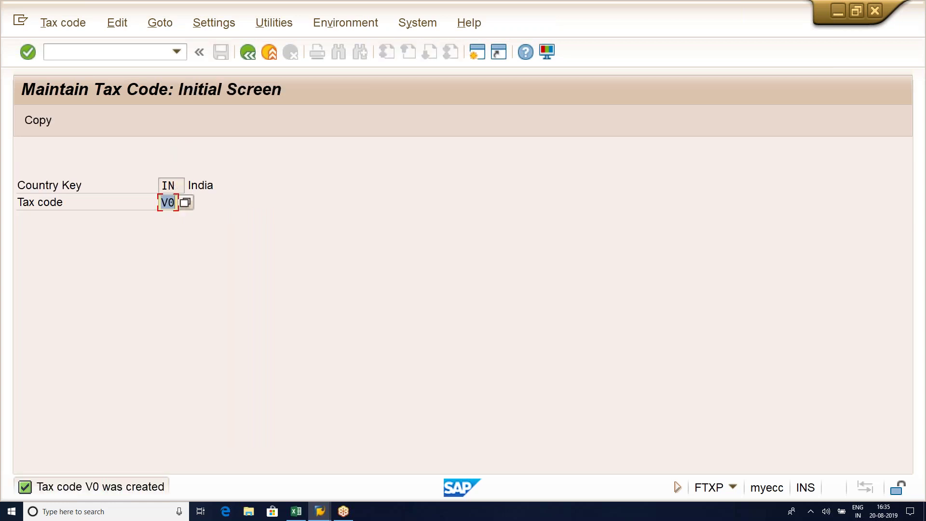
- Switch to the Excel sheet and enter A0 - OUTPUT TAX in E39 and V0 - INPUT TAX in E40
{"action": "left_click", "coordinate": [296, 511]}
{"action": "left_click", "coordinate": [267, 347]}
{"action": "left_click", "coordinate": [182, 436]}
{"action": "left_click", "coordinate": [204, 428]}
{"action": "type", "text": "A"}
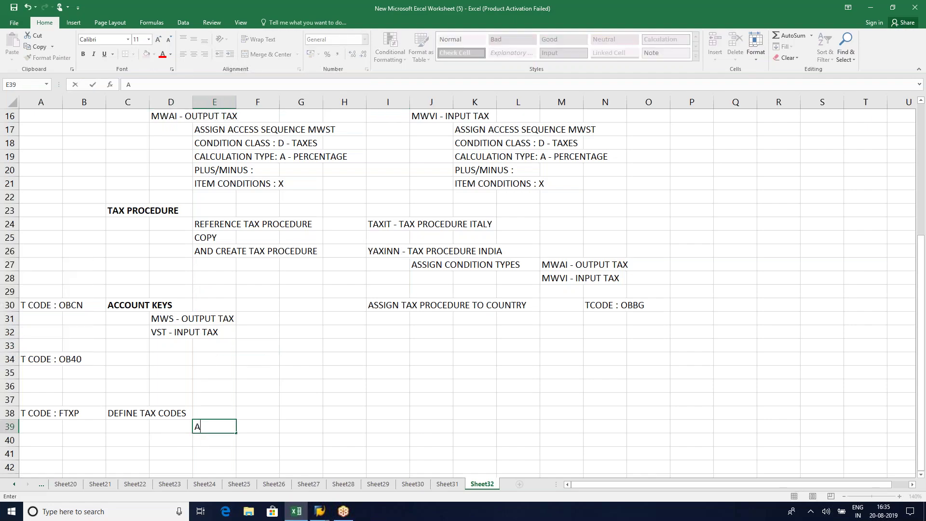
{"action": "type", "text": "0 - OUTPUT TA"}
{"action": "type", "text": "X"}
{"action": "key", "text": "Return"}
{"action": "type", "text": "V0"}
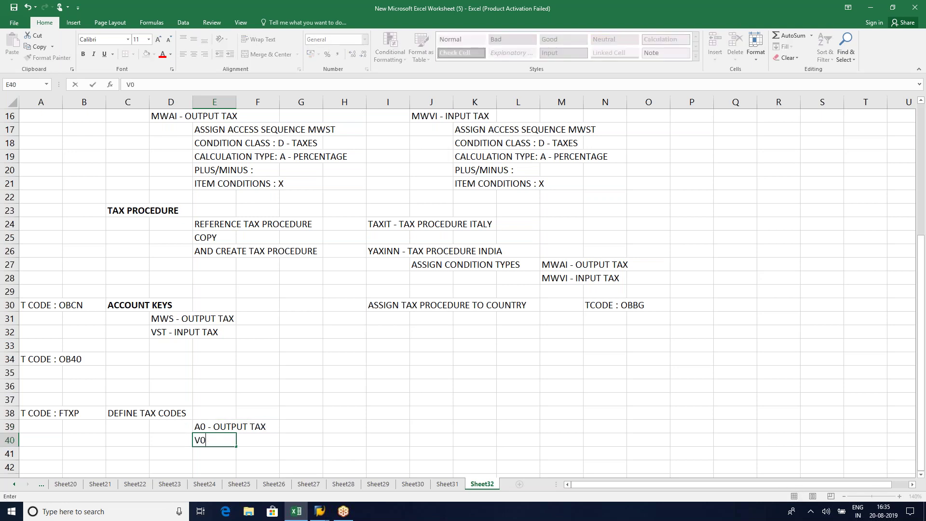
{"action": "type", "text": " - INPUT TAX"}
{"action": "key", "text": "Return"}
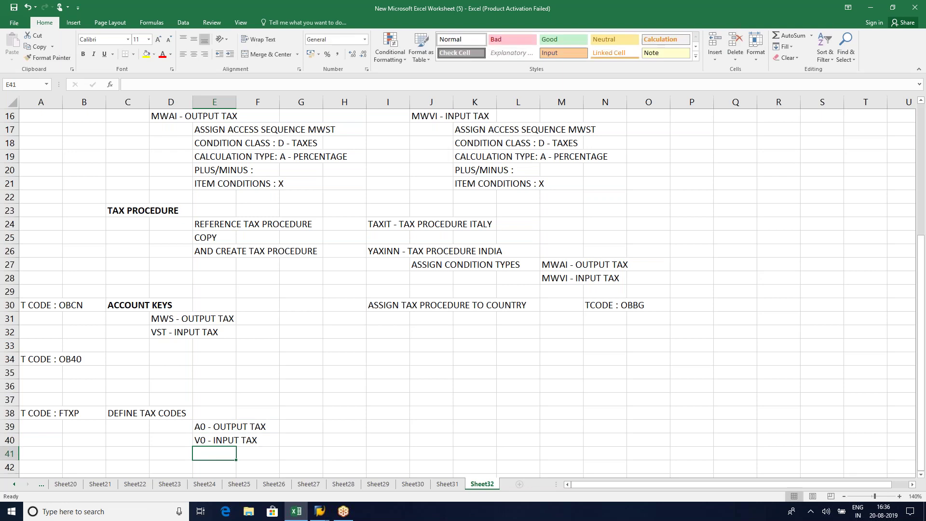
- Enter ACCOUNT POSTING in cell C34 beside the OB40 transaction code
{"action": "left_click", "coordinate": [349, 429]}
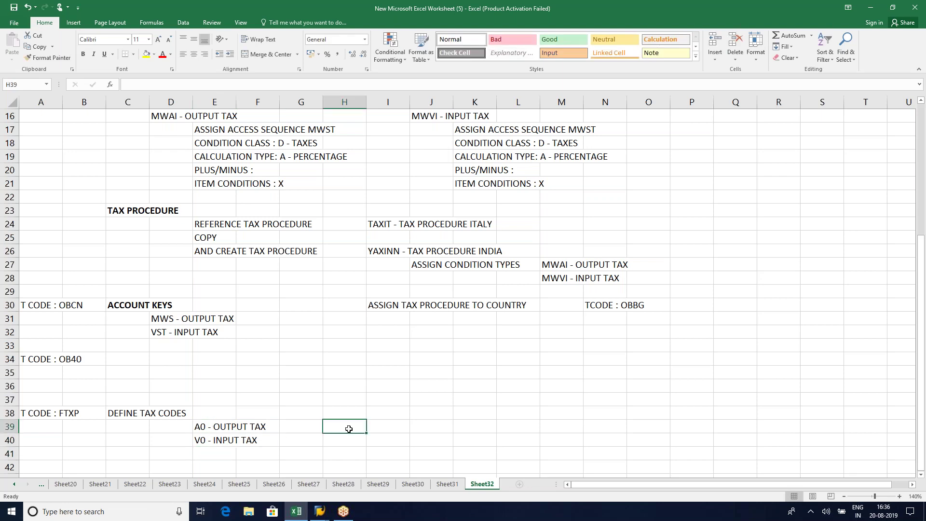
{"action": "left_click_drag", "start_coordinate": [33, 414], "coordinate": [277, 428]}
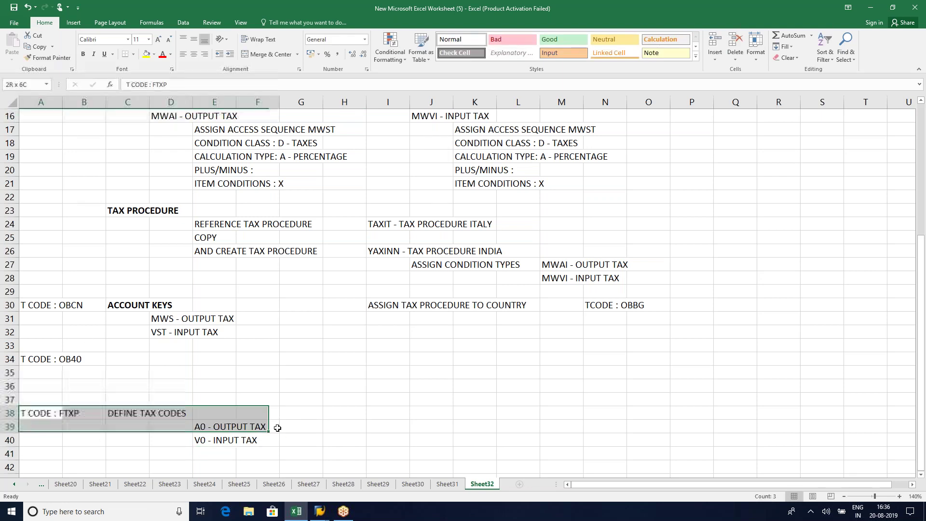
{"action": "left_click", "coordinate": [125, 358]}
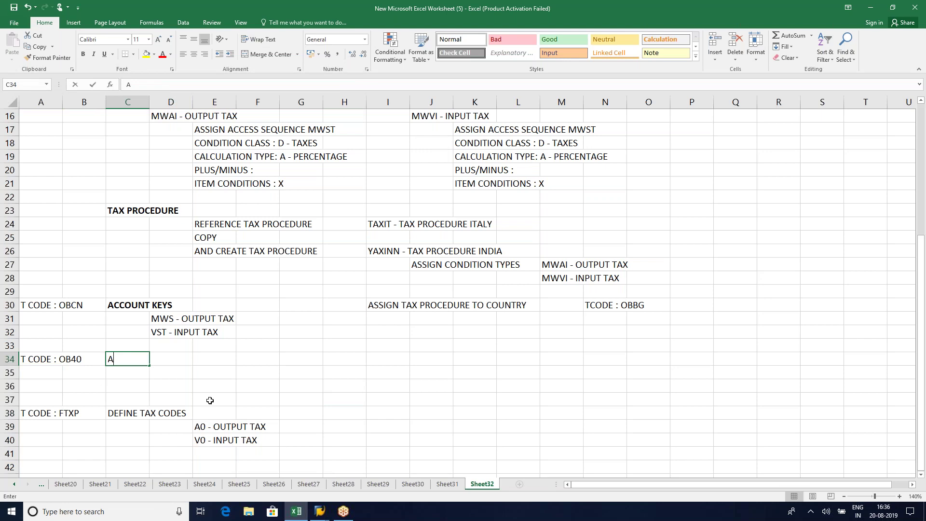
{"action": "type", "text": "ACCOUNT POSTING"}
{"action": "key", "text": "Return"}
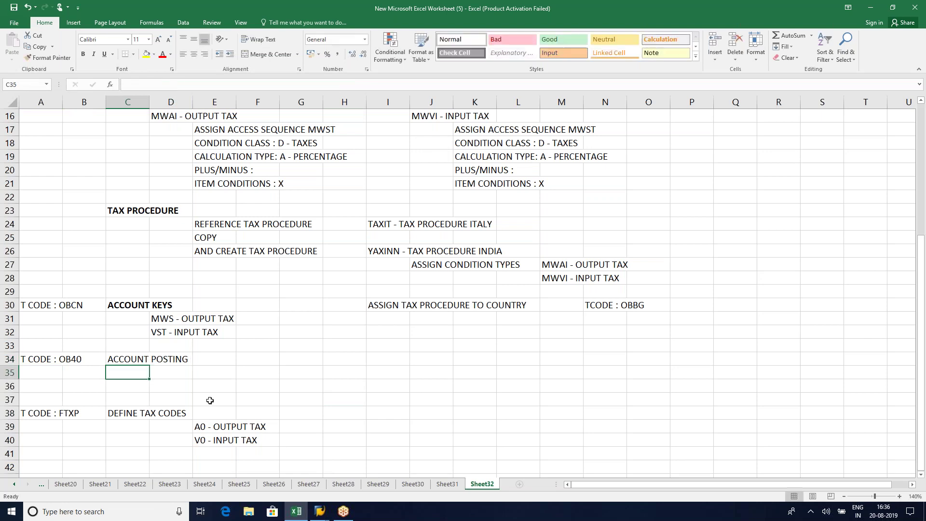
- Move the OB40 ACCOUNT POSTING line from row 34 to row 41
{"action": "left_click_drag", "start_coordinate": [60, 361], "coordinate": [213, 359]}
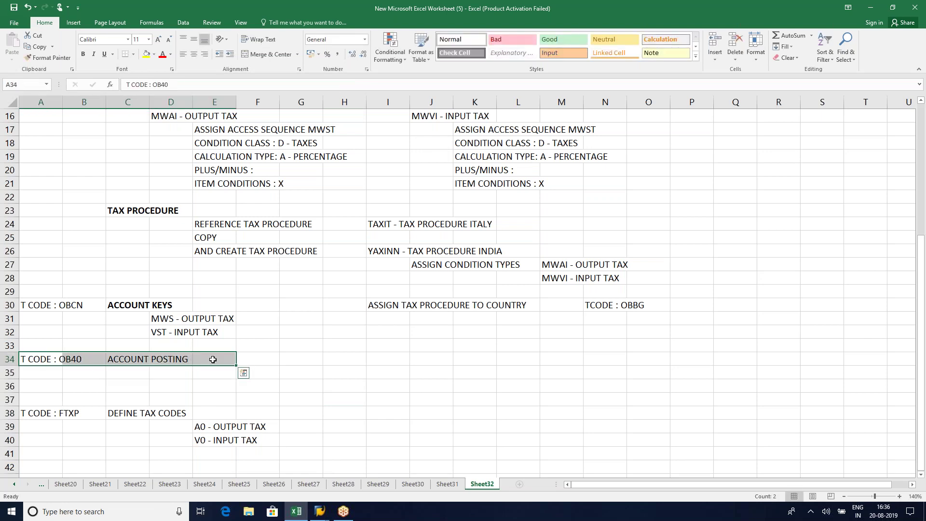
{"action": "key", "text": "ctrl+c"}
{"action": "left_click", "coordinate": [48, 453]}
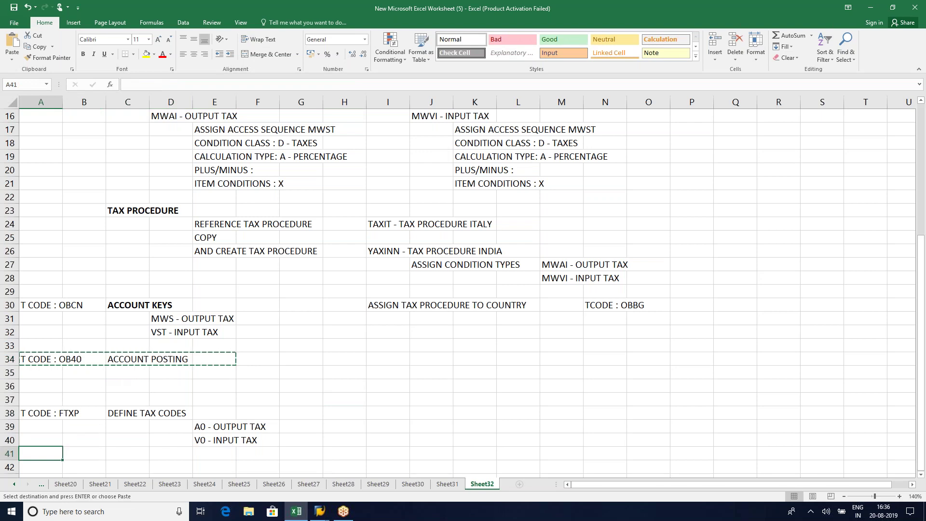
{"action": "key", "text": "ctrl+v"}
- Move the FTXP DEFINE TAX CODES block with its two tax codes up to start at A34
{"action": "left_click_drag", "start_coordinate": [72, 412], "coordinate": [247, 439]}
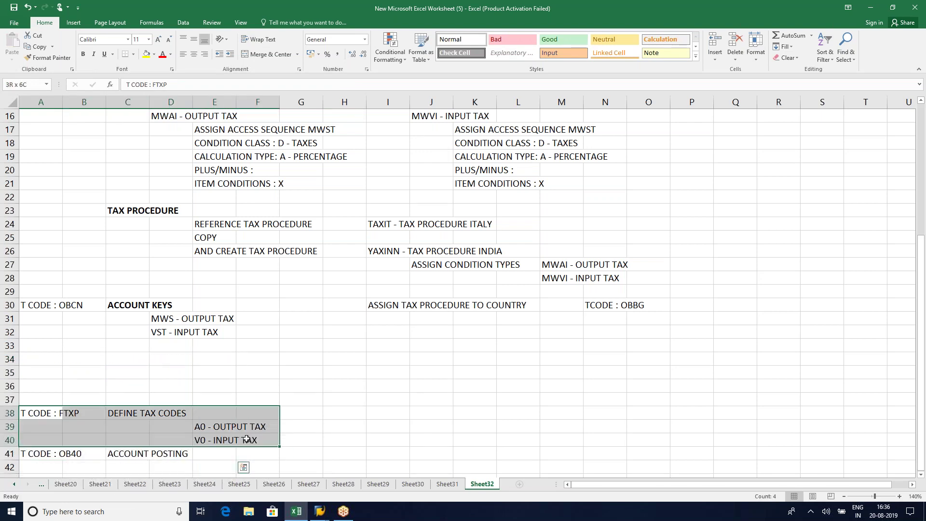
{"action": "key", "text": "ctrl+x"}
{"action": "left_click", "coordinate": [48, 357]}
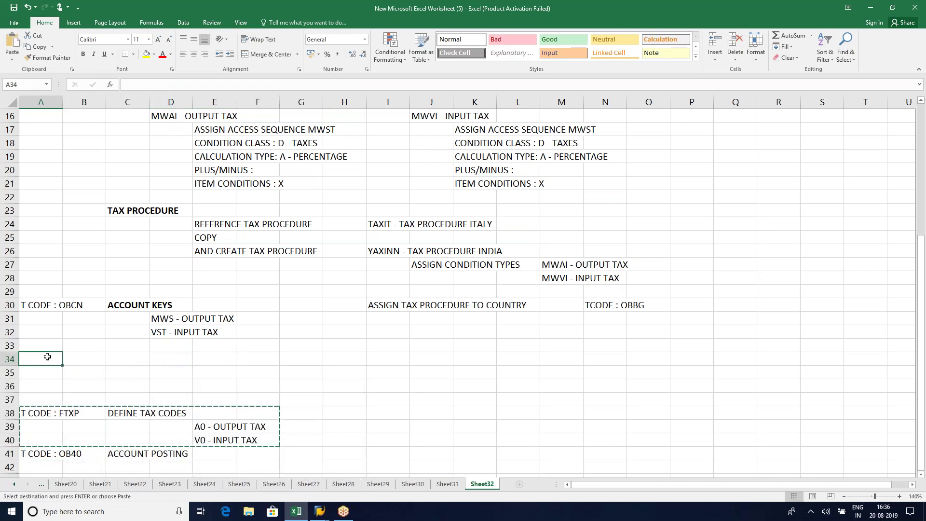
{"action": "key", "text": "ctrl+v"}
- Move the OB40 ACCOUNT POSTING line from row 41 to row 38
{"action": "left_click_drag", "start_coordinate": [48, 454], "coordinate": [160, 452]}
{"action": "key", "text": "ctrl+x"}
{"action": "left_click", "coordinate": [41, 413]}
{"action": "key", "text": "ctrl+v"}
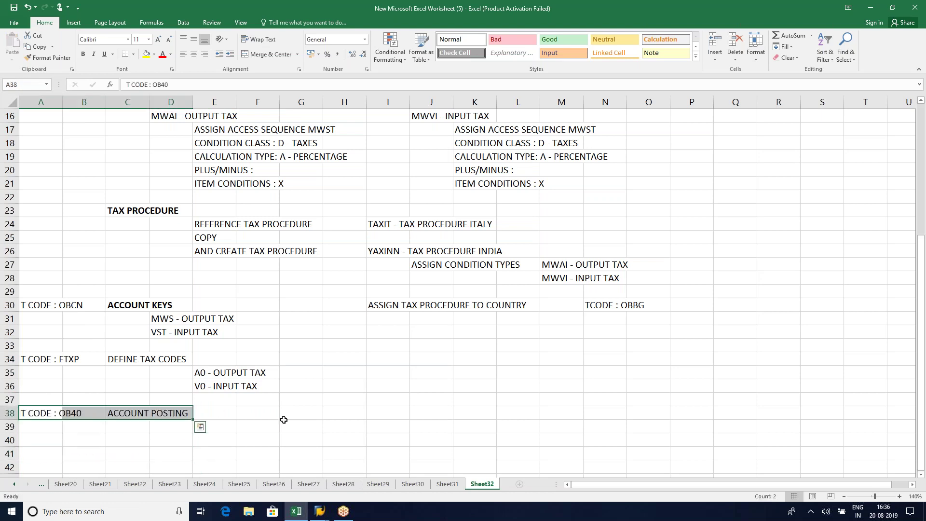
{"action": "left_click", "coordinate": [301, 426]}
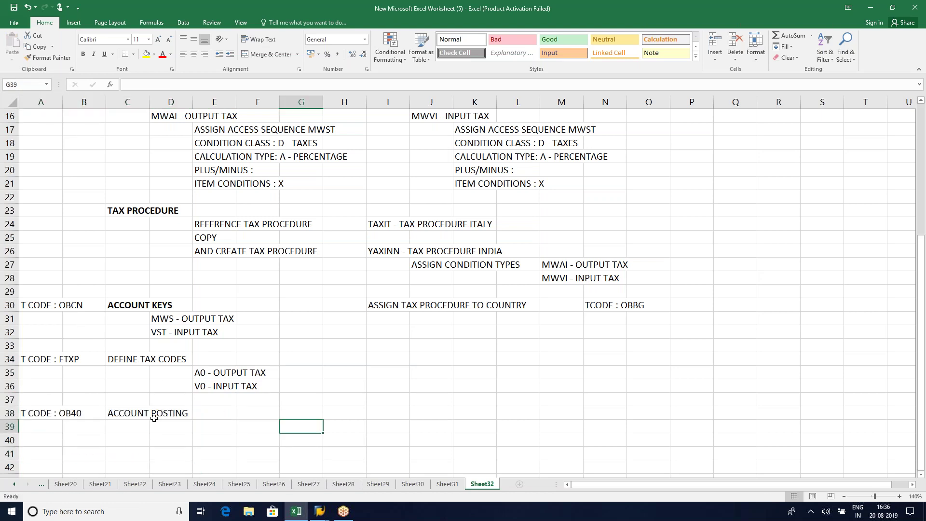
- Switch to the SAP OB40 session and examine the account assigned to tax code A0 under transaction MWS
{"action": "scroll", "coordinate": [154, 418], "scroll_direction": "down", "scroll_amount": 2}
{"action": "mouse_move", "coordinate": [320, 510]}
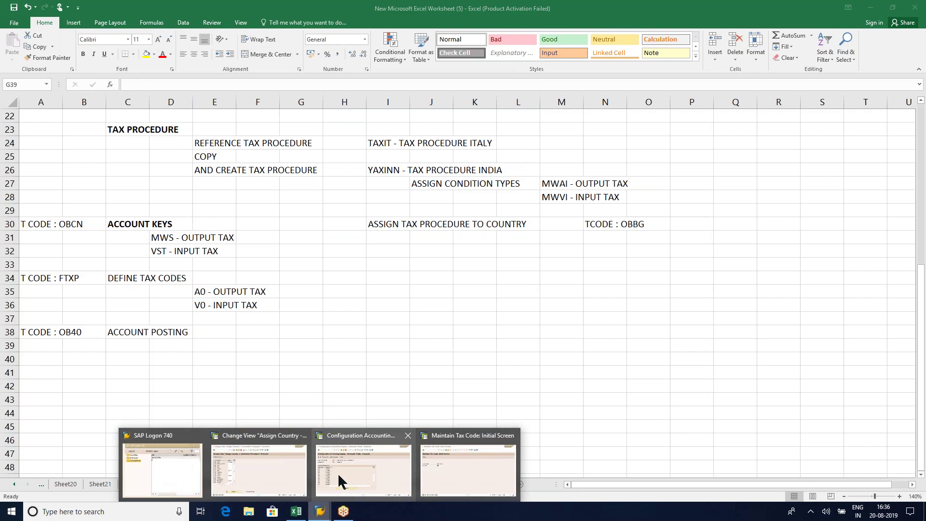
{"action": "left_click", "coordinate": [339, 475]}
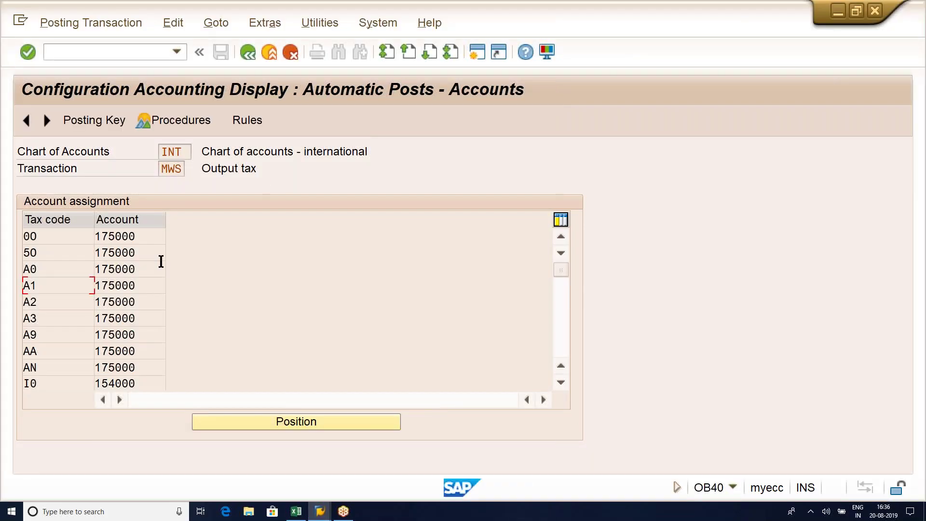
{"action": "left_click_drag", "start_coordinate": [160, 170], "coordinate": [204, 176]}
{"action": "left_click", "coordinate": [51, 270]}
{"action": "left_click_drag", "start_coordinate": [131, 269], "coordinate": [92, 275]}
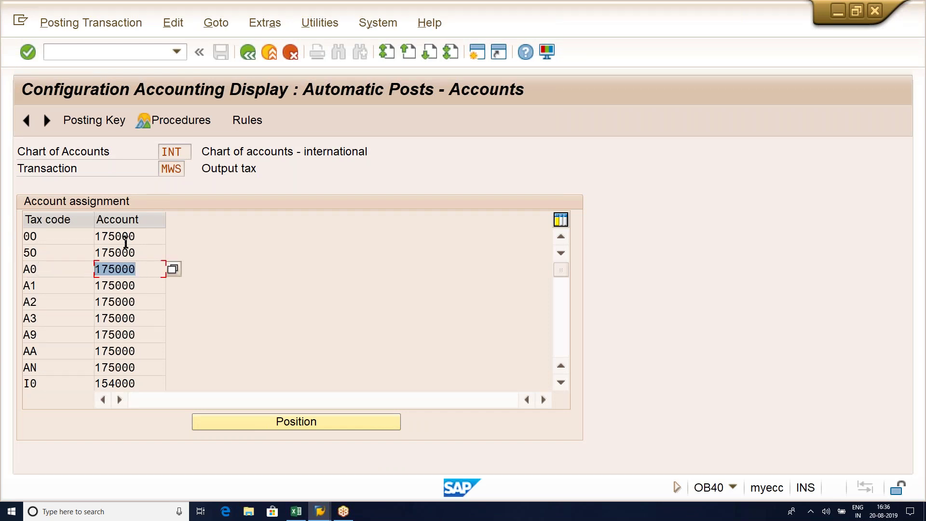
- Go back to the tax procedures list and examine the account assigned to transaction VST (Input tax)
{"action": "left_click", "coordinate": [248, 53]}
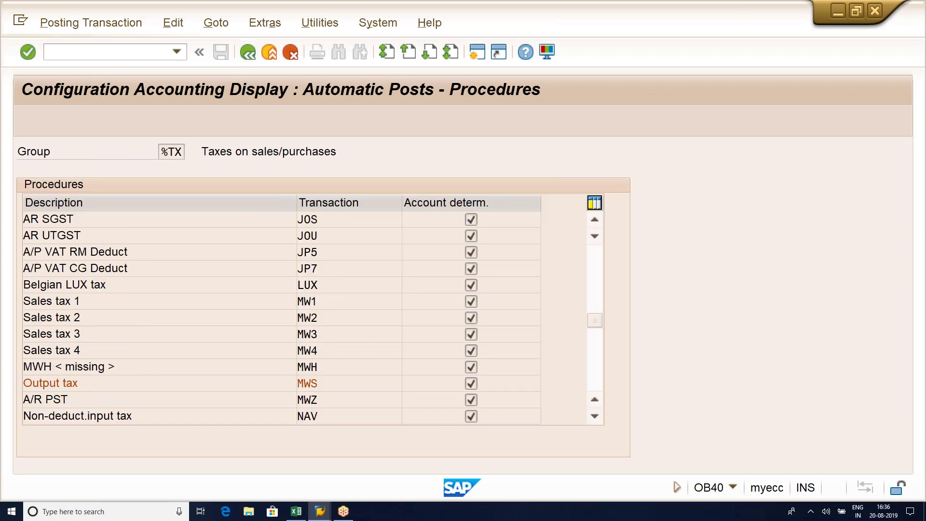
{"action": "scroll", "coordinate": [341, 367], "scroll_direction": "down", "scroll_amount": 2}
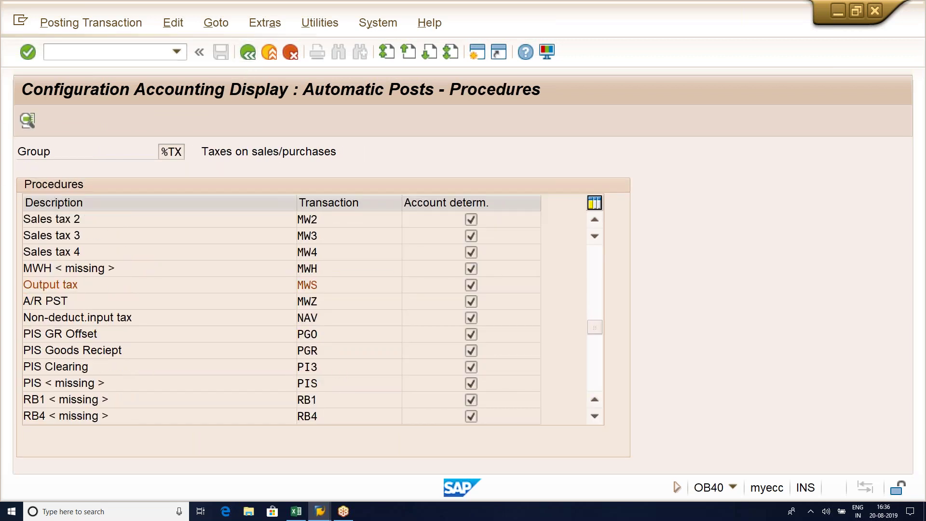
{"action": "scroll", "coordinate": [303, 319], "scroll_direction": "down", "scroll_amount": 1}
{"action": "scroll", "coordinate": [304, 318], "scroll_direction": "down", "scroll_amount": 2}
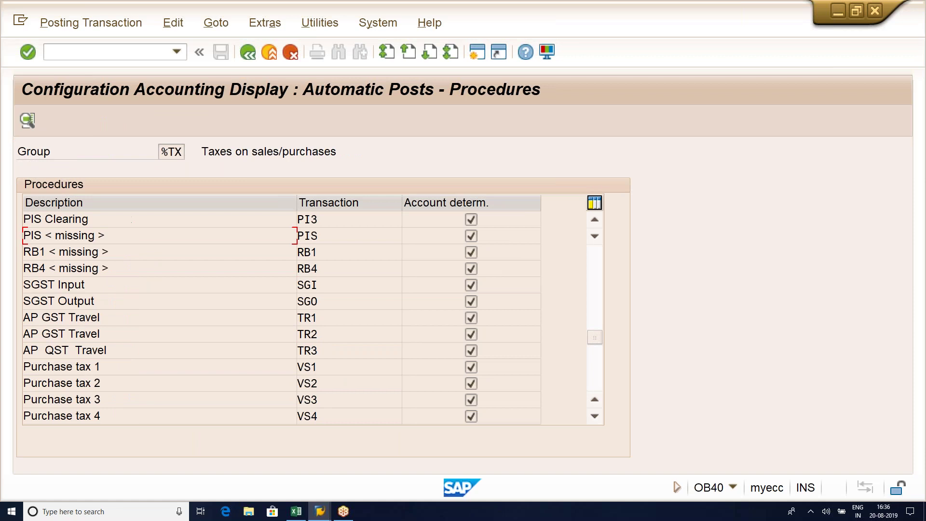
{"action": "scroll", "coordinate": [304, 319], "scroll_direction": "down", "scroll_amount": 2}
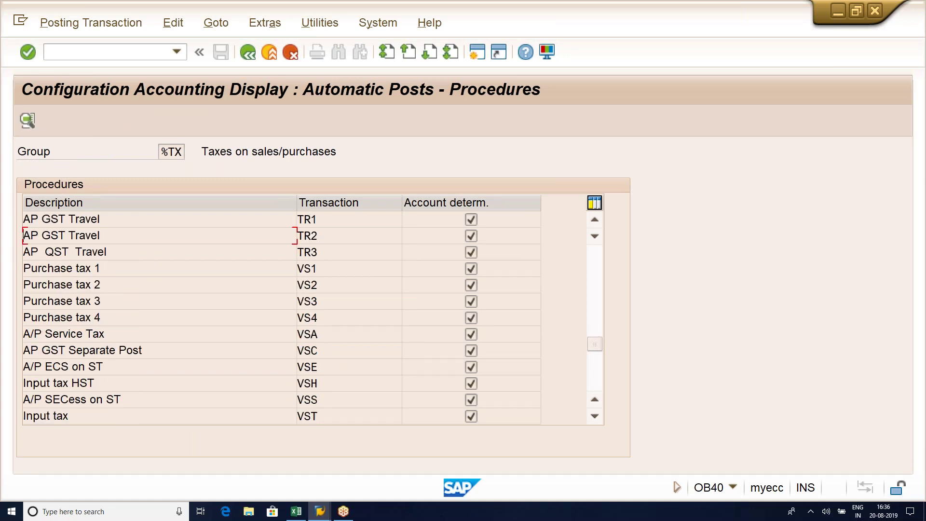
{"action": "double_click", "coordinate": [325, 416]}
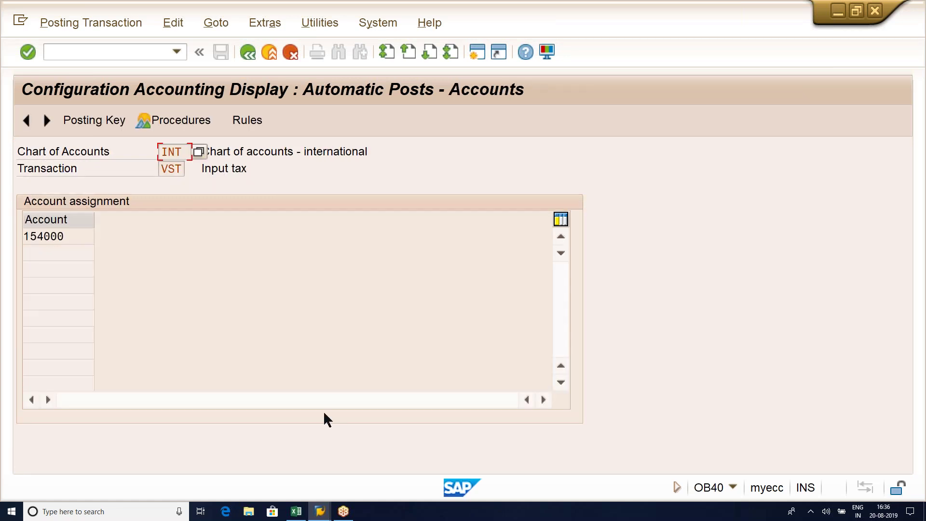
{"action": "left_click", "coordinate": [73, 242]}
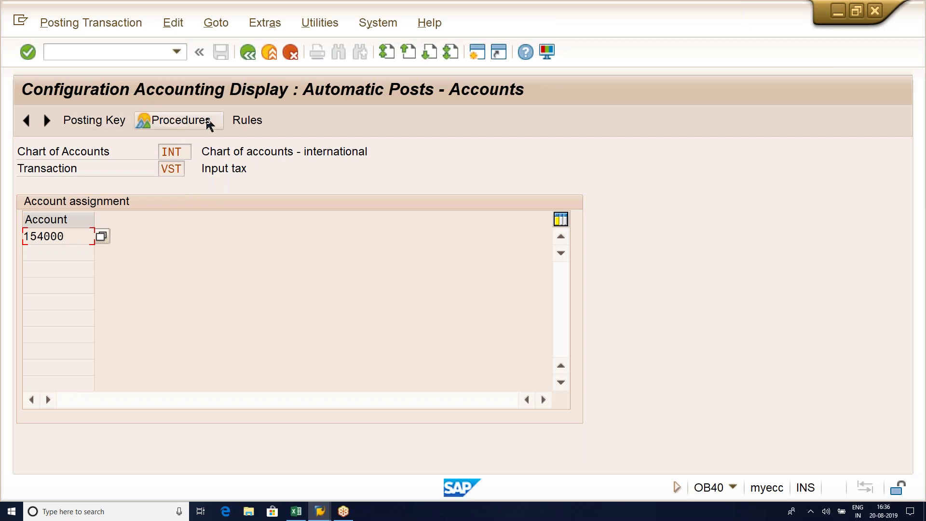
- Examine the rules and posting keys of transaction VST, and return to its account assignment
{"action": "left_click", "coordinate": [238, 120]}
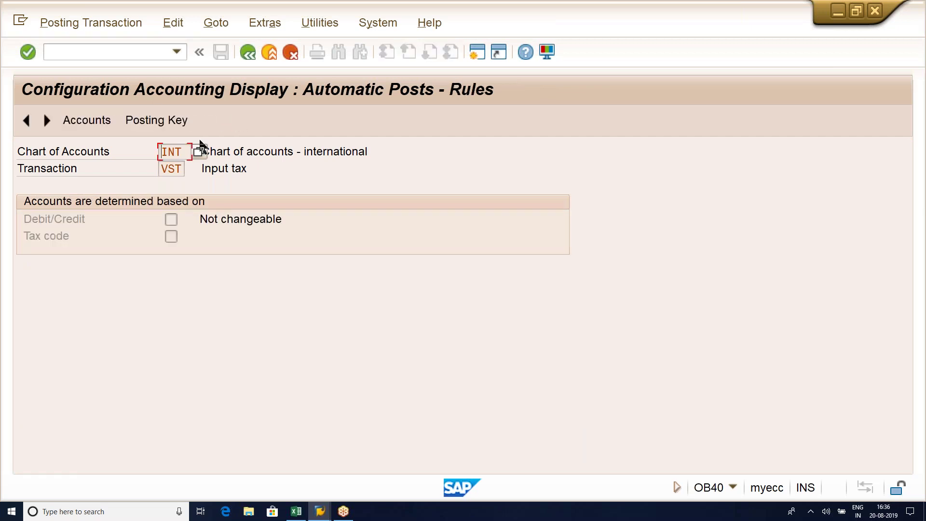
{"action": "left_click", "coordinate": [145, 120]}
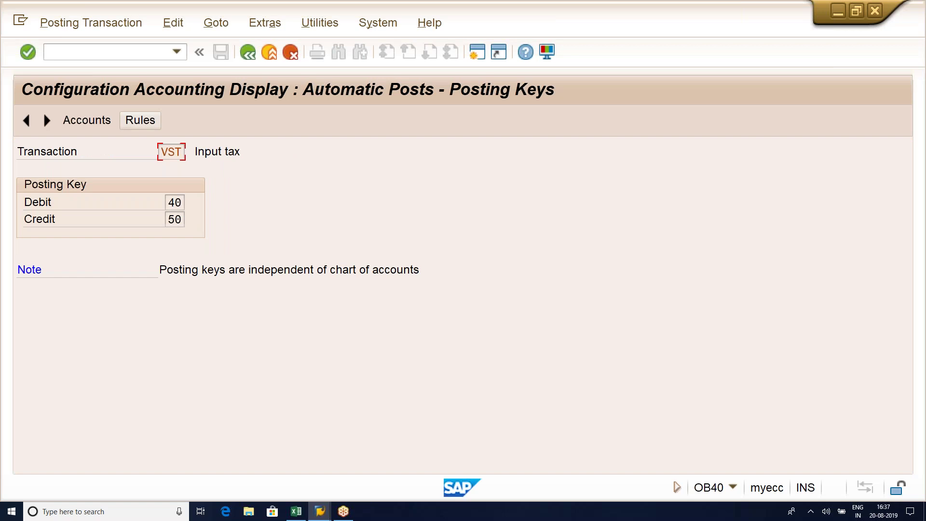
{"action": "left_click", "coordinate": [87, 121]}
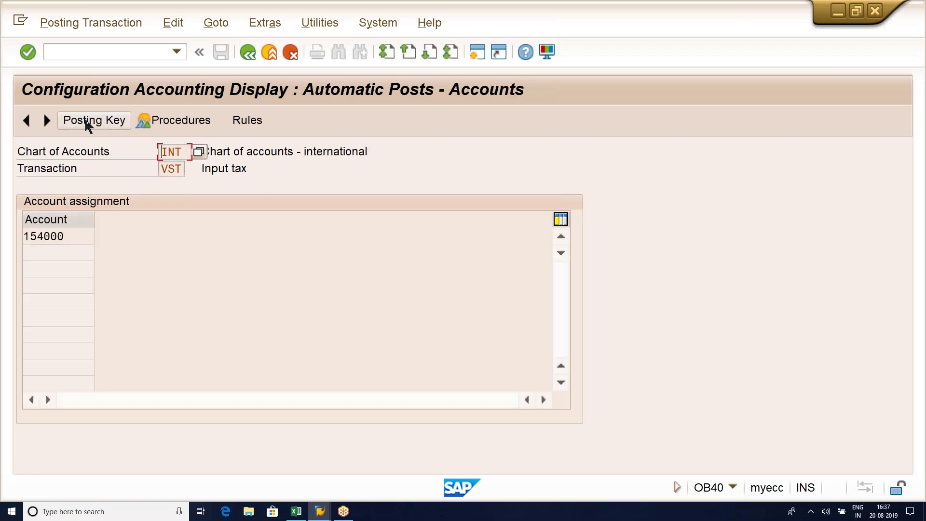
- Try to switch the VST account assignment from display to change mode
{"action": "left_click", "coordinate": [91, 23]}
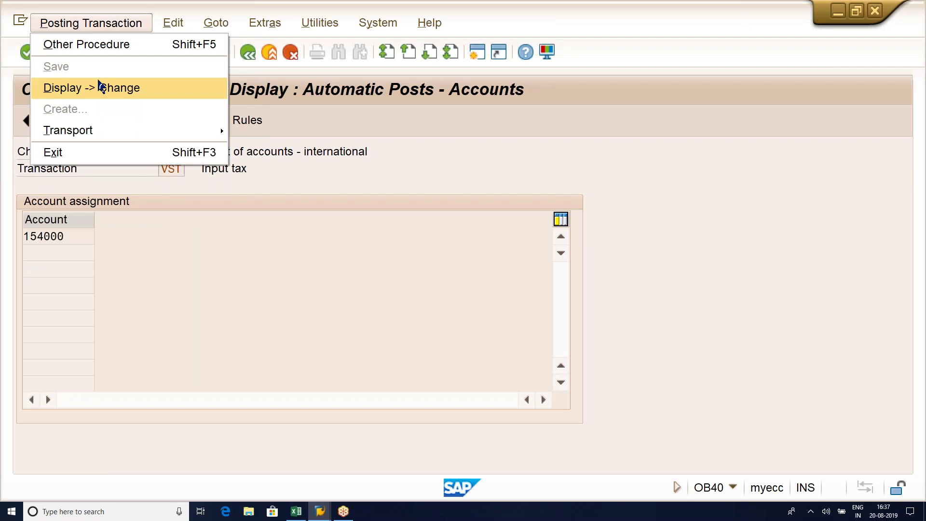
{"action": "left_click", "coordinate": [97, 87]}
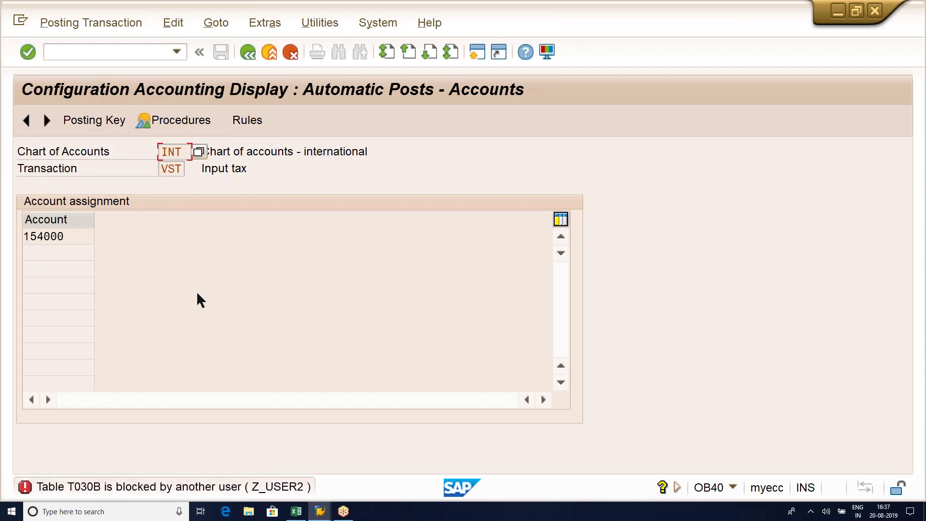
{"action": "left_click", "coordinate": [62, 52]}
{"action": "type", "text": "OBYC"}
{"action": "key", "text": "Return"}
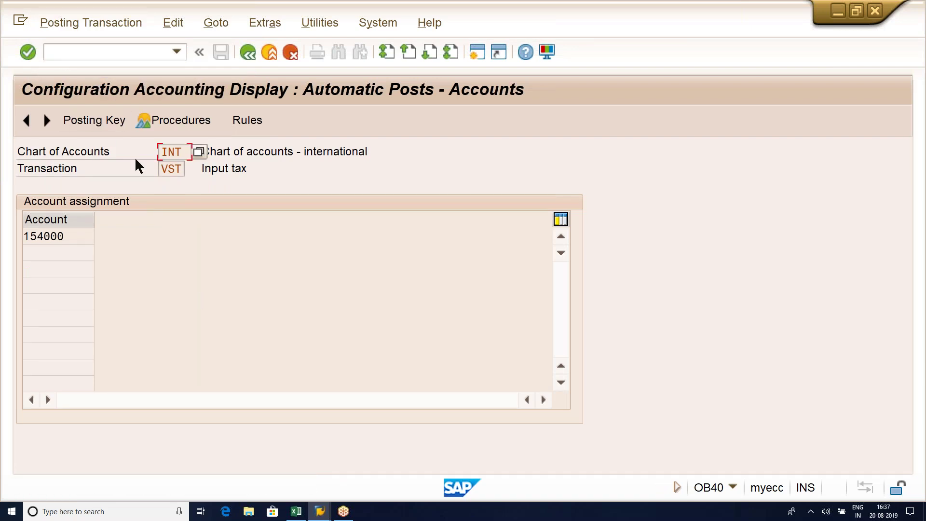
- Open transaction SM12 in a new session and list the lock entries of all clients and users
{"action": "left_click", "coordinate": [65, 49]}
{"action": "type", "text": "/OSM12"}
{"action": "key", "text": "Return"}
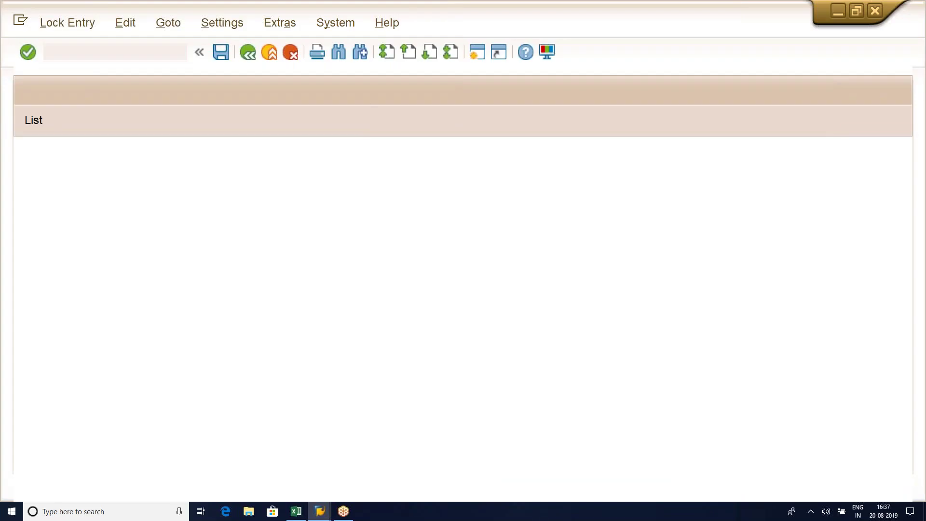
{"action": "key", "text": "Tab"}
{"action": "key", "text": "Tab"}
{"action": "key", "text": "Delete"}
{"action": "key", "text": "Tab"}
{"action": "key", "text": "Delete"}
{"action": "key", "text": "Return"}
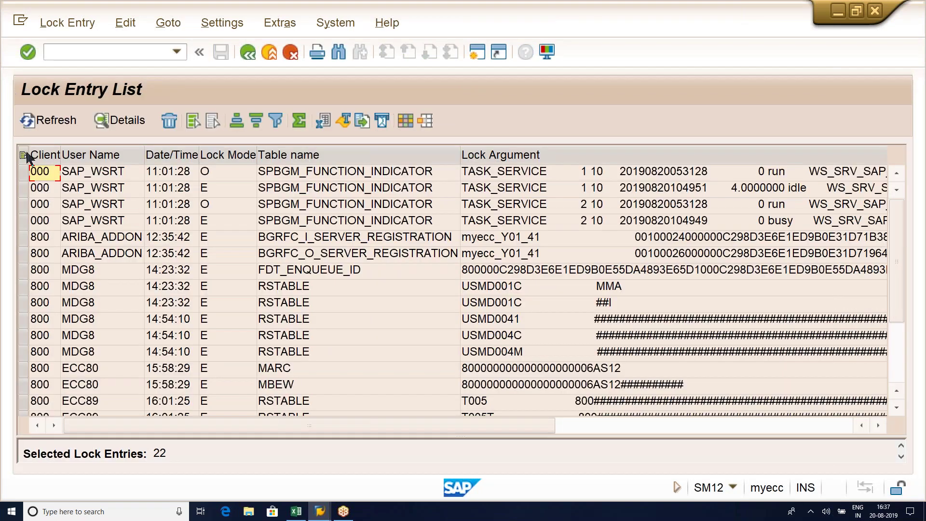
- Select all lock entries and delete them, repeating the deletion until the list is empty
{"action": "left_click", "coordinate": [22, 154]}
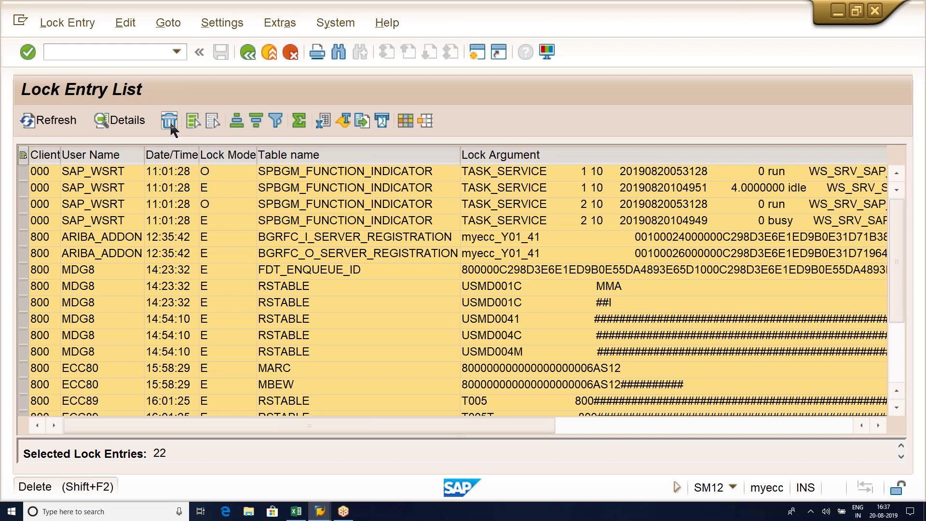
{"action": "left_click", "coordinate": [170, 121]}
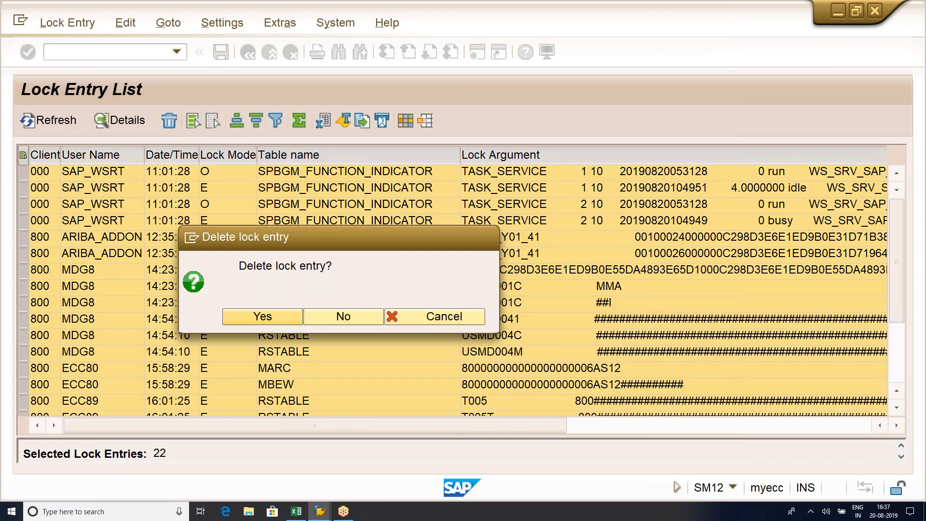
{"action": "key", "text": "Return"}
{"action": "left_click", "coordinate": [262, 79]}
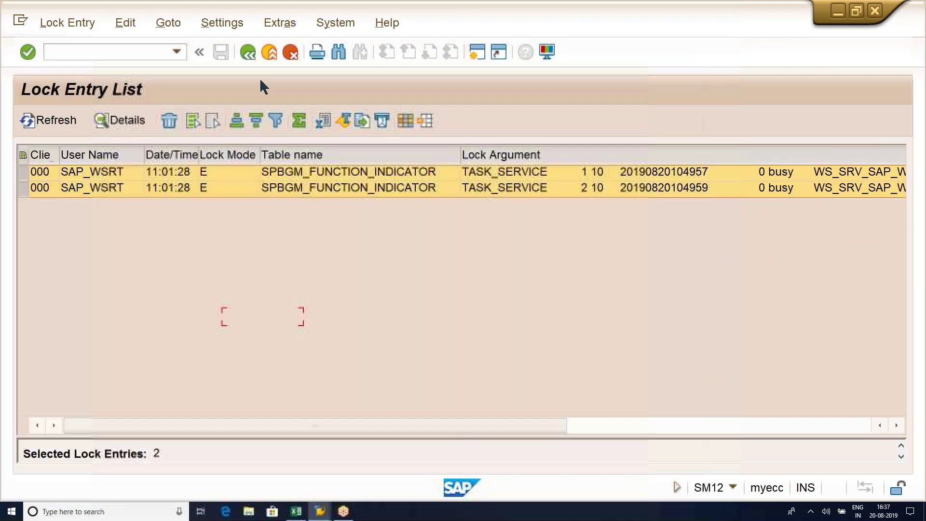
{"action": "left_click", "coordinate": [170, 122]}
{"action": "left_click", "coordinate": [262, 317]}
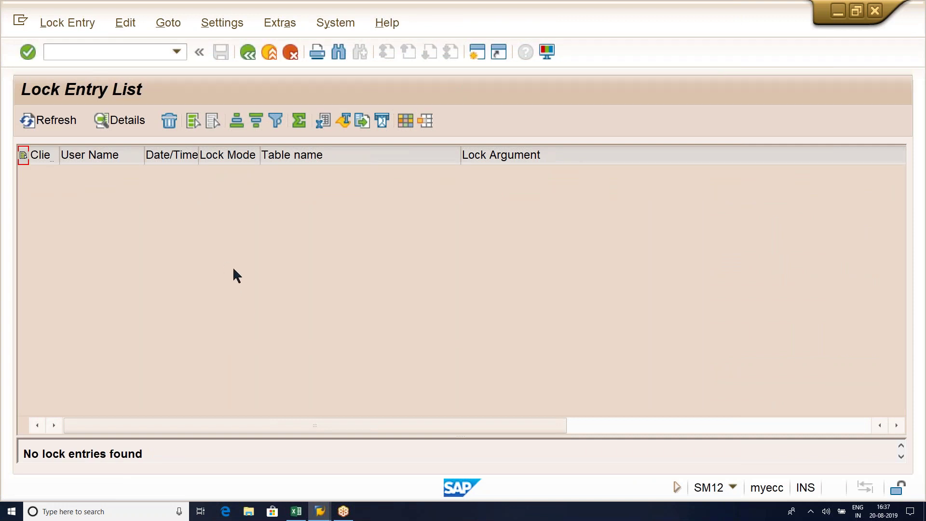
- Return to the OB40 session, switch it to change mode and reopen the VST (Input tax) accounts from the procedures list
{"action": "key", "text": "alt+Tab"}
{"action": "left_click", "coordinate": [463, 210]}
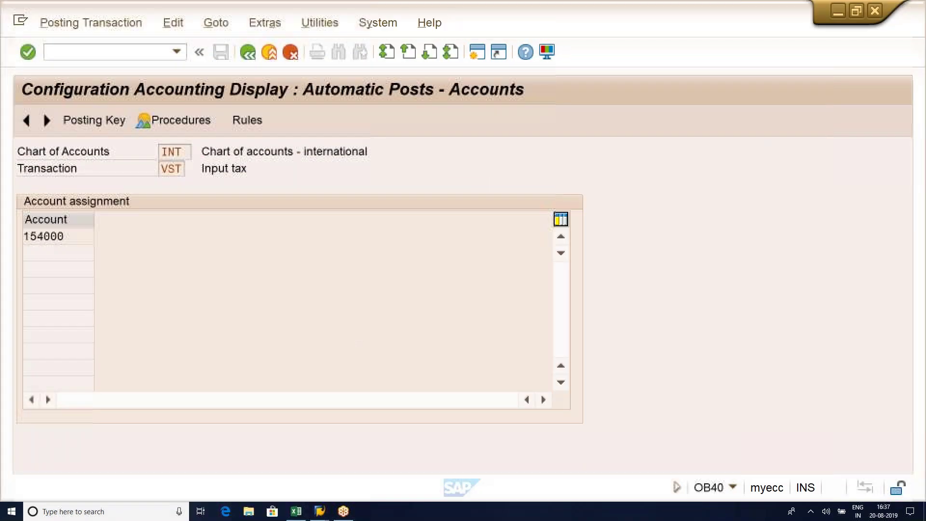
{"action": "left_click", "coordinate": [68, 22]}
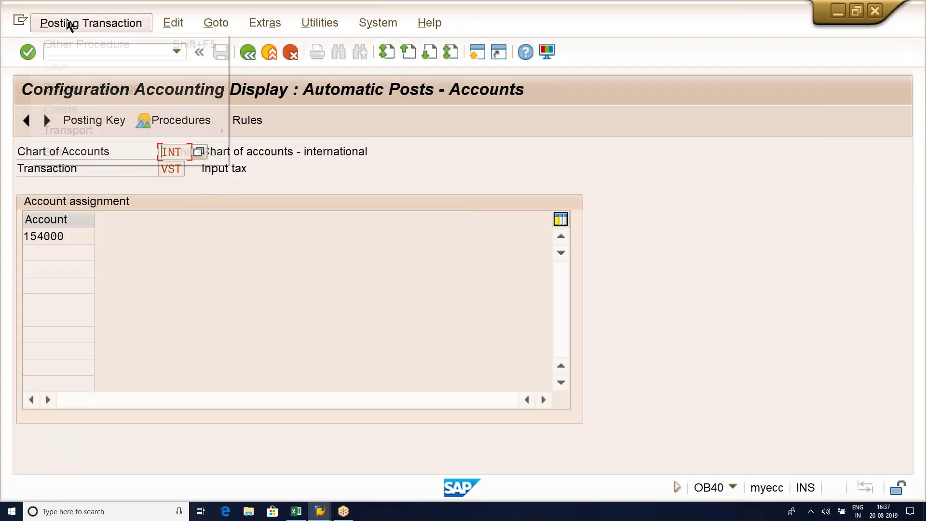
{"action": "left_click", "coordinate": [72, 88]}
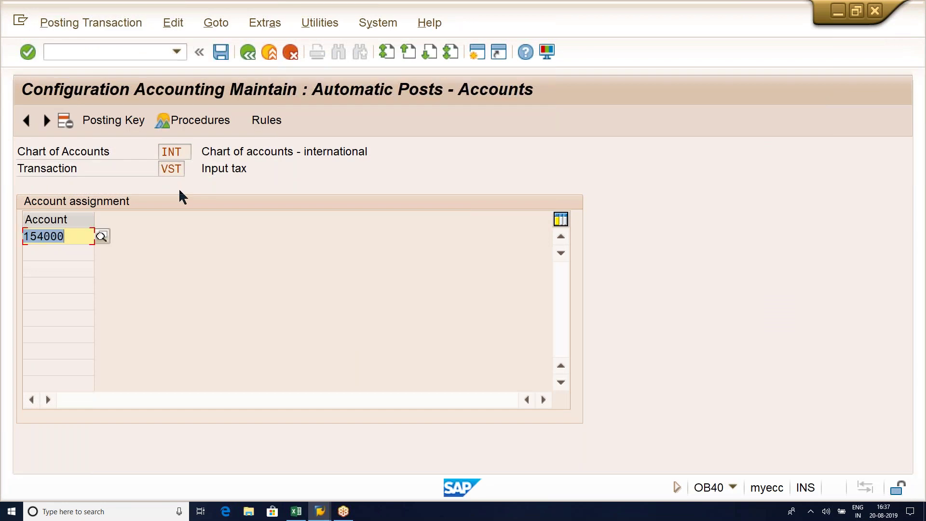
{"action": "left_click", "coordinate": [201, 125]}
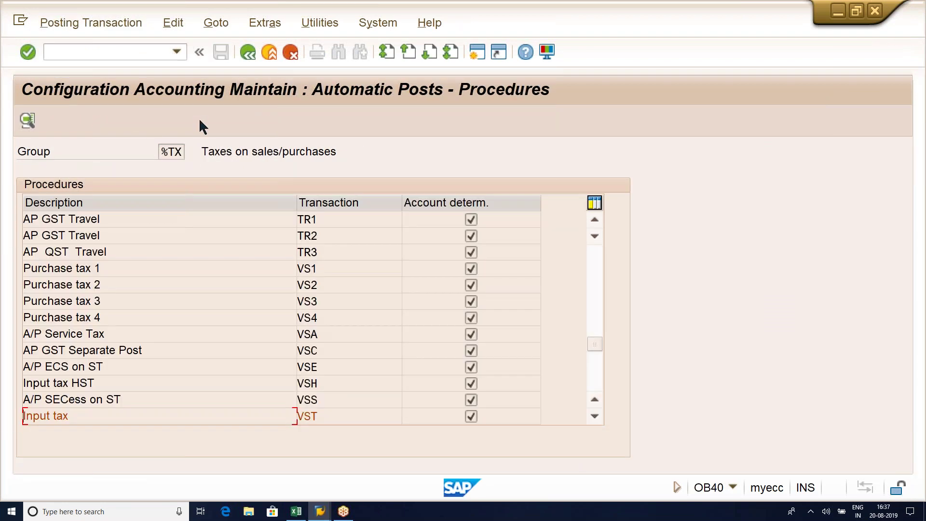
{"action": "double_click", "coordinate": [325, 416]}
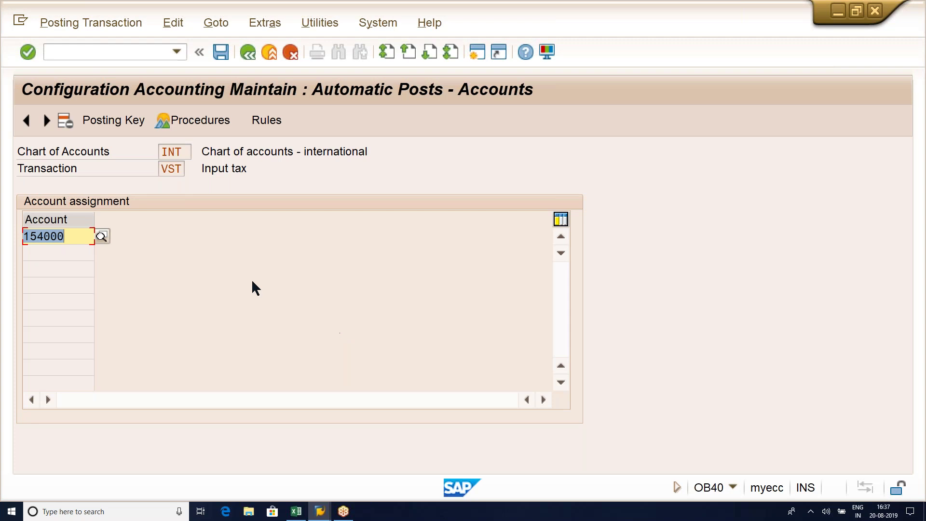
- Make the VST account determination depend on the tax code, save the rule and confirm the rule change
{"action": "left_click", "coordinate": [102, 125]}
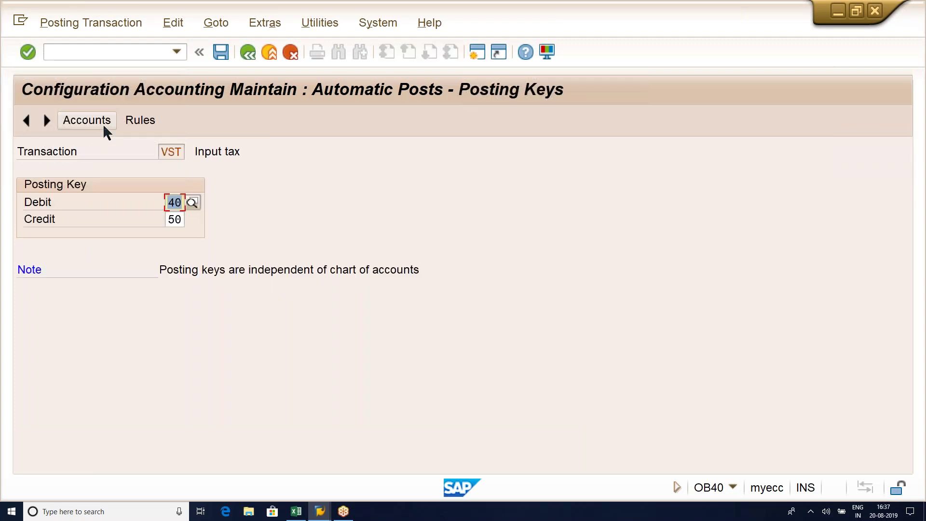
{"action": "left_click", "coordinate": [145, 120]}
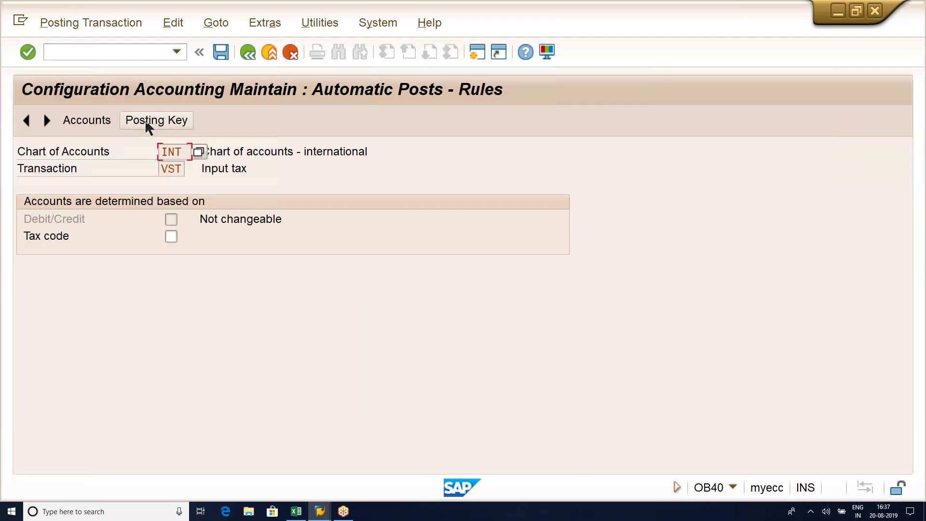
{"action": "left_click", "coordinate": [171, 236]}
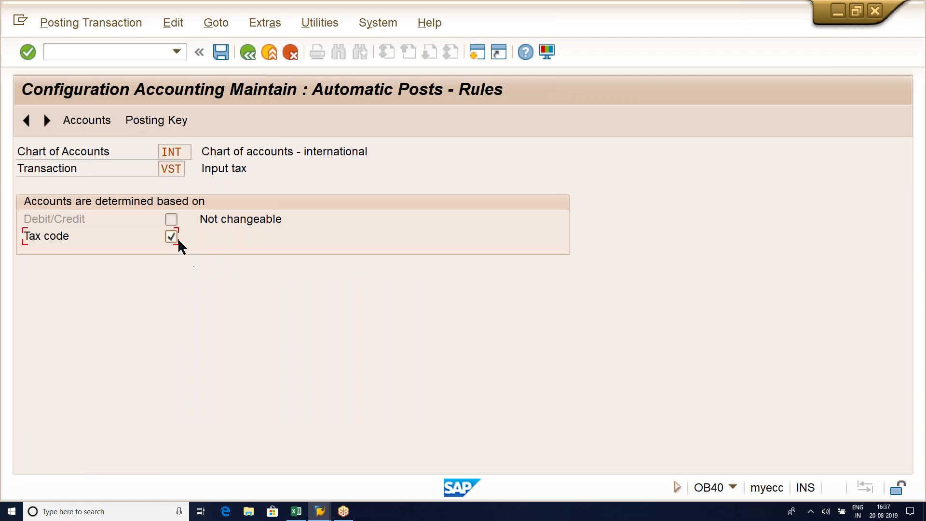
{"action": "left_click", "coordinate": [222, 52]}
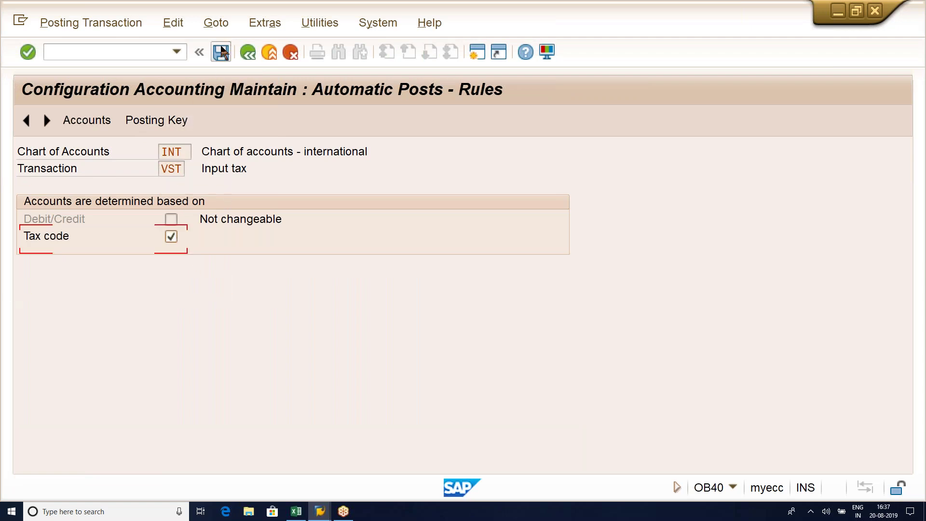
{"action": "left_click", "coordinate": [258, 368]}
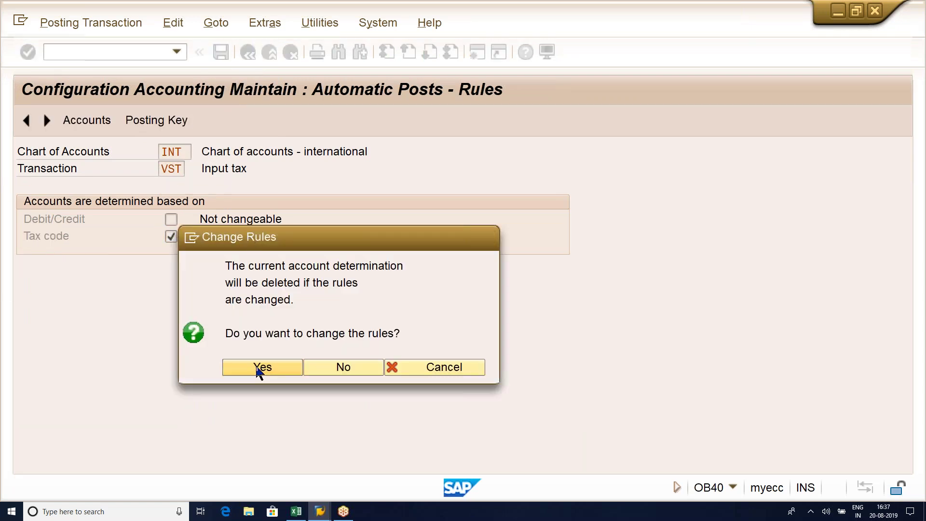
{"action": "left_click", "coordinate": [284, 300]}
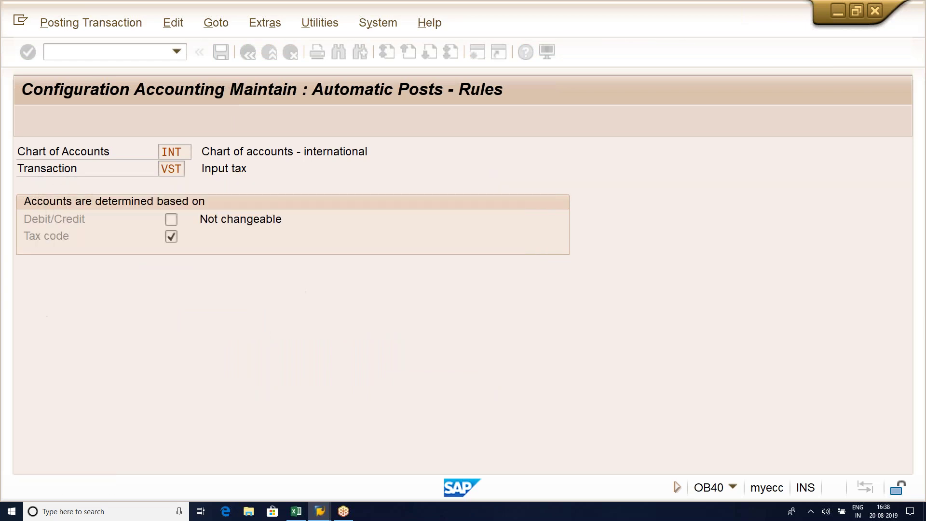
- Assign account 154000 to tax code V0 under transaction VST and save it to the customizing request
{"action": "type", "text": "V0"}
{"action": "key", "text": "Tab"}
{"action": "type", "text": "154000"}
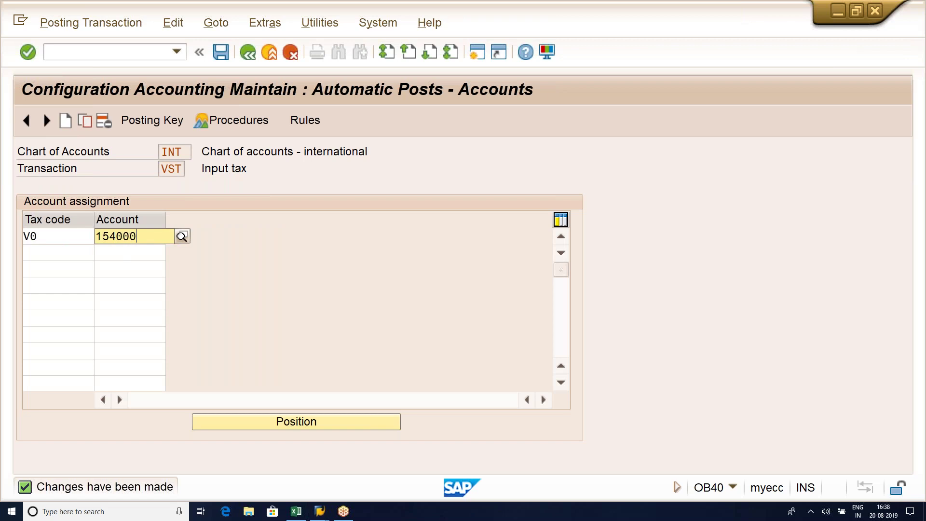
{"action": "key", "text": "Return"}
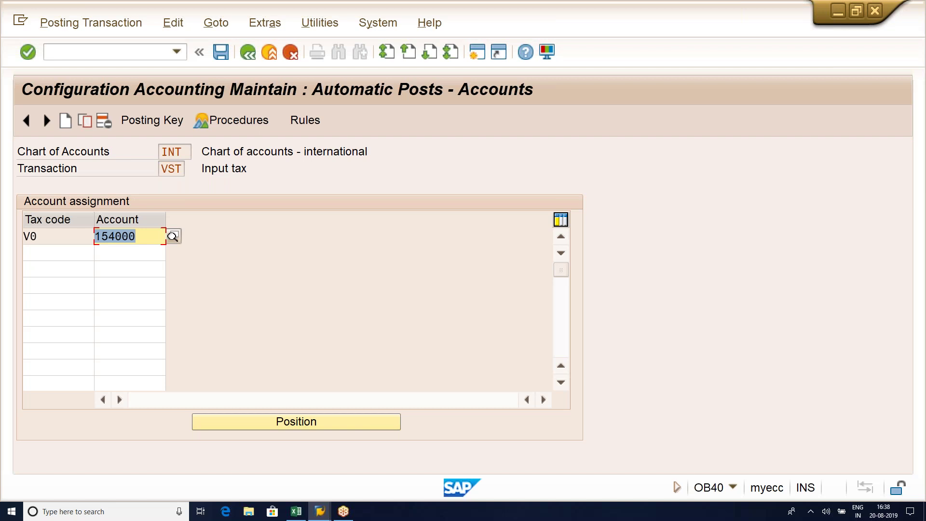
{"action": "key", "text": "ctrl+s"}
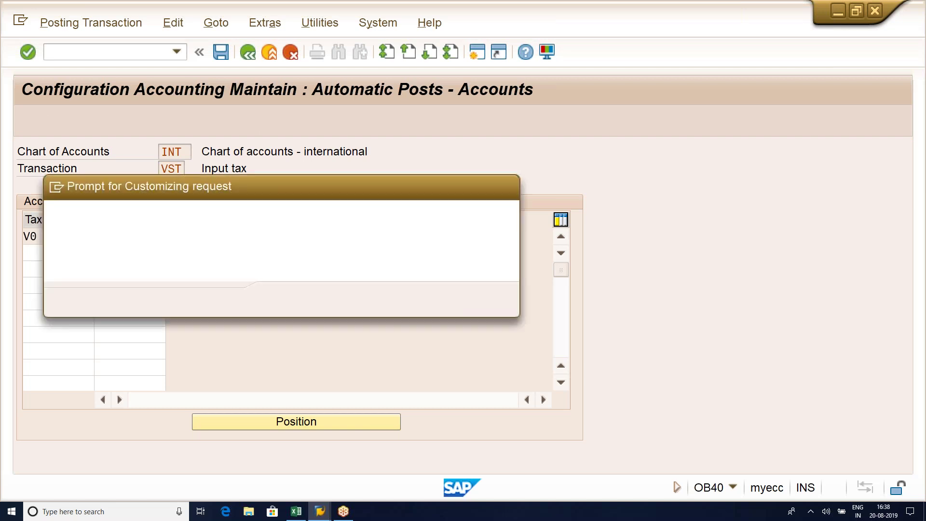
{"action": "key", "text": "Return"}
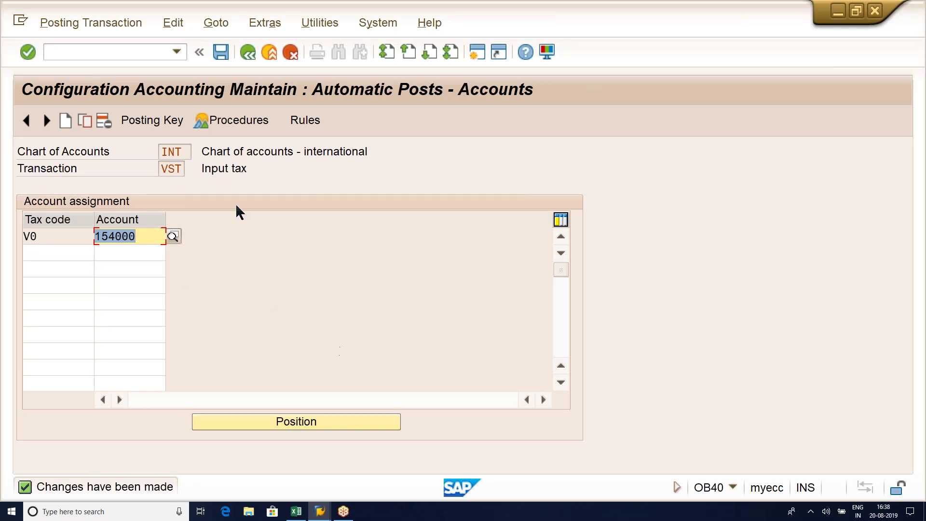
{"action": "left_click", "coordinate": [150, 238]}
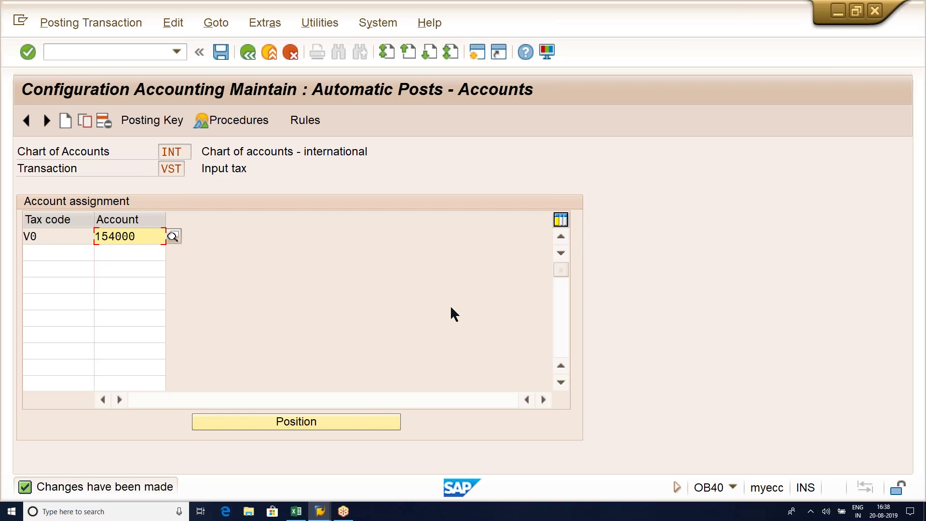
- Switch to the Excel worksheet and review the documented configuration steps above the OB40 ACCOUNT POSTING line
{"action": "left_click", "coordinate": [297, 511]}
{"action": "left_click", "coordinate": [176, 366]}
{"action": "scroll", "coordinate": [276, 352], "scroll_direction": "up", "scroll_amount": 3}
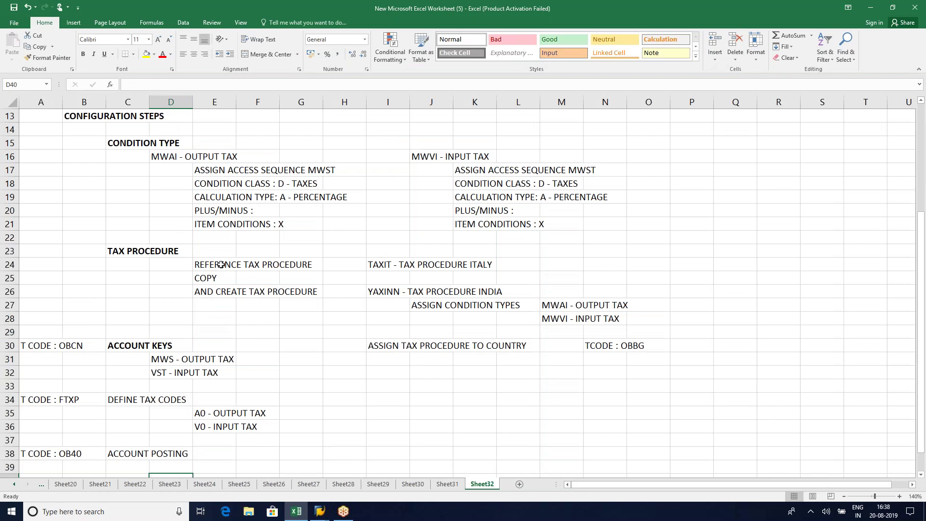
- Colour the MWAI - OUTPUT TAX and MWVI - INPUT TAX entries under CONDITION TYPE red
{"action": "left_click_drag", "start_coordinate": [170, 155], "coordinate": [224, 155]}
{"action": "left_click", "coordinate": [162, 54]}
{"action": "left_click", "coordinate": [419, 168]}
{"action": "left_click", "coordinate": [423, 155]}
{"action": "left_click", "coordinate": [162, 54]}
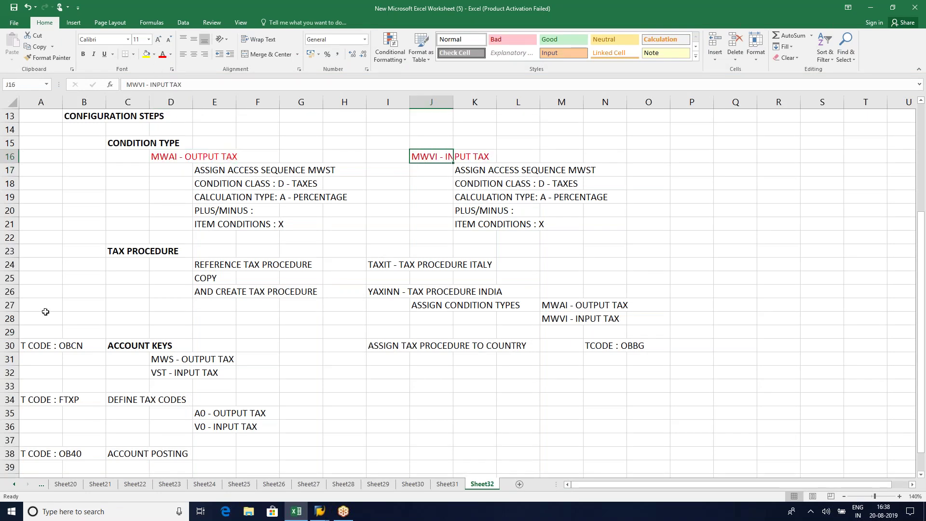
- Colour the YAXINN - TAX PROCEDURE INDIA entry under TAX PROCEDURE red
{"action": "left_click", "coordinate": [162, 269]}
{"action": "left_click_drag", "start_coordinate": [369, 289], "coordinate": [531, 292]}
{"action": "left_click", "coordinate": [162, 54]}
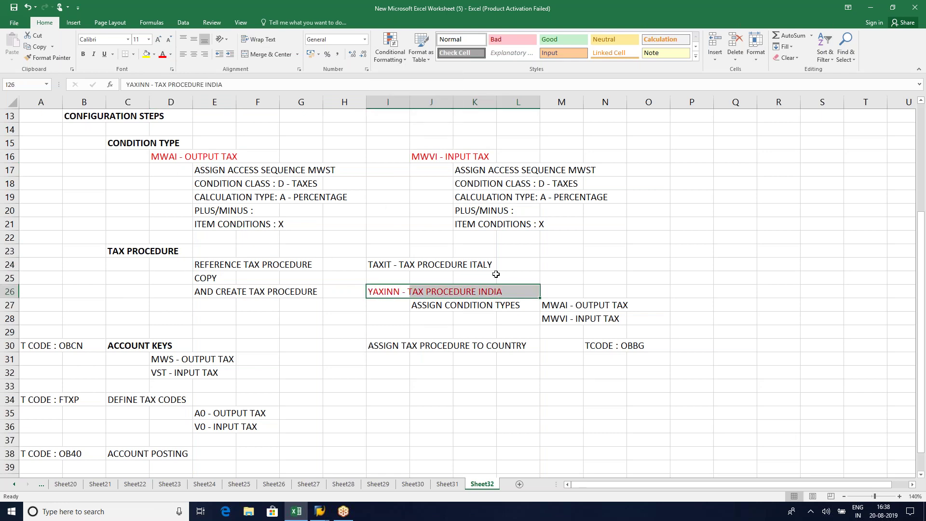
{"action": "left_click", "coordinate": [379, 303]}
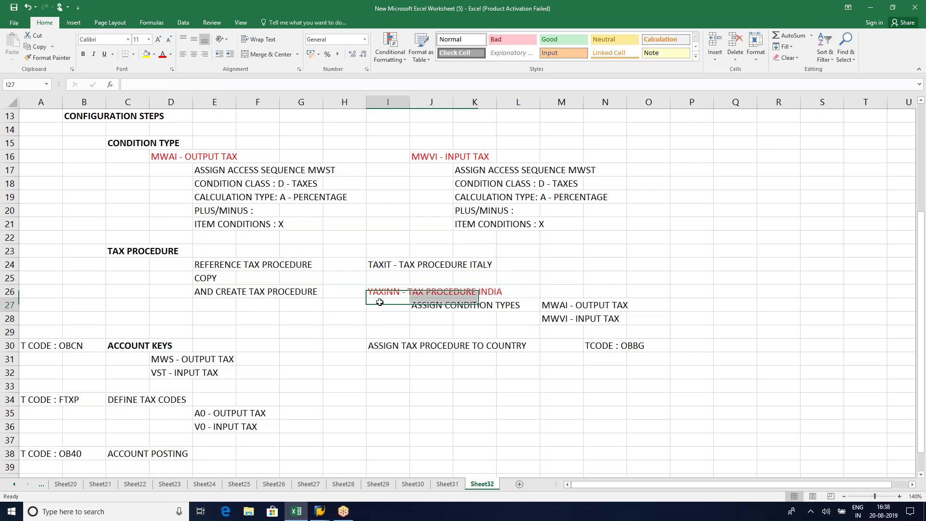
- Colour the ASSIGN TAX PROCEDURE TO COUNTRY entry in row 30 red
{"action": "left_click_drag", "start_coordinate": [555, 305], "coordinate": [649, 316]}
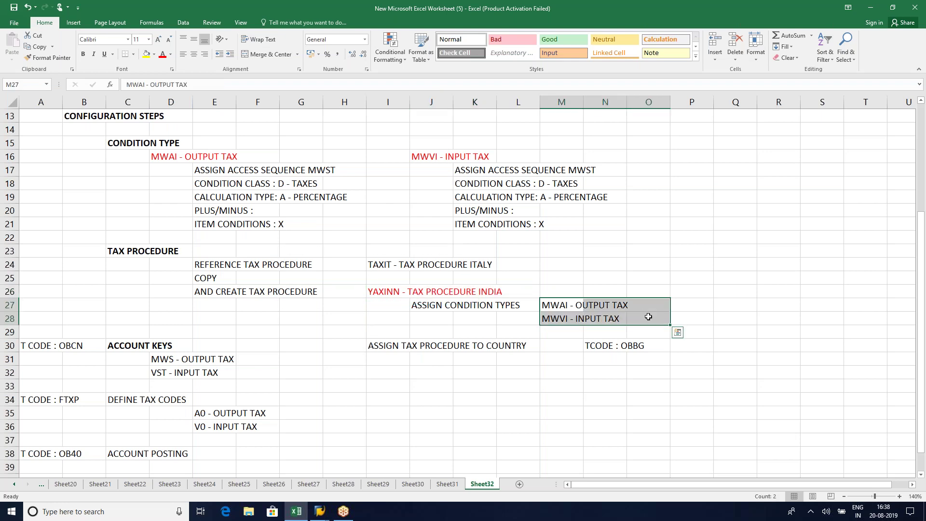
{"action": "left_click", "coordinate": [371, 320]}
{"action": "left_click", "coordinate": [376, 346]}
{"action": "left_click_drag", "start_coordinate": [377, 345], "coordinate": [560, 346]}
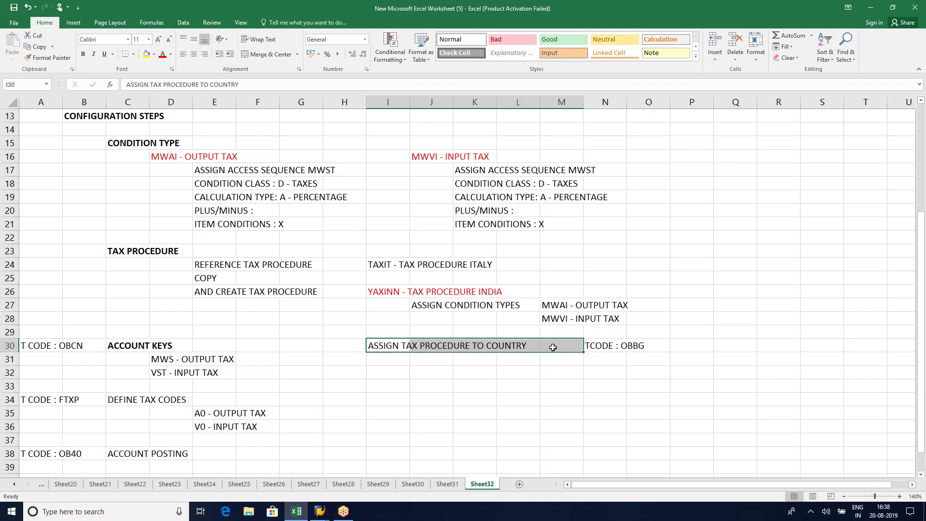
{"action": "left_click", "coordinate": [161, 54]}
{"action": "left_click", "coordinate": [438, 386]}
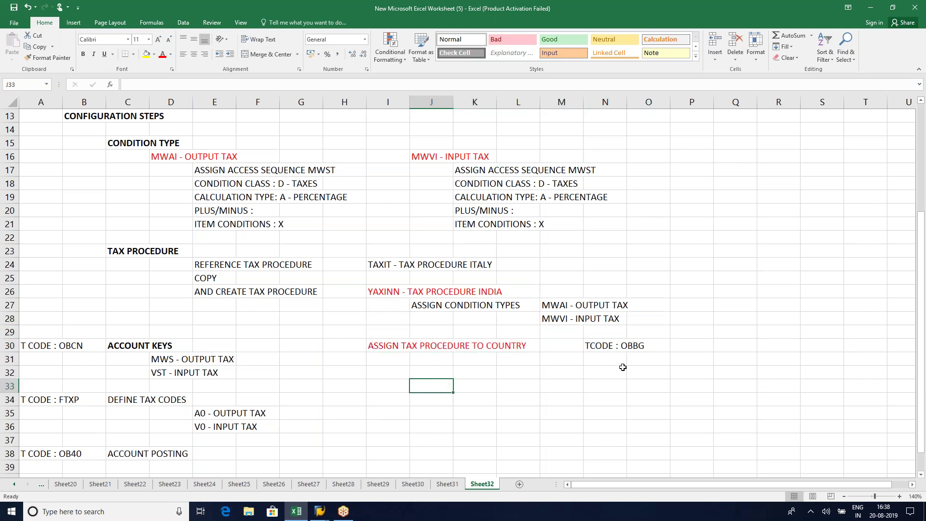
{"action": "left_click", "coordinate": [627, 371]}
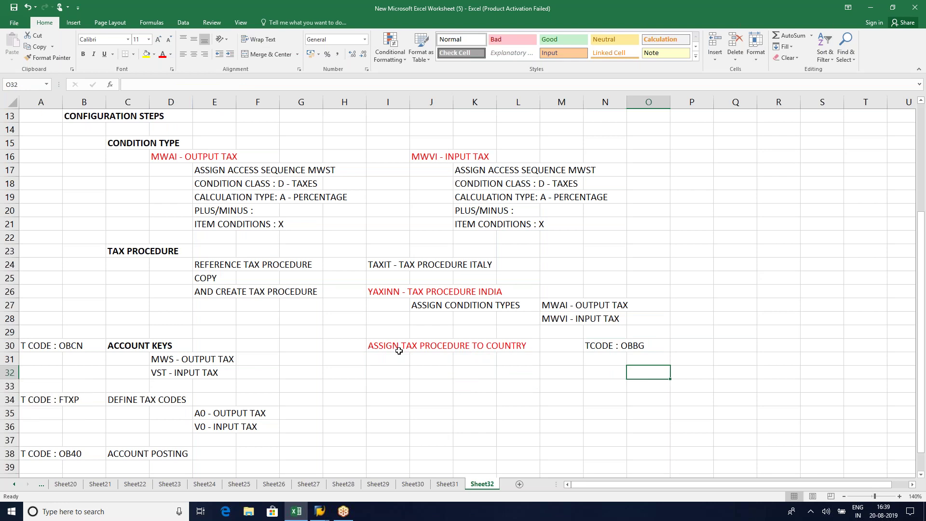
{"action": "scroll", "coordinate": [399, 351], "scroll_direction": "down", "scroll_amount": 1}
{"action": "left_click", "coordinate": [128, 317]}
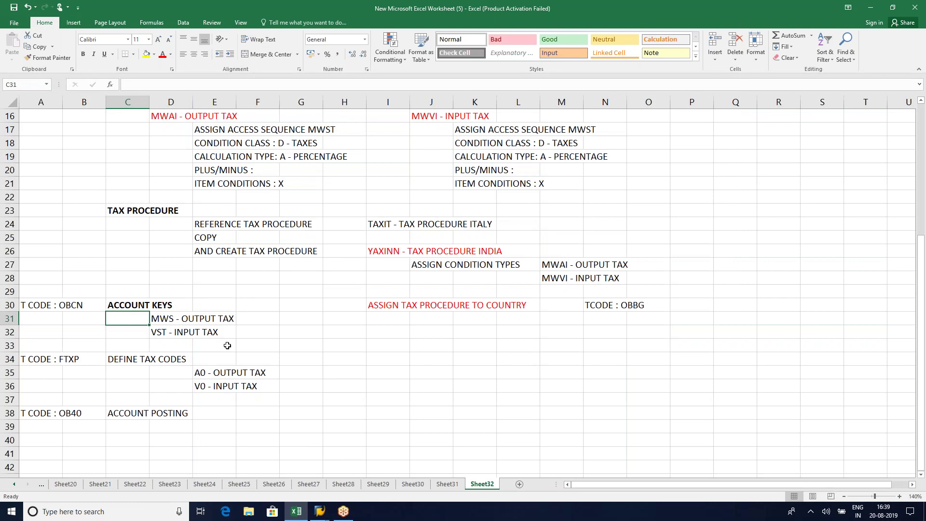
{"action": "left_click", "coordinate": [511, 328]}
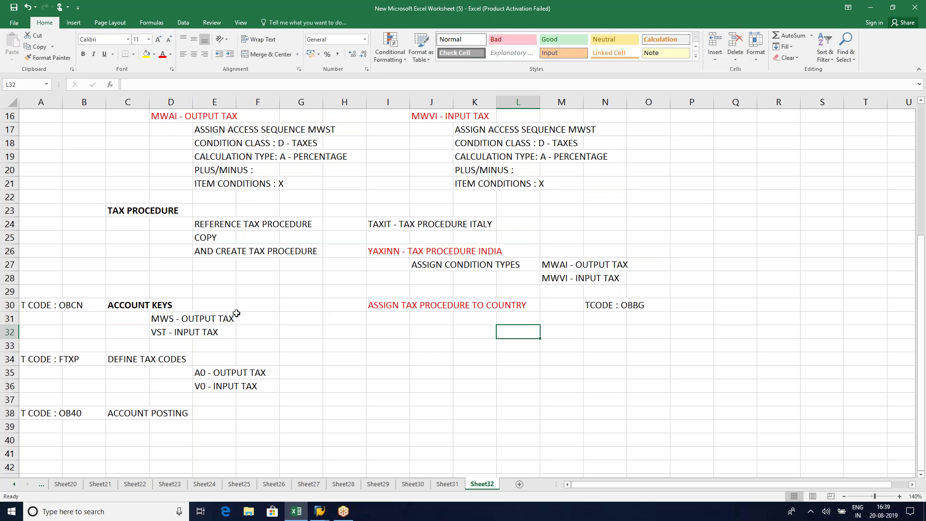
{"action": "left_click", "coordinate": [316, 319]}
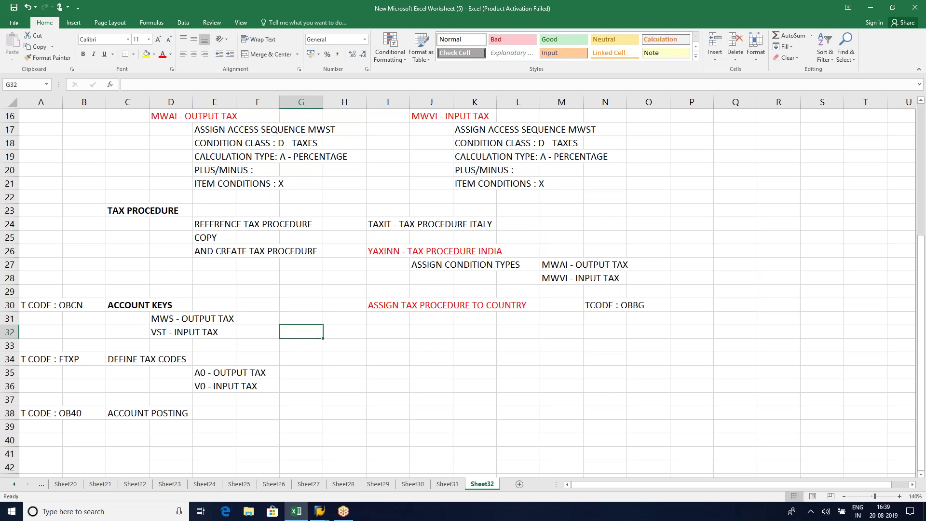
- Make the DEFINE TAX CODES heading in C34 and the ACCOUNT POSTING heading in C38 bold
{"action": "left_click", "coordinate": [133, 369]}
{"action": "left_click", "coordinate": [132, 363]}
{"action": "key", "text": "ctrl+b"}
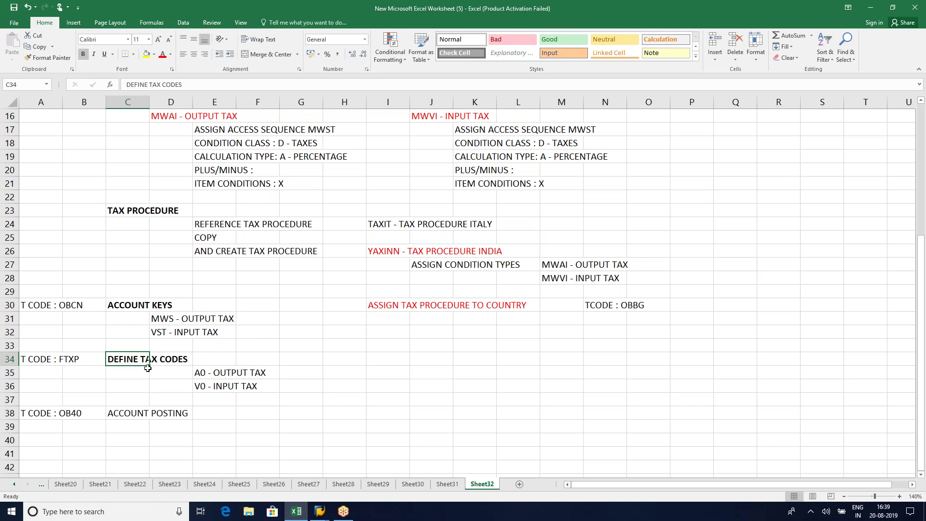
{"action": "left_click", "coordinate": [301, 382]}
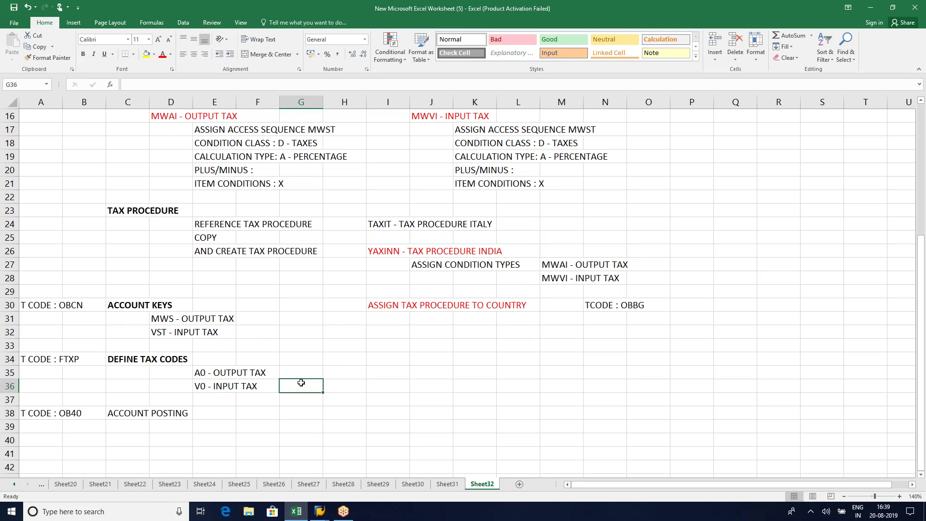
{"action": "left_click", "coordinate": [140, 418]}
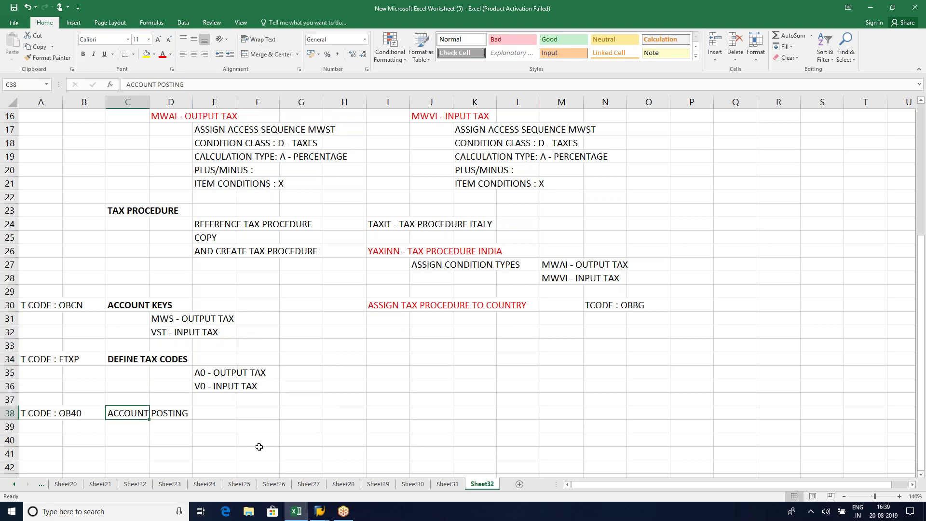
{"action": "key", "text": "ctrl+b"}
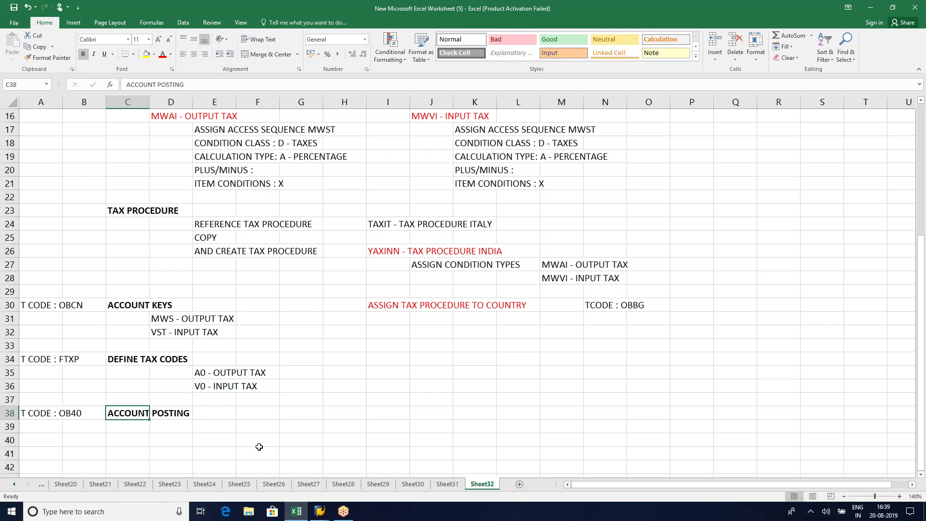
- Record the account postings A0 - 175000 in E39 and V0 - 154000 in E40 under ACCOUNT POSTING
{"action": "left_click", "coordinate": [208, 427]}
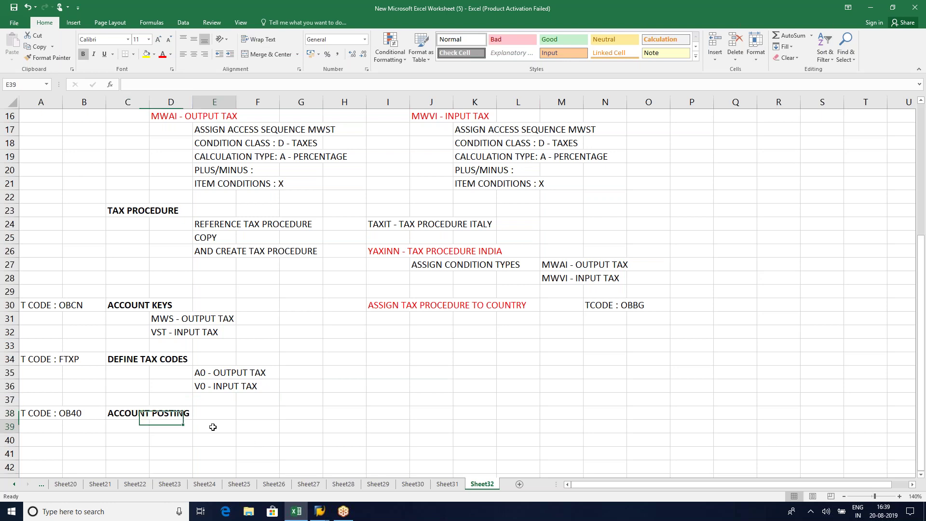
{"action": "type", "text": "A0 "}
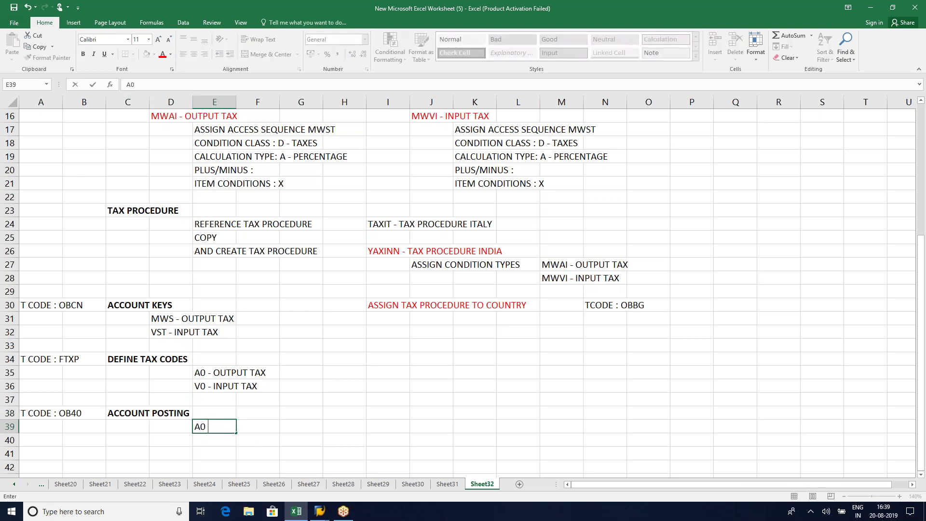
{"action": "type", "text": "- 17000"}
{"action": "key", "text": "BackSpace"}
{"action": "key", "text": "BackSpace"}
{"action": "key", "text": "BackSpace"}
{"action": "type", "text": "5000"}
{"action": "key", "text": "Return"}
{"action": "type", "text": "V"}
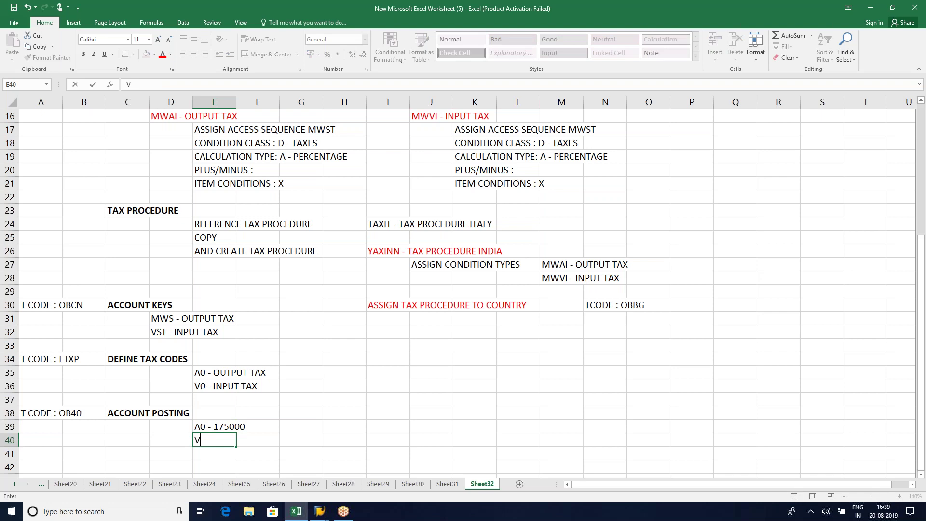
{"action": "type", "text": "0 - 154000"}
{"action": "key", "text": "Return"}
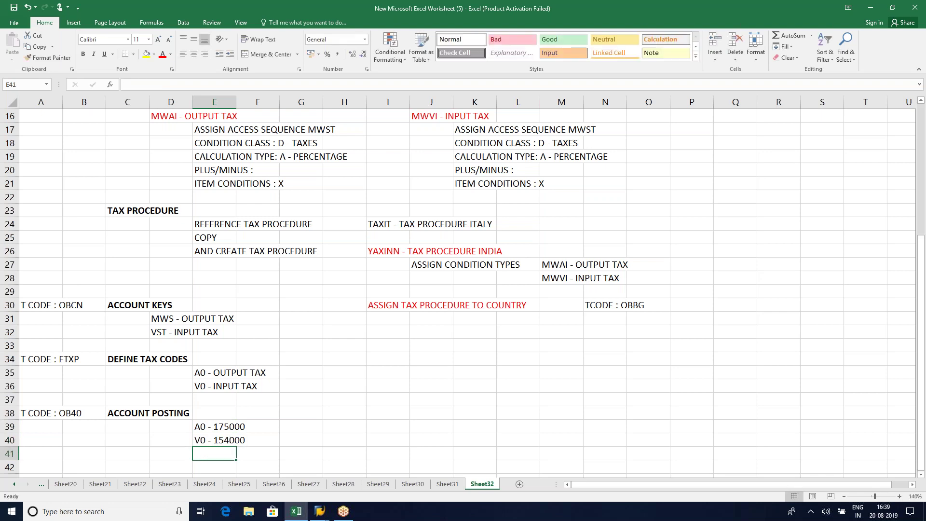
{"action": "left_click", "coordinate": [388, 426]}
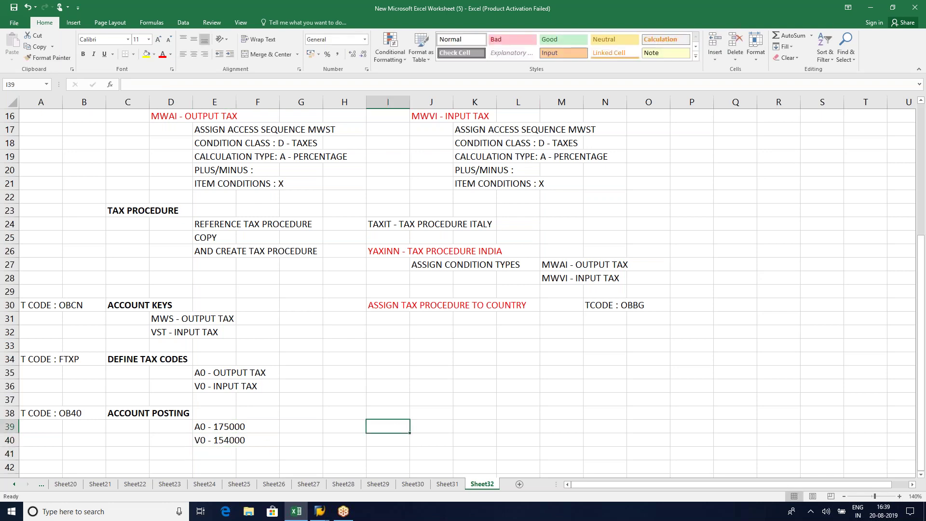
- Add the bold heading SD CONFIGURATION STEPS in cell B43, below the account postings
{"action": "scroll", "coordinate": [458, 290], "scroll_direction": "up", "scroll_amount": 2}
{"action": "scroll", "coordinate": [459, 289], "scroll_direction": "down", "scroll_amount": 2}
{"action": "scroll", "coordinate": [87, 318], "scroll_direction": "down", "scroll_amount": 4}
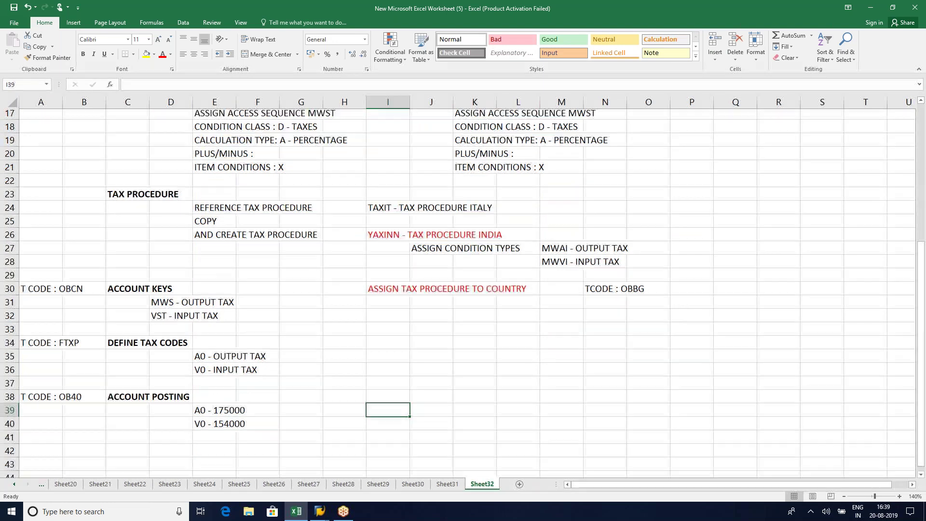
{"action": "left_click", "coordinate": [86, 319]}
{"action": "type", "text": "SD "}
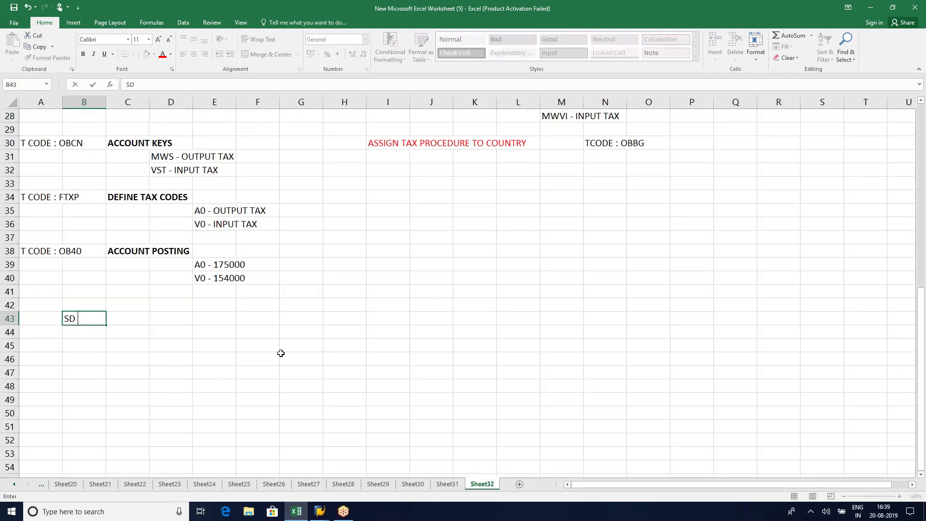
{"action": "type", "text": "CONFIGURAT"}
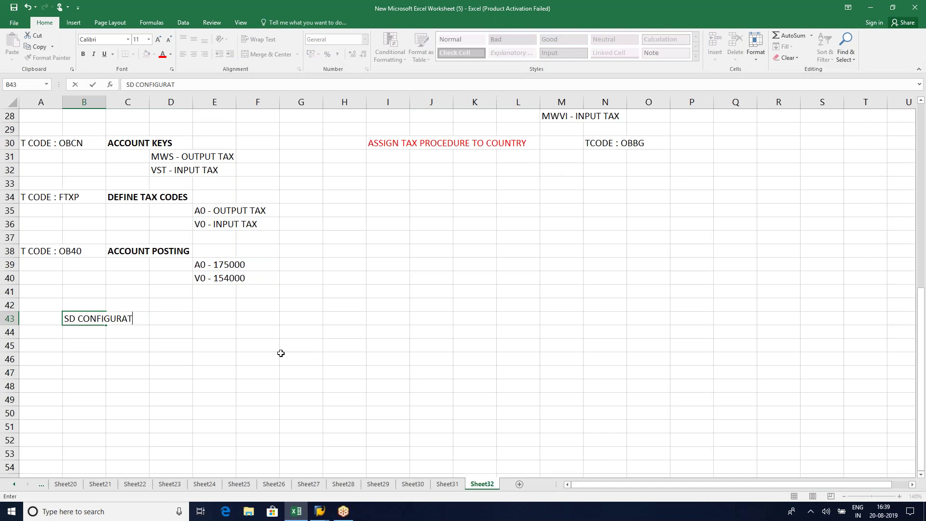
{"action": "type", "text": "ION STEPS"}
{"action": "key", "text": "Return"}
{"action": "key", "text": "Up"}
{"action": "key", "text": "ctrl+b"}
{"action": "left_click", "coordinate": [120, 346]}
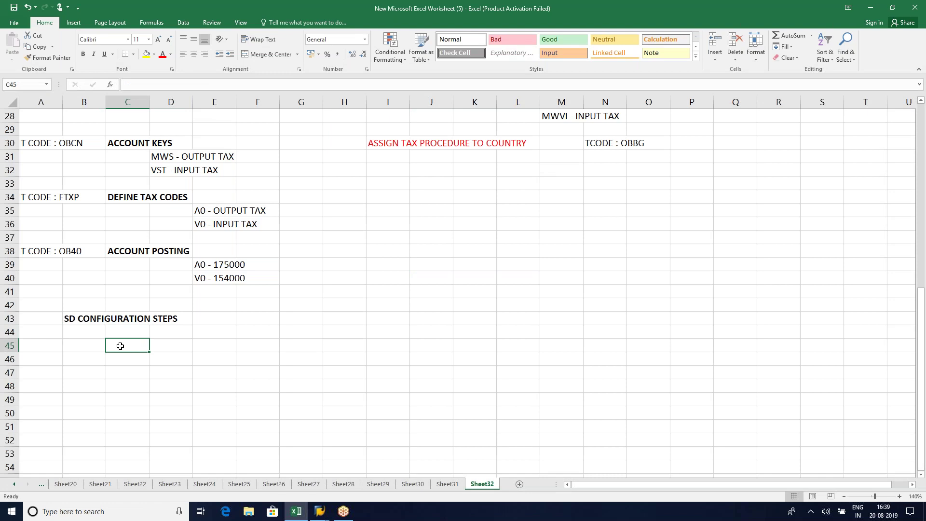
- Switch to the SAP account determination session, start transaction SPRO from it and display the SAP Reference IMG
{"action": "left_click", "coordinate": [325, 514]}
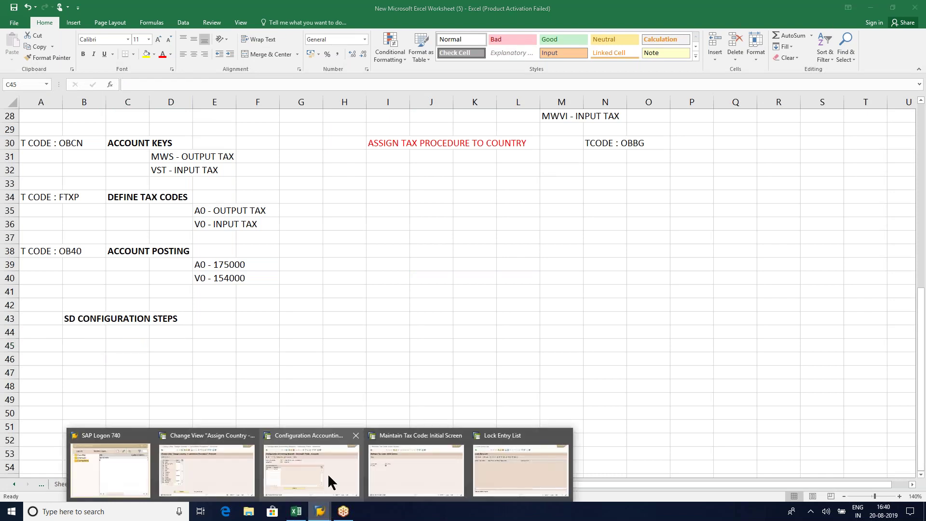
{"action": "left_click", "coordinate": [328, 474]}
{"action": "left_click", "coordinate": [77, 51]}
{"action": "type", "text": "/NSPRO"}
{"action": "key", "text": "Return"}
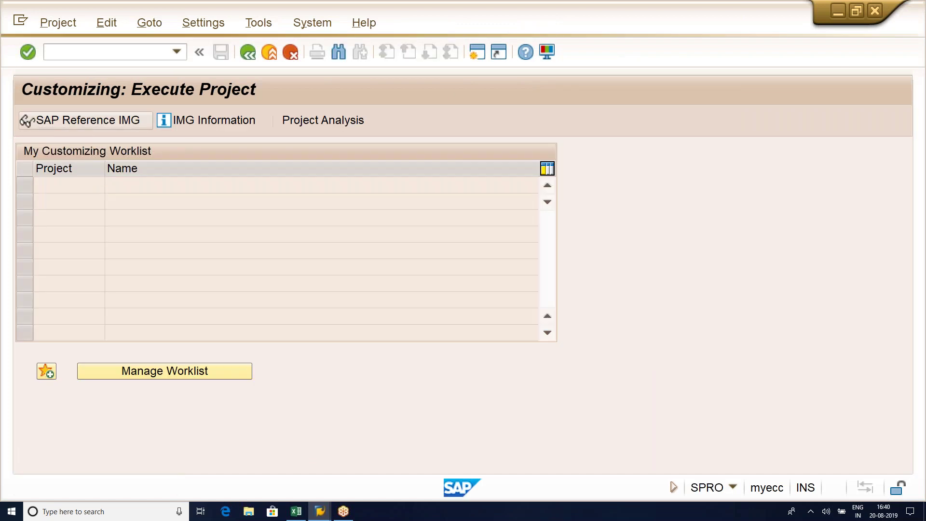
{"action": "key", "text": "F5"}
- Expand Sales and Distribution, Basic Functions and Taxes in the IMG and select Define Tax Determination Rules
{"action": "scroll", "coordinate": [254, 318], "scroll_direction": "down", "scroll_amount": 1}
{"action": "scroll", "coordinate": [251, 321], "scroll_direction": "down", "scroll_amount": 6}
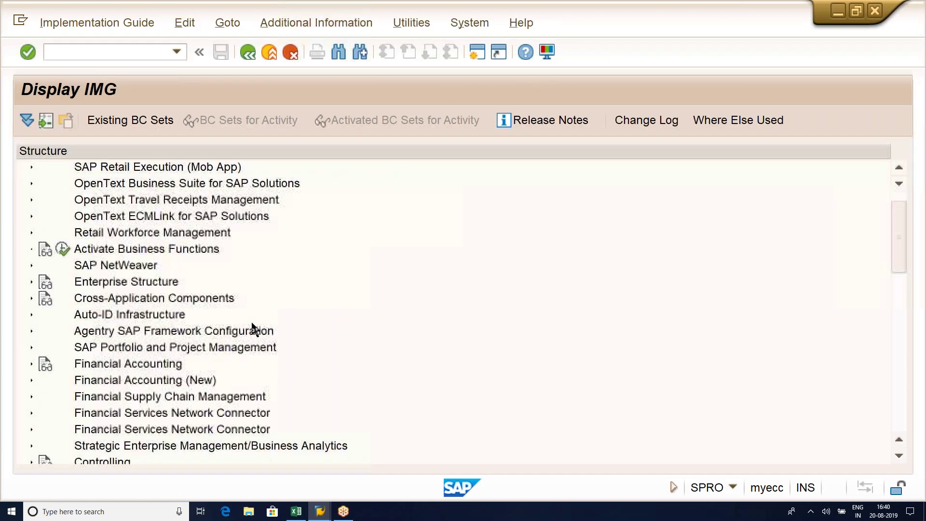
{"action": "left_click", "coordinate": [136, 349]}
{"action": "left_click", "coordinate": [31, 347]}
{"action": "left_click", "coordinate": [101, 204]}
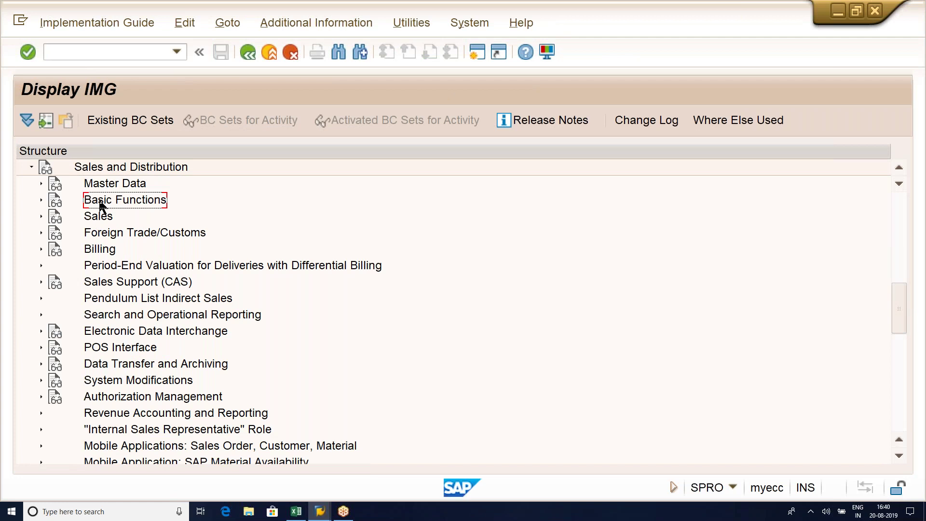
{"action": "left_click", "coordinate": [41, 200]}
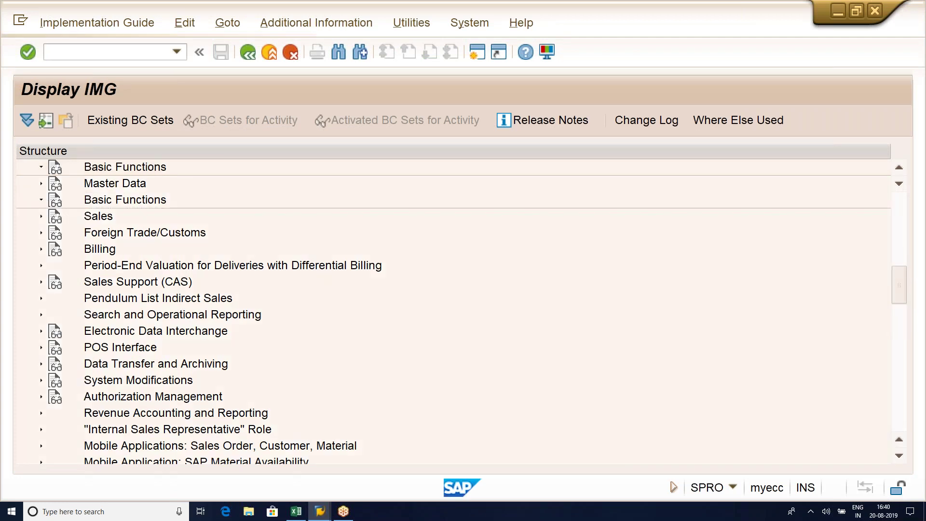
{"action": "left_click", "coordinate": [109, 234]}
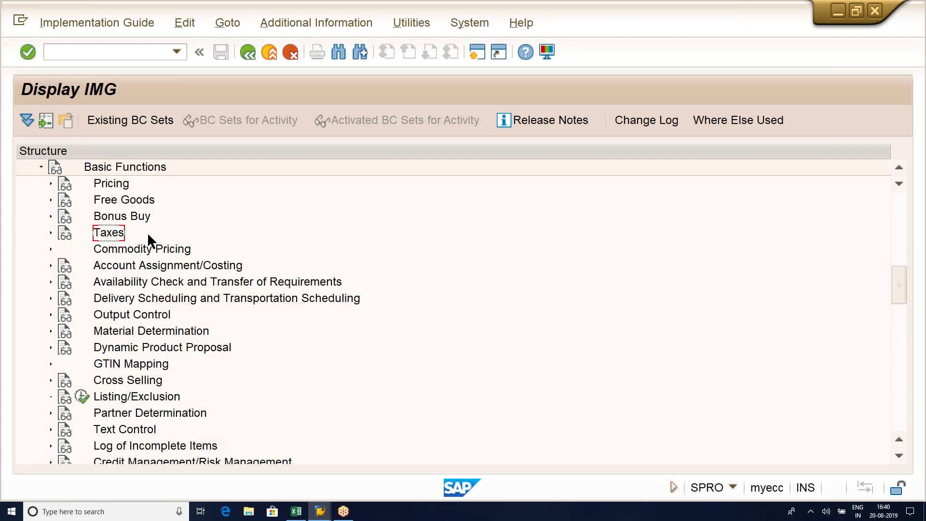
{"action": "left_click", "coordinate": [51, 233]}
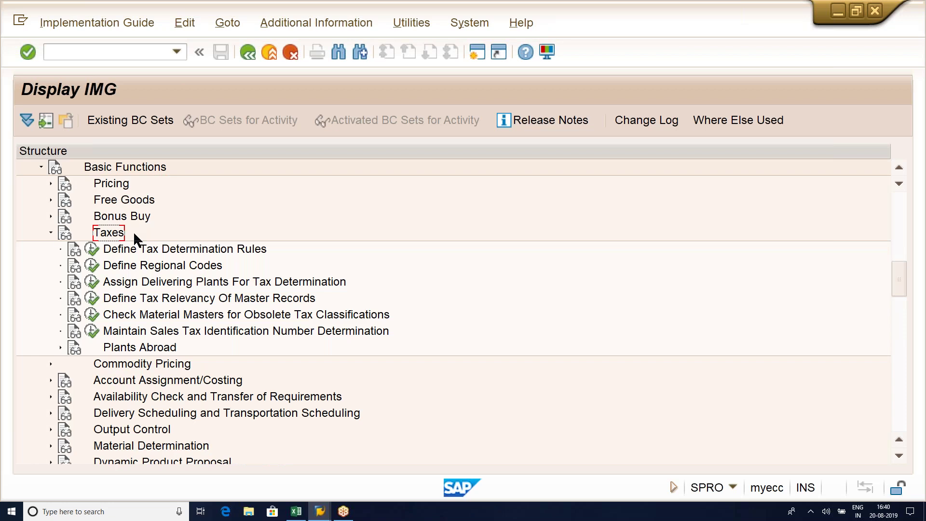
{"action": "left_click", "coordinate": [157, 248]}
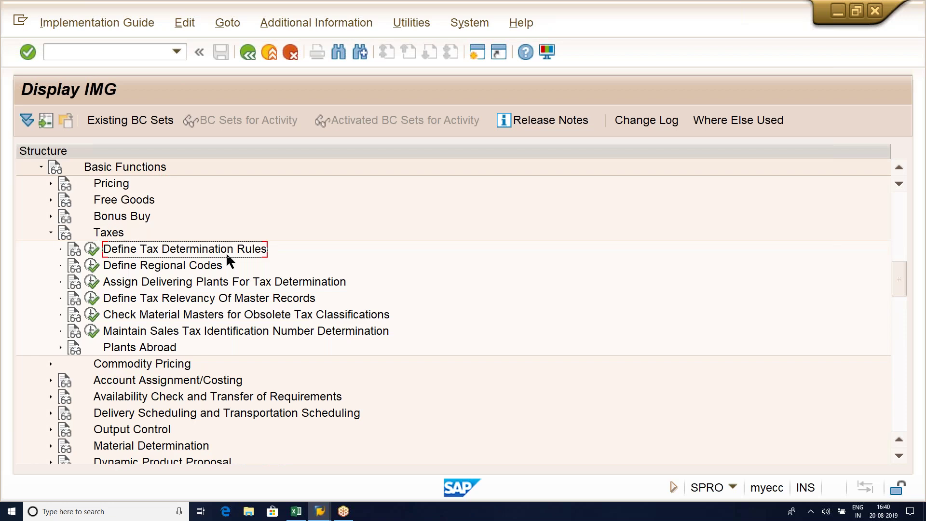
- Switch to the Excel worksheet and enter DEFINE TAX DETERMINATION RULE in C45 under SD CONFIGURATION STEPS
{"action": "left_click", "coordinate": [297, 512]}
{"action": "type", "text": "DEFI"}
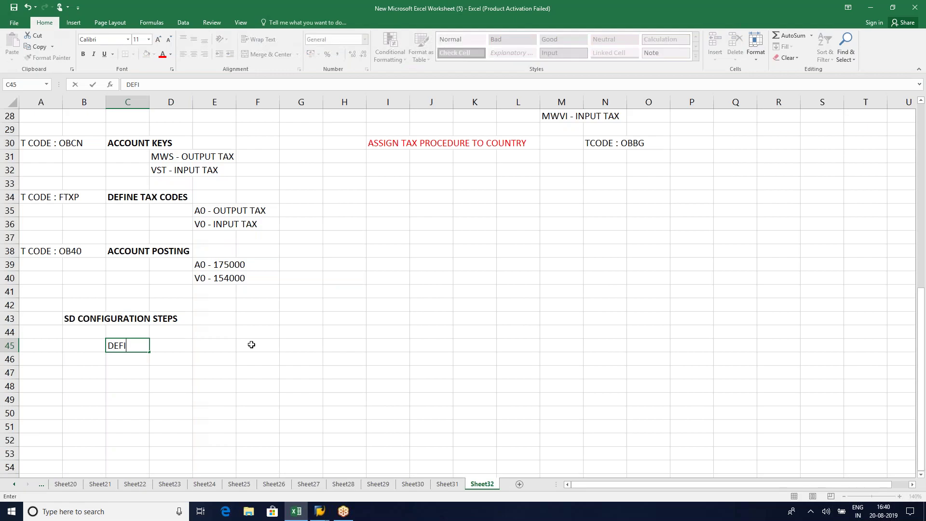
{"action": "type", "text": "NE TAX DETERMINATIO"}
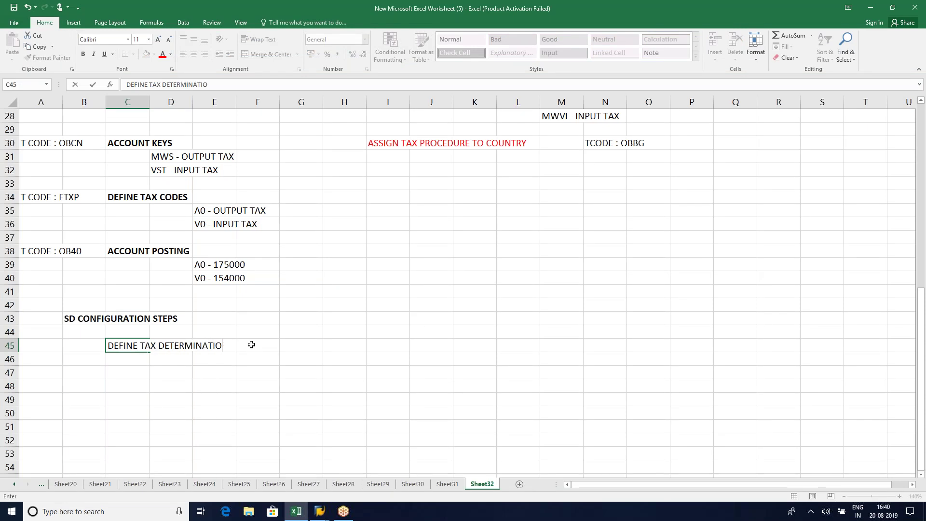
{"action": "type", "text": "N RULE"}
{"action": "key", "text": "Return"}
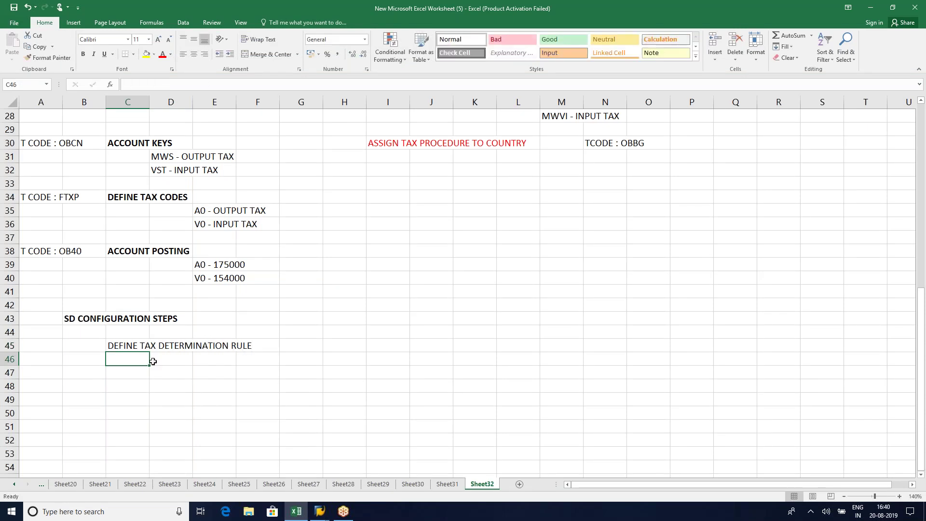
{"action": "left_click", "coordinate": [132, 341]}
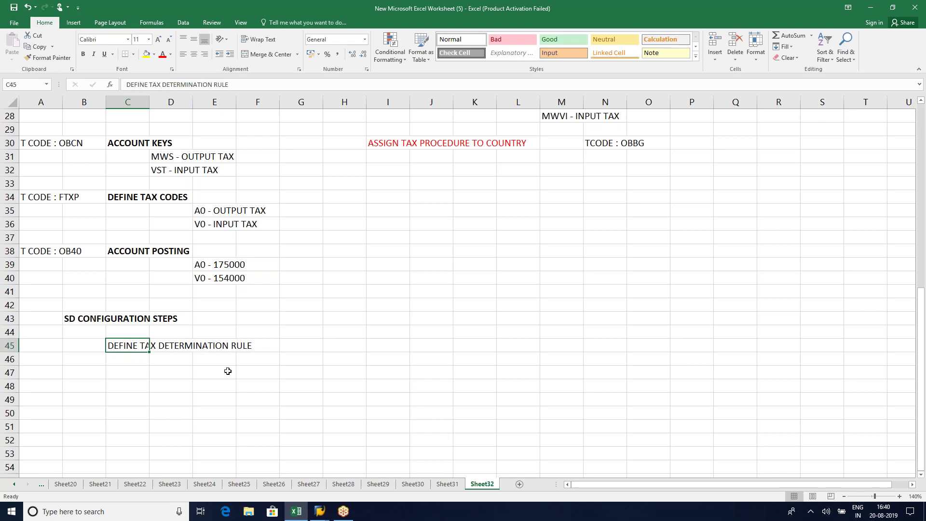
- Format the DEFINE TAX DETERMINATION RULE heading in C45 in a blue font colour and bold
{"action": "left_click", "coordinate": [170, 54]}
{"action": "left_click", "coordinate": [195, 86]}
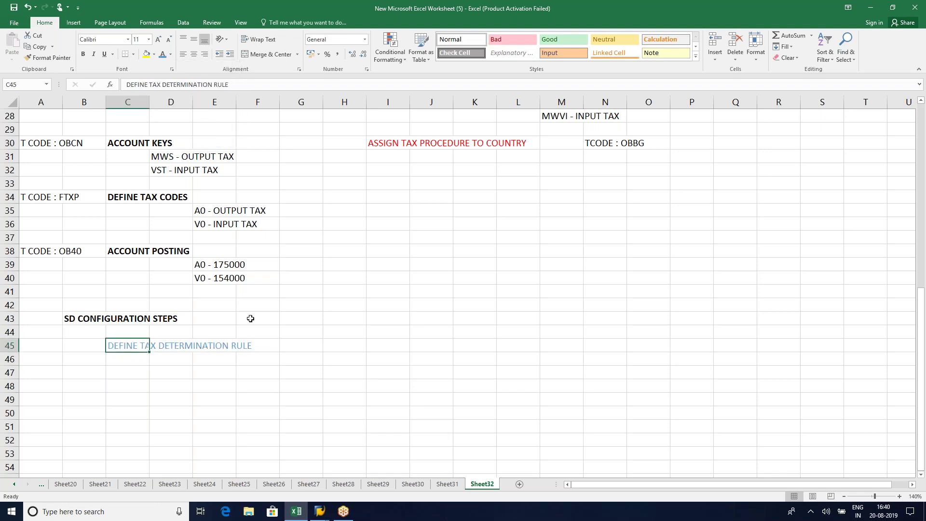
{"action": "key", "text": "ctrl+b"}
{"action": "left_click", "coordinate": [168, 363]}
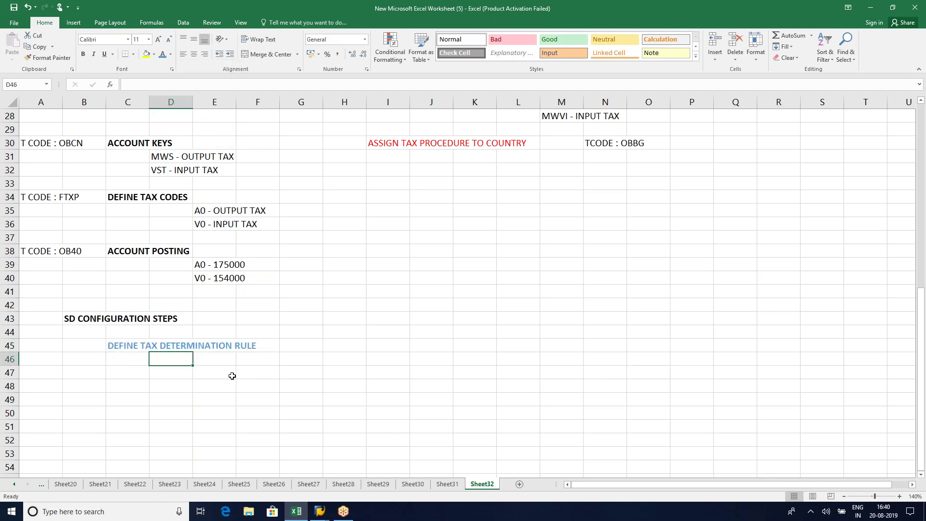
- Switch to the SAP Tax Categories by Country overview, position the list on tax country IN and check India's tax category
{"action": "key", "text": "alt+Tab"}
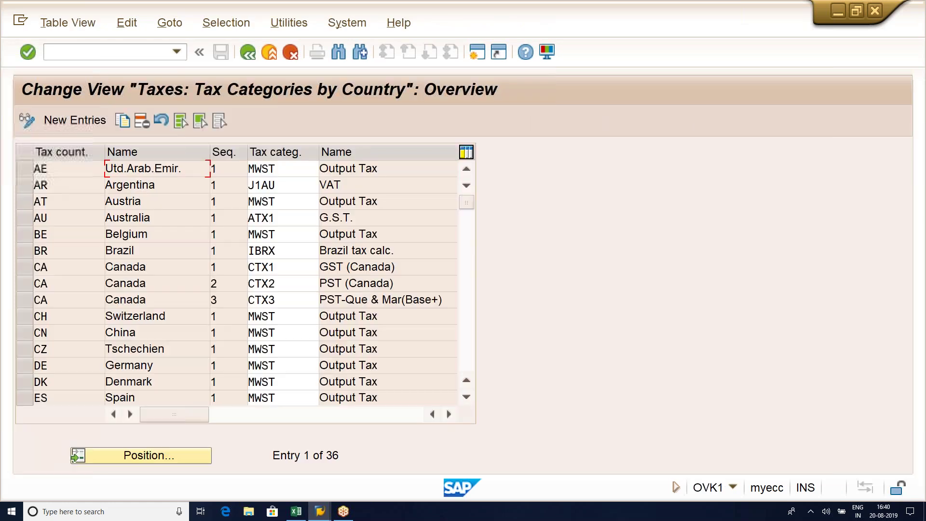
{"action": "left_click", "coordinate": [68, 165]}
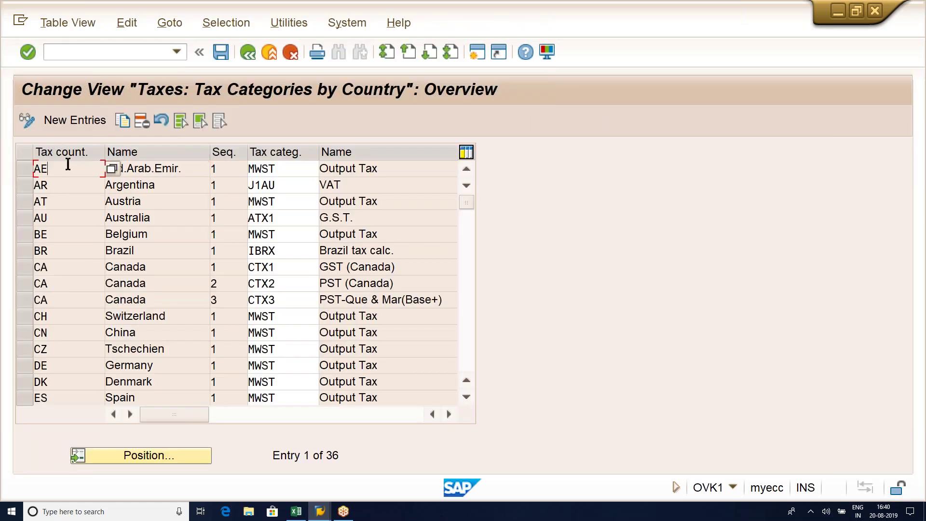
{"action": "left_click", "coordinate": [297, 169]}
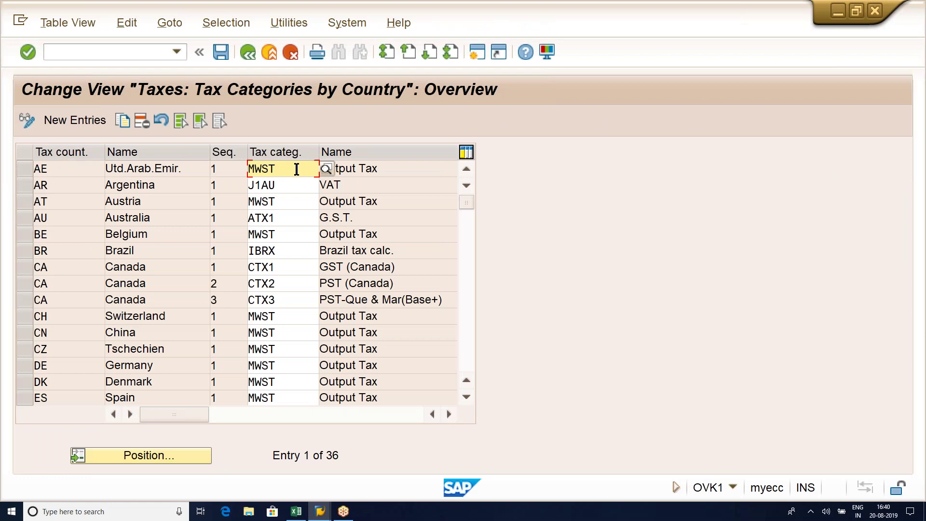
{"action": "left_click", "coordinate": [170, 455]}
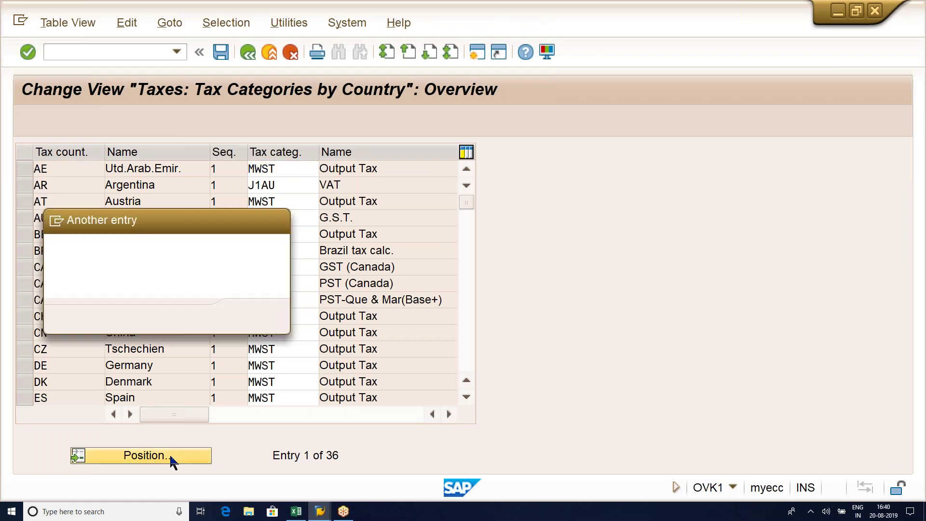
{"action": "type", "text": "IN"}
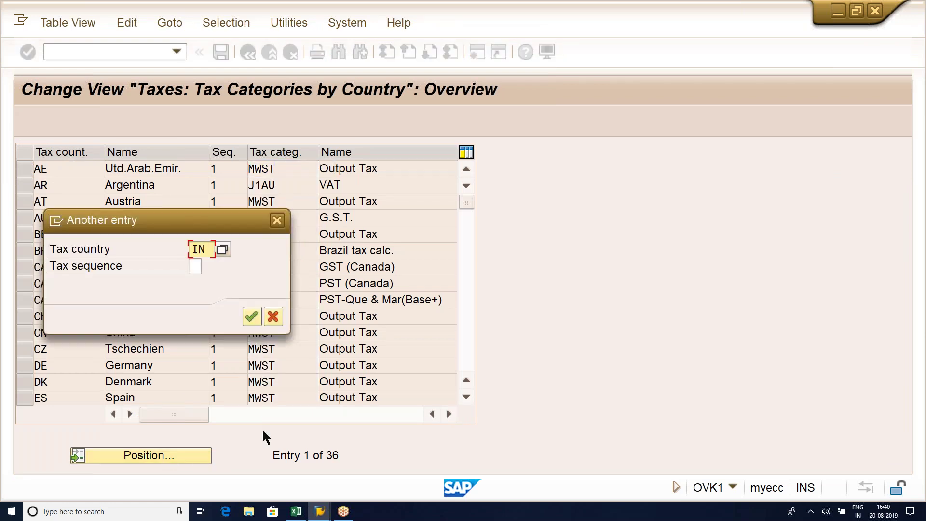
{"action": "key", "text": "Return"}
{"action": "left_click", "coordinate": [295, 172]}
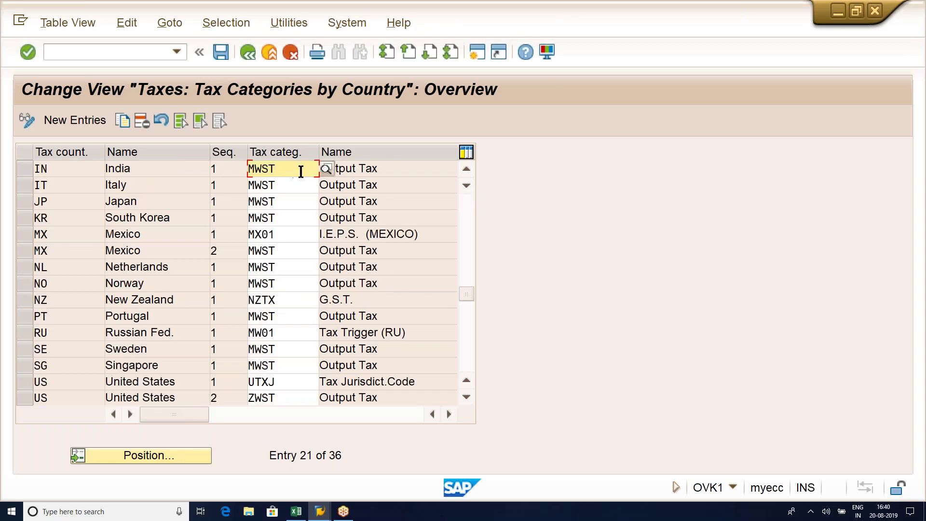
{"action": "left_click", "coordinate": [394, 172]}
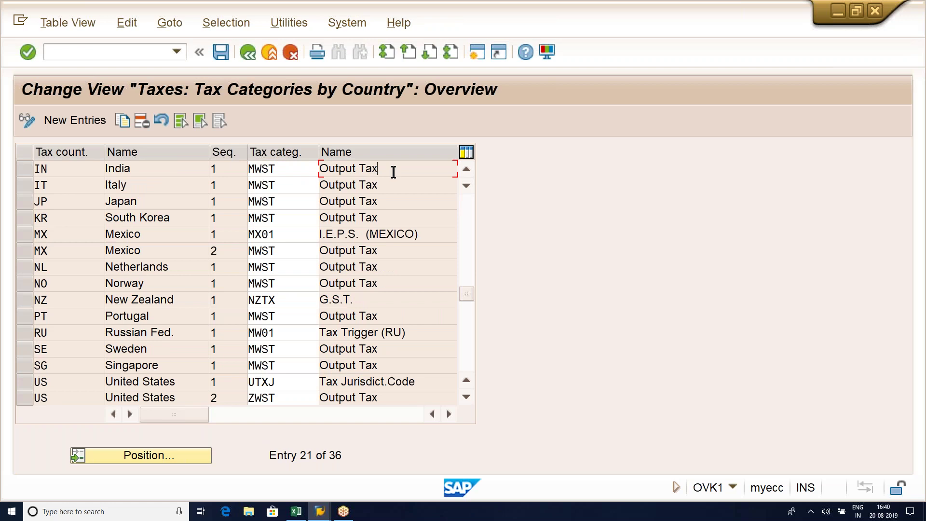
{"action": "left_click", "coordinate": [294, 173]}
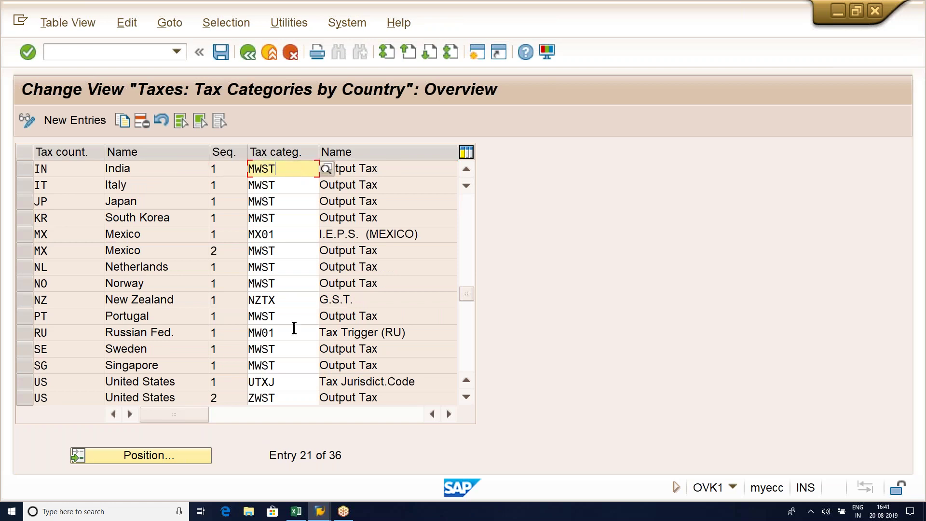
- Switch to the Excel worksheet and enter T CODE : OVK1 in A45, beside the tax determination rule heading
{"action": "left_click", "coordinate": [296, 512]}
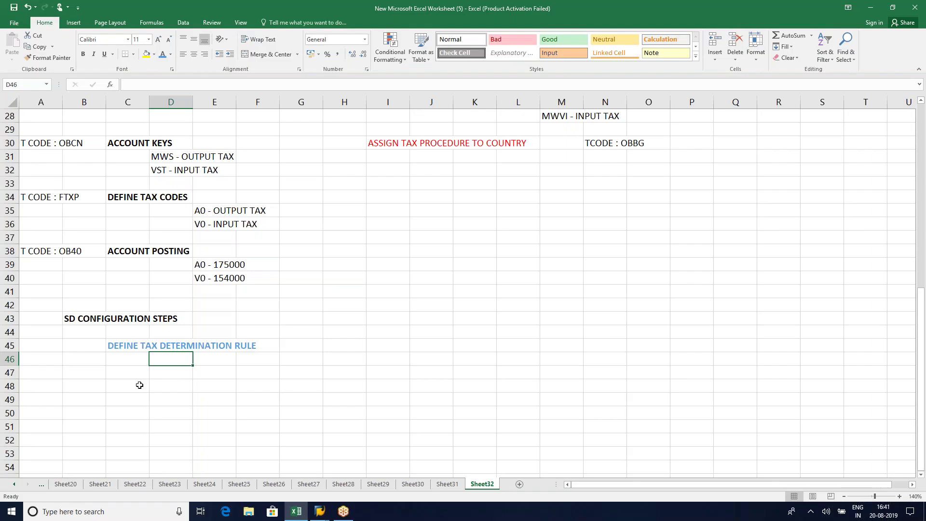
{"action": "left_click", "coordinate": [44, 349]}
{"action": "type", "text": "T CODE"}
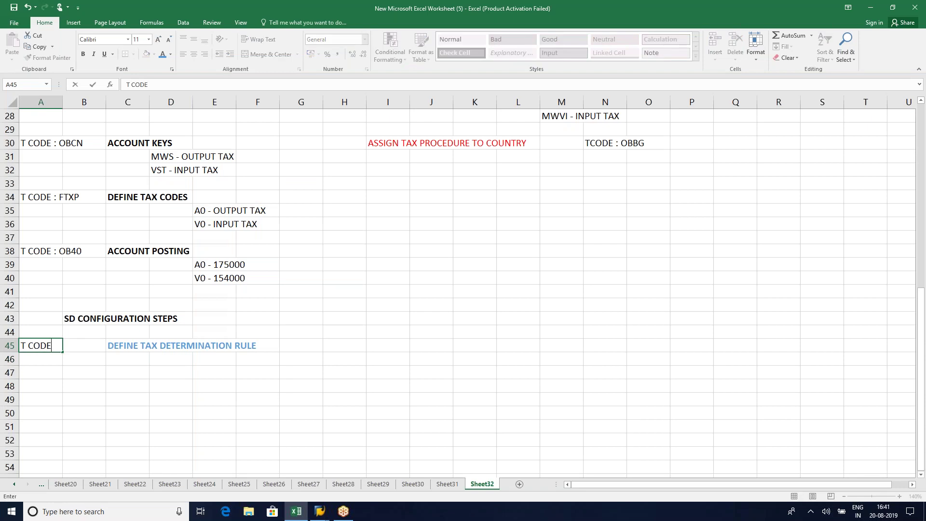
{"action": "type", "text": " : OVK1"}
- Enter the country IN - INDIA in E46, below the tax determination rule heading
{"action": "left_click", "coordinate": [226, 355]}
{"action": "type", "text": "I"}
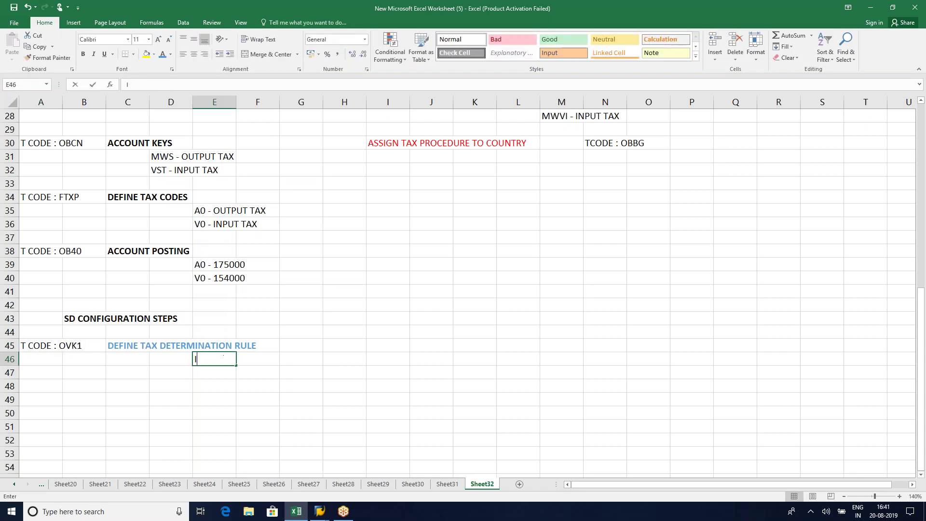
{"action": "type", "text": "N - INDIA"}
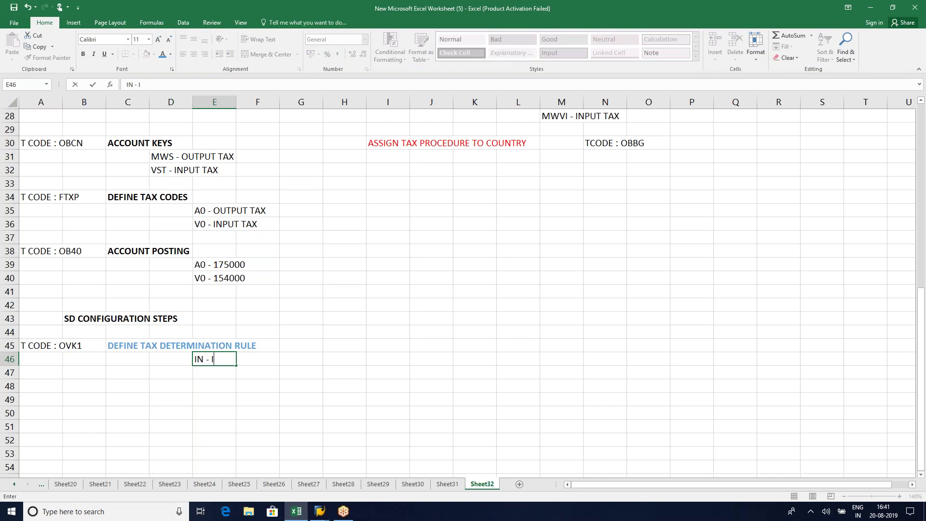
{"action": "key", "text": "Right"}
{"action": "key", "text": "Right"}
{"action": "key", "text": "Right"}
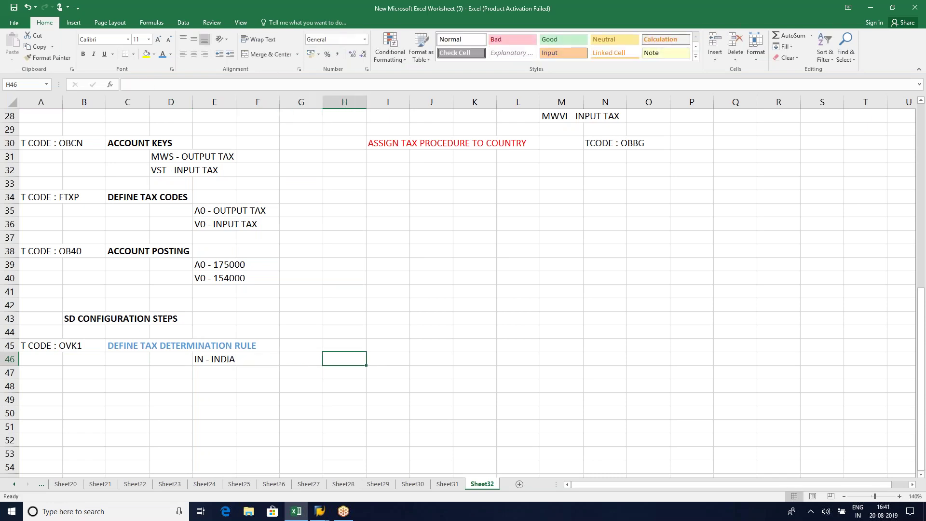
- Enter the label TAX CATEGORY in H46 and its value MWST in H47
{"action": "type", "text": "TAX CATEGORY"}
{"action": "key", "text": "Return"}
{"action": "key", "text": "Right"}
{"action": "key", "text": "Right"}
{"action": "key", "text": "Right"}
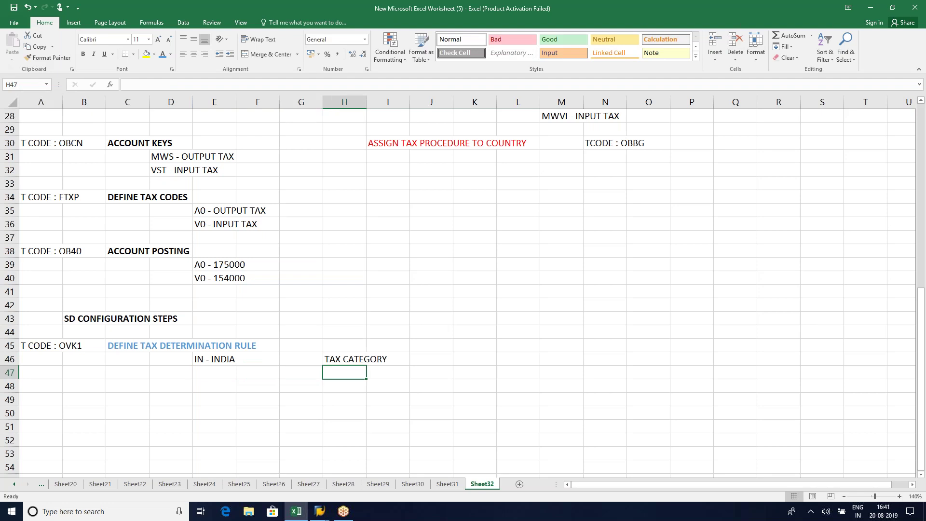
{"action": "type", "text": "MWST"}
{"action": "key", "text": "Return"}
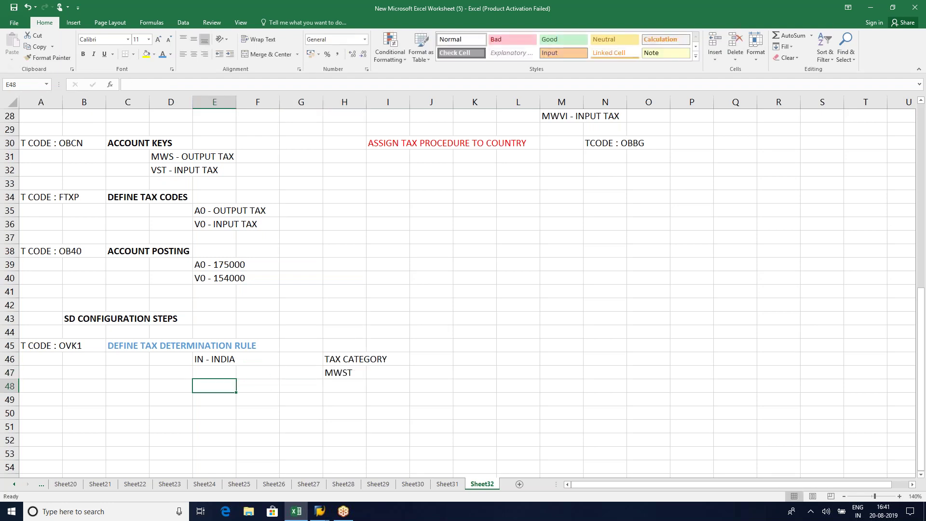
{"action": "left_click", "coordinate": [278, 407]}
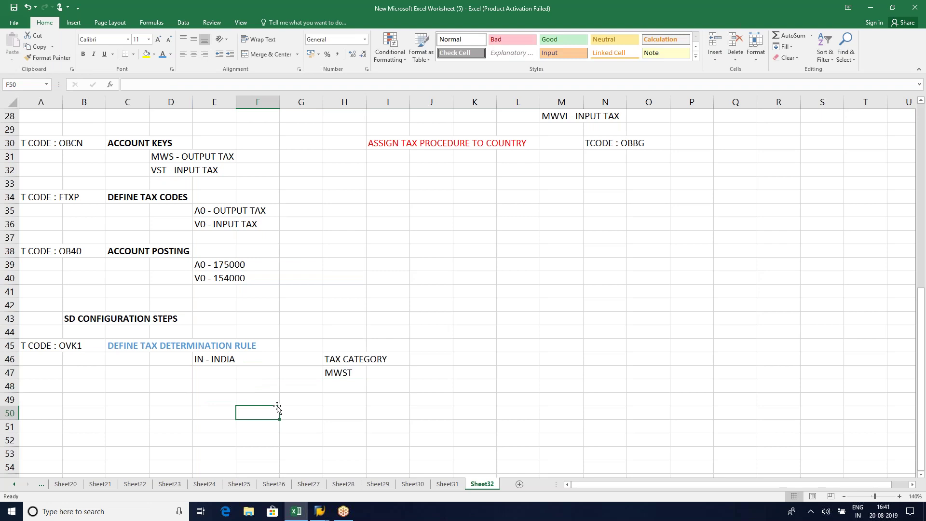
- Switch to SAP, return from India's tax category entry to the IMG and open Assign Delivering Plants For Tax Determination
{"action": "left_click", "coordinate": [320, 511]}
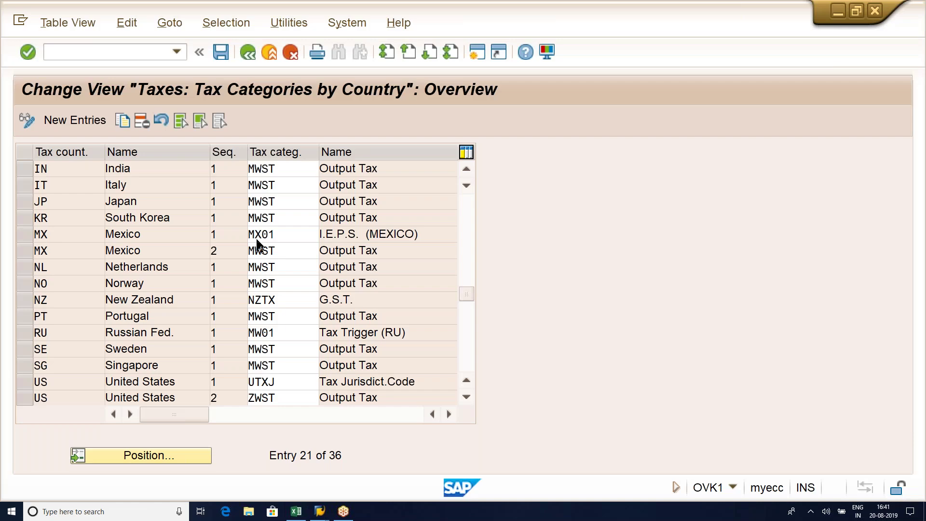
{"action": "left_click", "coordinate": [289, 168]}
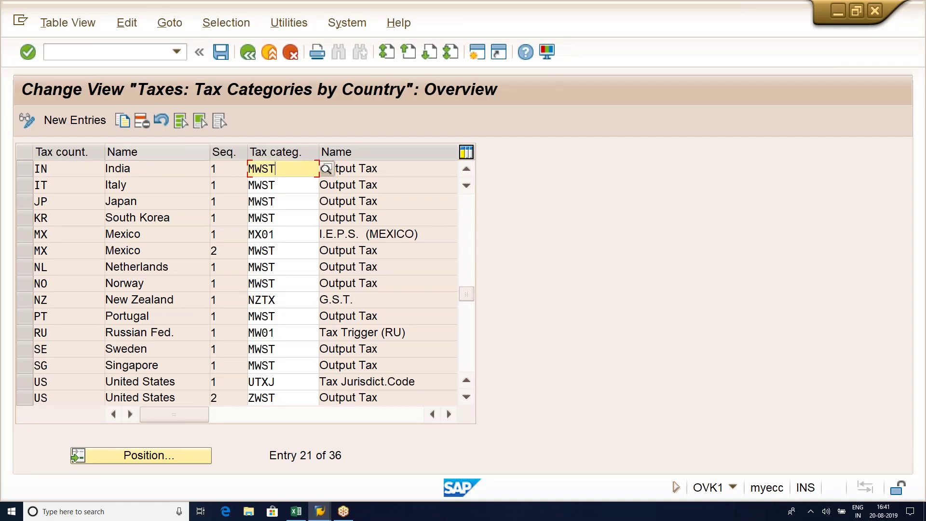
{"action": "left_click", "coordinate": [226, 170]}
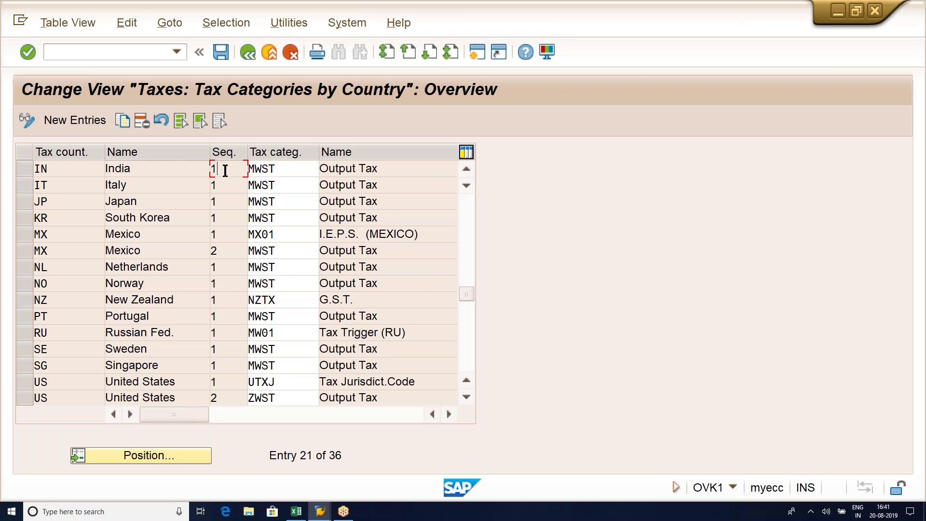
{"action": "left_click", "coordinate": [283, 169]}
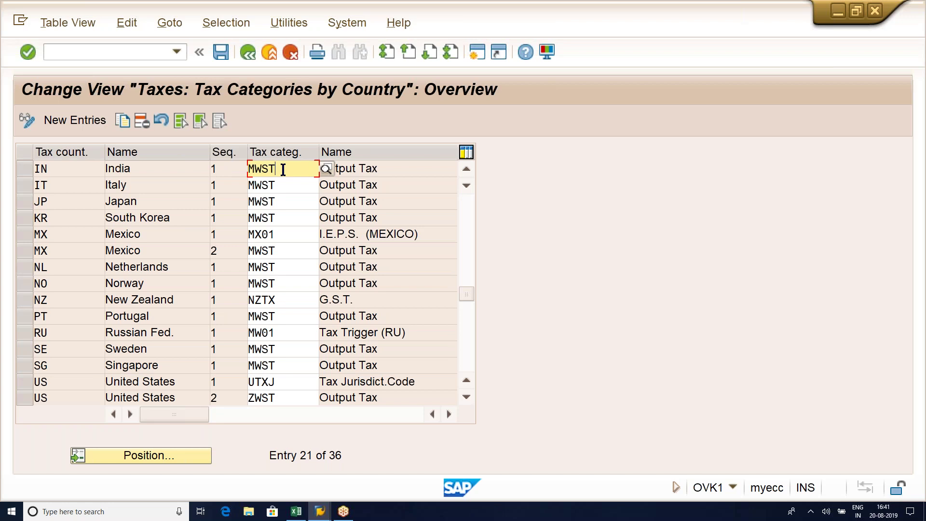
{"action": "key", "text": "F3"}
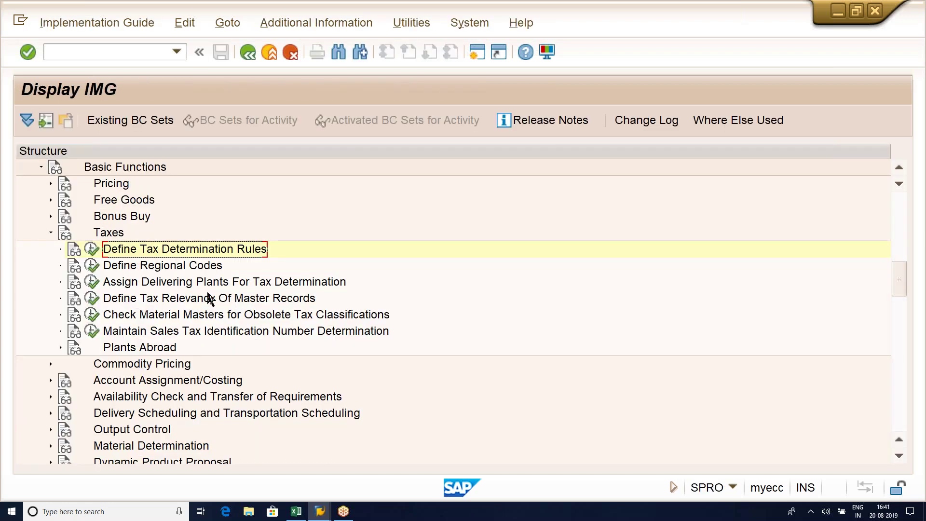
{"action": "left_click", "coordinate": [207, 285]}
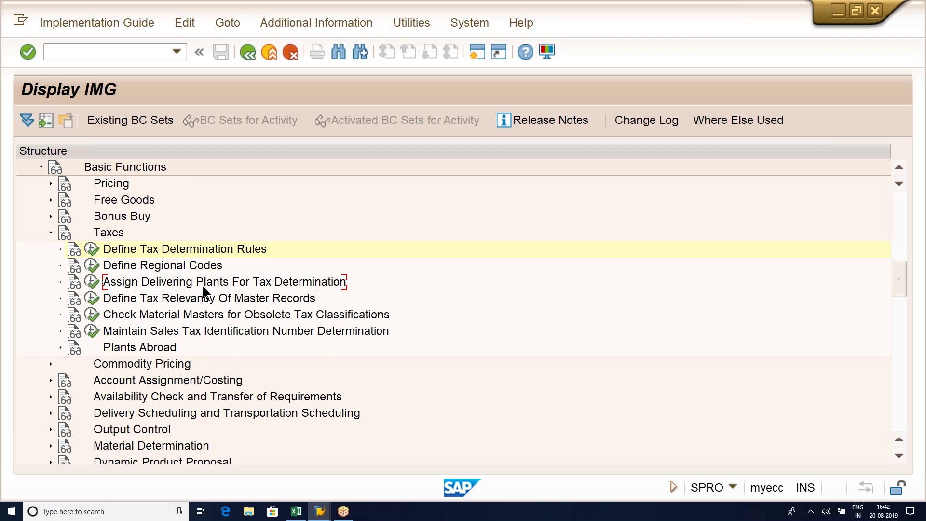
{"action": "left_click", "coordinate": [92, 283]}
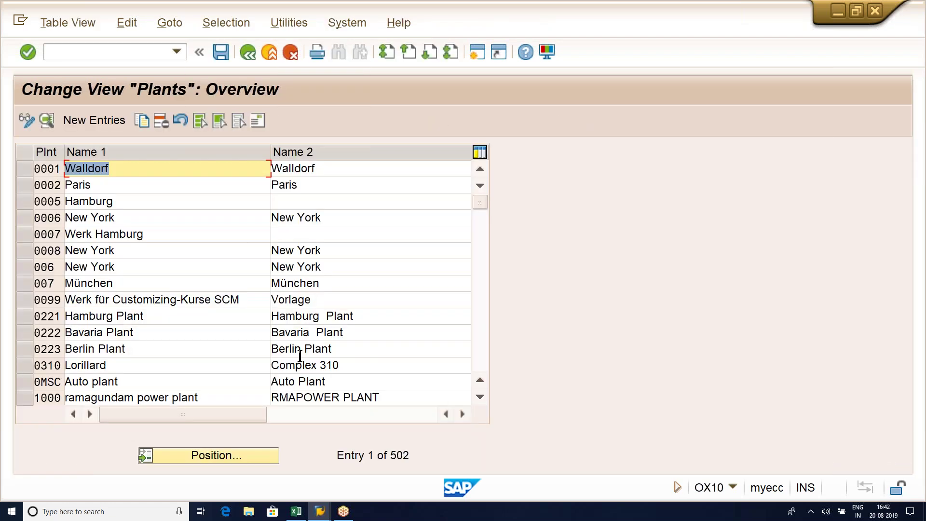
- Find plant LGP1 in the plants overview and open its address data
{"action": "left_click", "coordinate": [247, 453]}
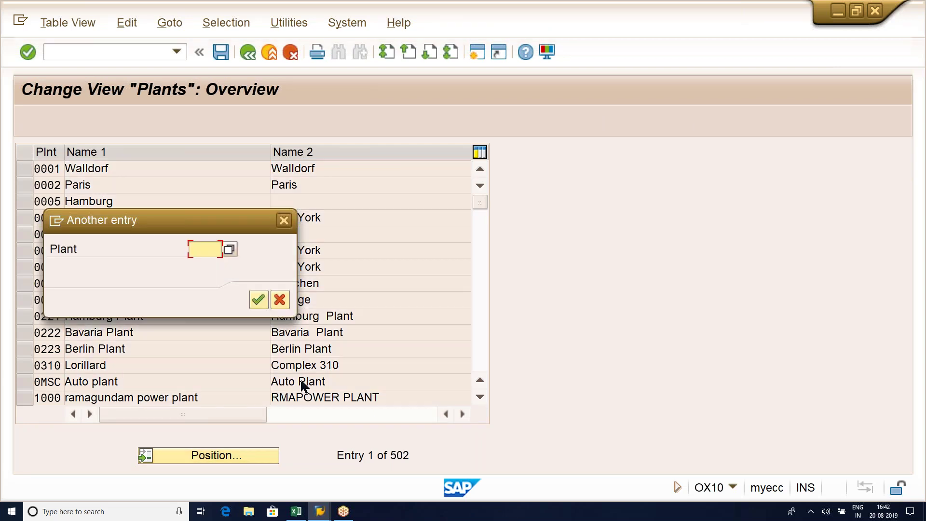
{"action": "type", "text": "LGP1"}
{"action": "key", "text": "Return"}
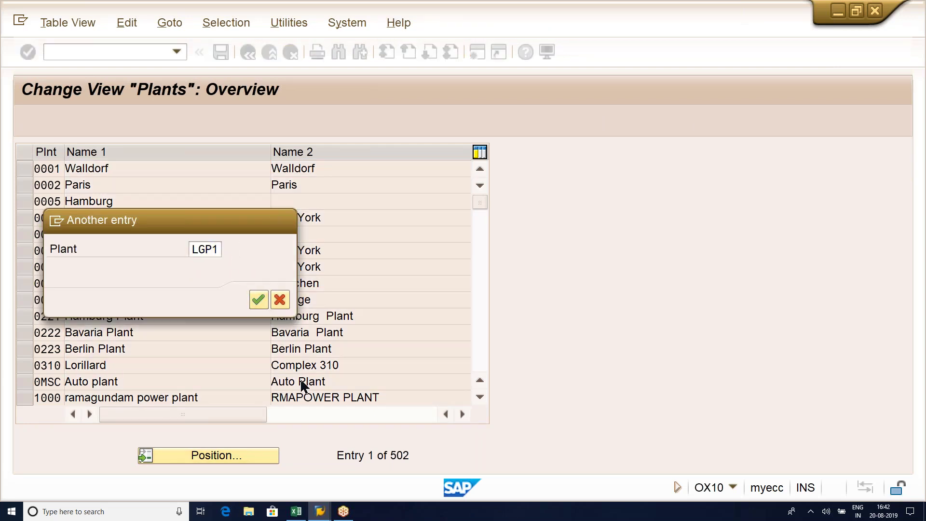
{"action": "left_click", "coordinate": [19, 168]}
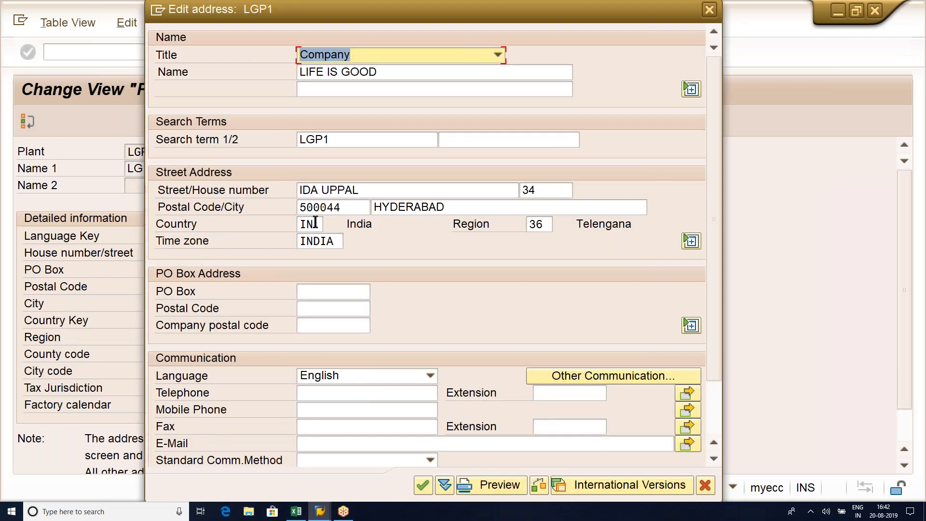
- Check the country and region in plant LGP1's address, close the address and return to the Implementation Guide structure
{"action": "left_click", "coordinate": [316, 222]}
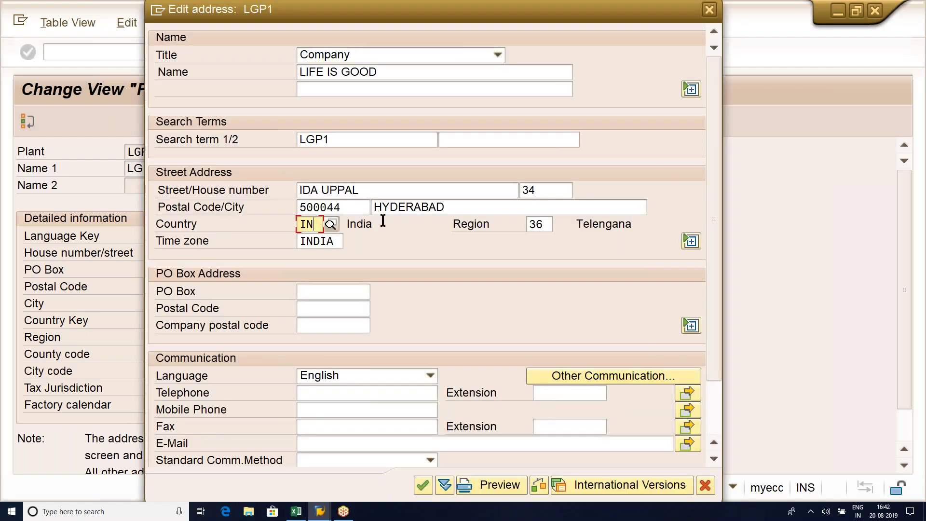
{"action": "left_click", "coordinate": [545, 227]}
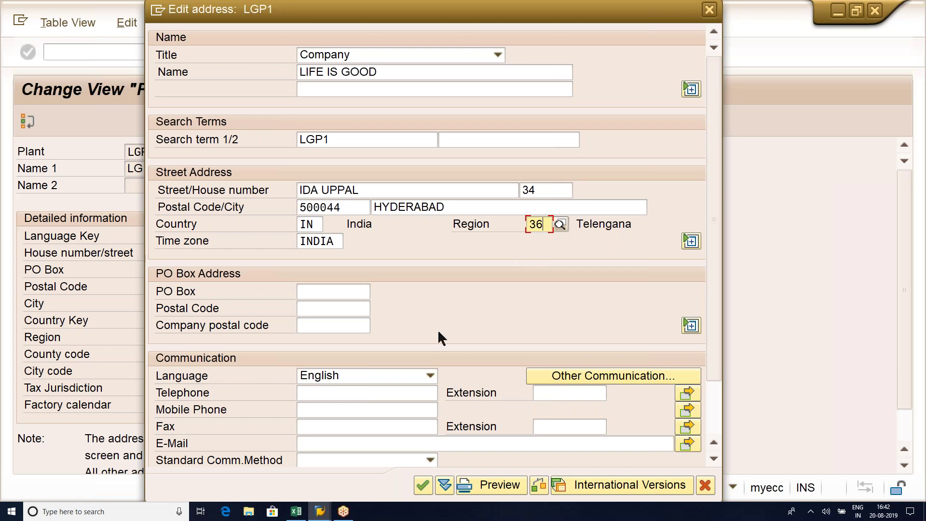
{"action": "left_click", "coordinate": [424, 481]}
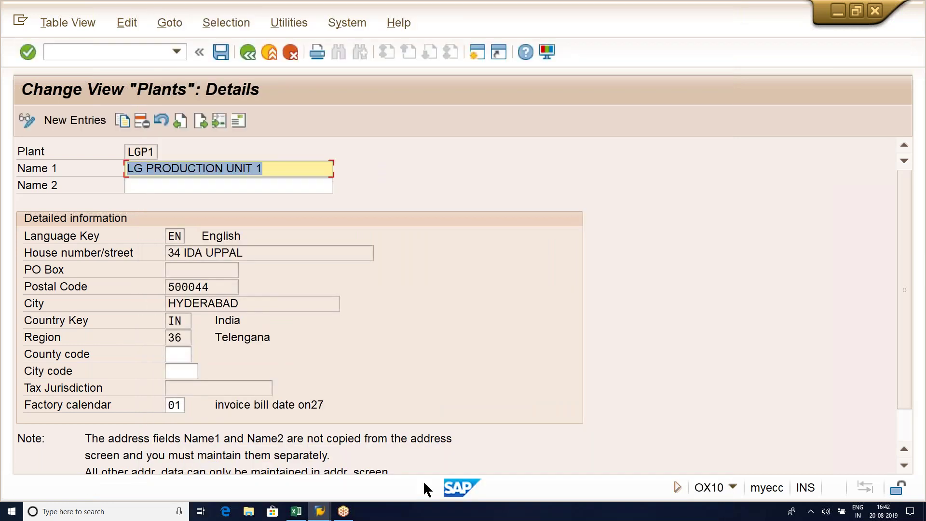
{"action": "key", "text": "F3"}
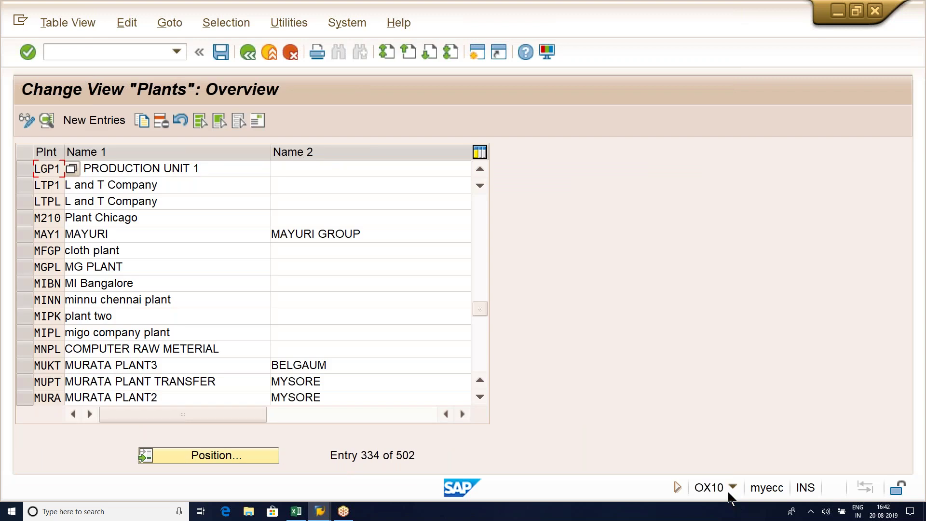
{"action": "key", "text": "F3"}
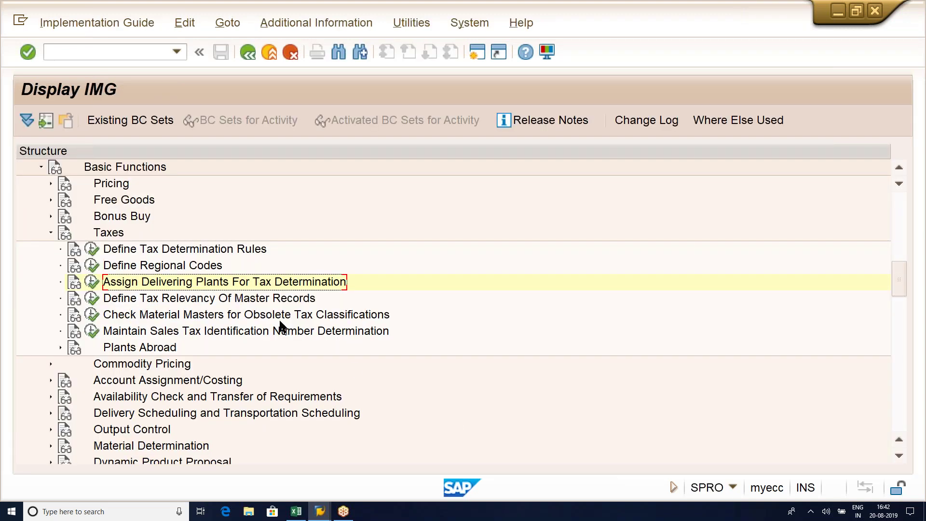
- Switch to the Excel notes and enter "ASSIGN DELIVERY PLANT FOR TAX DETERMINATION" in cell C48
{"action": "left_click", "coordinate": [296, 511]}
{"action": "left_click", "coordinate": [117, 384]}
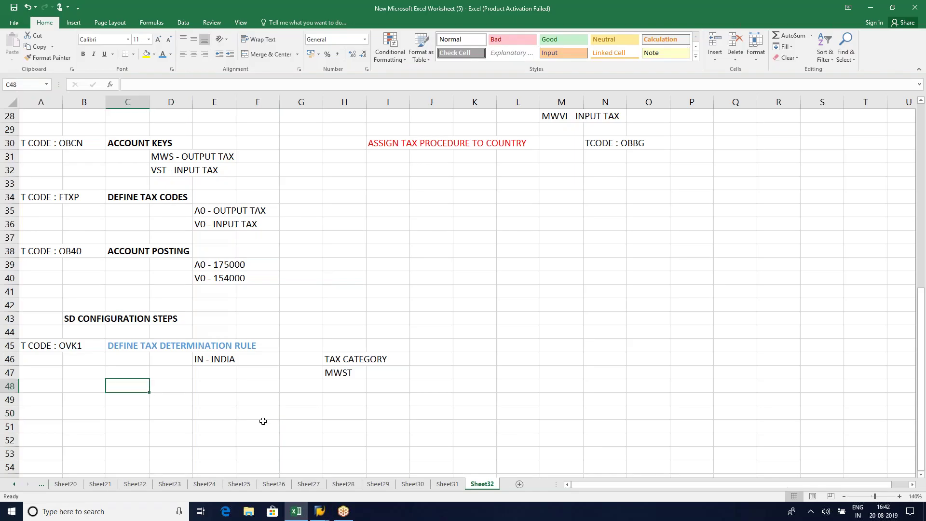
{"action": "key", "text": "alt+Tab"}
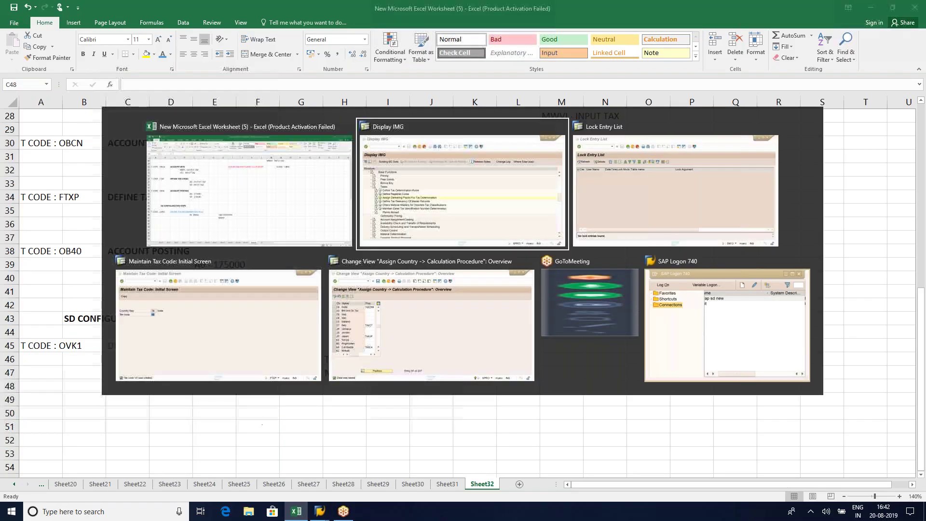
{"action": "key", "text": "alt+Tab"}
{"action": "type", "text": "ASSIGN"}
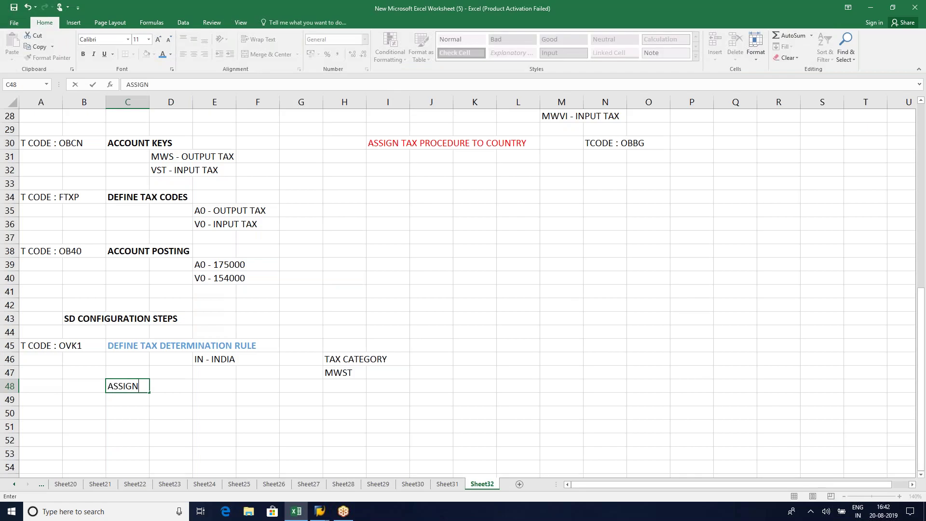
{"action": "type", "text": " DELIVERY PLANT FOR D"}
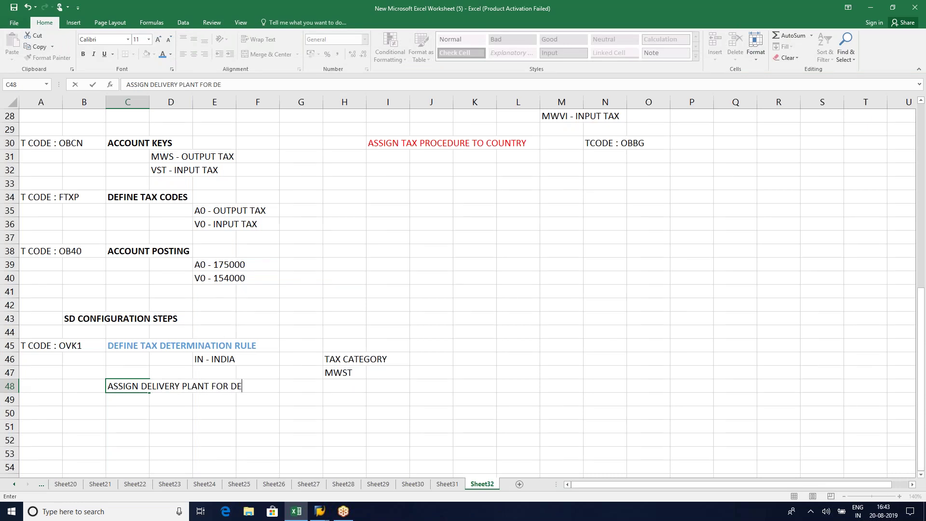
{"action": "key", "text": "BackSpace"}
{"action": "type", "text": "TAX DETERMINATION"}
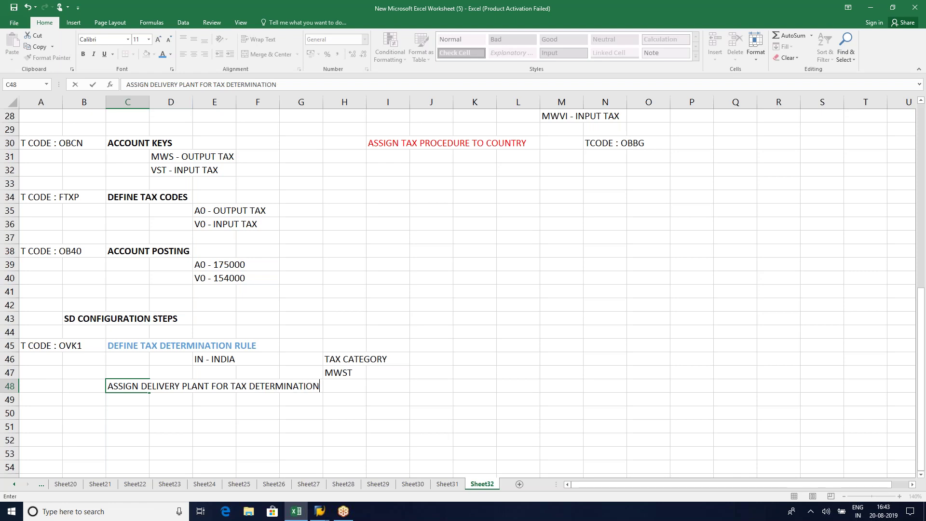
{"action": "key", "text": "ctrl+Return"}
- Format the heading in cell C48 with blue font colour and bold
{"action": "left_click", "coordinate": [136, 385]}
{"action": "left_click", "coordinate": [163, 54]}
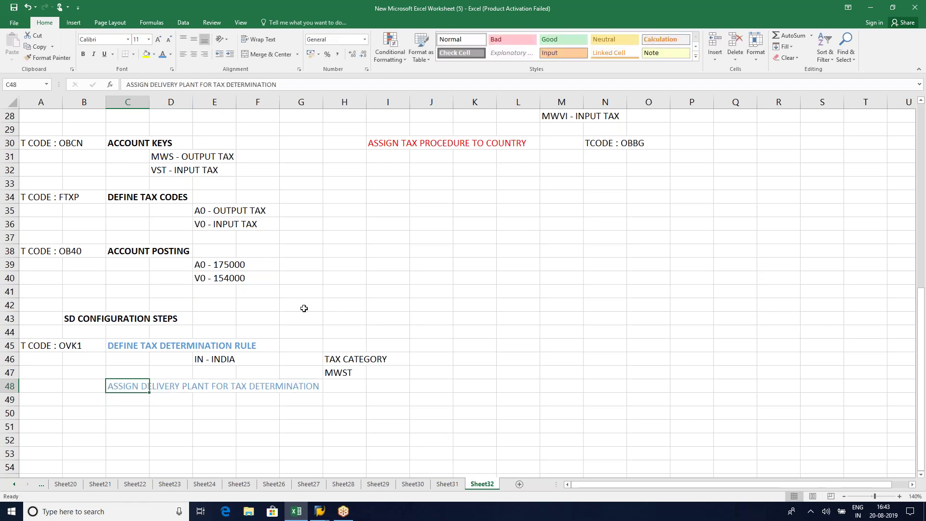
{"action": "key", "text": "ctrl+b"}
- Enter "TCODE : OX10" in cell A48 beside the delivery plant heading
{"action": "left_click", "coordinate": [34, 387]}
{"action": "type", "text": "TCODE : OX10"}
{"action": "key", "text": "Return"}
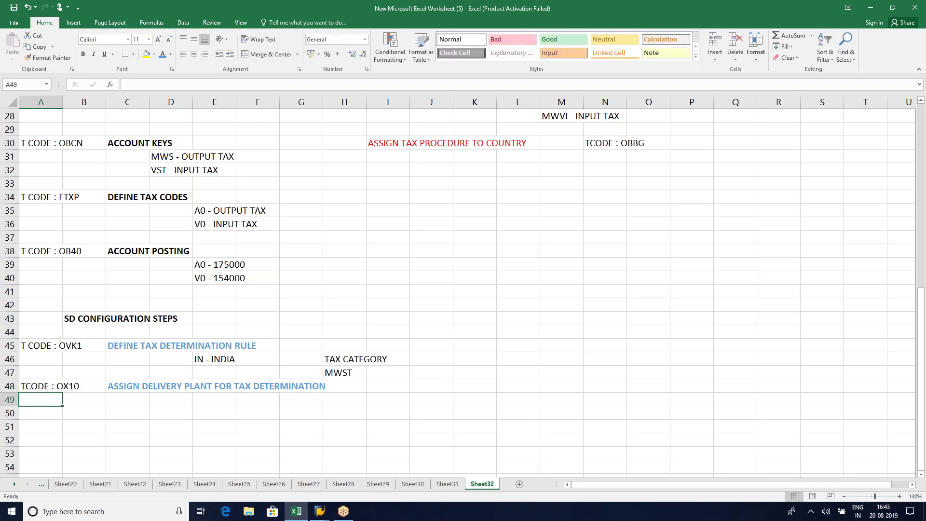
{"action": "left_click", "coordinate": [194, 401]}
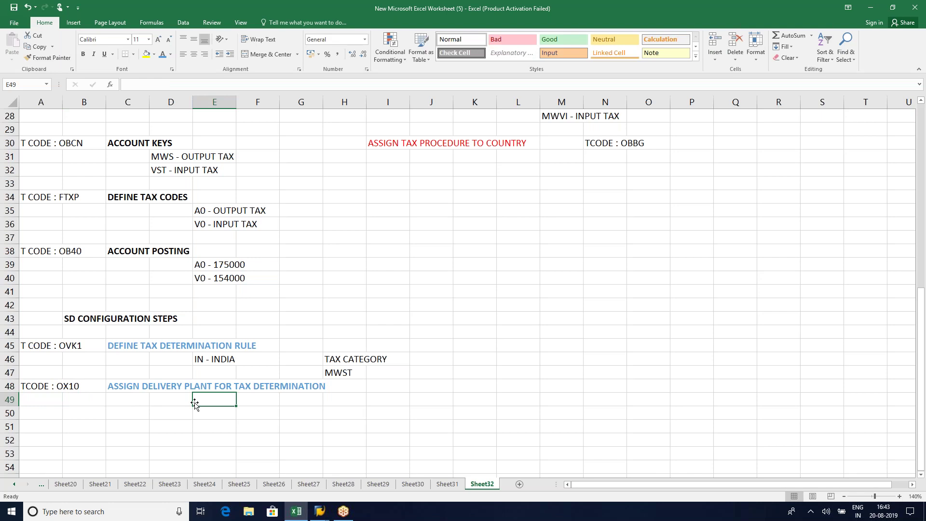
{"action": "left_click", "coordinate": [121, 415]}
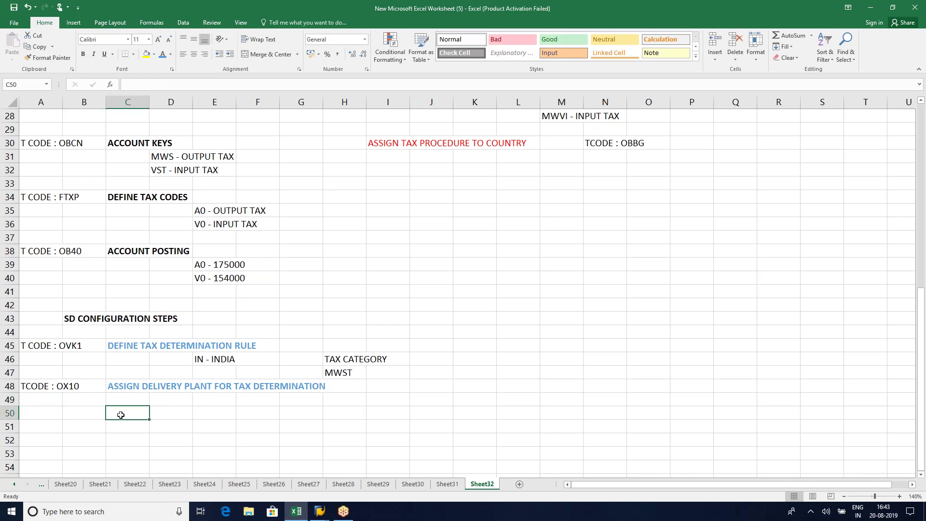
- Switch back to SAP and execute the Define Tax Relevancy Of Master Records activity under Taxes
{"action": "key", "text": "alt+Tab"}
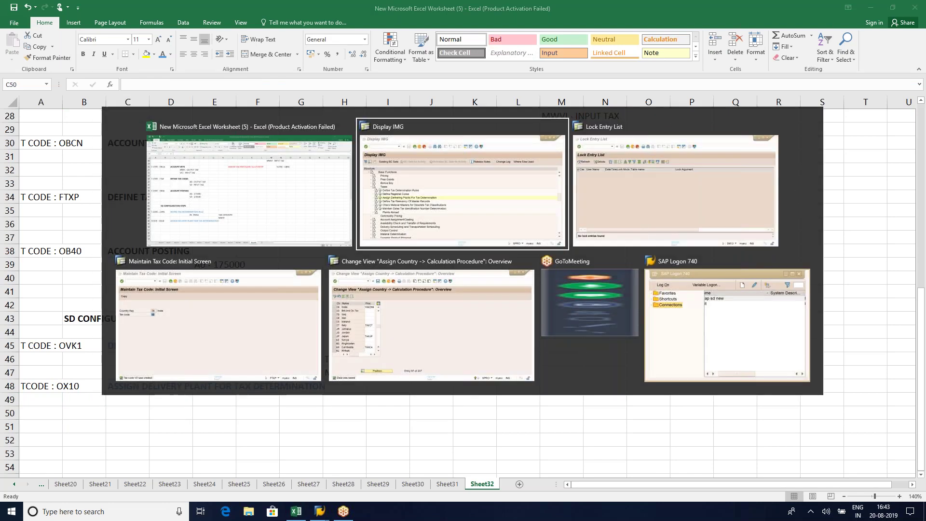
{"action": "left_click", "coordinate": [163, 318]}
{"action": "left_click", "coordinate": [167, 302]}
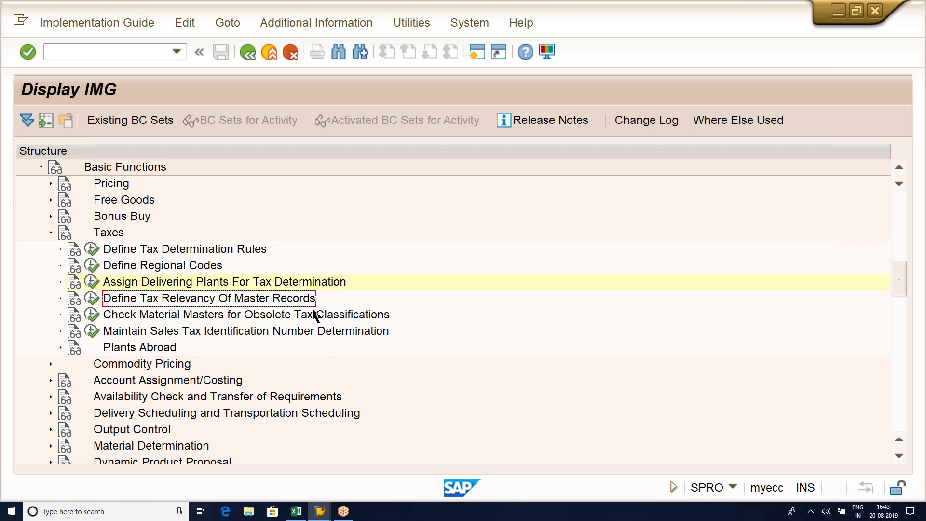
{"action": "left_click", "coordinate": [90, 301]}
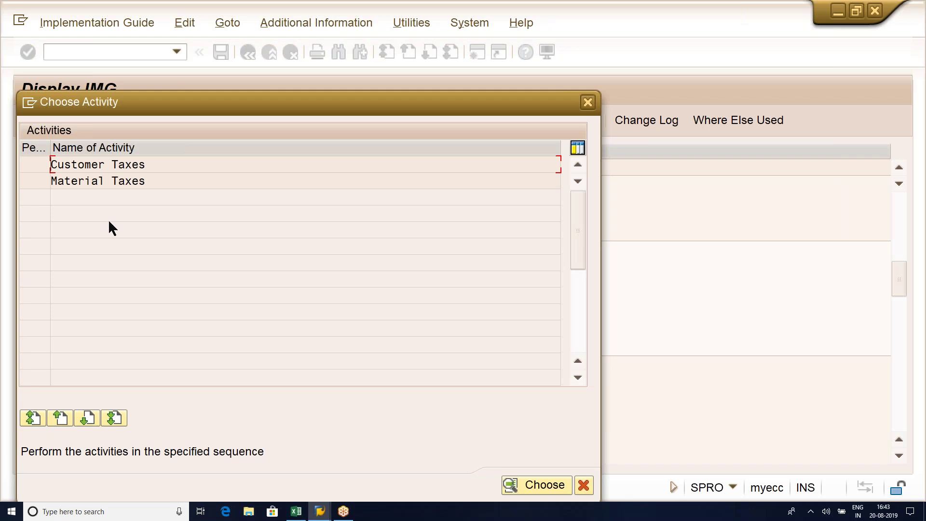
- Open the Customer Taxes activity from the tax relevancy activities
{"action": "left_click", "coordinate": [151, 169]}
{"action": "left_click_drag", "start_coordinate": [151, 168], "coordinate": [54, 169]}
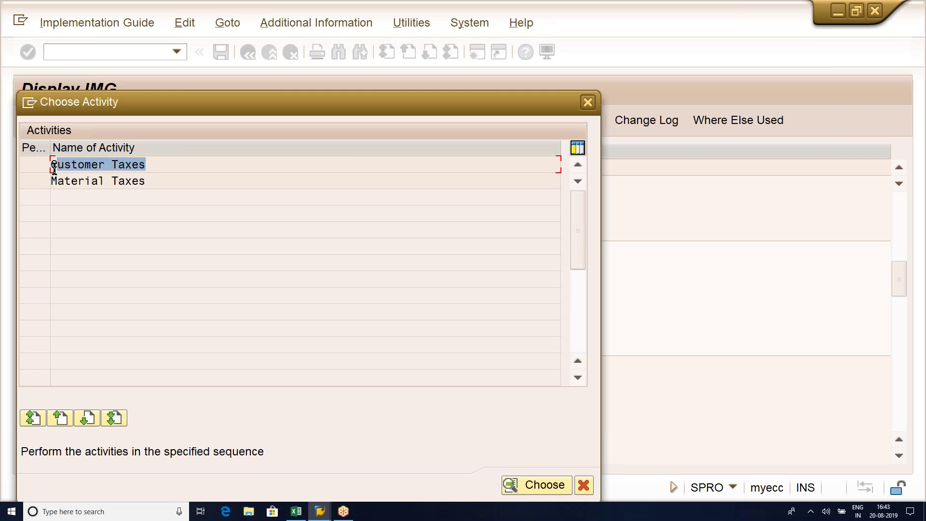
{"action": "left_click", "coordinate": [173, 183]}
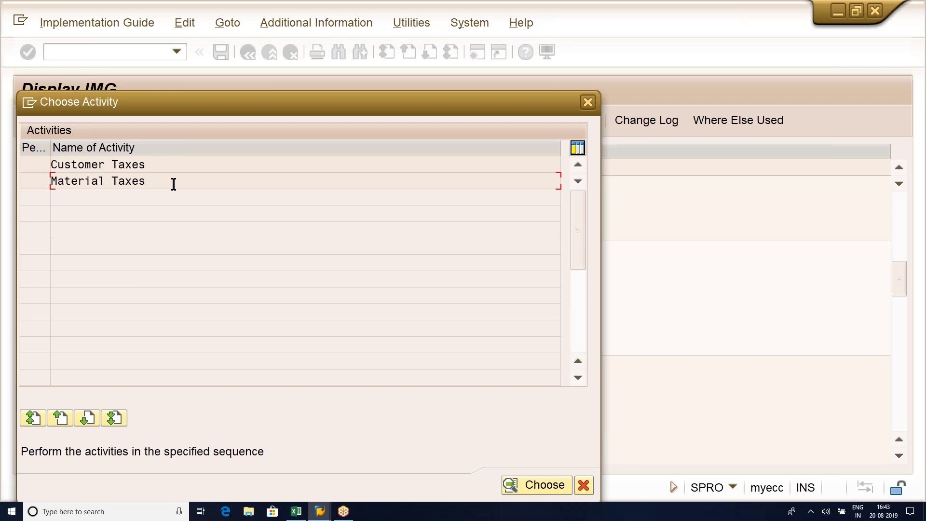
{"action": "left_click_drag", "start_coordinate": [146, 164], "coordinate": [39, 163]}
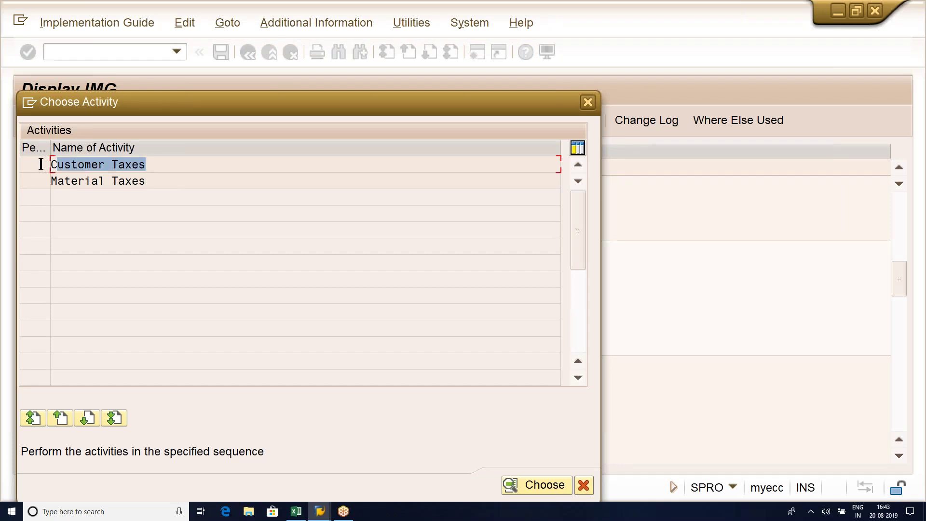
{"action": "left_click", "coordinate": [107, 164]}
{"action": "double_click", "coordinate": [107, 164]}
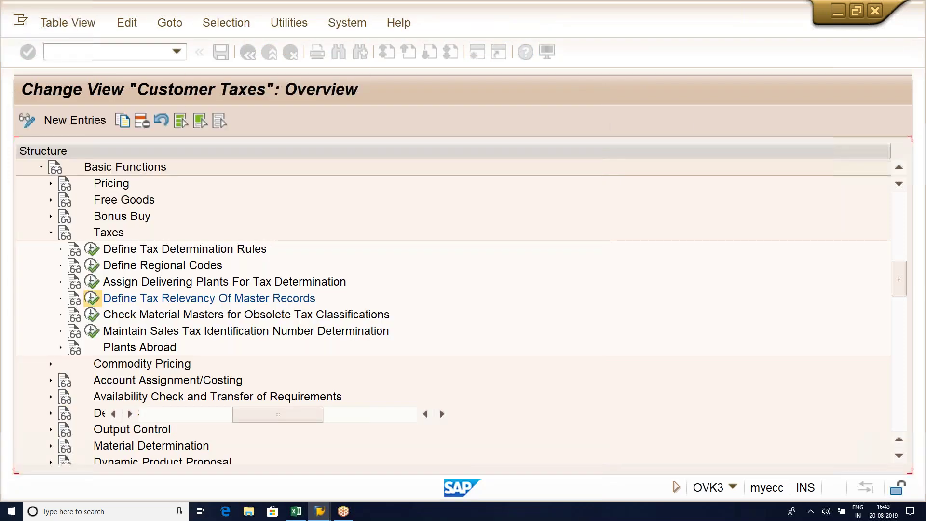
- Position the customer taxes overview at tax category MWST and check the descriptions of its entries
{"action": "left_click", "coordinate": [231, 459]}
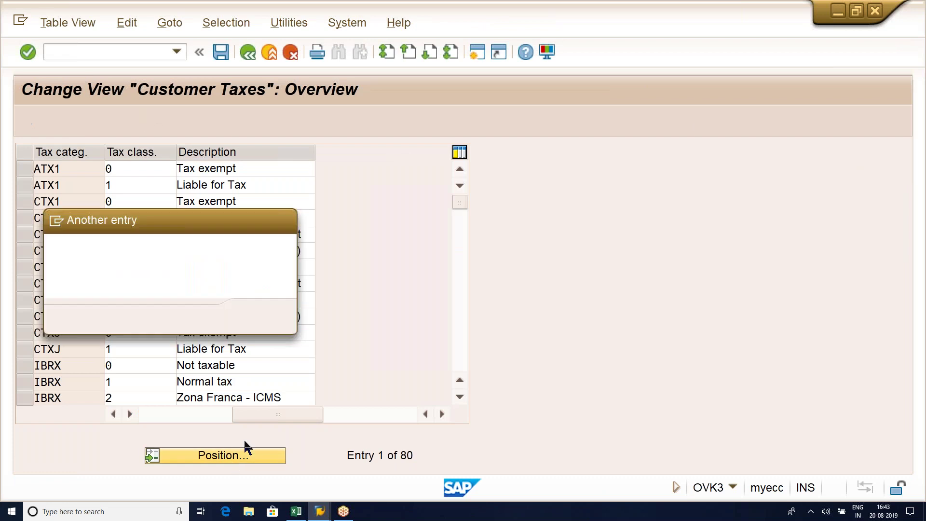
{"action": "type", "text": "MWST"}
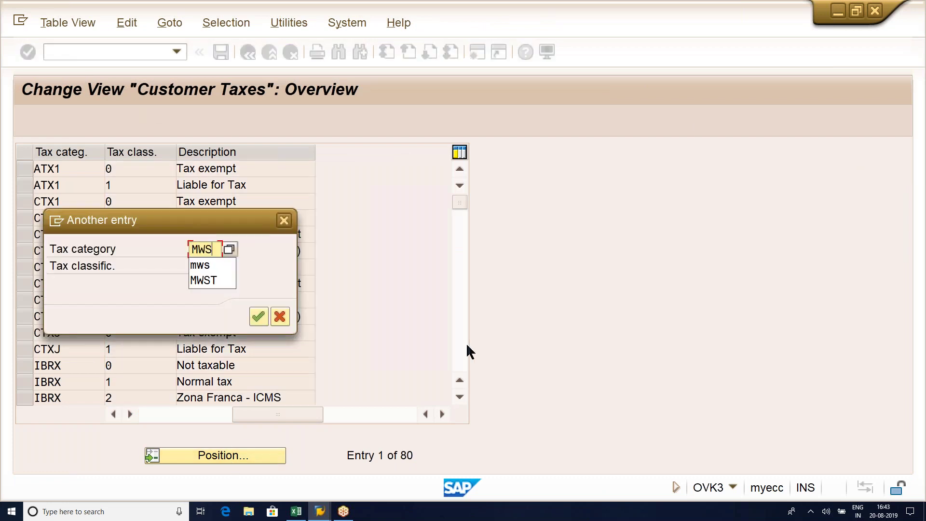
{"action": "key", "text": "Return"}
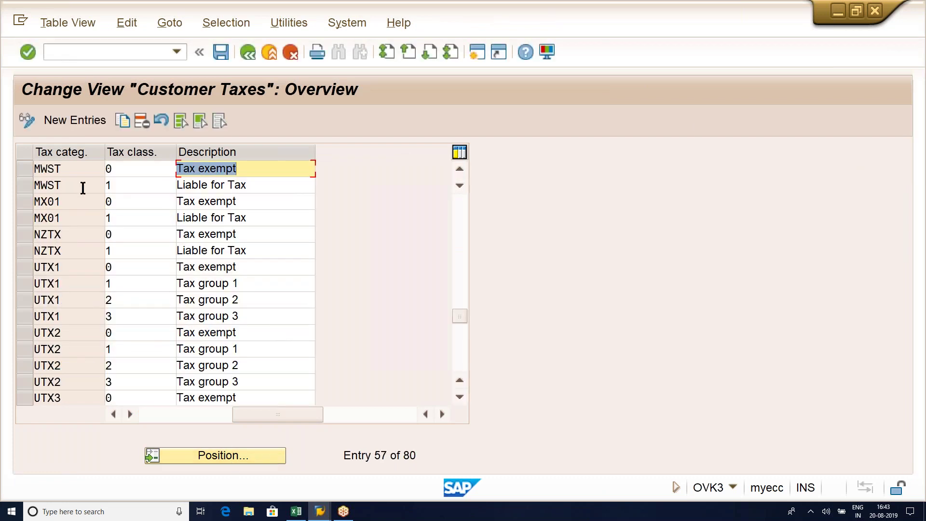
{"action": "left_click", "coordinate": [81, 171]}
{"action": "left_click", "coordinate": [255, 170]}
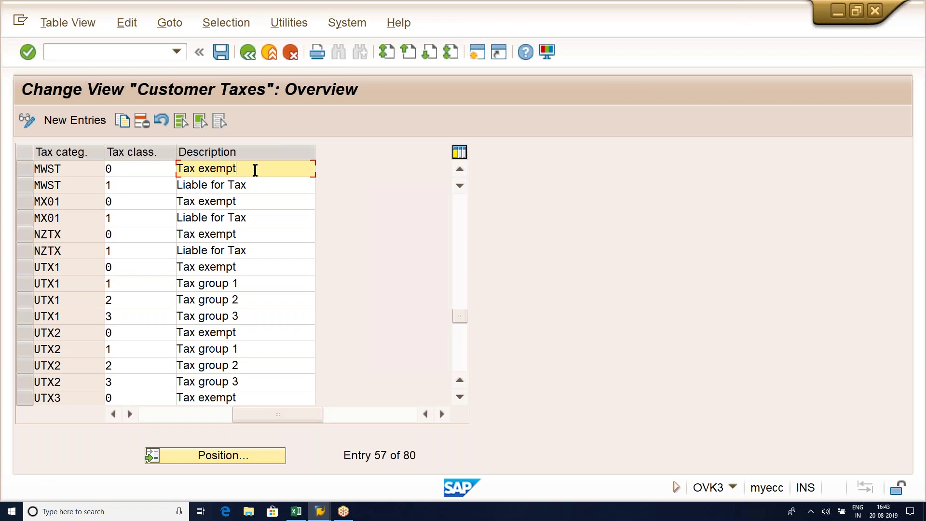
{"action": "left_click", "coordinate": [262, 186]}
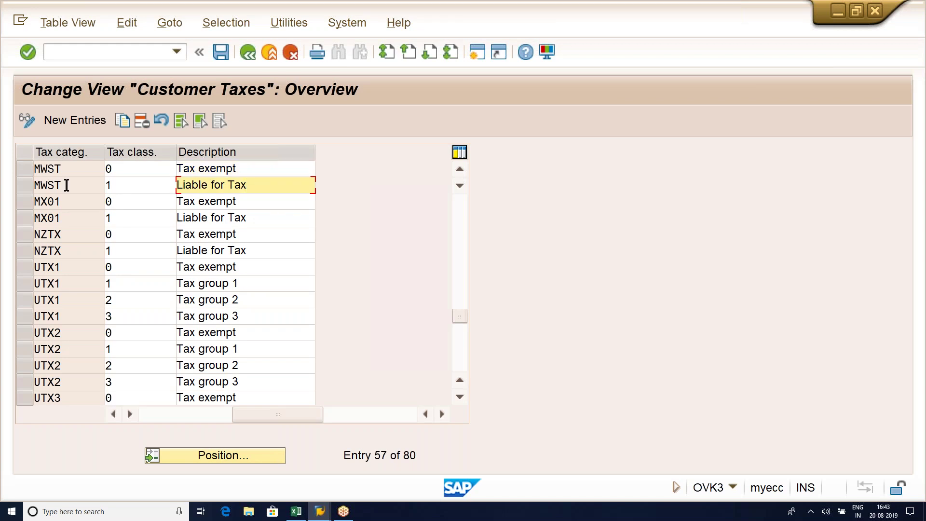
- Copy the two MWST rows, including tax category, classification and description, to the clipboard
{"action": "left_click", "coordinate": [35, 170]}
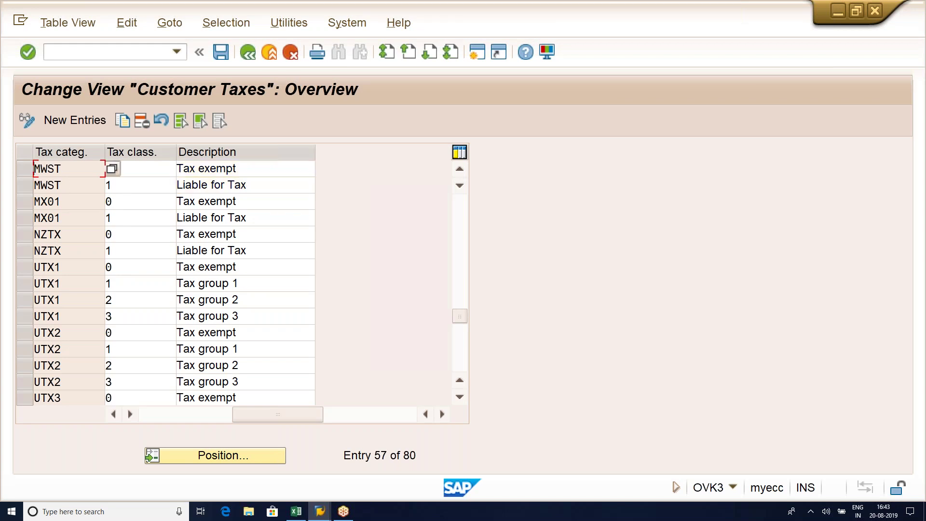
{"action": "key", "text": "ctrl+y"}
{"action": "left_click_drag", "start_coordinate": [58, 169], "coordinate": [263, 181]}
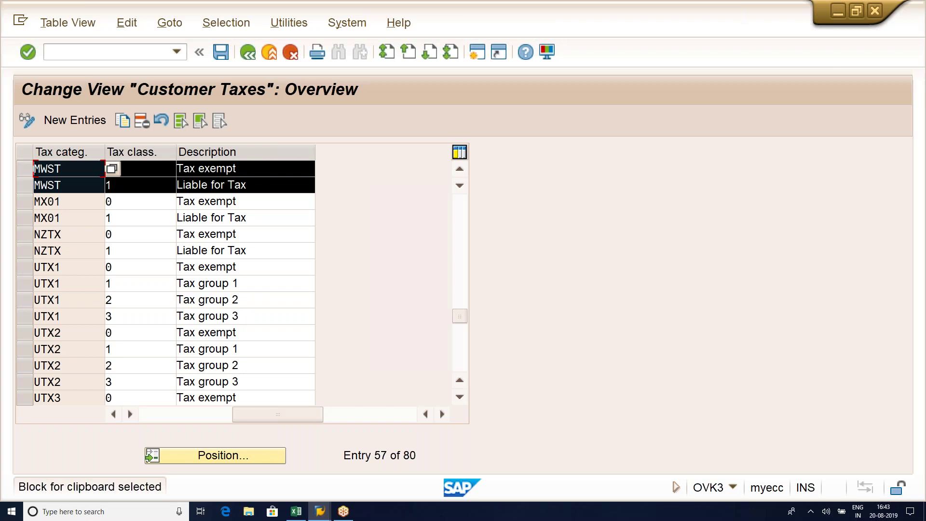
{"action": "key", "text": "ctrl+c"}
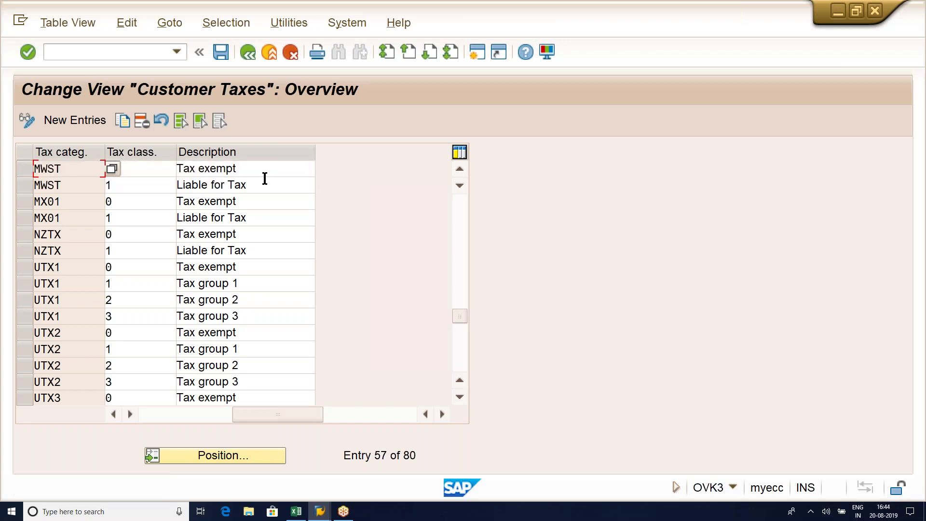
- Compare the descriptions of tax classifications 0 and 1 for category MWST
{"action": "left_click", "coordinate": [264, 172]}
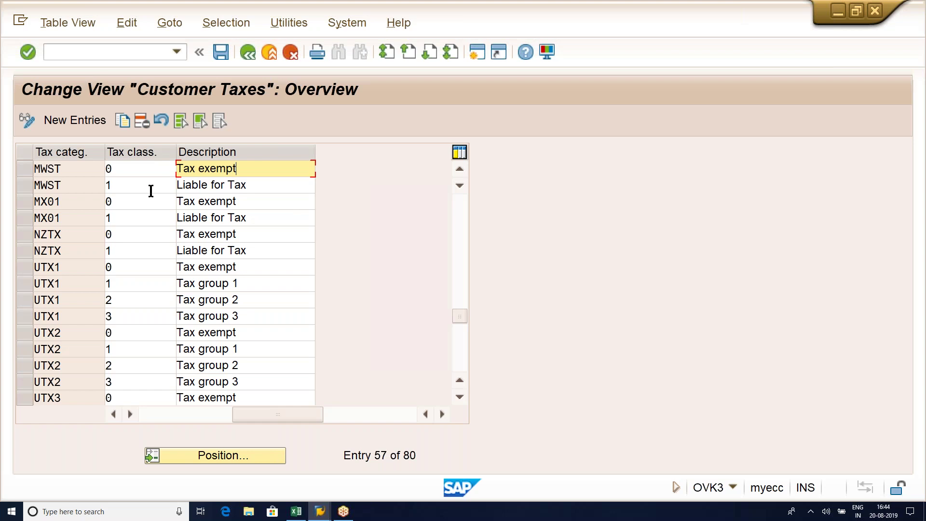
{"action": "left_click", "coordinate": [135, 187]}
{"action": "left_click", "coordinate": [266, 184]}
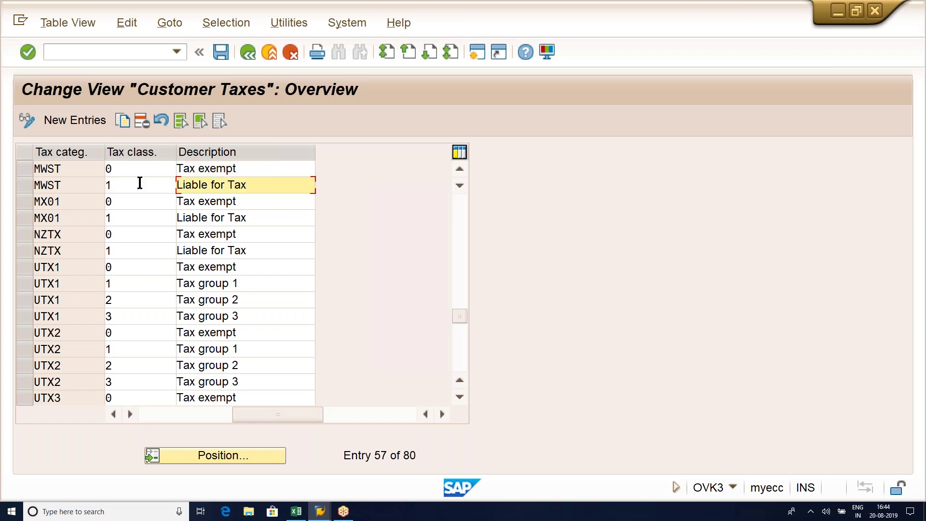
{"action": "left_click", "coordinate": [126, 171]}
{"action": "left_click", "coordinate": [271, 164]}
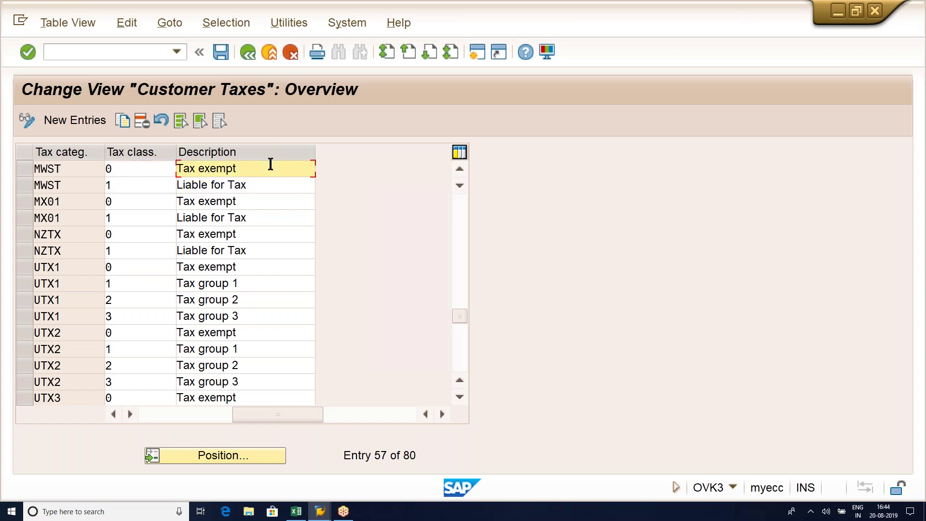
- Switch to Excel, enter the heading CUSTOMER MASTER in C51 and paste the copied MWST rows from E52
{"action": "left_click", "coordinate": [296, 512]}
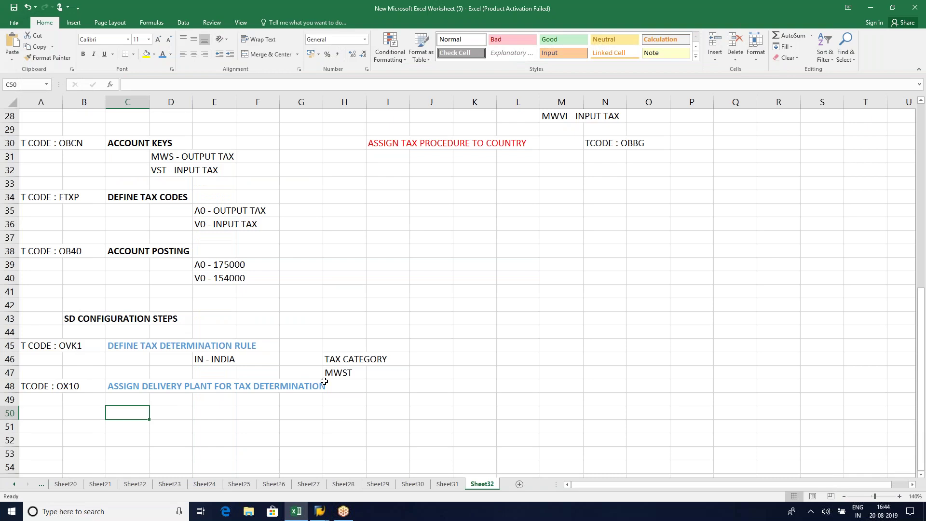
{"action": "left_click", "coordinate": [128, 429]}
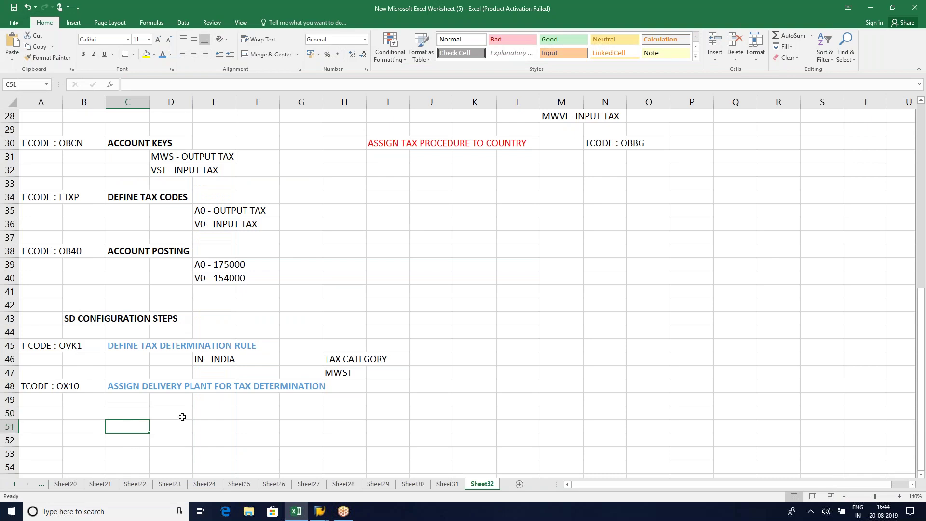
{"action": "type", "text": "CUSTOMER MASTER"}
{"action": "key", "text": "Return"}
{"action": "key", "text": "Right"}
{"action": "key", "text": "Right"}
{"action": "key", "text": "ctrl+v"}
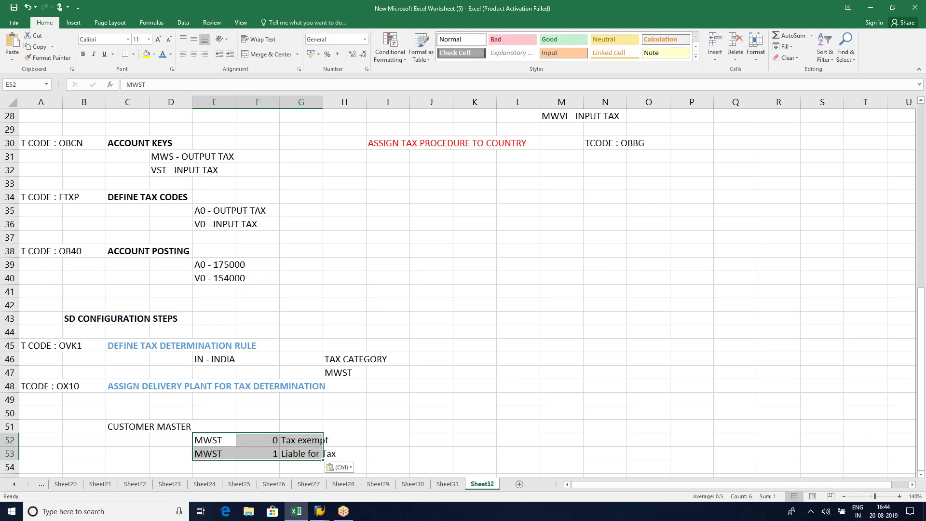
{"action": "left_click", "coordinate": [467, 416]}
{"action": "scroll", "coordinate": [466, 415], "scroll_direction": "down", "scroll_amount": 3}
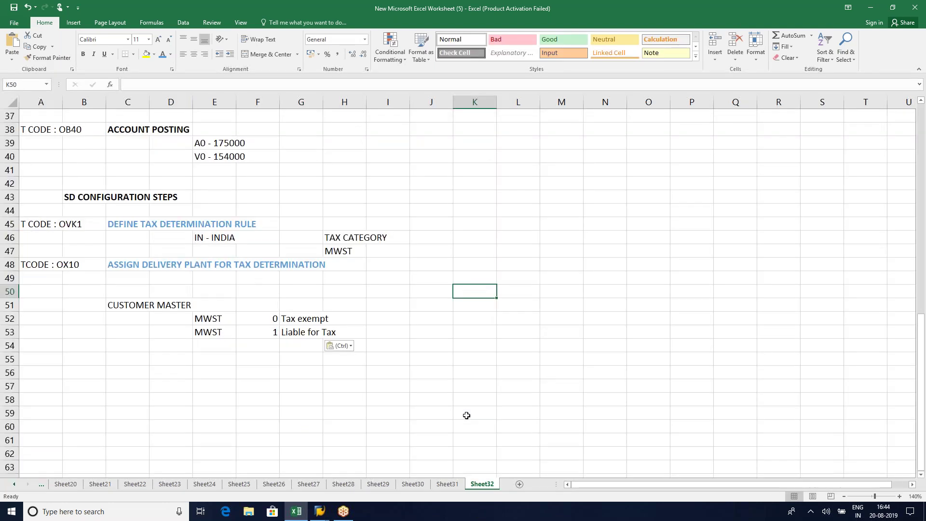
- Check the view's name in SAP and change the heading in C51 of the Excel sheet to CUSTOMER TAXES
{"action": "key", "text": "alt"}
{"action": "key", "text": "alt+Tab"}
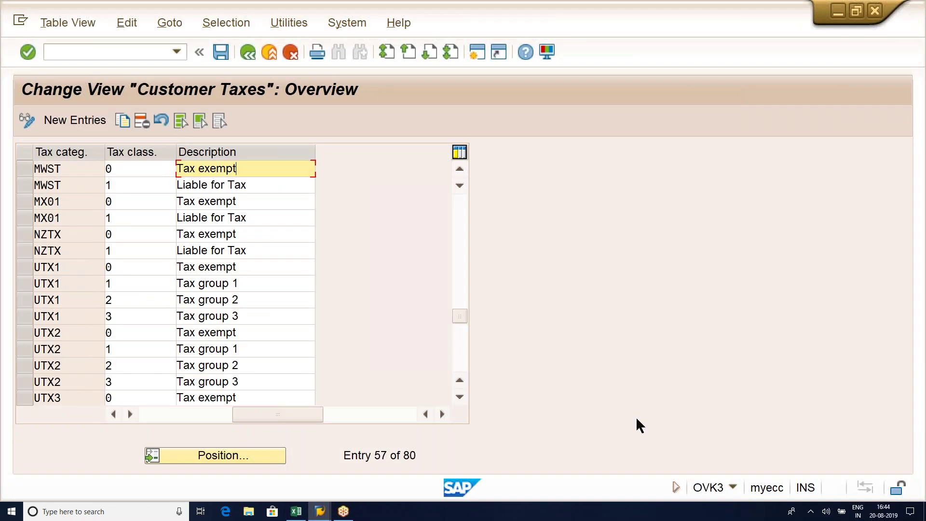
{"action": "key", "text": "alt+Tab"}
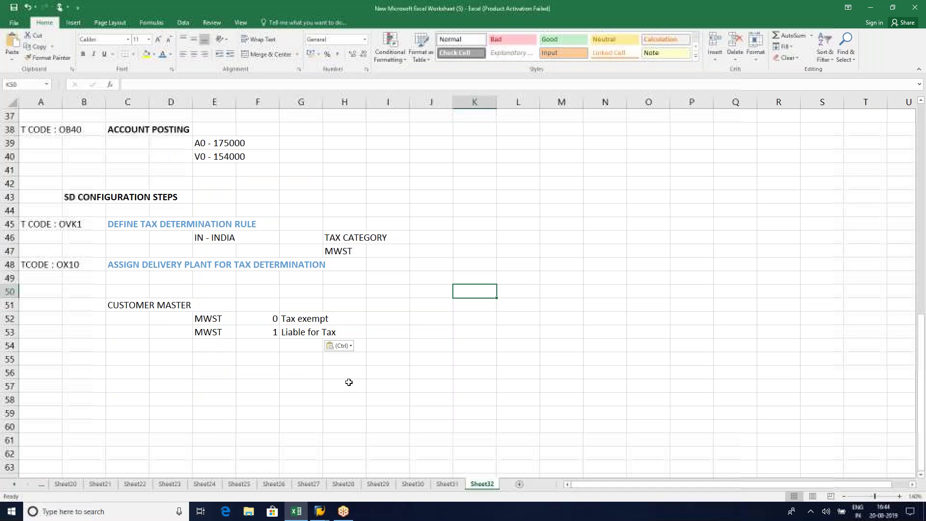
{"action": "double_click", "coordinate": [128, 305]}
{"action": "left_click_drag", "start_coordinate": [158, 305], "coordinate": [223, 304]}
{"action": "type", "text": "TAXES"}
{"action": "key", "text": "Return"}
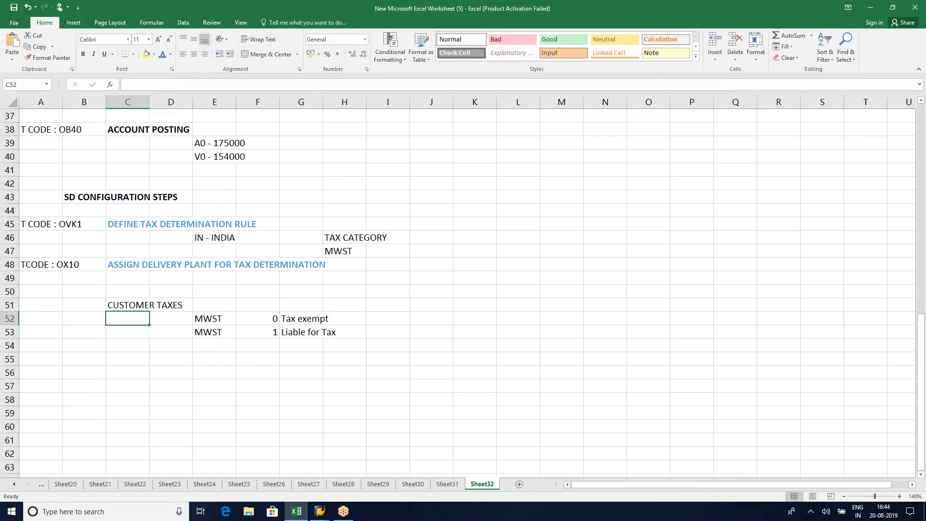
- Enter T CODE: OVK3 in A51 beside the CUSTOMER TAXES heading
{"action": "left_click", "coordinate": [25, 303]}
{"action": "type", "text": "T CODE"}
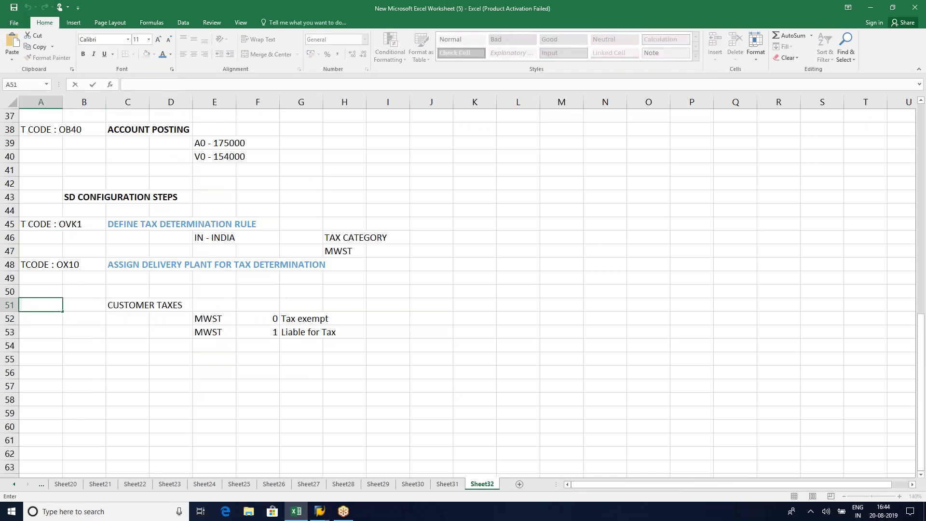
{"action": "type", "text": ": OVK3"}
{"action": "key", "text": "Return"}
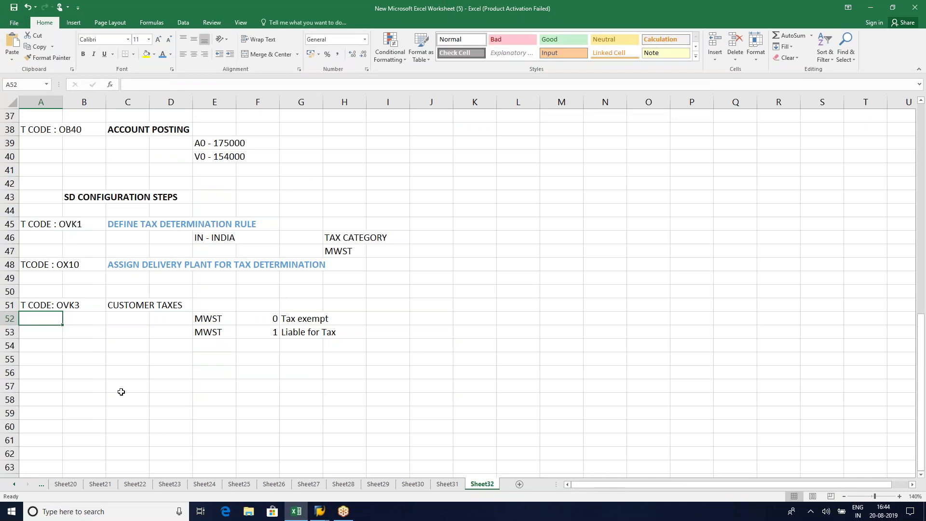
- Enter the heading MATERIAL TAXES in C55, below the customer tax rows
{"action": "left_click", "coordinate": [47, 357]}
{"action": "left_click", "coordinate": [129, 358]}
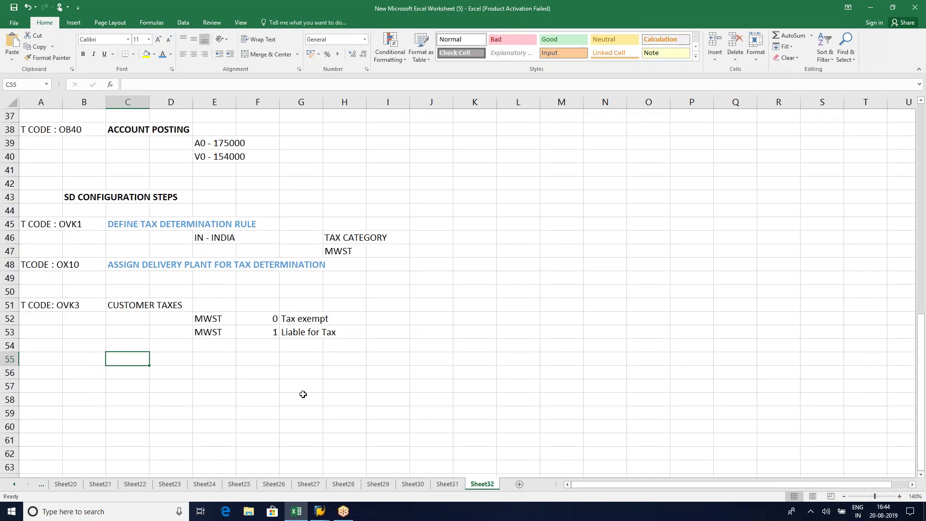
{"action": "type", "text": "MATERIAL TAXES"}
{"action": "key", "text": "Return"}
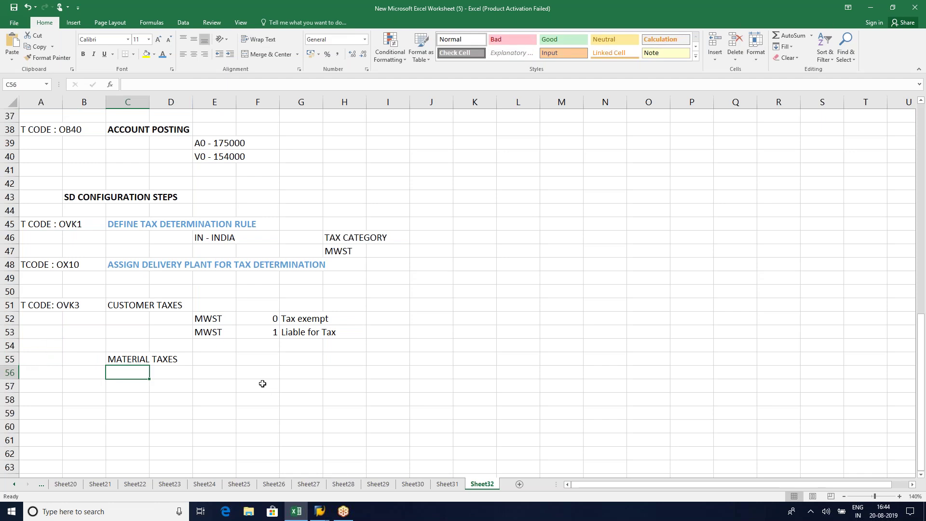
{"action": "left_click_drag", "start_coordinate": [212, 317], "coordinate": [346, 333]}
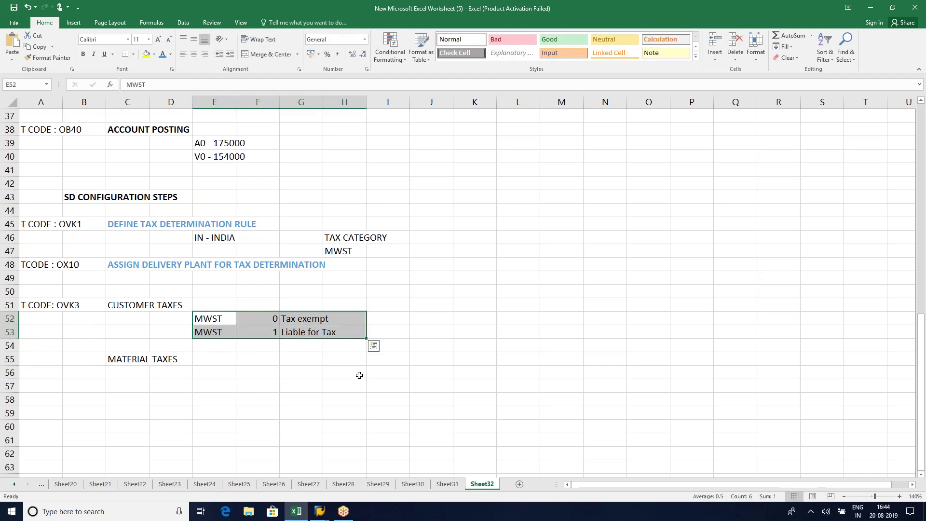
- Switch to SAP, leave the customer taxes view and open the Material Taxes activity
{"action": "key", "text": "alt+Tab"}
{"action": "key", "text": "F3"}
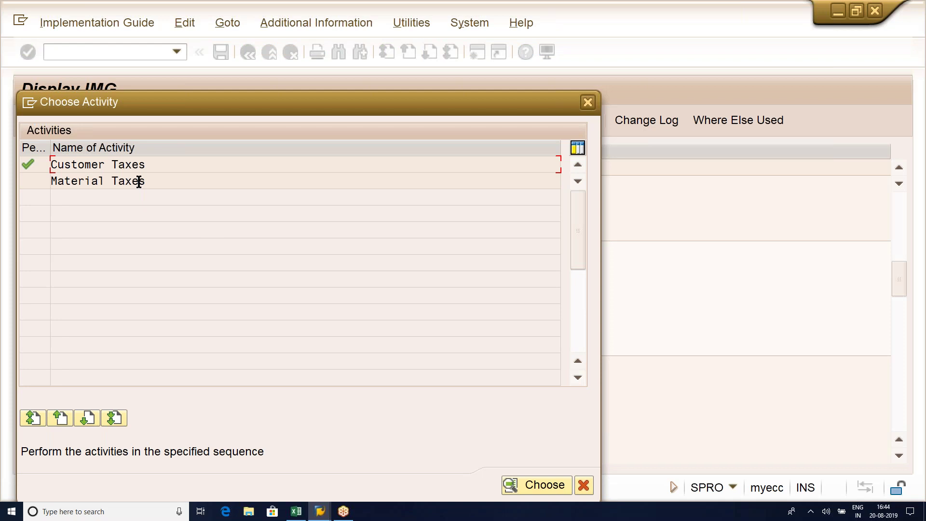
{"action": "double_click", "coordinate": [139, 181]}
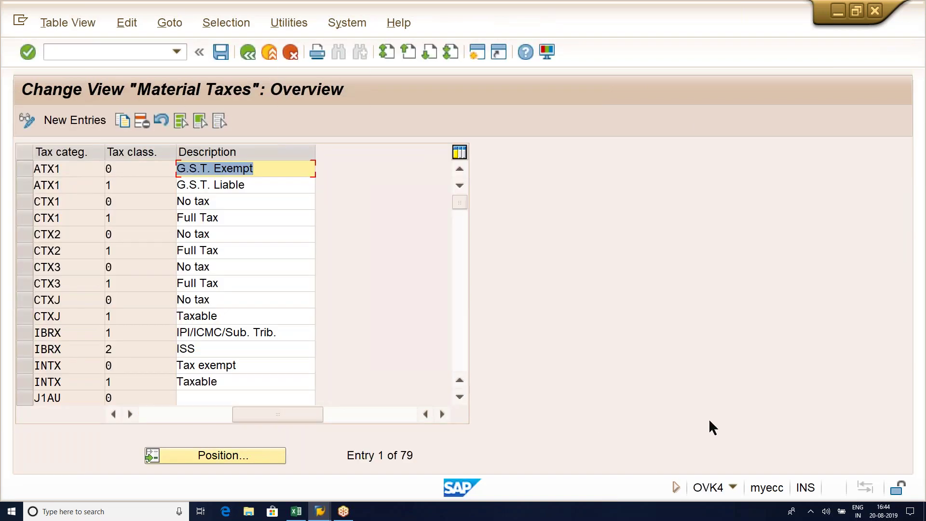
- Switch to Excel and enter T CODE: OVK4 in A55 beside the MATERIAL TAXES heading
{"action": "key", "text": "alt+Tab"}
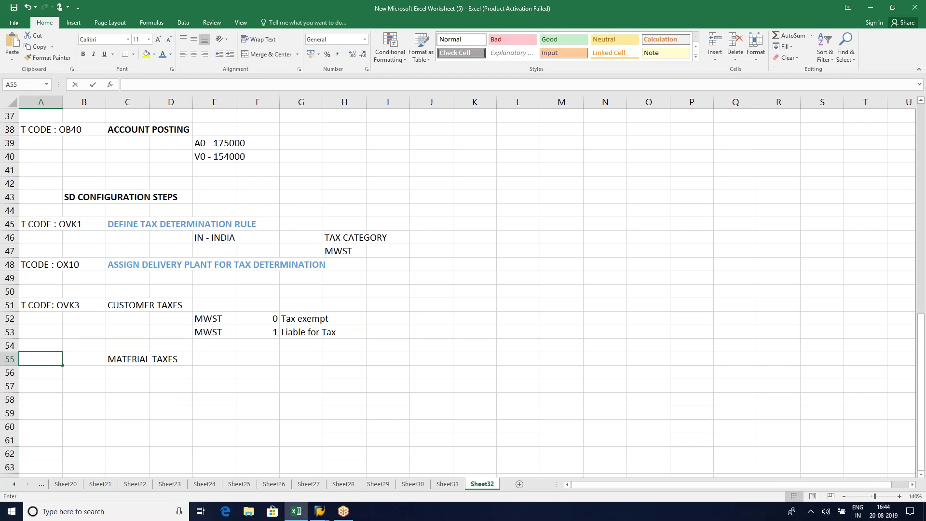
{"action": "type", "text": "T CODE: OVK"}
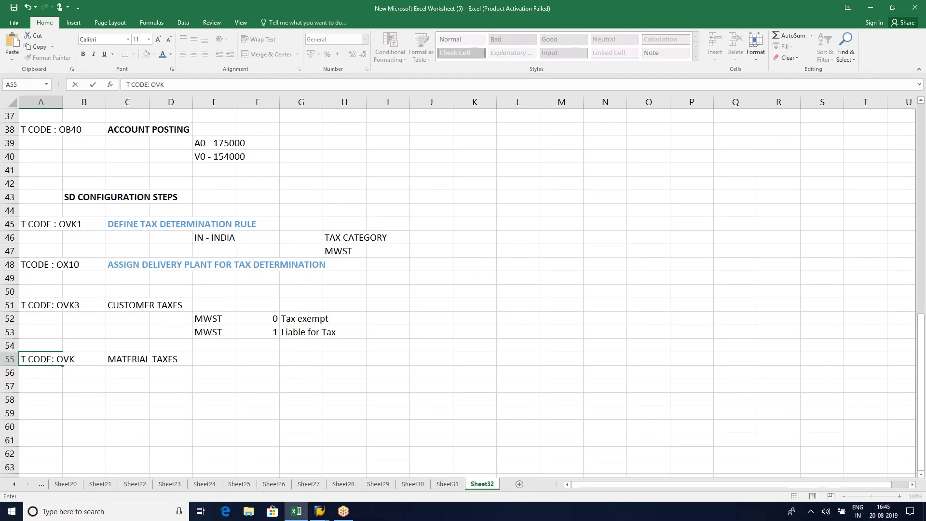
{"action": "type", "text": "4"}
{"action": "key", "text": "Return"}
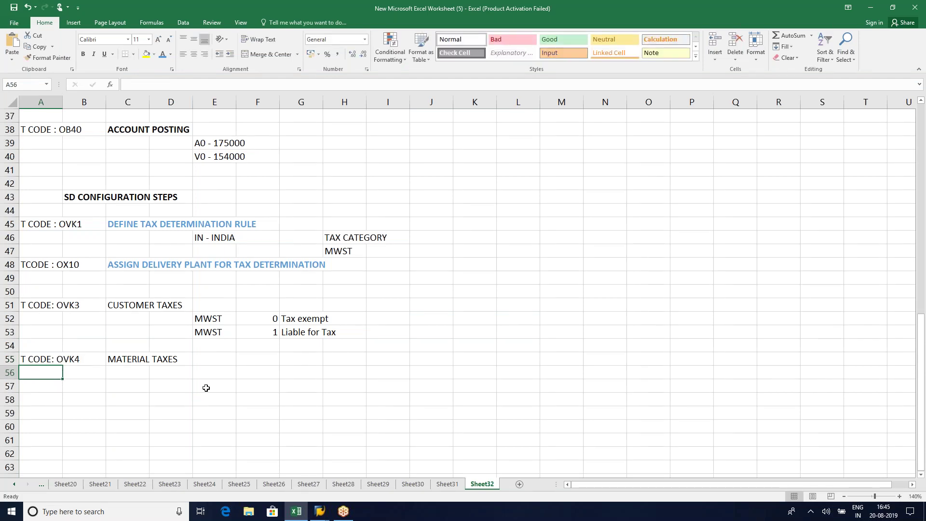
- Make E56 the target cell in Excel, switch to SAP and position the material taxes overview at tax category MWST
{"action": "left_click", "coordinate": [212, 374]}
{"action": "key", "text": "alt+Tab"}
{"action": "left_click", "coordinate": [213, 458]}
{"action": "type", "text": "MWST"}
{"action": "key", "text": "Return"}
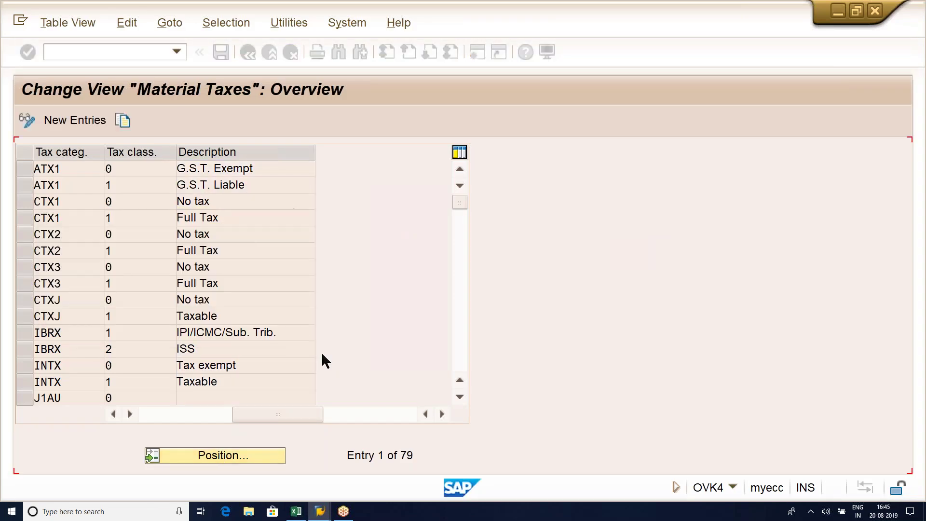
- Examine the descriptions of material tax classifications 0 to 3 for tax category MWST
{"action": "left_click", "coordinate": [37, 170]}
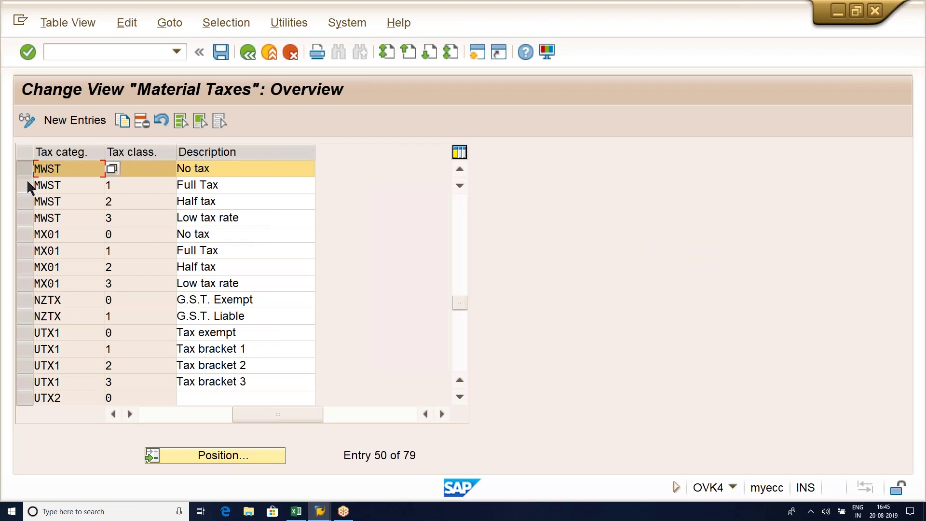
{"action": "left_click", "coordinate": [27, 187]}
{"action": "left_click", "coordinate": [27, 200]}
{"action": "left_click", "coordinate": [250, 173]}
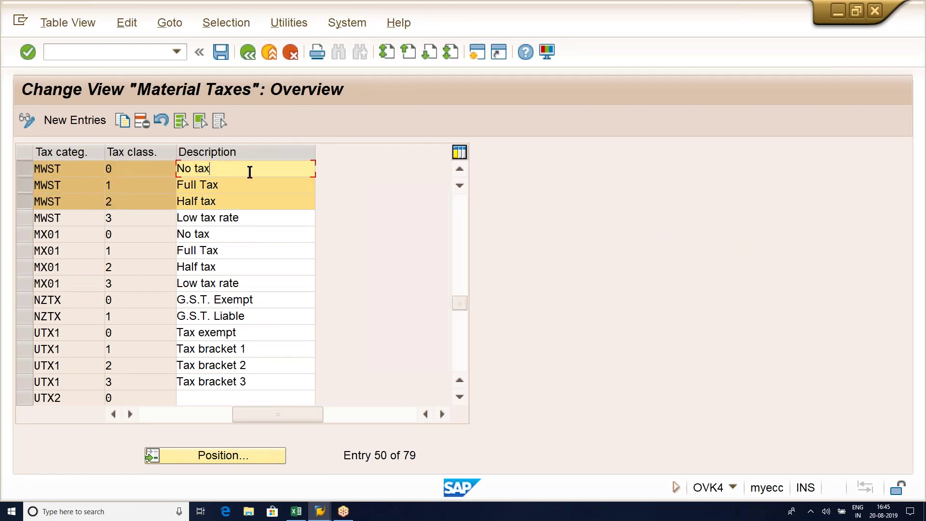
{"action": "left_click", "coordinate": [243, 185]}
{"action": "left_click", "coordinate": [242, 199]}
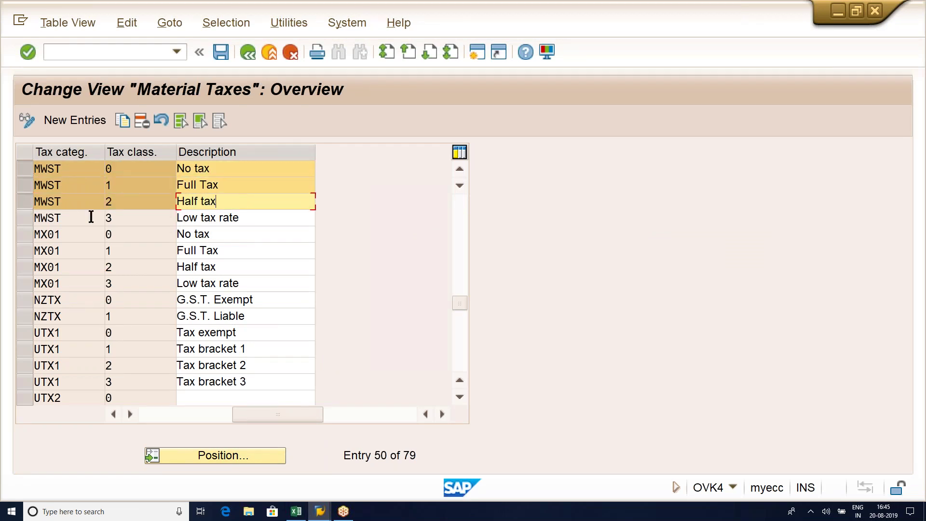
{"action": "left_click", "coordinate": [31, 220]}
{"action": "left_click", "coordinate": [275, 218]}
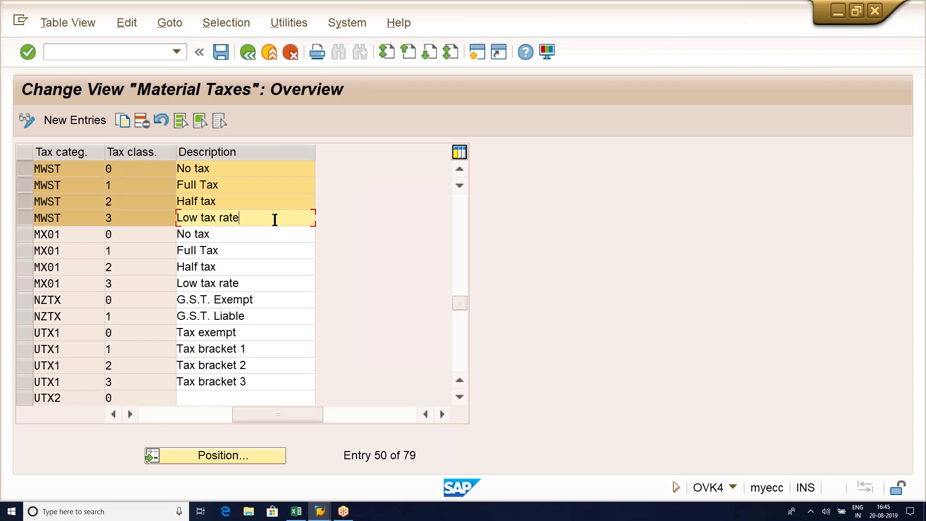
- Copy the category, classification and description of the four MWST material tax rows and paste them into Excel from E56
{"action": "left_click", "coordinate": [27, 169]}
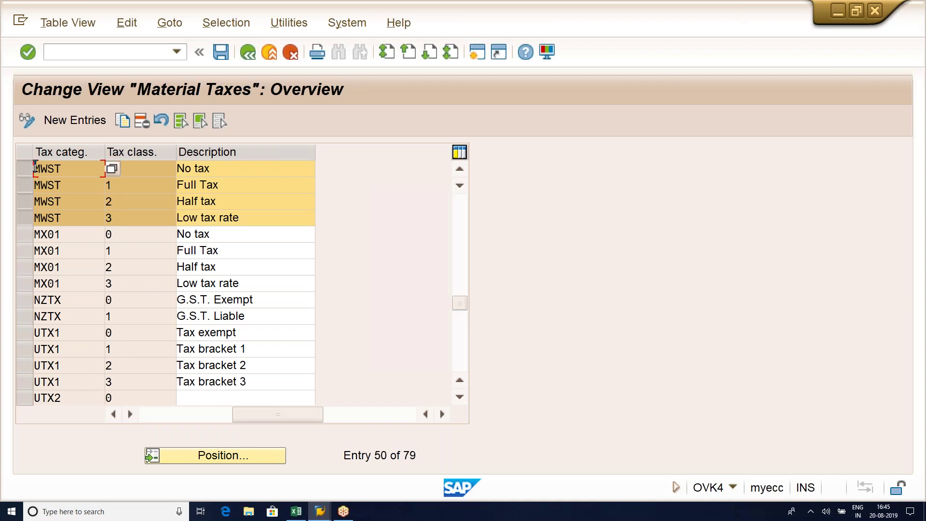
{"action": "key", "text": "ctrl+y"}
{"action": "left_click_drag", "start_coordinate": [35, 168], "coordinate": [208, 217]}
{"action": "key", "text": "ctrl+c"}
{"action": "left_click", "coordinate": [296, 511]}
{"action": "key", "text": "ctrl+v"}
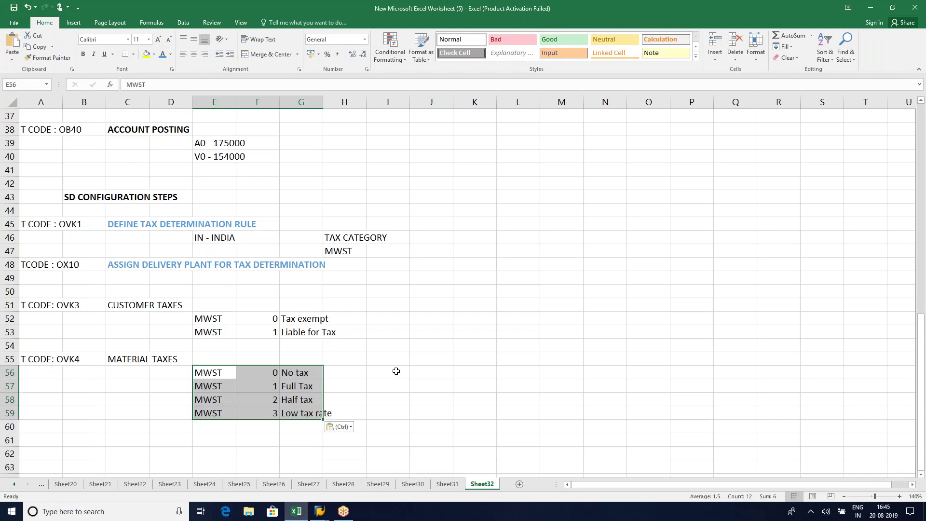
{"action": "left_click", "coordinate": [396, 371]}
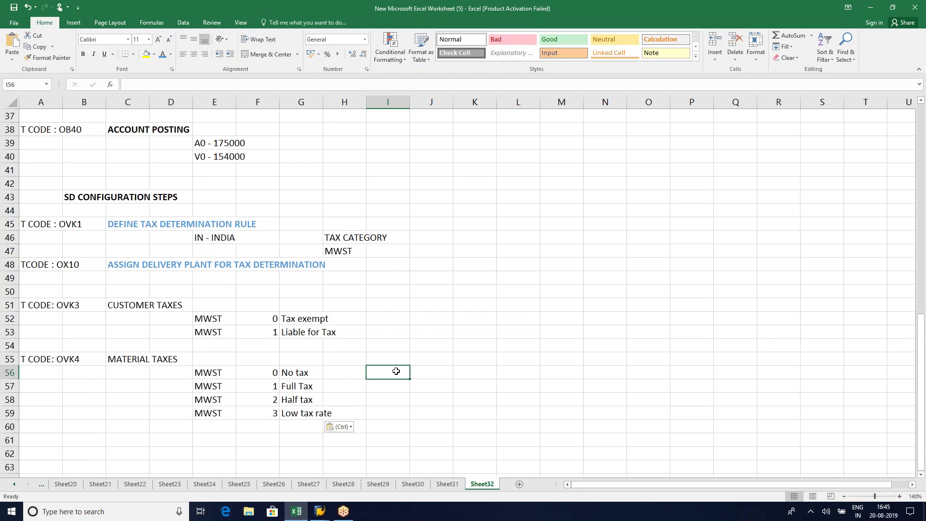
- Enter the heading CONDITION TYPE in C61, below the material tax rows
{"action": "left_click", "coordinate": [148, 427]}
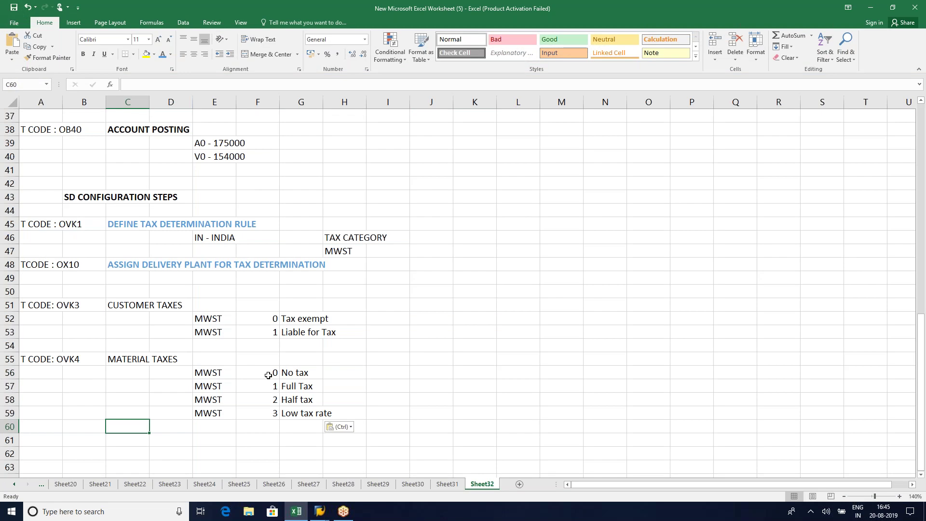
{"action": "left_click", "coordinate": [403, 376]}
{"action": "scroll", "coordinate": [147, 364], "scroll_direction": "down", "scroll_amount": 2}
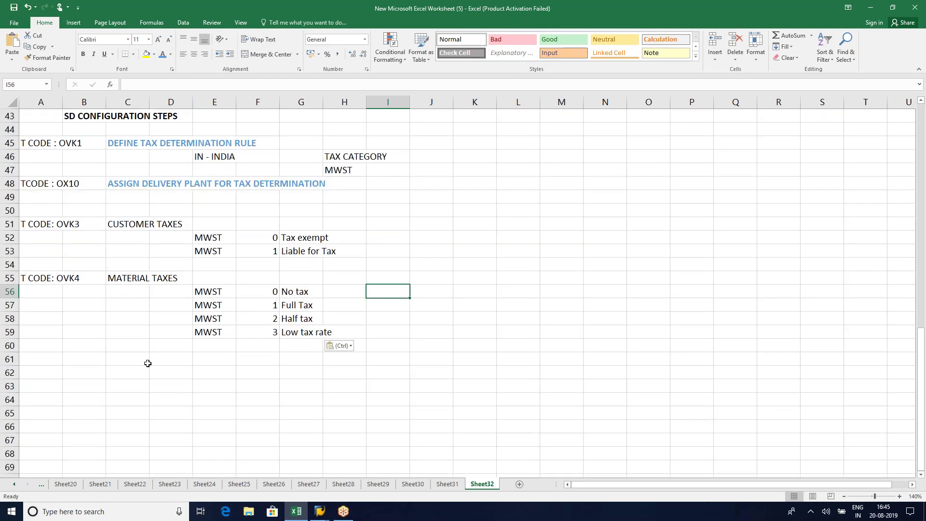
{"action": "left_click", "coordinate": [146, 364]}
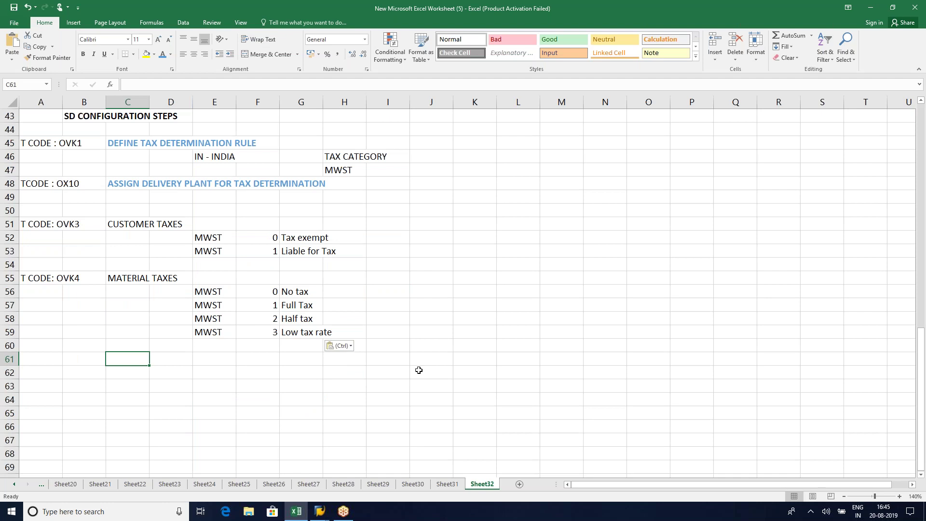
{"action": "type", "text": "CON"}
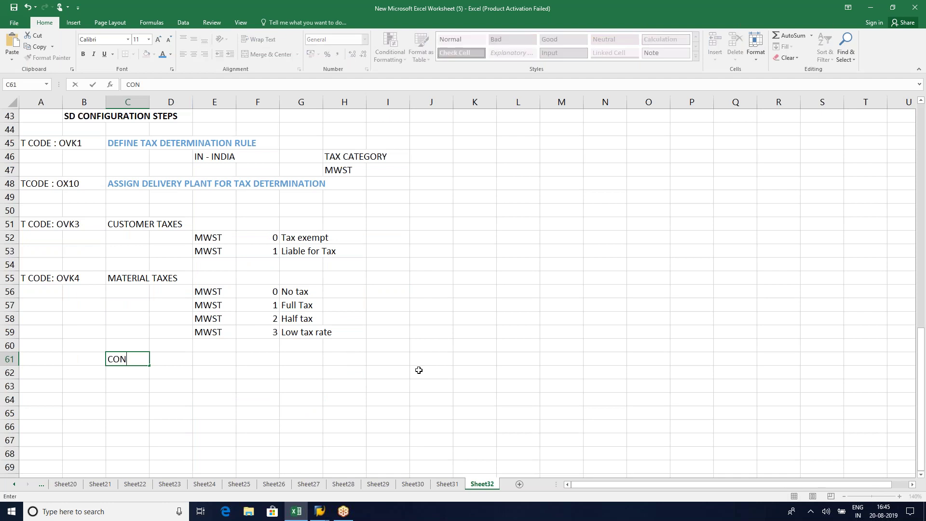
{"action": "type", "text": "DITION TYPE"}
{"action": "key", "text": "Return"}
- Enter T CODE : V/06 in A61 beside the CONDITION TYPE heading
{"action": "left_click", "coordinate": [28, 359]}
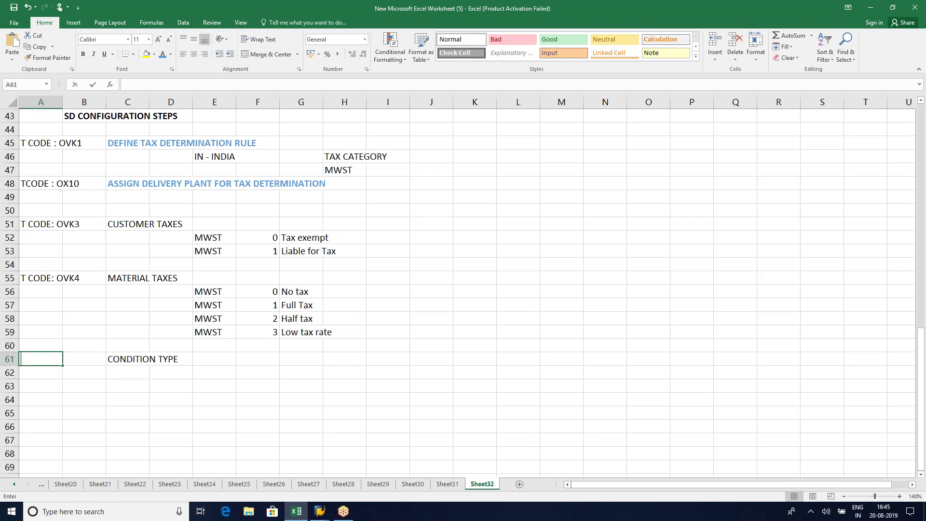
{"action": "type", "text": "T CODE"}
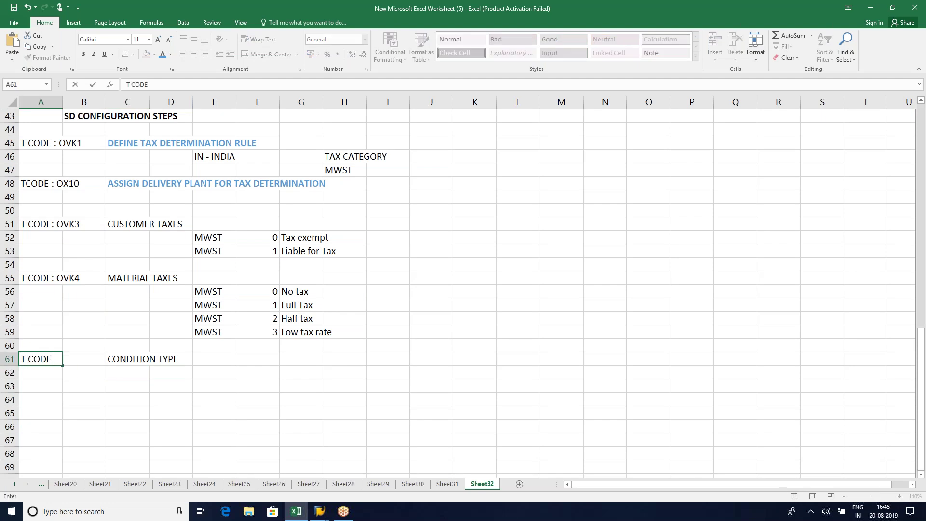
{"action": "type", "text": "6"}
{"action": "left_click", "coordinate": [126, 401]}
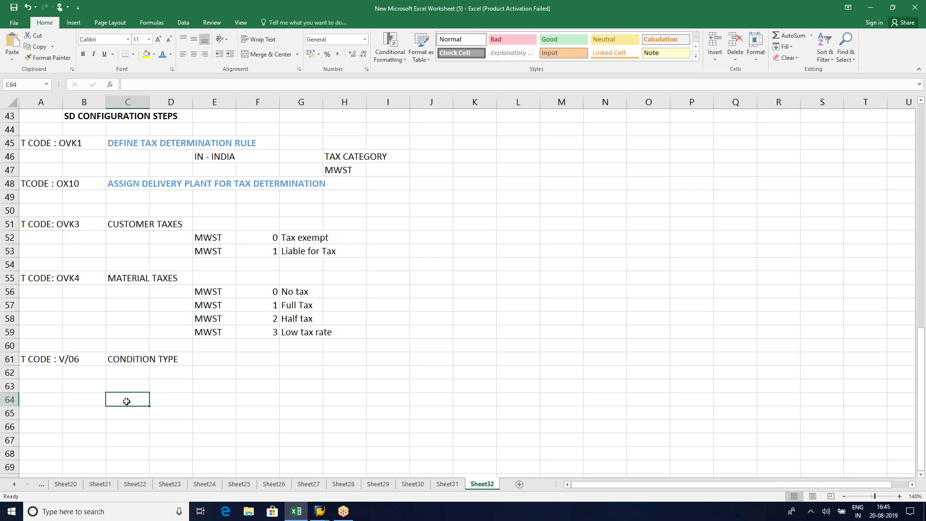
- Enter MWST - OUTPUT TAX in E62 under the CONDITION TYPE heading
{"action": "left_click", "coordinate": [204, 373]}
{"action": "type", "text": "M"}
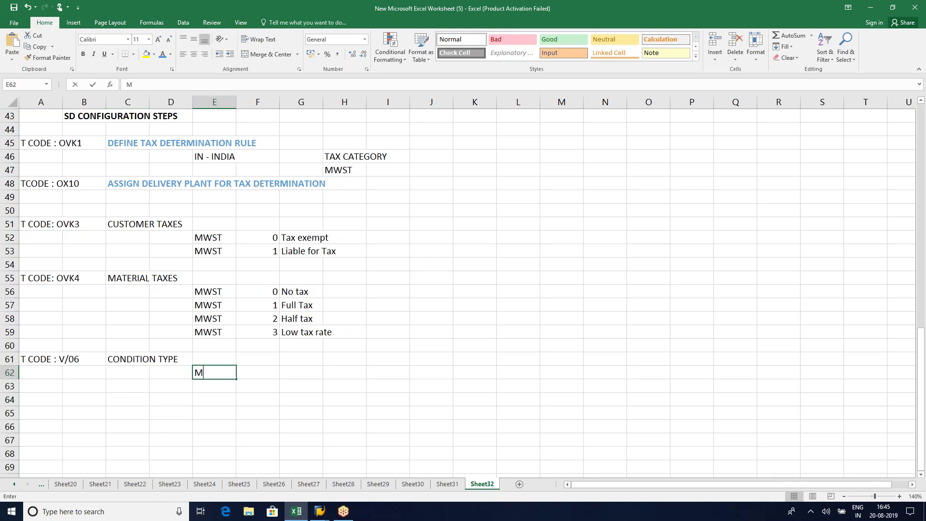
{"action": "type", "text": "WST - O"}
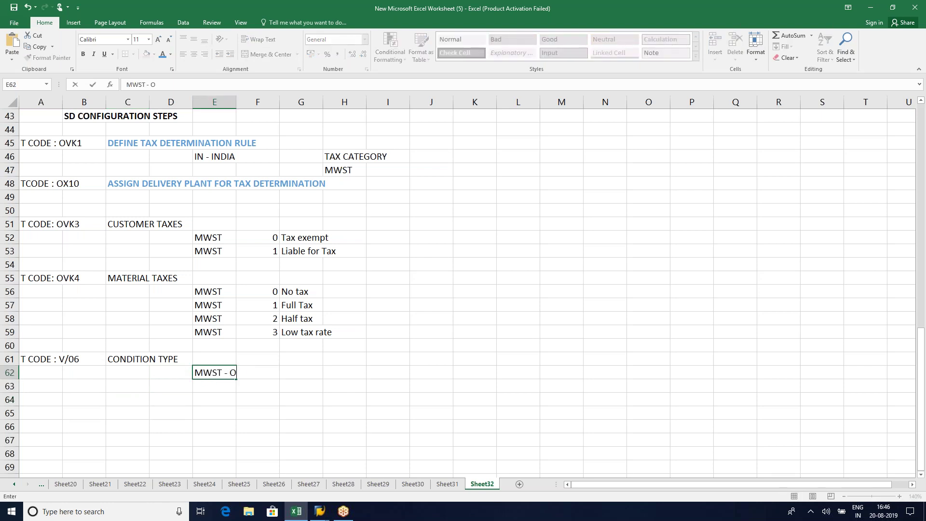
{"action": "type", "text": "UTPUT TAX"}
{"action": "key", "text": "Return"}
{"action": "key", "text": "Right"}
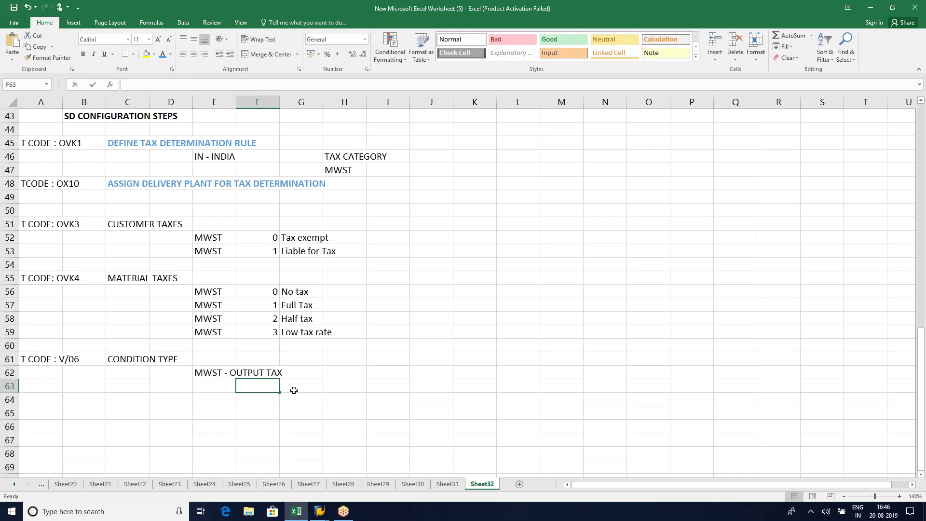
- Enter ASSIGN ACCESS SEQUENCE MWST in F63 and CONDITION CLASS: D - TAXES in G64 under the output tax entry
{"action": "type", "text": "ASSIGN ACCESS SEQUENCE MWST"}
{"action": "key", "text": "Return"}
{"action": "key", "text": "Right"}
{"action": "key", "text": "Right"}
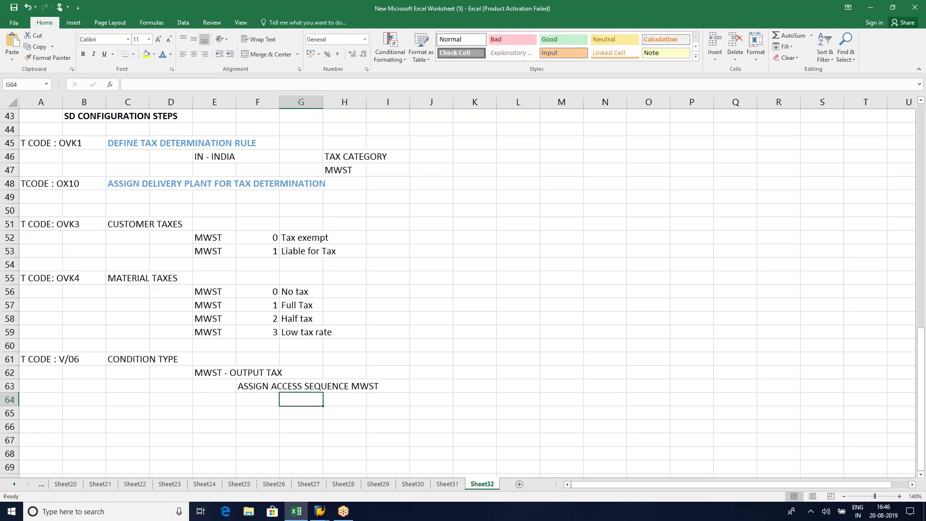
{"action": "type", "text": "CONDITION CLASS: D - TAXC"}
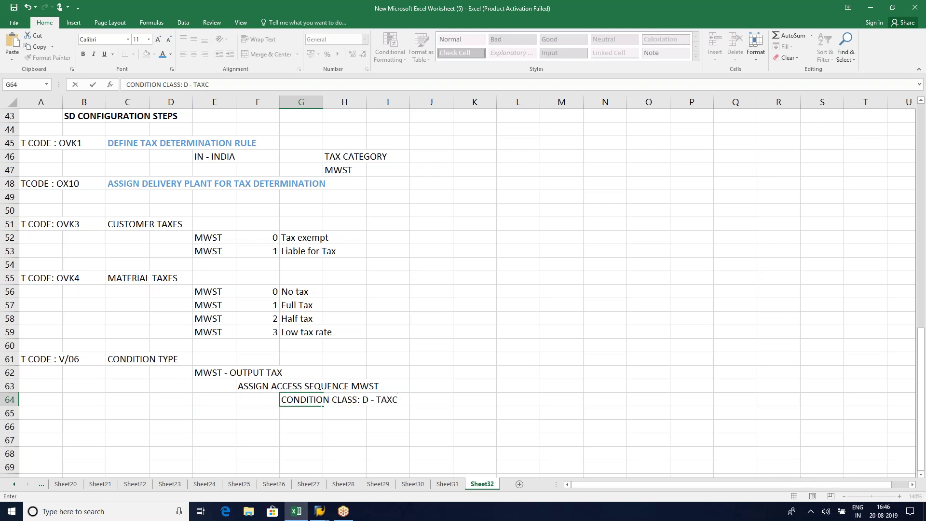
{"action": "key", "text": "BackSpace"}
{"action": "type", "text": "ES"}
{"action": "key", "text": "Return"}
- Enter CAL TYPE : A - PERCENTAGE in G65 and CONDITION CATEGORY : D - TAXES in G66
{"action": "type", "text": "CAL"}
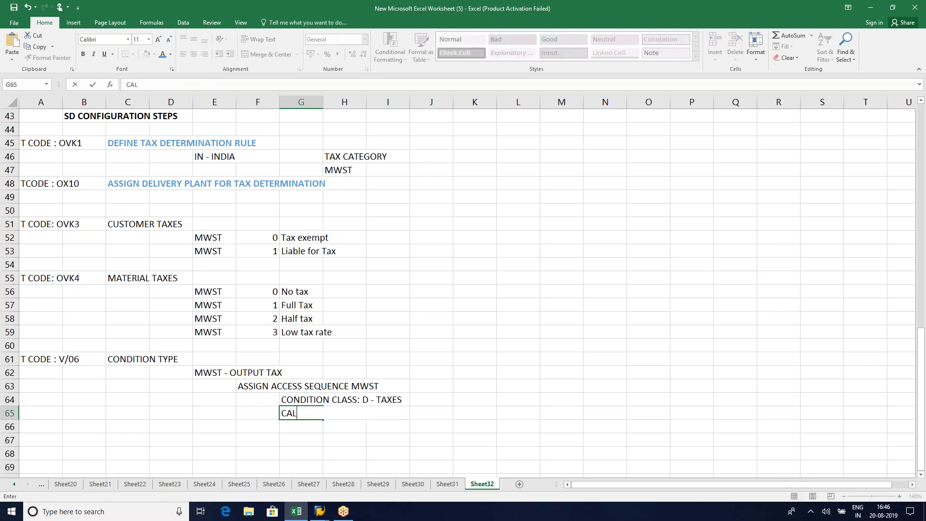
{"action": "type", "text": " TYPE : A - PERCENTAGE"}
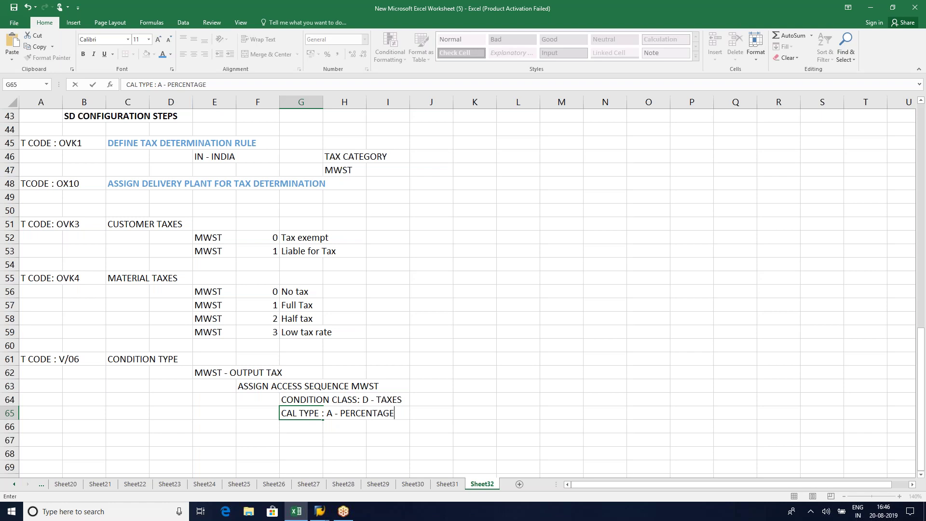
{"action": "key", "text": "Return"}
{"action": "key", "text": "Right"}
{"action": "key", "text": "Right"}
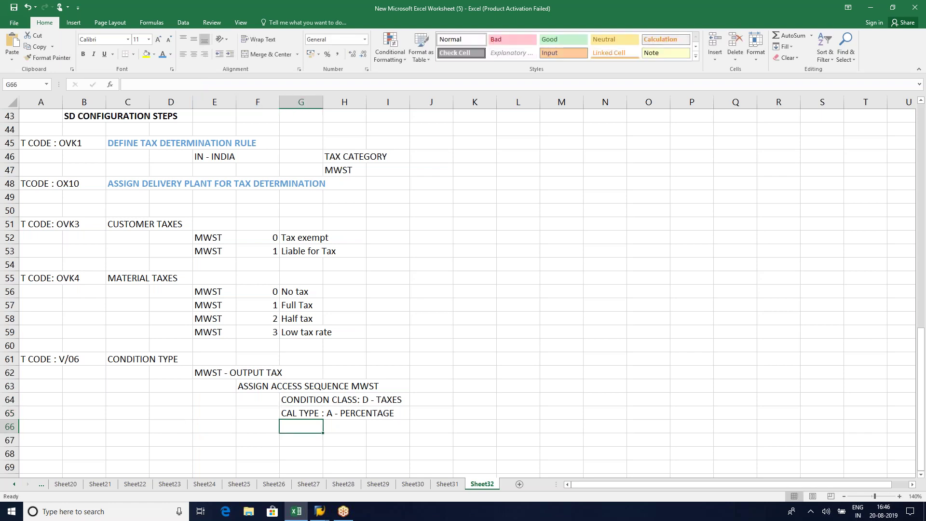
{"action": "type", "text": "CONDITION CAT"}
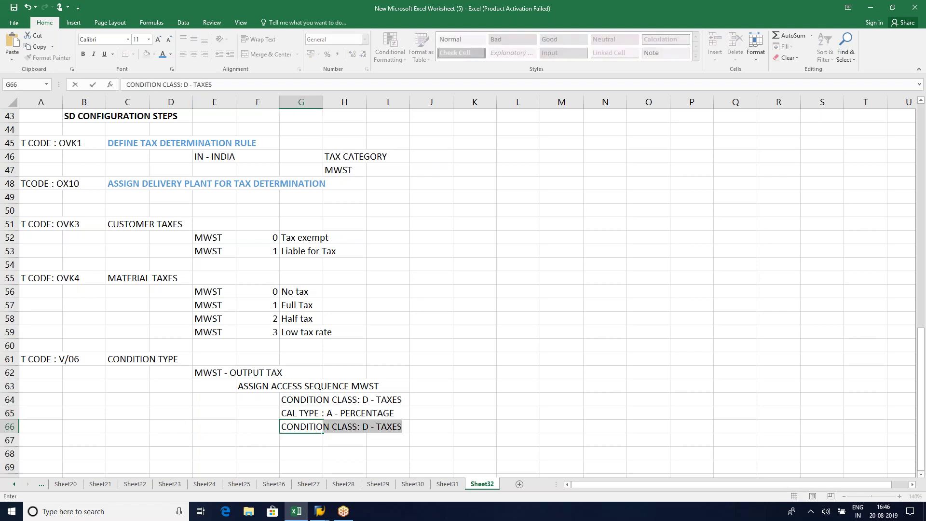
{"action": "type", "text": "EGORY"}
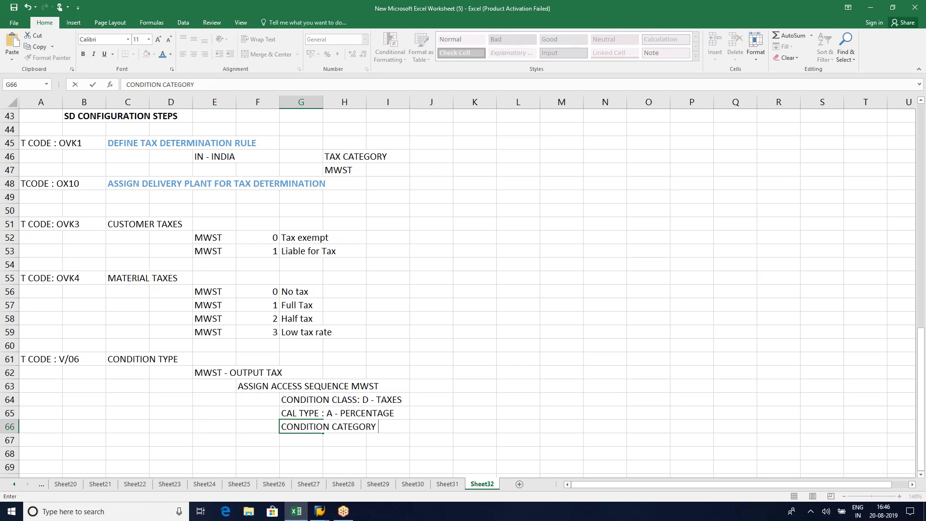
{"action": "type", "text": " : D - TAXES"}
{"action": "key", "text": "Return"}
- Enter ITEM CONDITIONS : X in G67 below the condition category
{"action": "key", "text": "Right"}
{"action": "key", "text": "Right"}
{"action": "key", "text": "Right"}
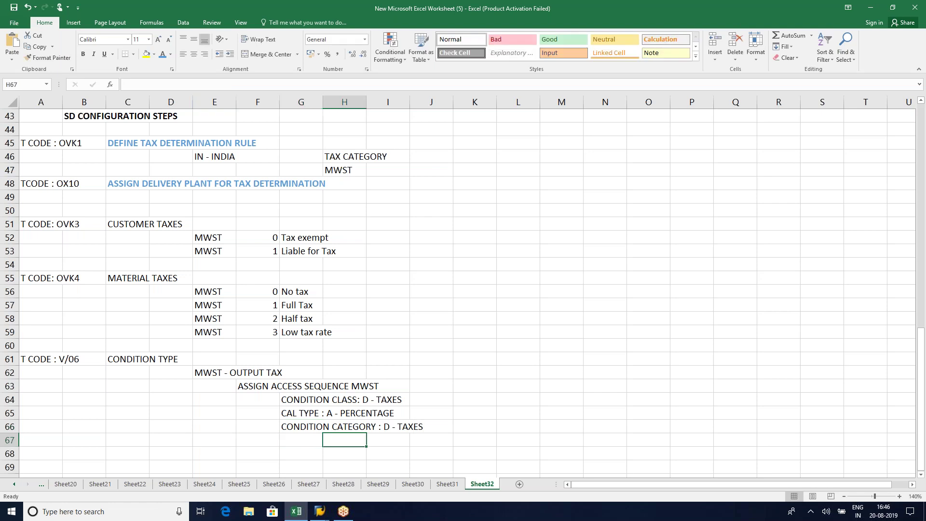
{"action": "key", "text": "Left"}
{"action": "type", "text": "ITE"}
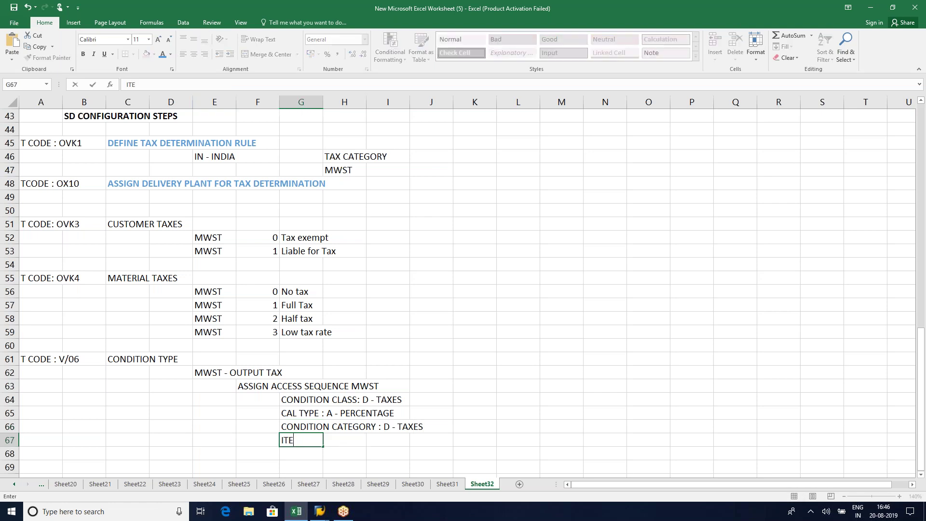
{"action": "type", "text": "M CONDITIONS : X"}
{"action": "key", "text": "Return"}
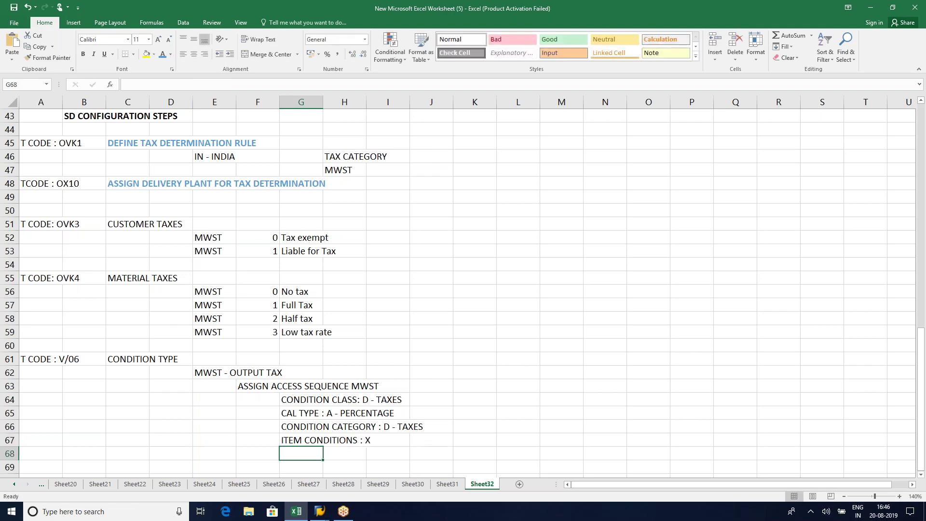
{"action": "left_click", "coordinate": [505, 373]}
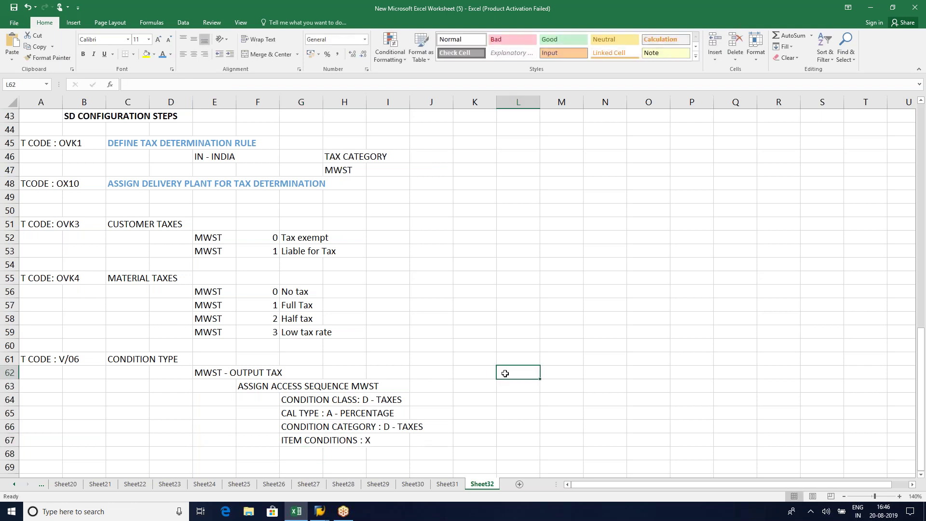
- Switch to the SAP Lock Entry List session and open transaction V/06 with /NV/06
{"action": "key", "text": "alt+Tab"}
{"action": "key", "text": "alt+Tab"}
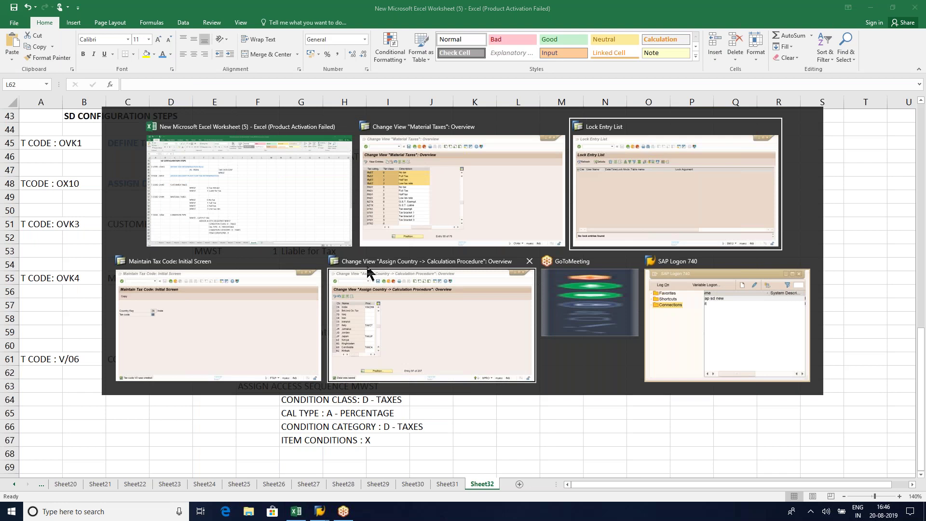
{"action": "left_click", "coordinate": [94, 51]}
{"action": "type", "text": "/NV/06"}
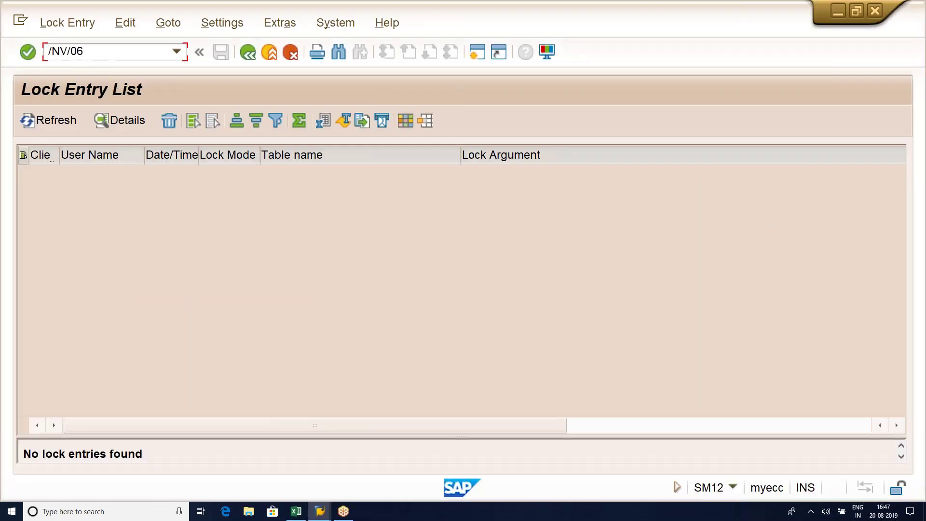
{"action": "key", "text": "Return"}
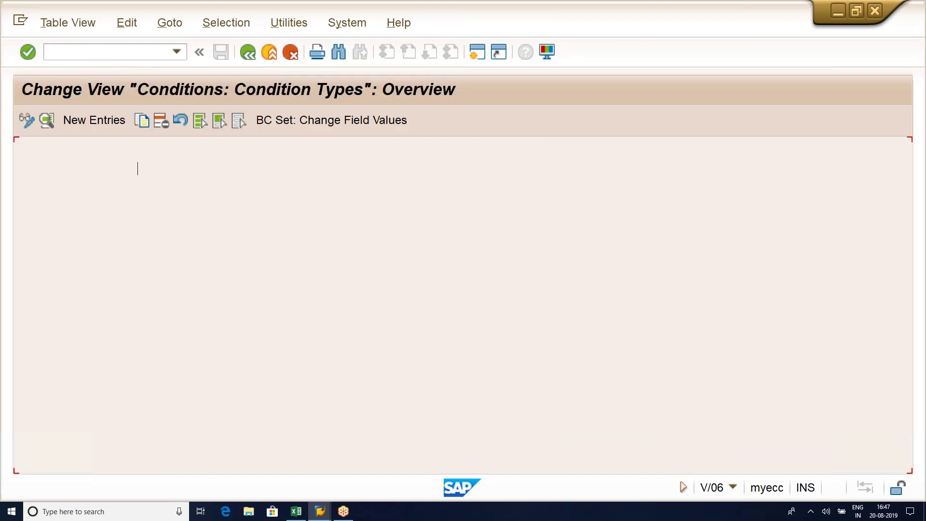
- Position the condition types list at MWST and open the details of the Output Tax entry
{"action": "left_click", "coordinate": [239, 450]}
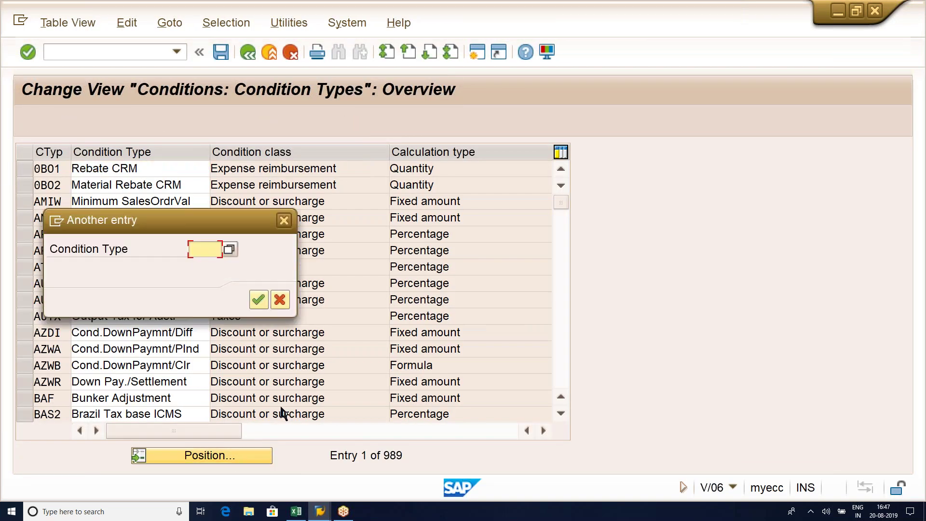
{"action": "type", "text": "MWST"}
{"action": "key", "text": "Return"}
{"action": "left_click", "coordinate": [159, 170]}
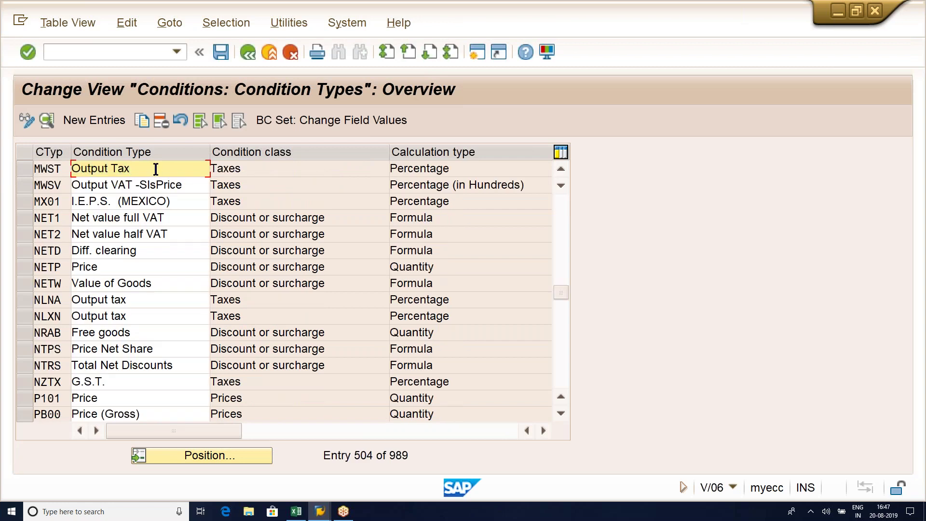
{"action": "left_click", "coordinate": [23, 169]}
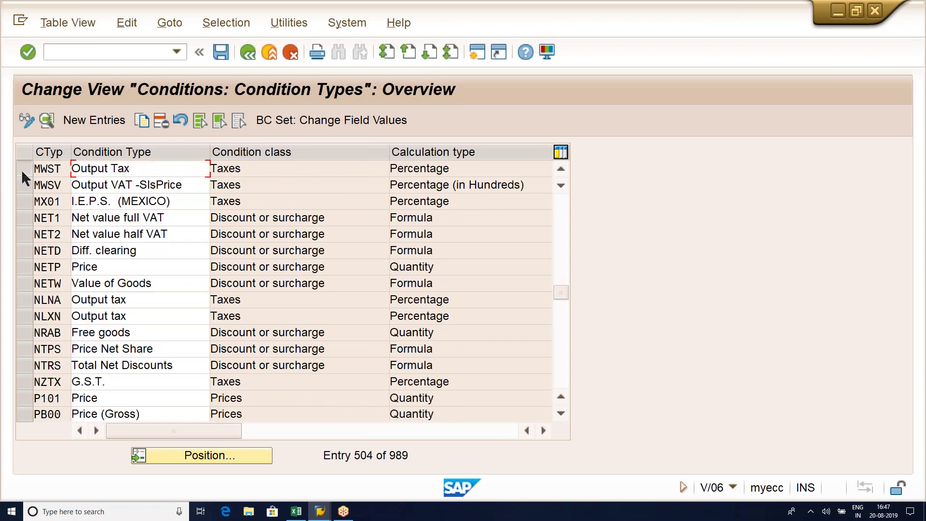
{"action": "left_click", "coordinate": [47, 122]}
- Review the MWST condition type's access sequence, condition class, calculation type, condition category, item condition and manual entries settings
{"action": "left_click", "coordinate": [418, 153]}
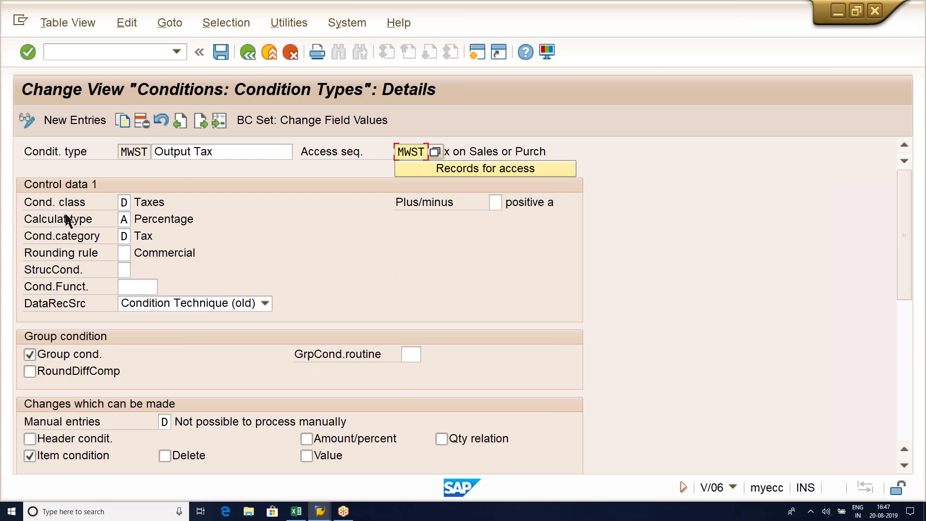
{"action": "left_click", "coordinate": [119, 202]}
{"action": "left_click", "coordinate": [59, 227]}
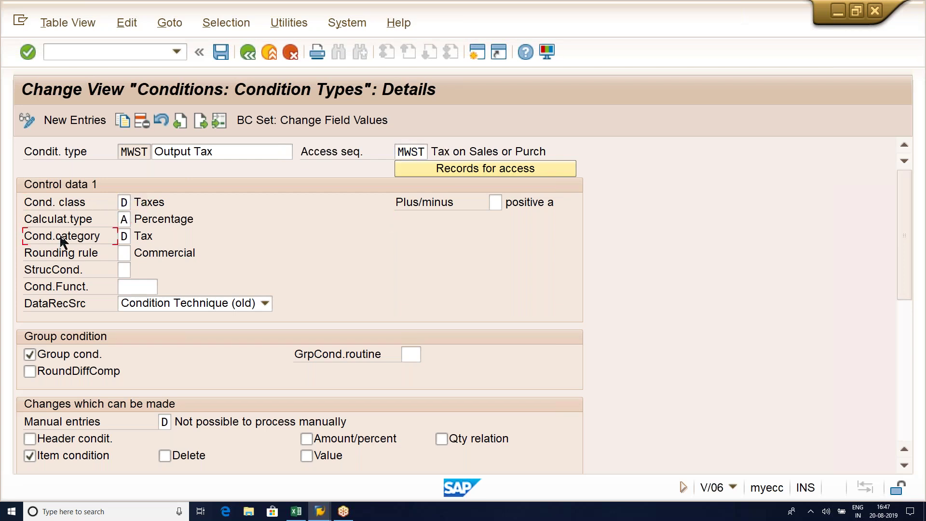
{"action": "left_click", "coordinate": [127, 236]}
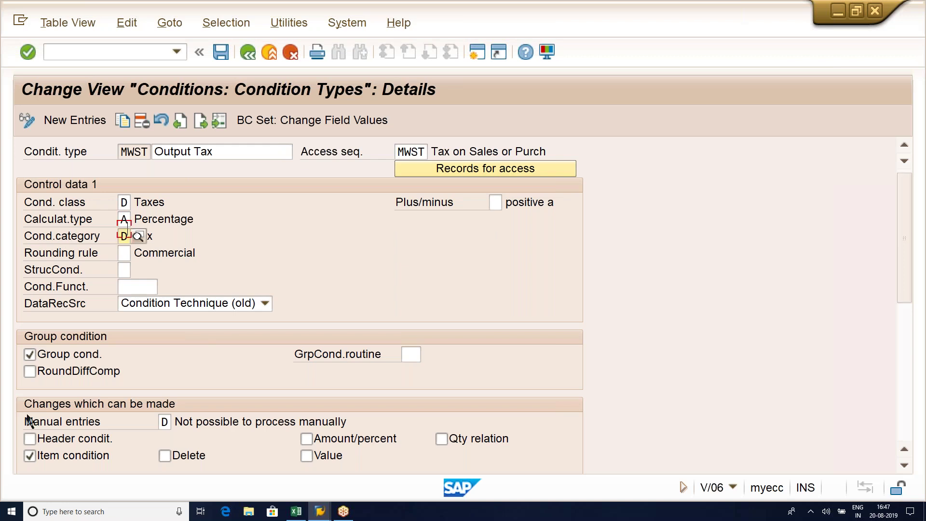
{"action": "scroll", "coordinate": [26, 417], "scroll_direction": "down", "scroll_amount": 1}
{"action": "scroll", "coordinate": [58, 419], "scroll_direction": "down", "scroll_amount": 2}
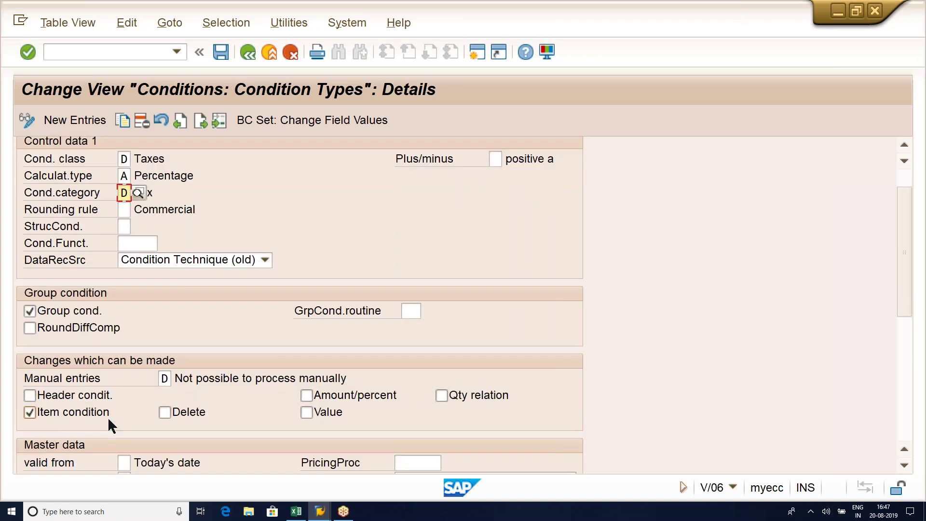
{"action": "left_click_drag", "start_coordinate": [176, 379], "coordinate": [361, 372]}
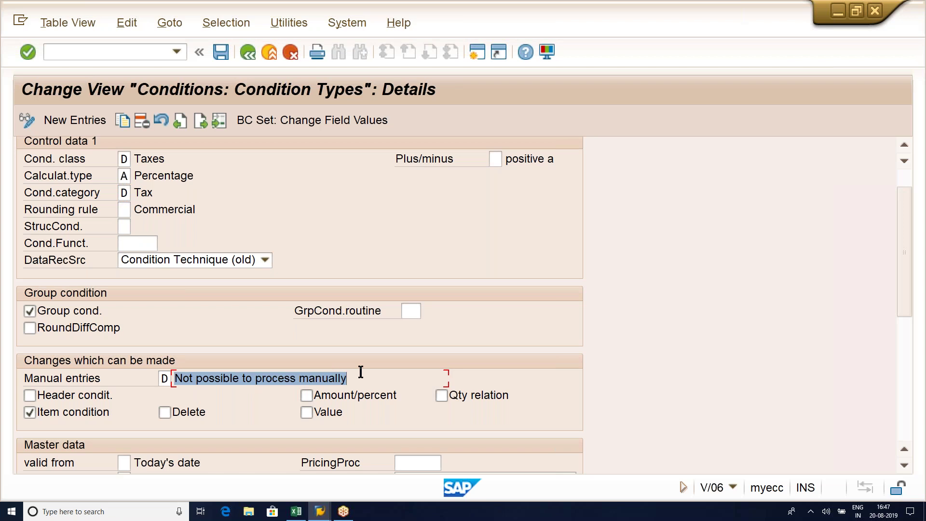
- Switch to Excel and enter MANUAL ENTRIES : D - NOT PROCESSED MANUALLY in G68
{"action": "left_click", "coordinate": [296, 511]}
{"action": "left_click", "coordinate": [299, 450]}
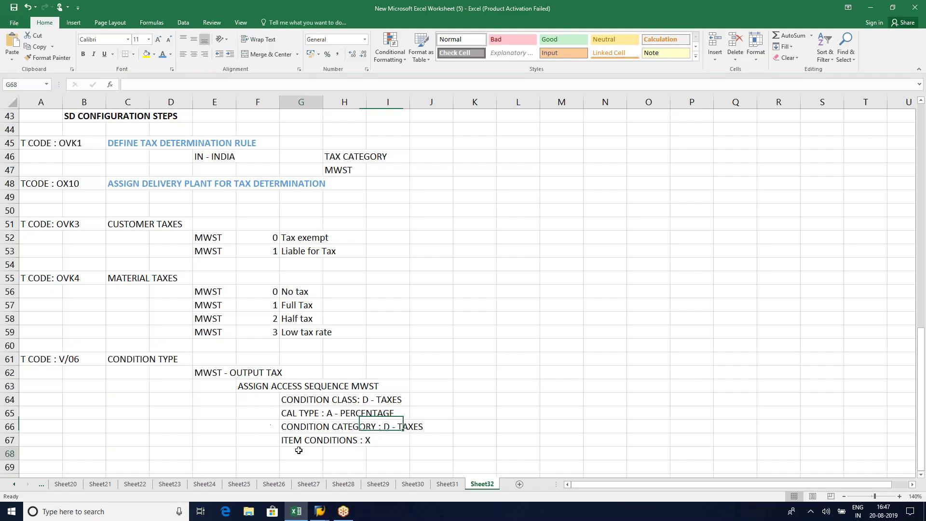
{"action": "type", "text": "MANUAL ENTRIES : D "}
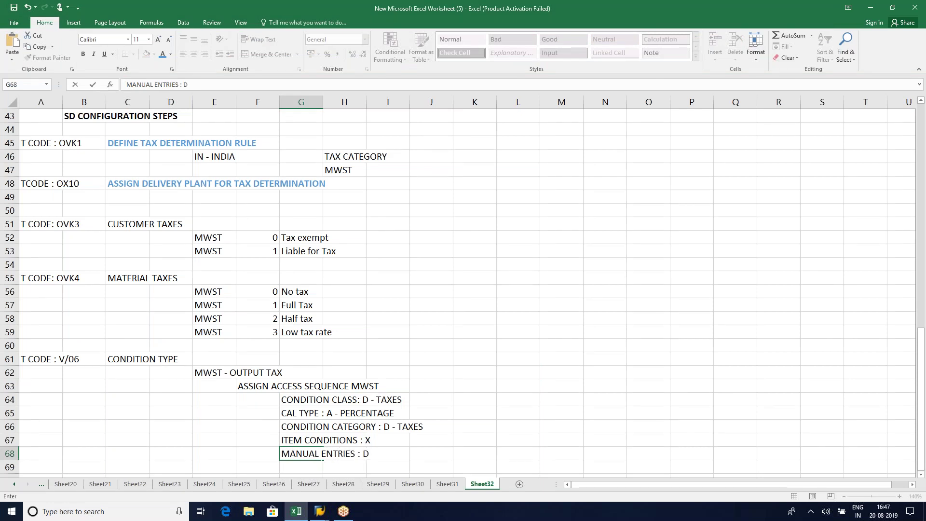
{"action": "type", "text": "- NOT PROCESS"}
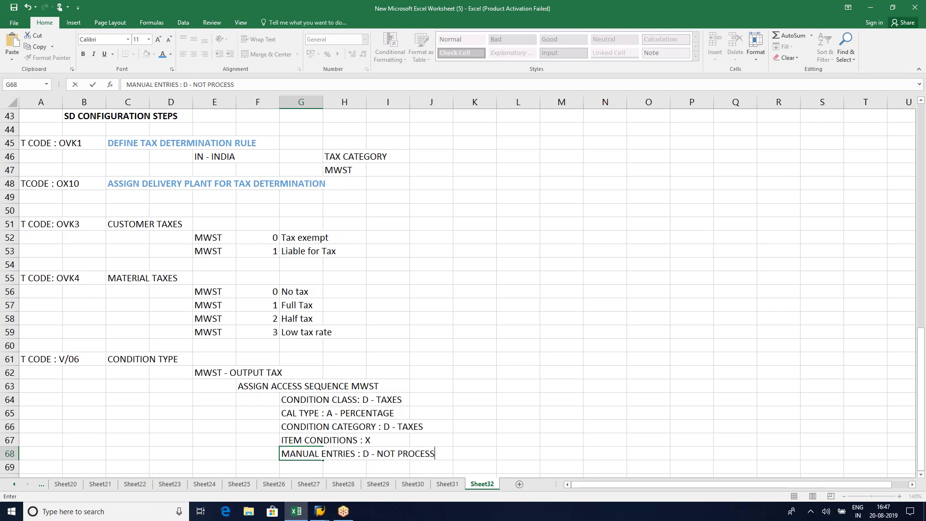
{"action": "type", "text": "ED MANUALLY"}
{"action": "key", "text": "Return"}
{"action": "left_click", "coordinate": [541, 387]}
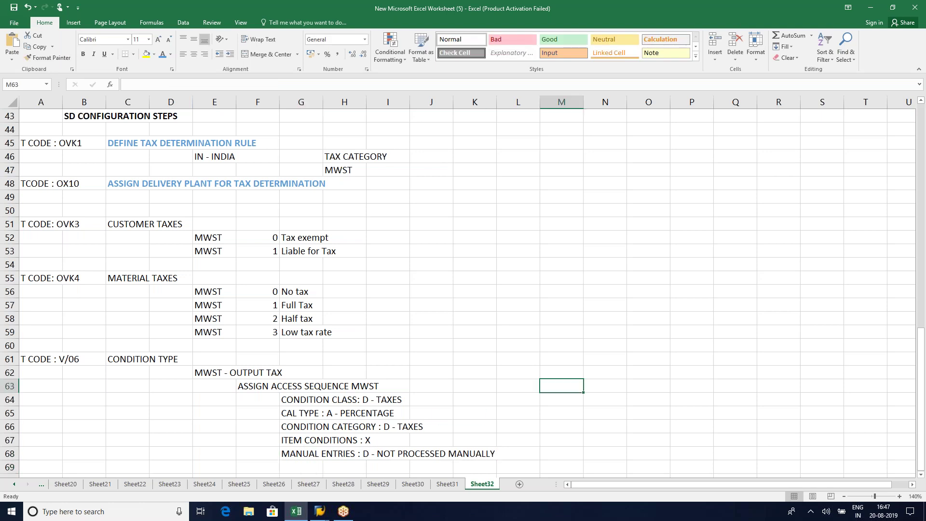
- Enter the heading PRICING PROCEDURE in C70, below the condition type notes
{"action": "scroll", "coordinate": [333, 215], "scroll_direction": "down", "scroll_amount": 4}
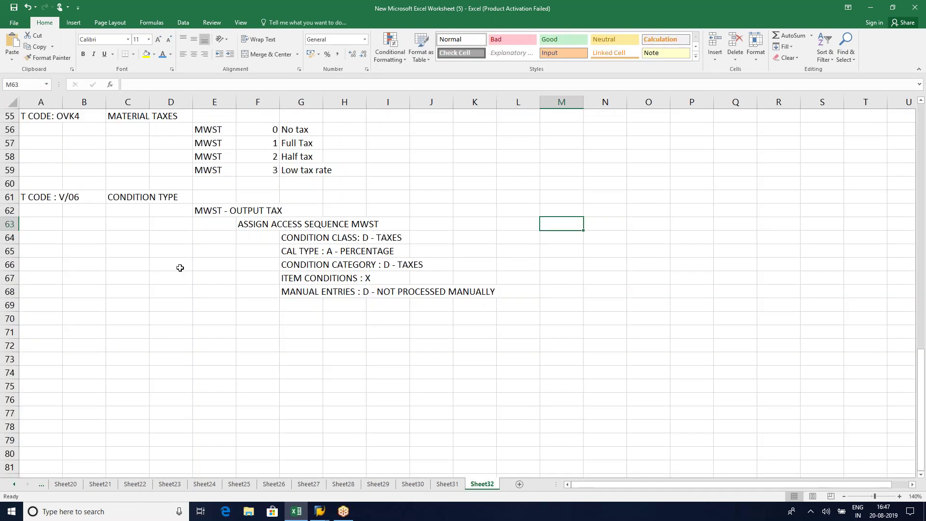
{"action": "left_click", "coordinate": [221, 268]}
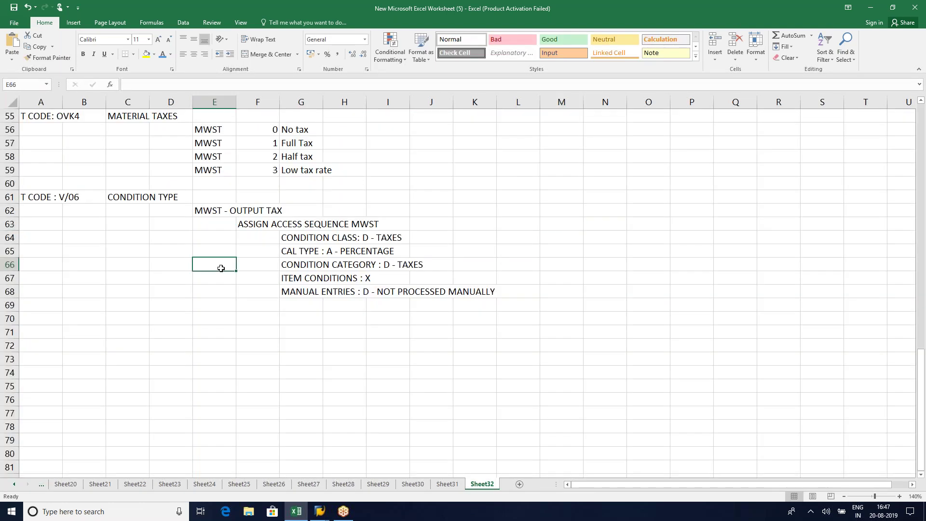
{"action": "left_click", "coordinate": [145, 322]}
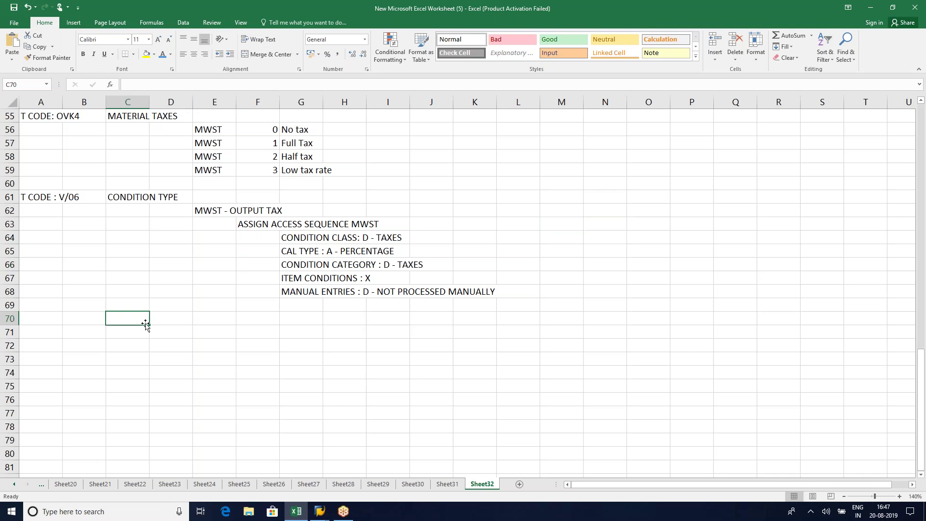
{"action": "type", "text": "PRICING PROCED"}
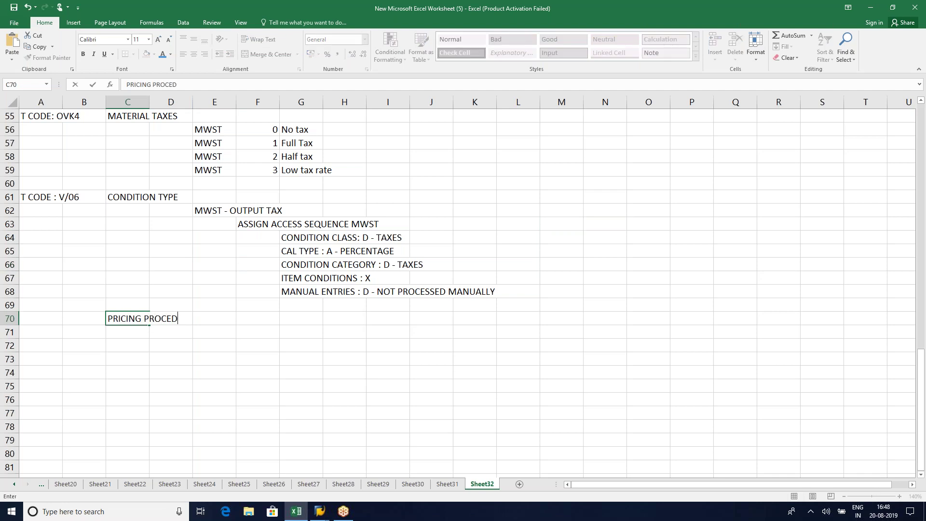
{"action": "type", "text": "URE"}
{"action": "key", "text": "Return"}
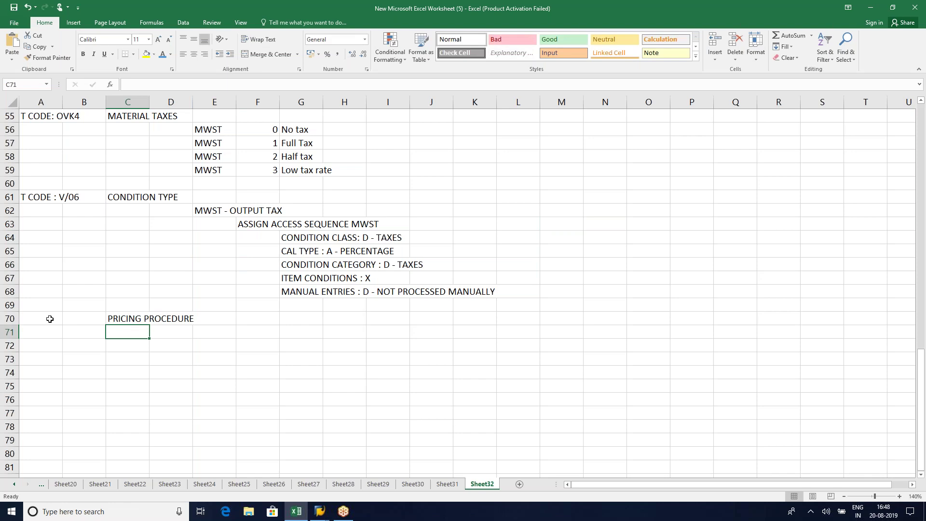
- Enter T CODE : V/08 in A70 beside the PRICING PROCEDURE heading
{"action": "left_click", "coordinate": [46, 319]}
{"action": "type", "text": "T CODE"}
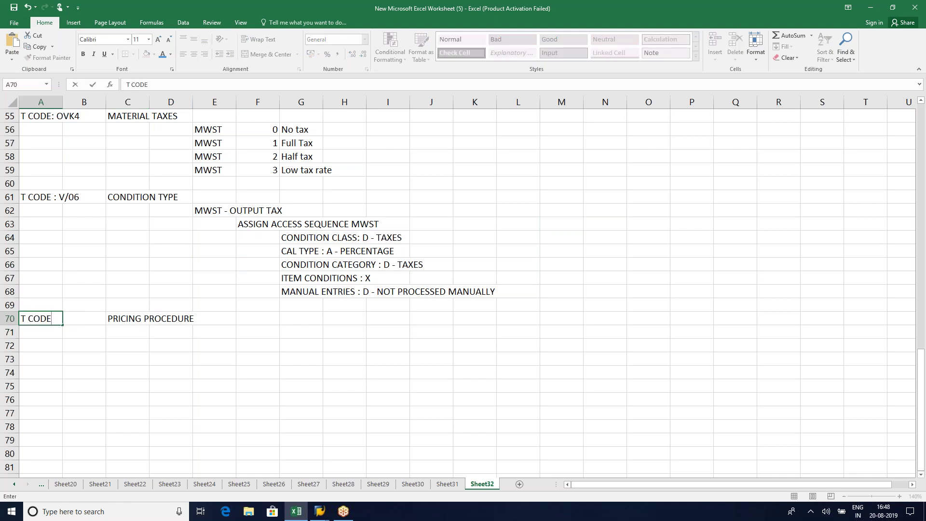
{"action": "type", "text": " : V/08"}
{"action": "key", "text": "Return"}
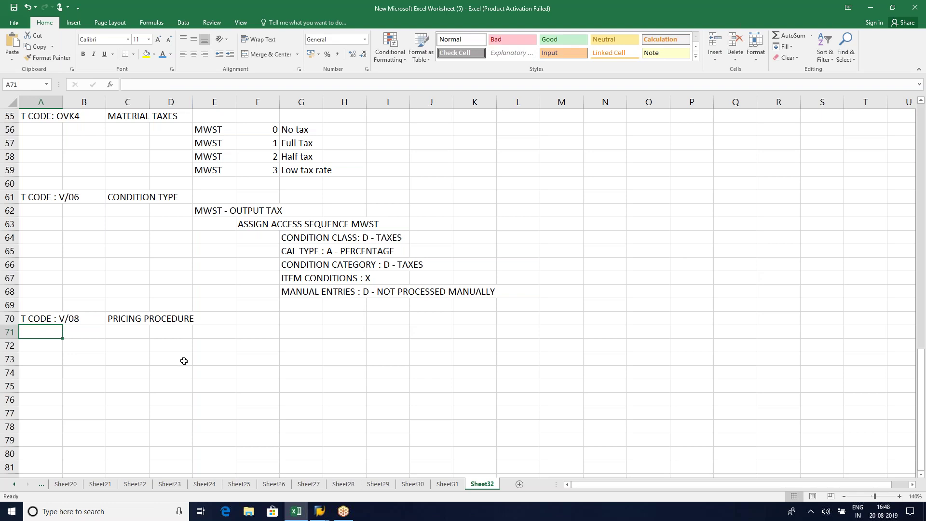
{"action": "left_click", "coordinate": [259, 277]}
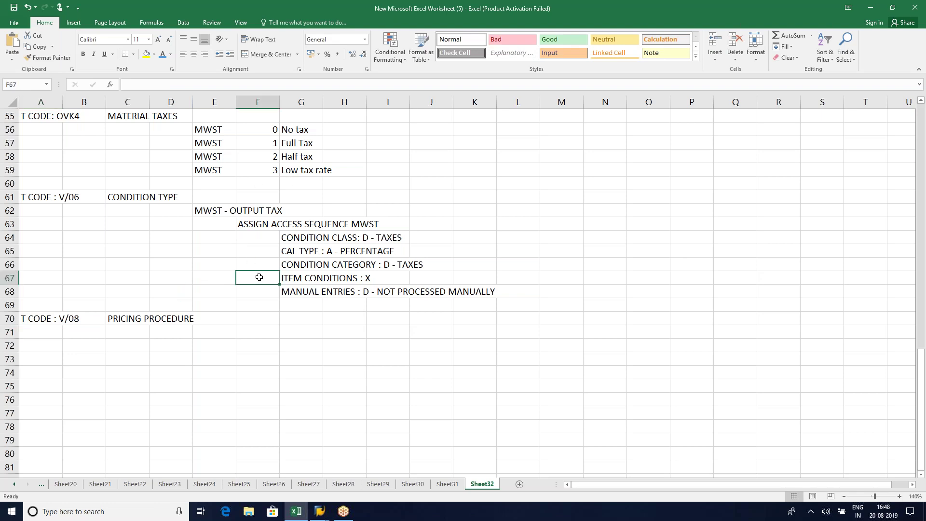
- Switch to SAP and open the pricing procedures overview with transaction V/08
{"action": "key", "text": "alt+Tab"}
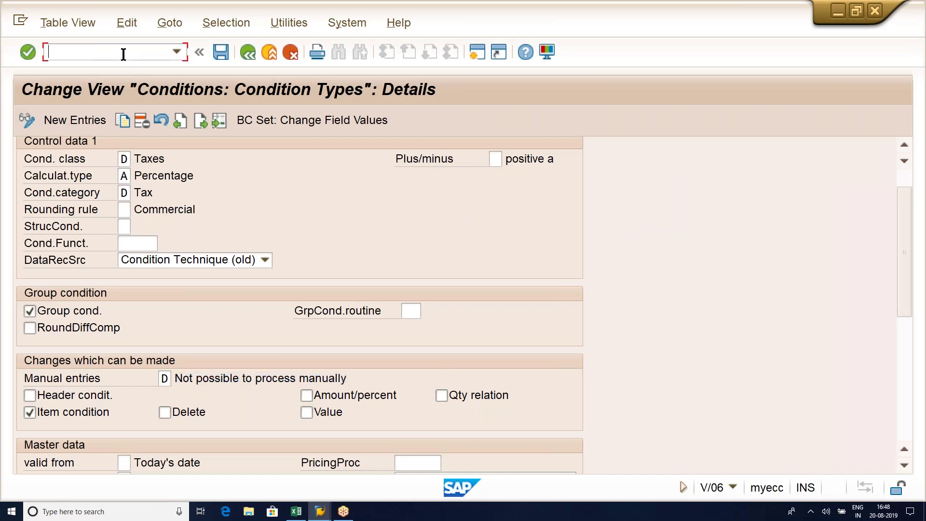
{"action": "type", "text": "/NV/08"}
{"action": "key", "text": "Return"}
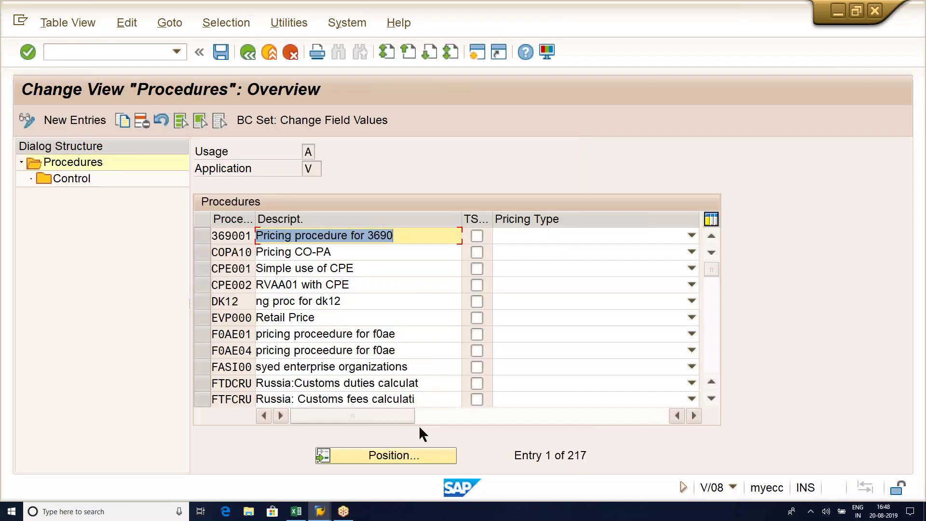
{"action": "left_click", "coordinate": [427, 455]}
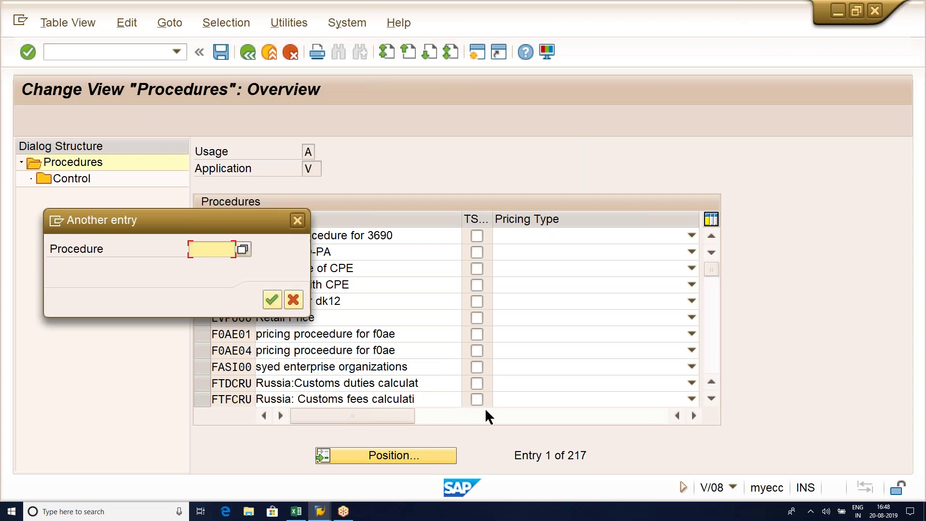
{"action": "type", "text": "LGPRIC"}
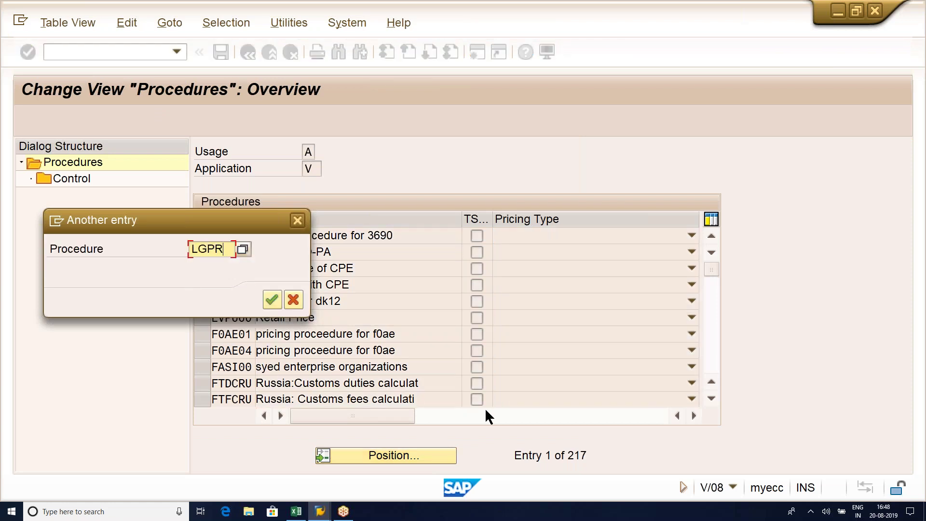
{"action": "key", "text": "Return"}
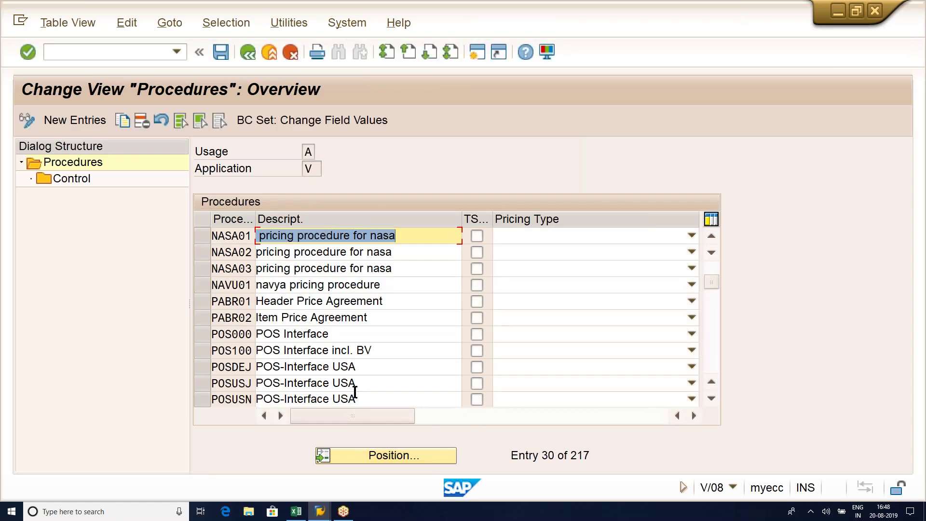
- Find pricing procedure ZLGPRI in the list and open its Control step overview
{"action": "left_click", "coordinate": [369, 454]}
{"action": "type", "text": "Z"}
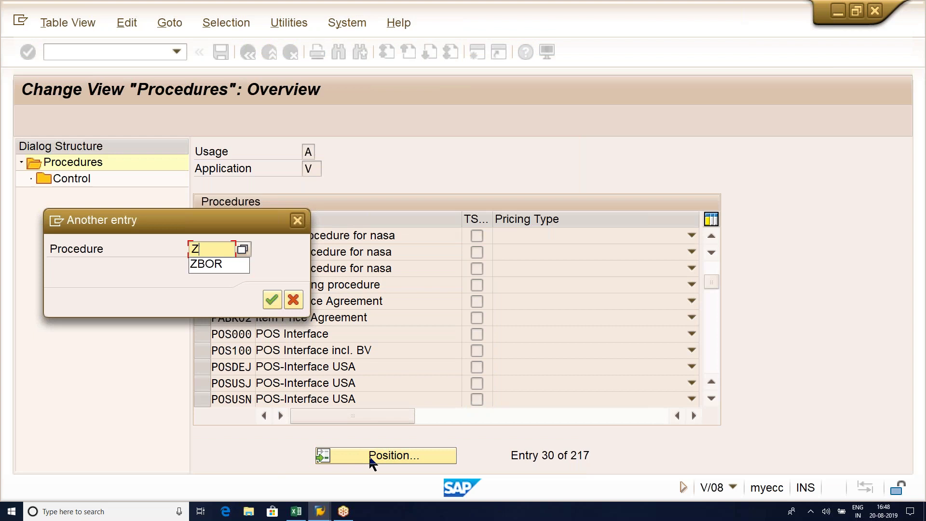
{"action": "type", "text": "LGPRI"}
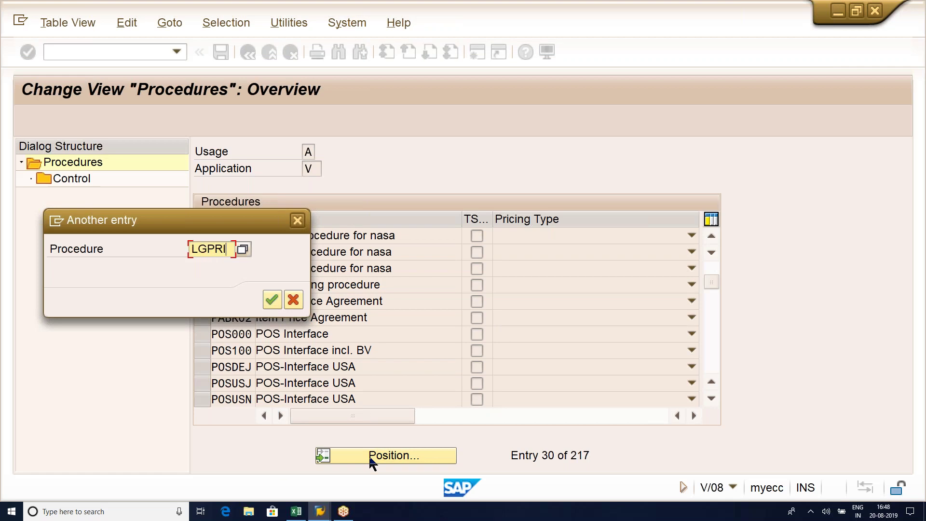
{"action": "key", "text": "Return"}
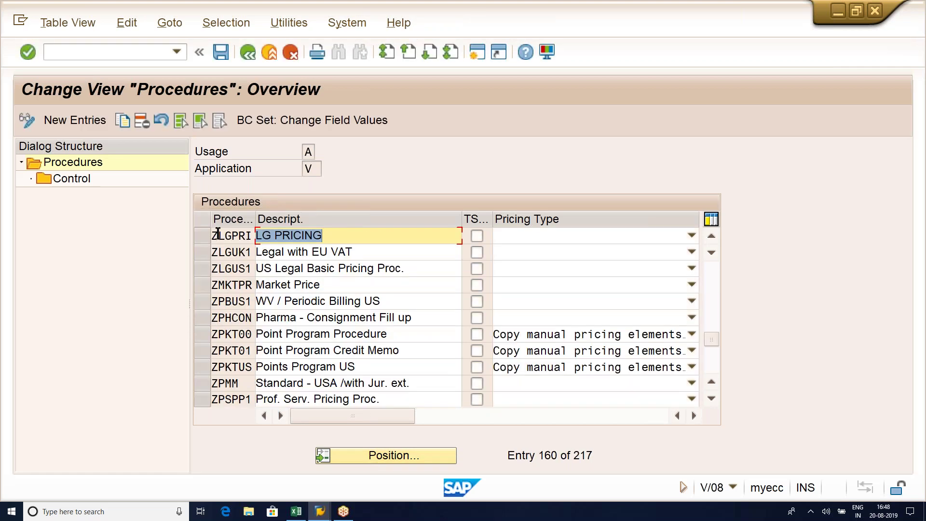
{"action": "left_click", "coordinate": [203, 235]}
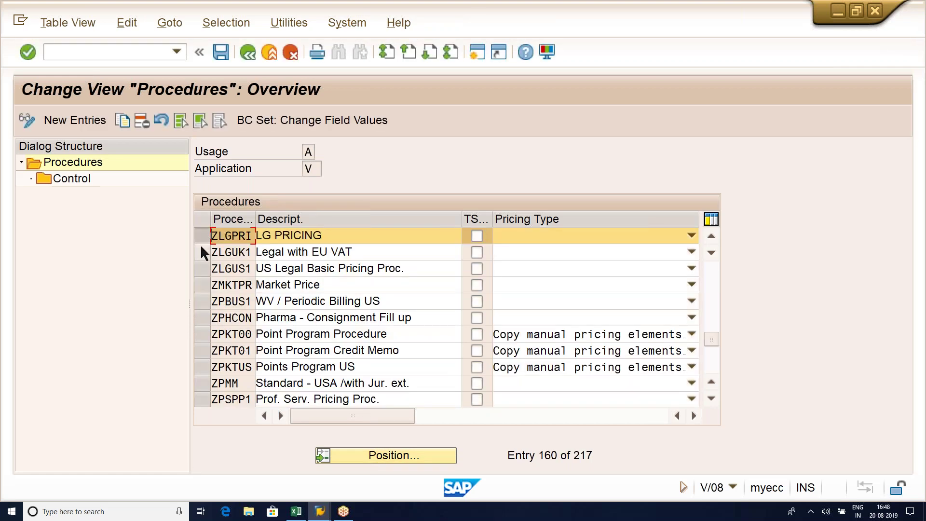
{"action": "left_click", "coordinate": [80, 180]}
{"action": "double_click", "coordinate": [78, 179]}
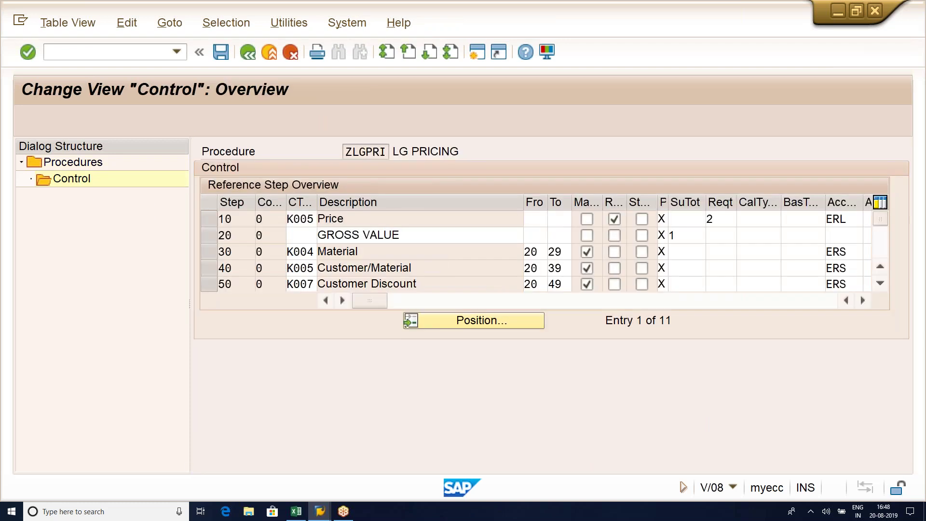
- Examine the MWST output tax step in the procedure, including its required and print settings
{"action": "scroll", "coordinate": [438, 262], "scroll_direction": "down", "scroll_amount": 2}
{"action": "left_click", "coordinate": [393, 238]}
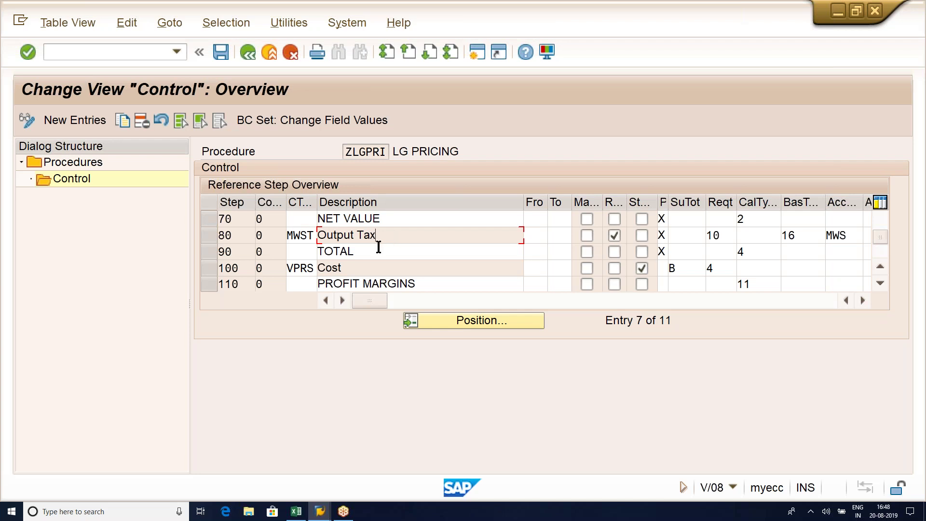
{"action": "left_click_drag", "start_coordinate": [389, 237], "coordinate": [314, 235]}
{"action": "left_click", "coordinate": [396, 218]}
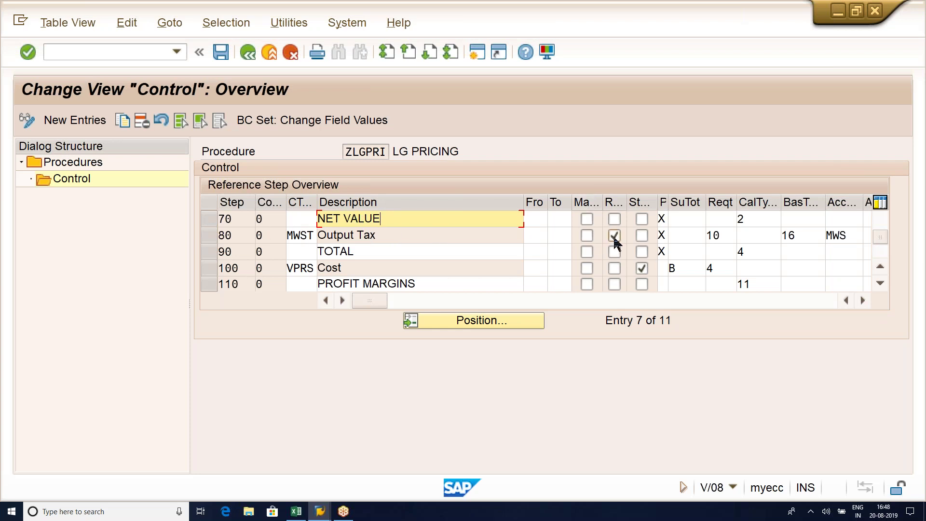
{"action": "left_click", "coordinate": [664, 236]}
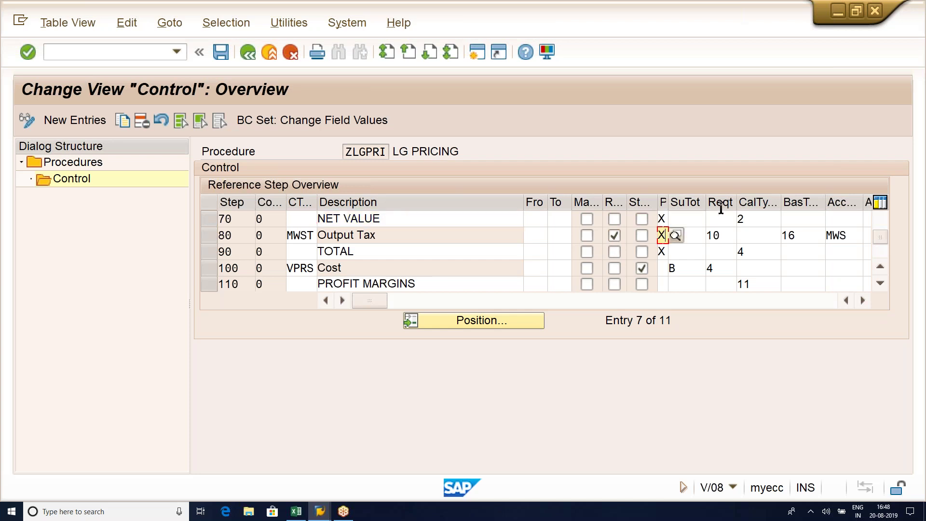
- Look up routine 10, Plant is set, among the requirement routines for the MWST step and close the list unchanged
{"action": "left_click", "coordinate": [732, 236]}
{"action": "left_click", "coordinate": [744, 236]}
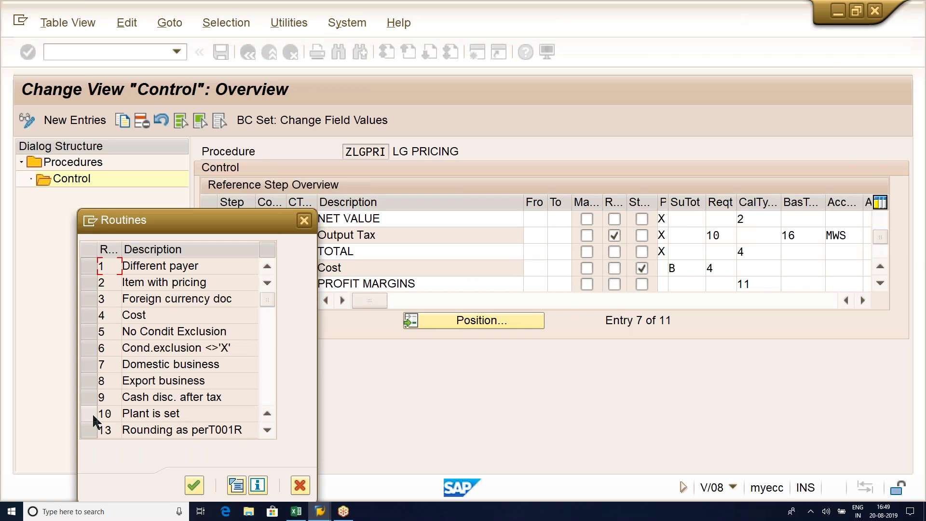
{"action": "left_click", "coordinate": [94, 416]}
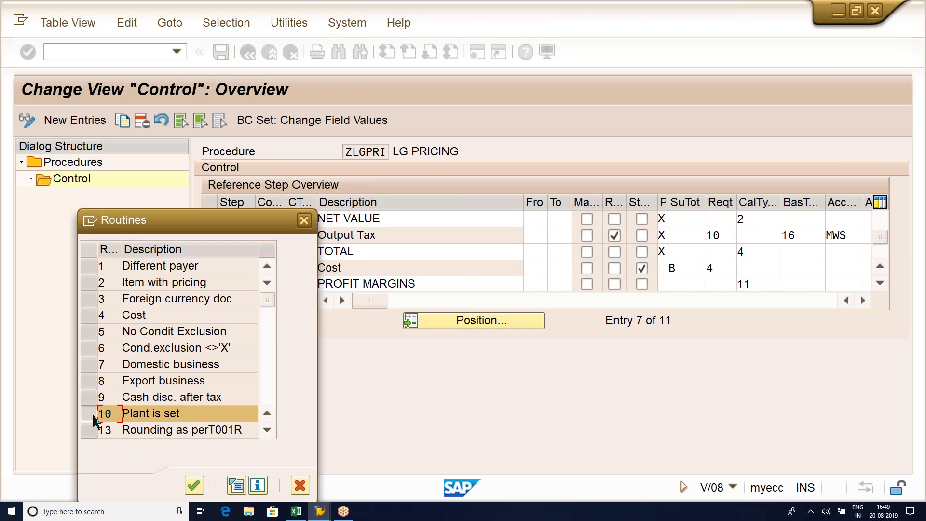
{"action": "left_click", "coordinate": [204, 410]}
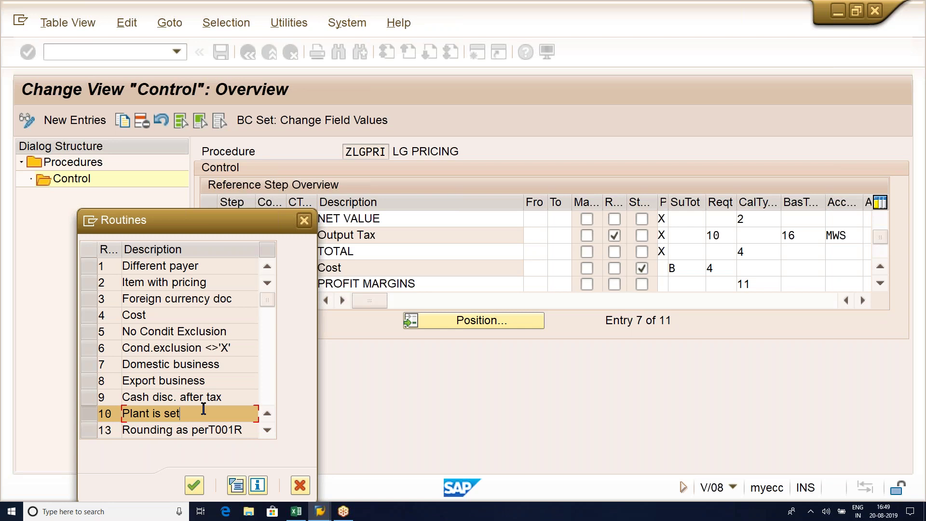
{"action": "left_click", "coordinate": [300, 485]}
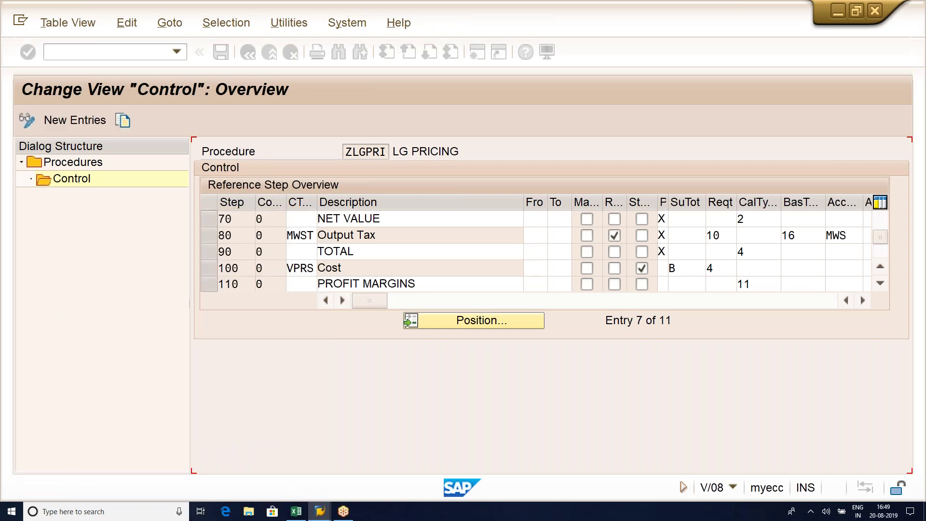
- Examine the MWST step's base type against the net value row, along with its account key
{"action": "left_click", "coordinate": [808, 240]}
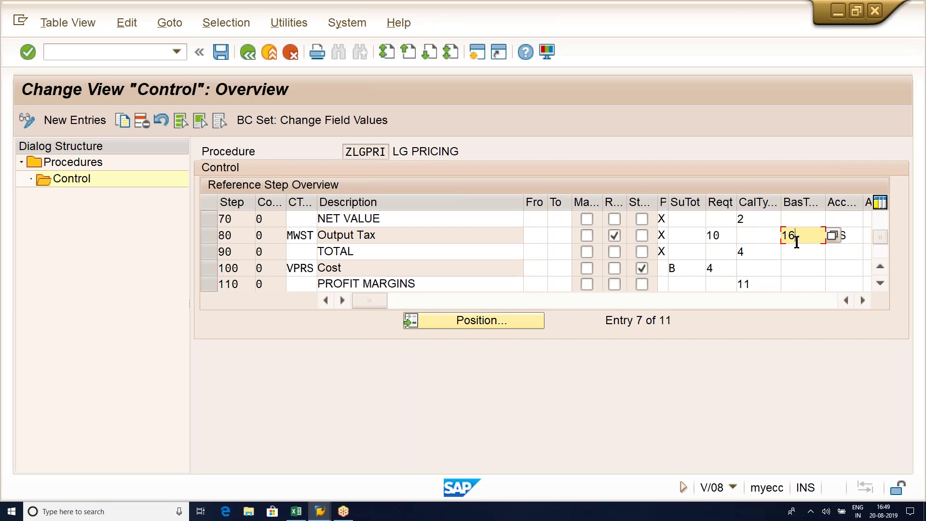
{"action": "left_click", "coordinate": [427, 241]}
{"action": "left_click", "coordinate": [412, 223]}
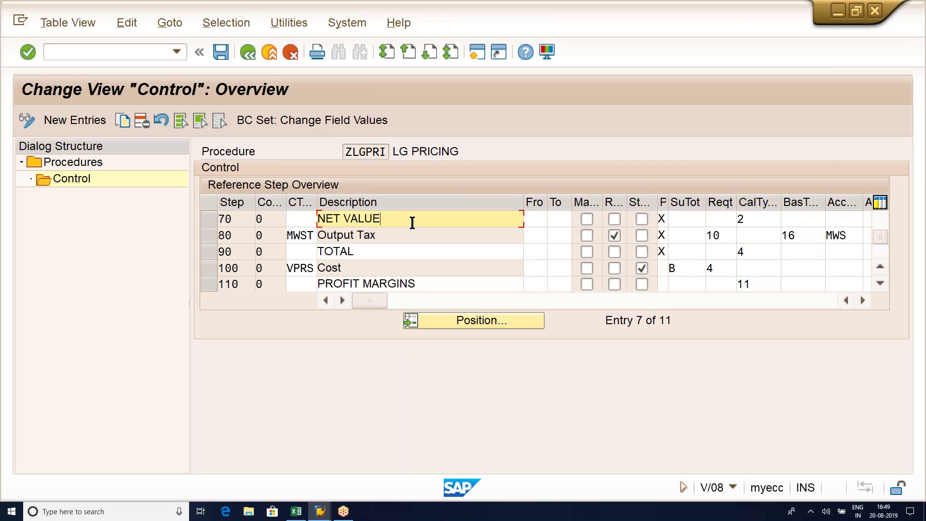
{"action": "left_click", "coordinate": [855, 238]}
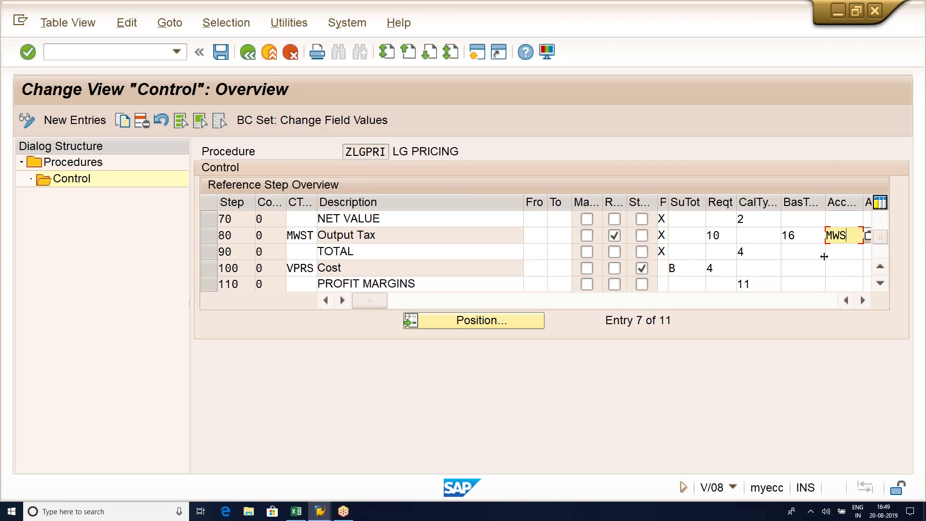
{"action": "left_click_drag", "start_coordinate": [854, 234], "coordinate": [816, 243]}
{"action": "left_click", "coordinate": [295, 236]}
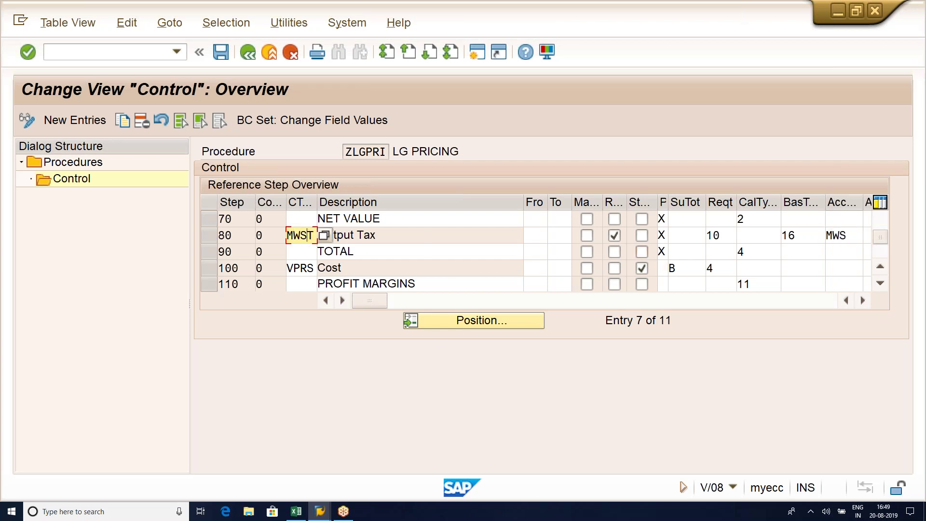
- Clear the requirement of the MWST output tax step and validate the row
{"action": "left_click", "coordinate": [722, 239]}
{"action": "key", "text": "BackSpace"}
{"action": "key", "text": "BackSpace"}
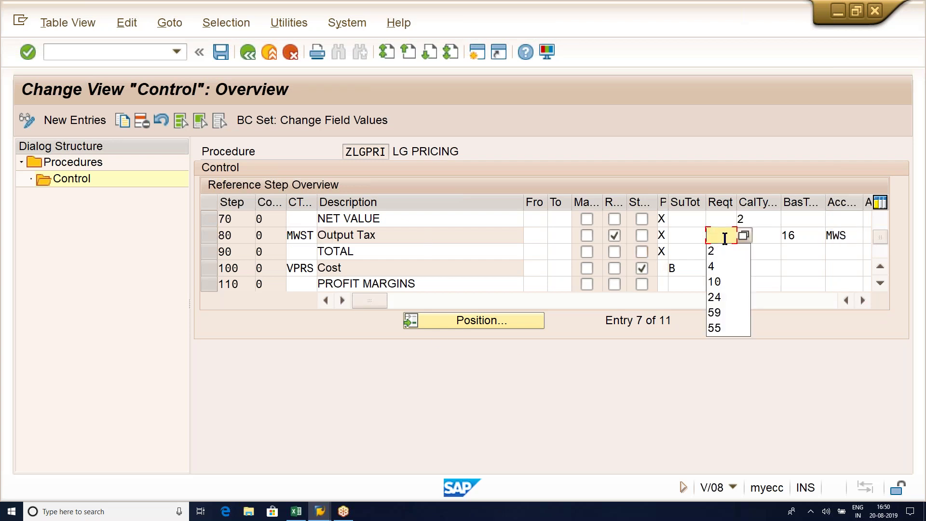
{"action": "key", "text": "Return"}
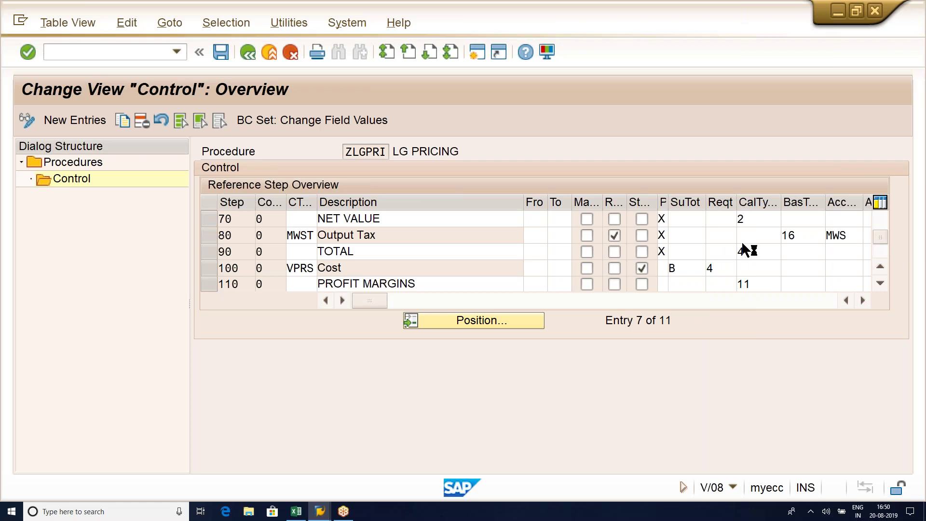
- Close the Maintain Tax Code session window and return to the pricing procedure's Control view
{"action": "left_click", "coordinate": [320, 512]}
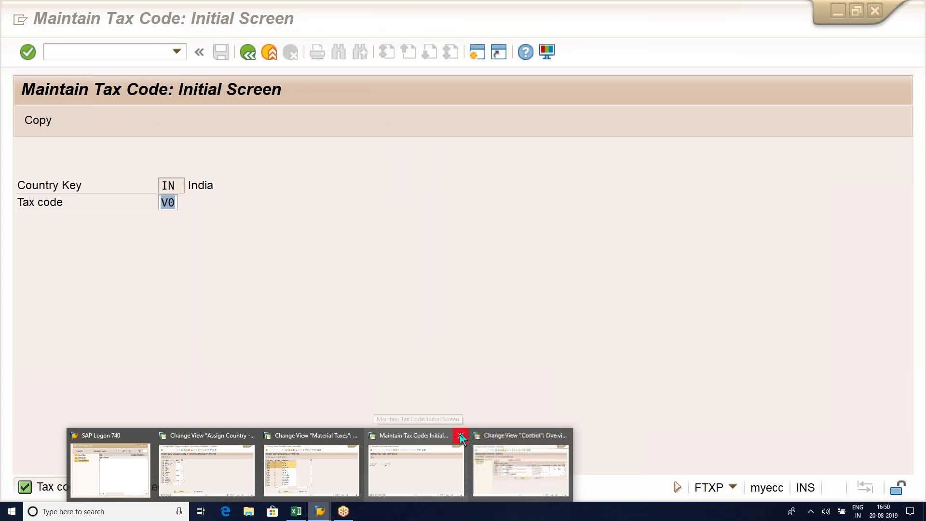
{"action": "left_click", "coordinate": [459, 435]}
{"action": "mouse_move", "coordinate": [453, 466]}
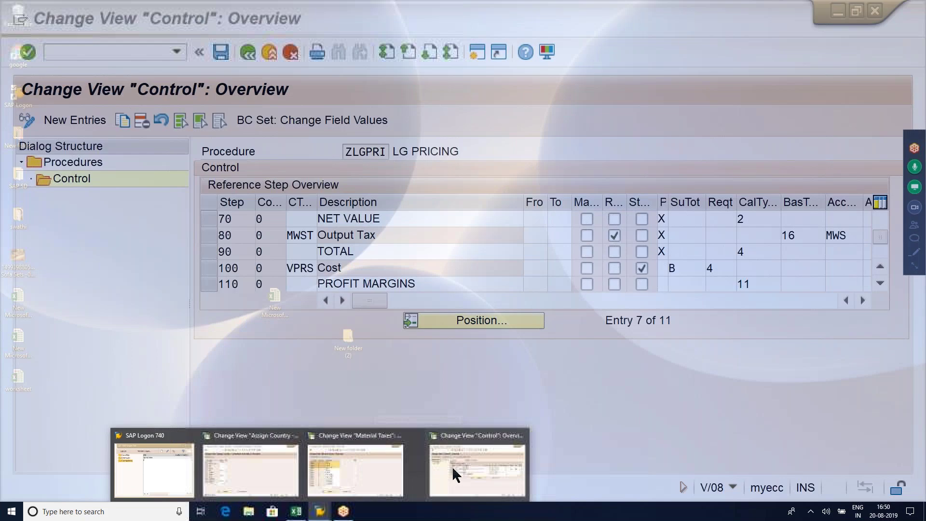
{"action": "left_click", "coordinate": [468, 439]}
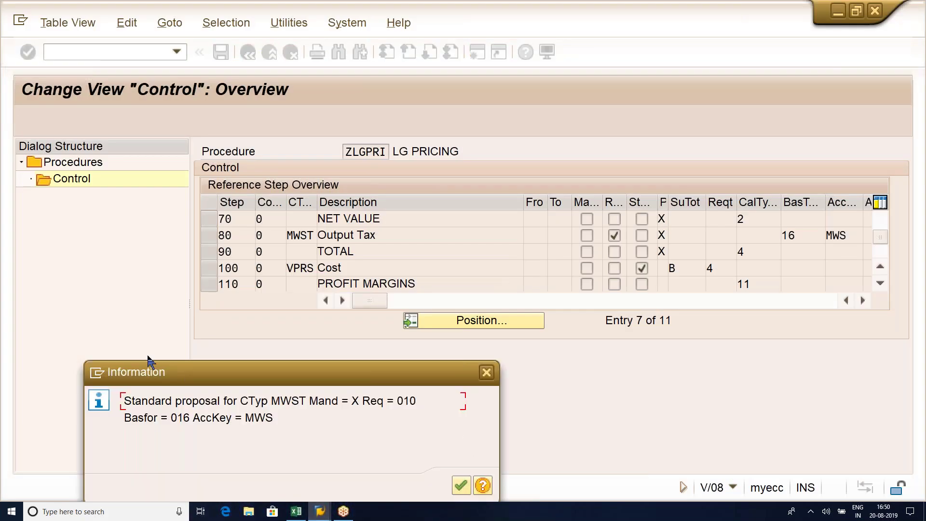
- Read the standard proposal message for MWST, particularly its requirement value, and dismiss it
{"action": "left_click", "coordinate": [317, 406]}
{"action": "left_click_drag", "start_coordinate": [362, 402], "coordinate": [424, 402]}
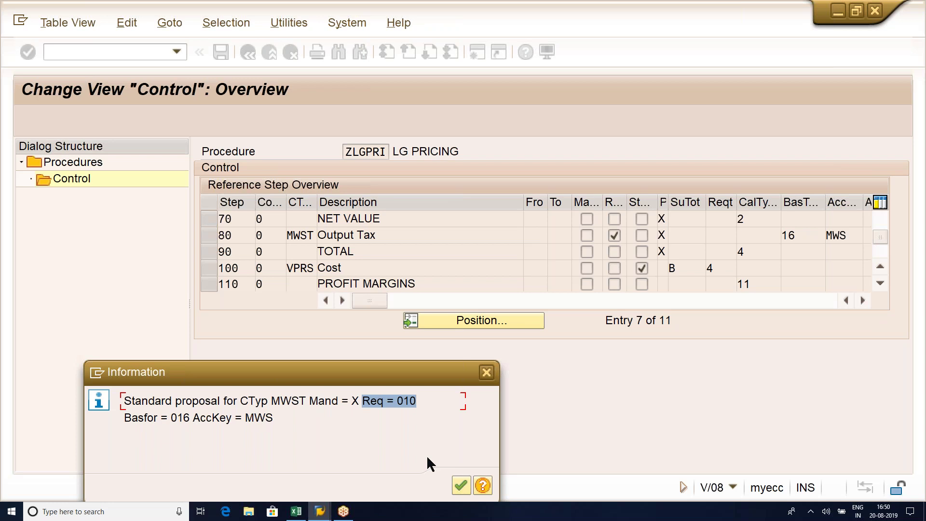
{"action": "left_click", "coordinate": [461, 488]}
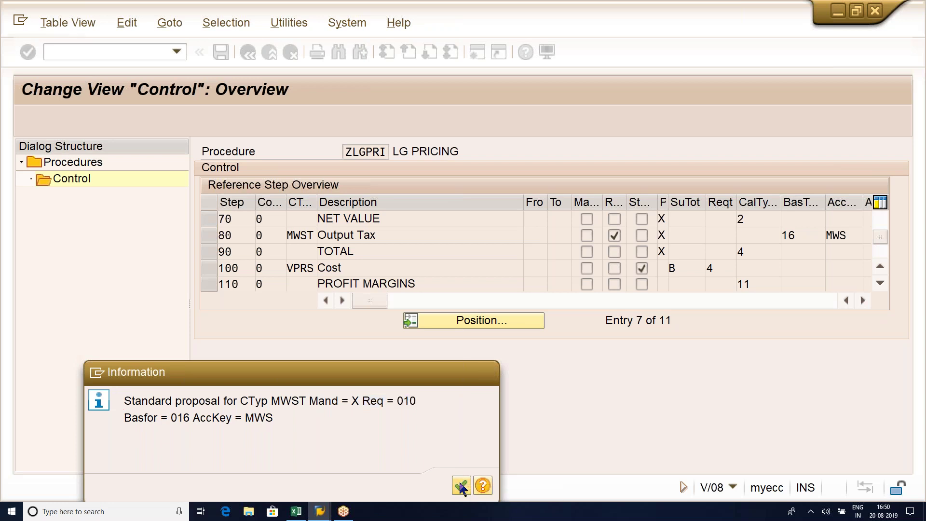
- Set the MWST step's requirement to 10 and save the procedure to the TAX DETERMINATION customizing request
{"action": "type", "text": "10"}
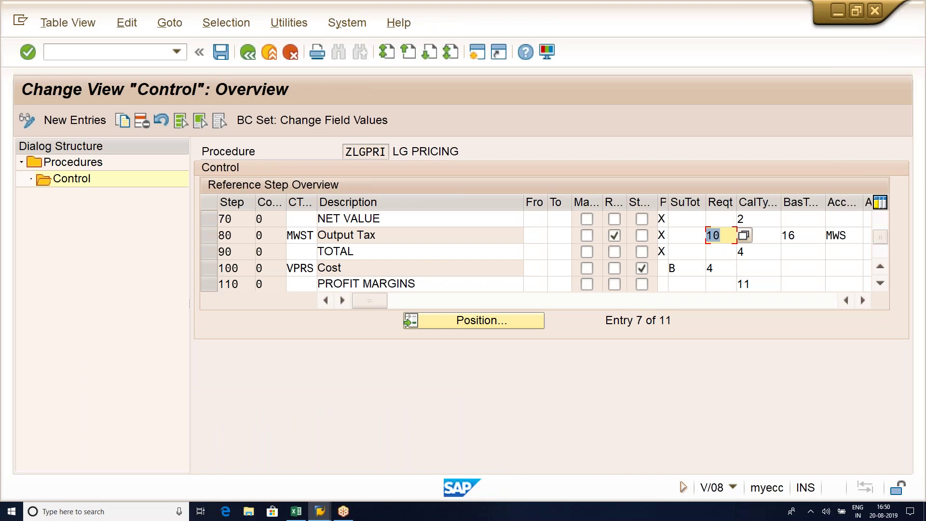
{"action": "key", "text": "ctrl+s"}
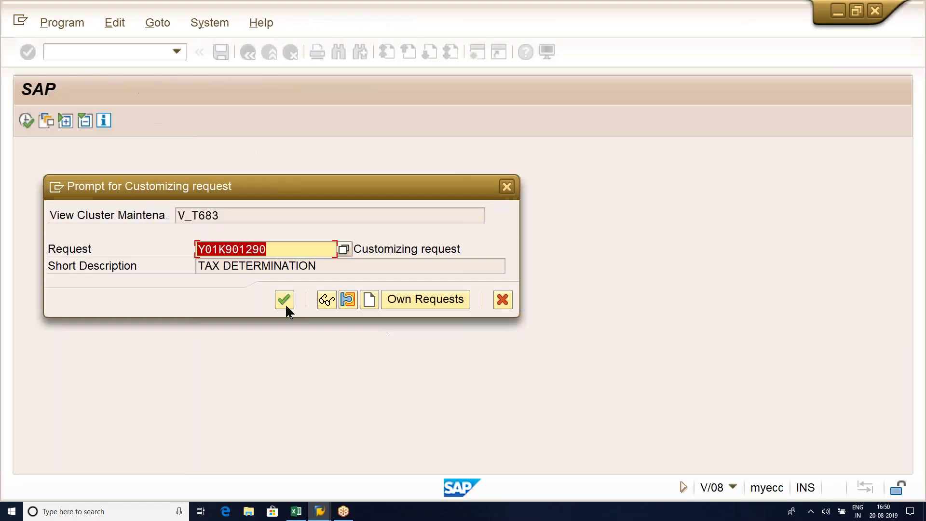
{"action": "left_click", "coordinate": [284, 307]}
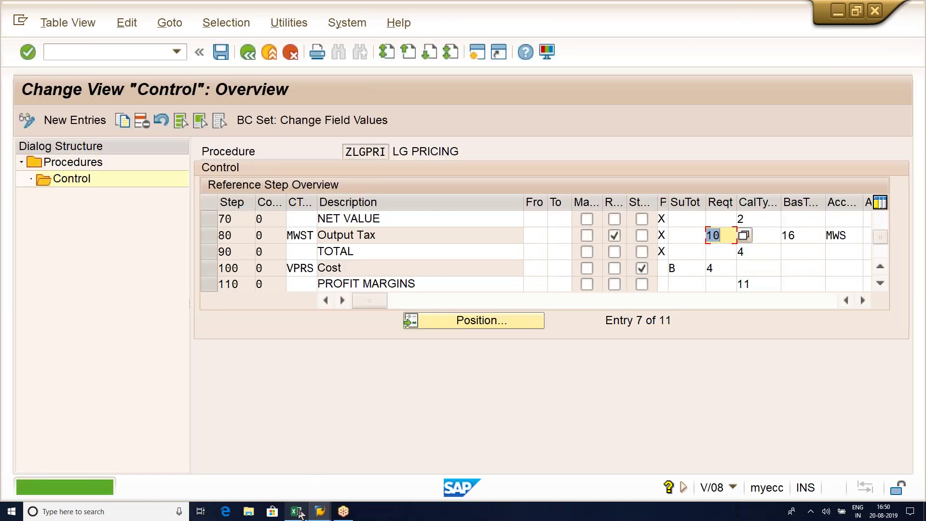
- In the Excel notes, enter "ASSIGN TAX CONDITION TYPE IN PRICING PROCEDURE" in E71 under the V/08 pricing procedure heading
{"action": "left_click", "coordinate": [299, 513]}
{"action": "left_click", "coordinate": [146, 333]}
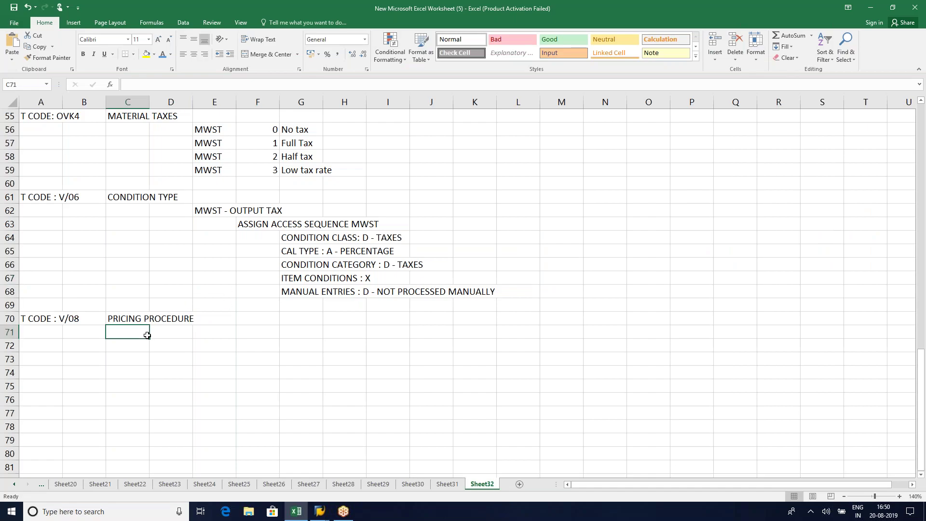
{"action": "left_click", "coordinate": [209, 333]}
{"action": "type", "text": "ASSIGN "}
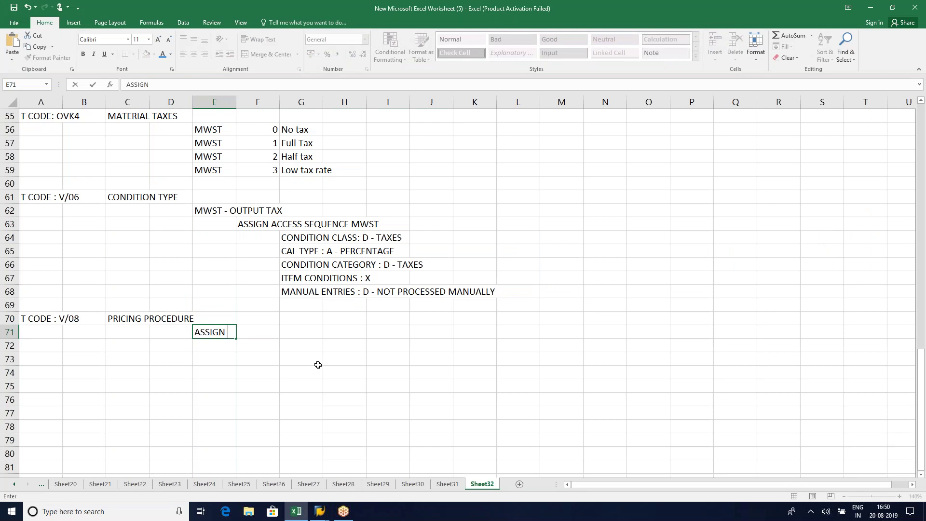
{"action": "type", "text": "TAX CONDITION T"}
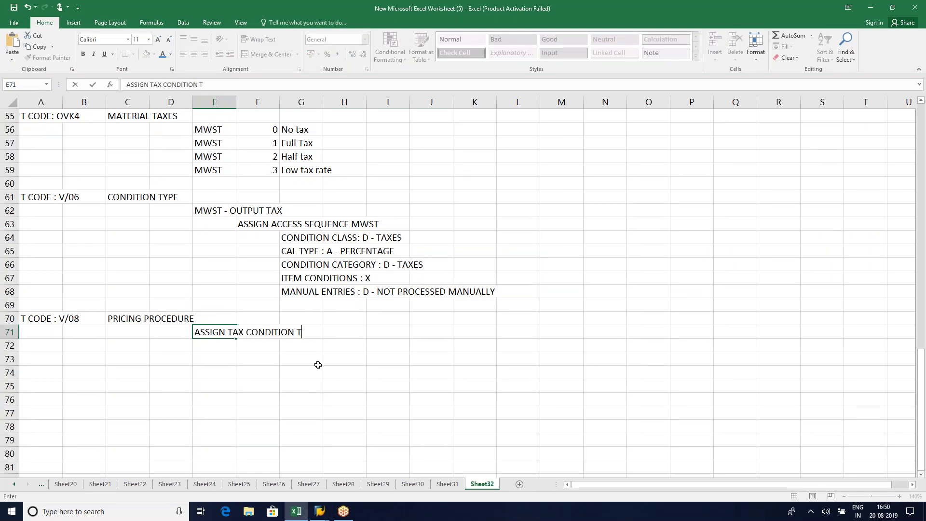
{"action": "type", "text": "YPE IN PRICING PROCED"}
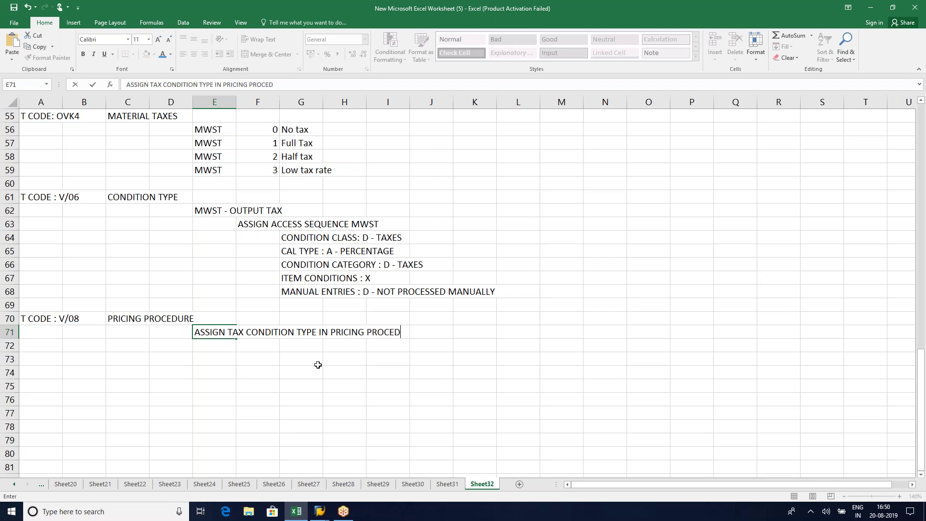
{"action": "type", "text": "URE"}
{"action": "key", "text": "Return"}
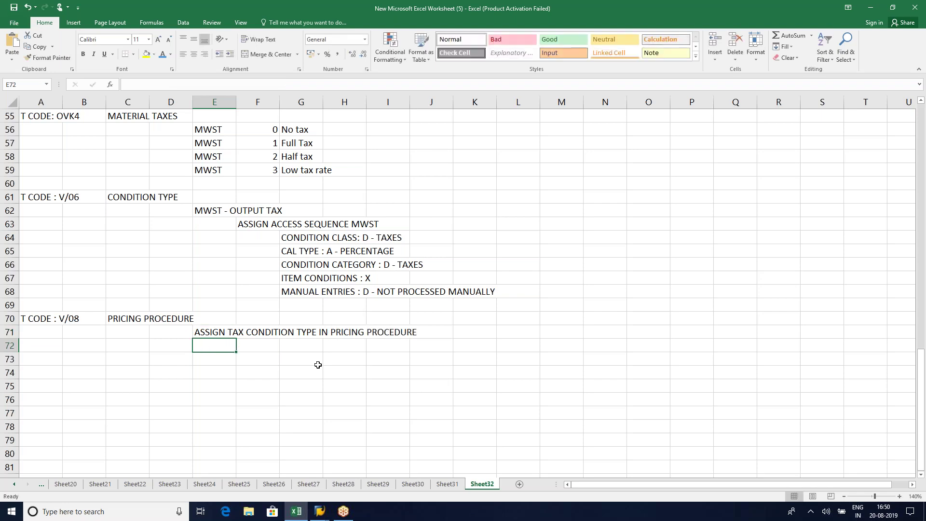
- Enter "MWST - OUTPUT TAX" in cell F73 beneath the V/08 pricing procedure note
{"action": "left_click", "coordinate": [266, 347]}
{"action": "left_click", "coordinate": [256, 359]}
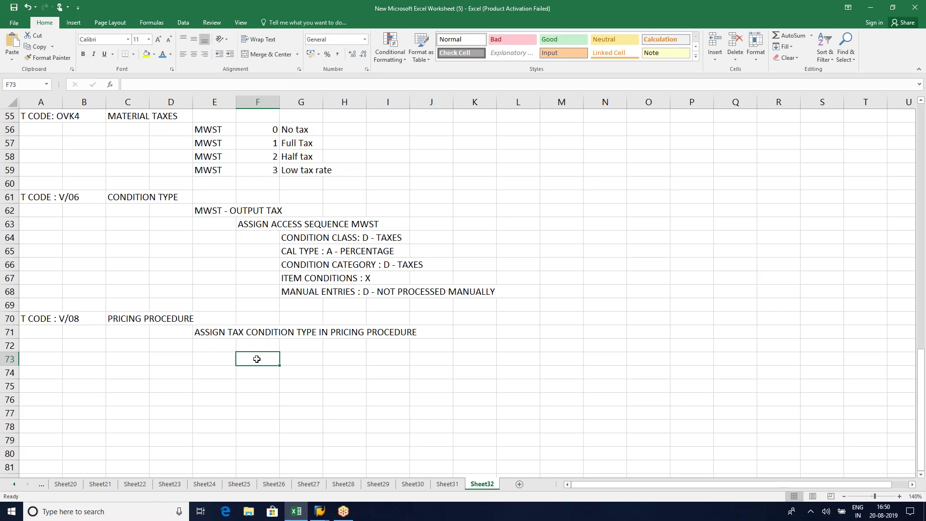
{"action": "type", "text": "MWST"}
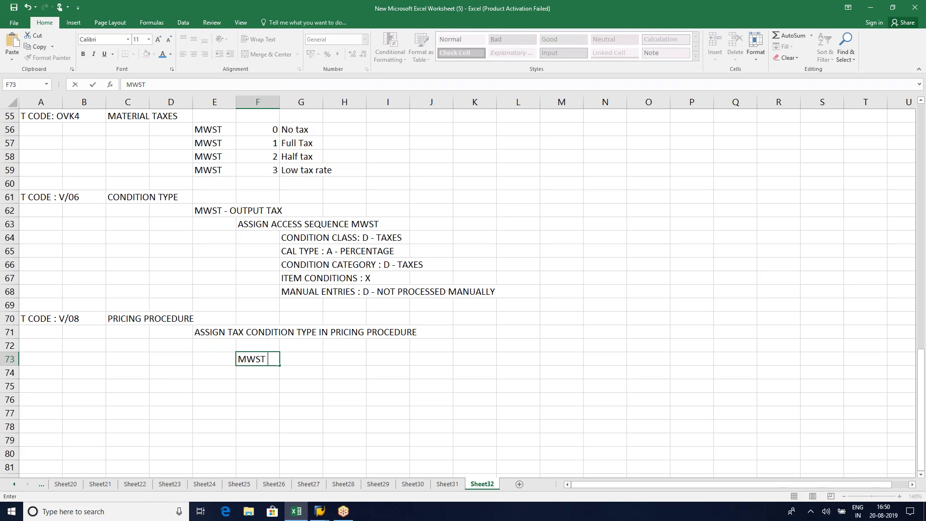
{"action": "type", "text": " - OUTPUT TAX"}
{"action": "key", "text": "Return"}
{"action": "key", "text": "Right"}
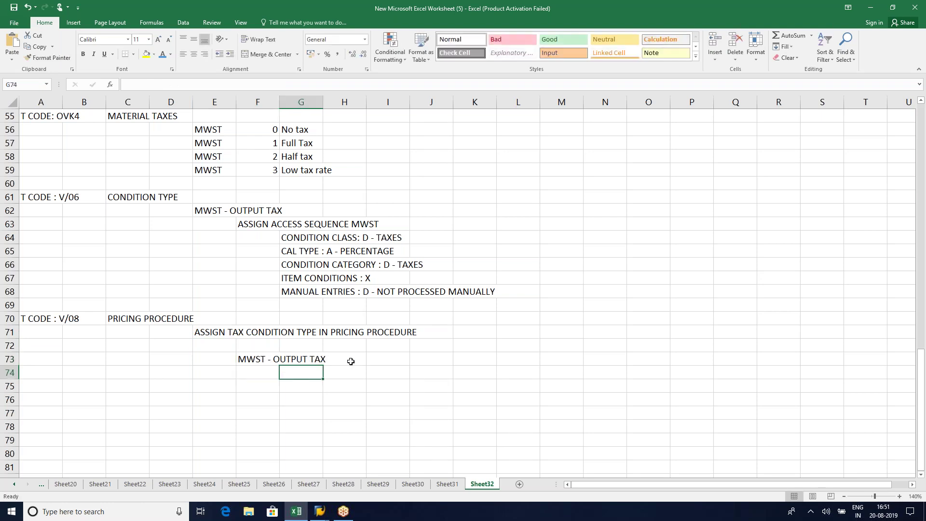
- Add the headings MANDATORY in I73 and PRINT in K73, each with an X in row 74
{"action": "left_click", "coordinate": [385, 358]}
{"action": "type", "text": "MAN"}
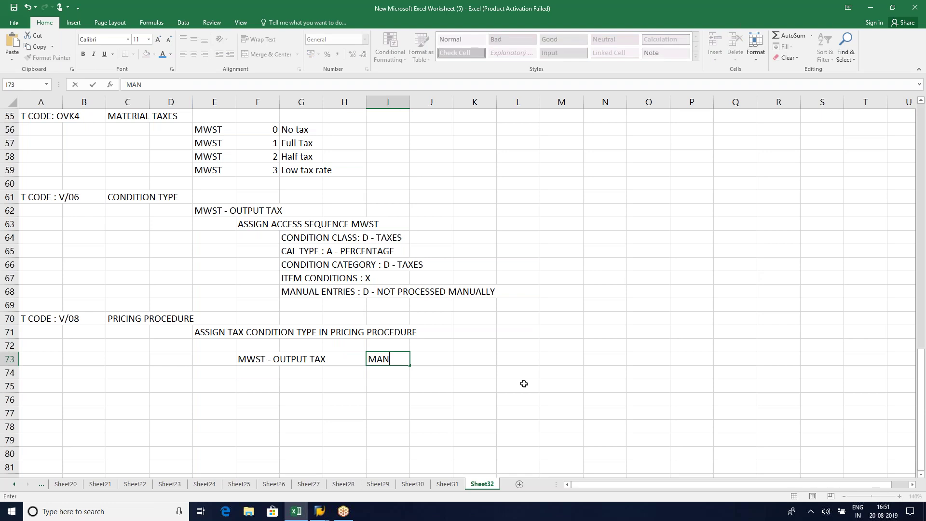
{"action": "type", "text": "DATORY"}
{"action": "key", "text": "Return"}
{"action": "type", "text": "X"}
{"action": "left_click", "coordinate": [480, 372]}
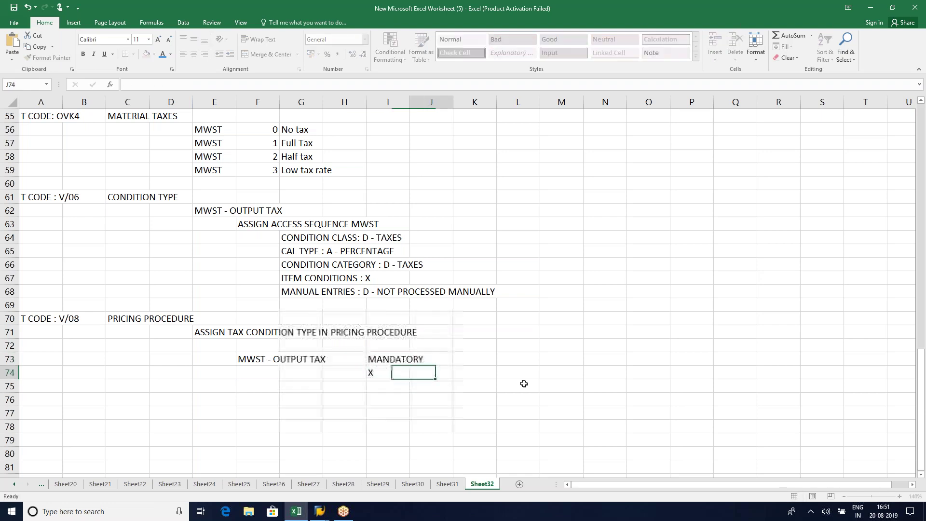
{"action": "left_click", "coordinate": [470, 362]}
{"action": "type", "text": "PRINT"}
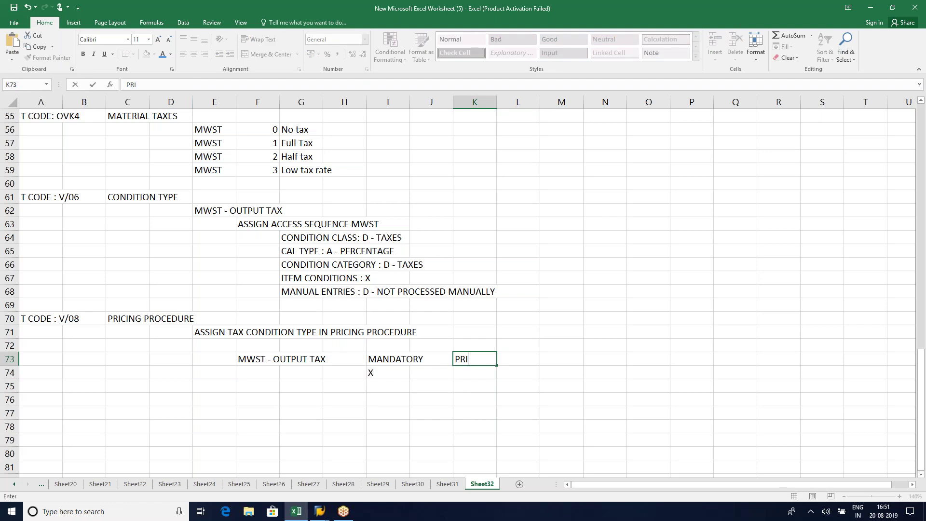
{"action": "key", "text": "Return"}
{"action": "type", "text": "X"}
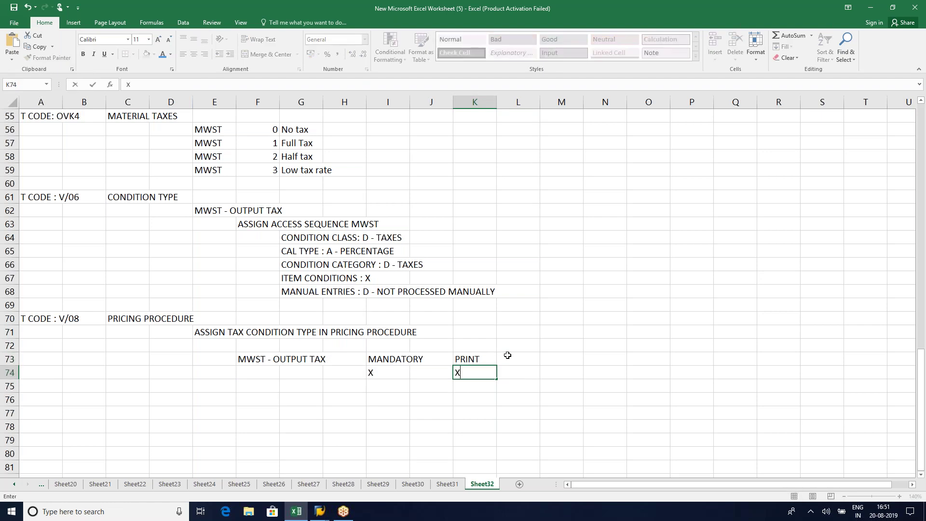
- Add the heading REQUIREMENT in M73 with "10 - PLANT IS SET" in the cell below it
{"action": "left_click", "coordinate": [547, 359]}
{"action": "type", "text": "RE"}
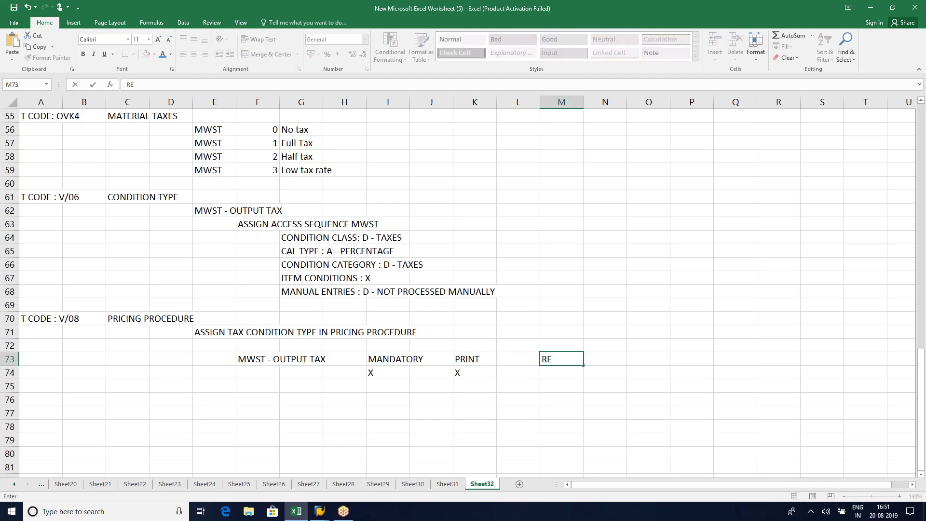
{"action": "type", "text": "QUIREMENT"}
{"action": "key", "text": "Return"}
{"action": "type", "text": "10"}
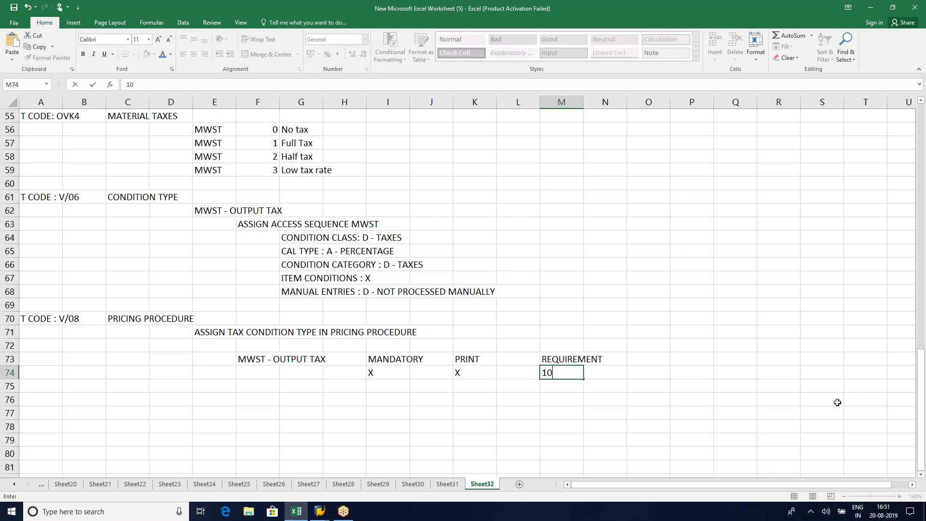
{"action": "type", "text": " - PLANT IS SET"}
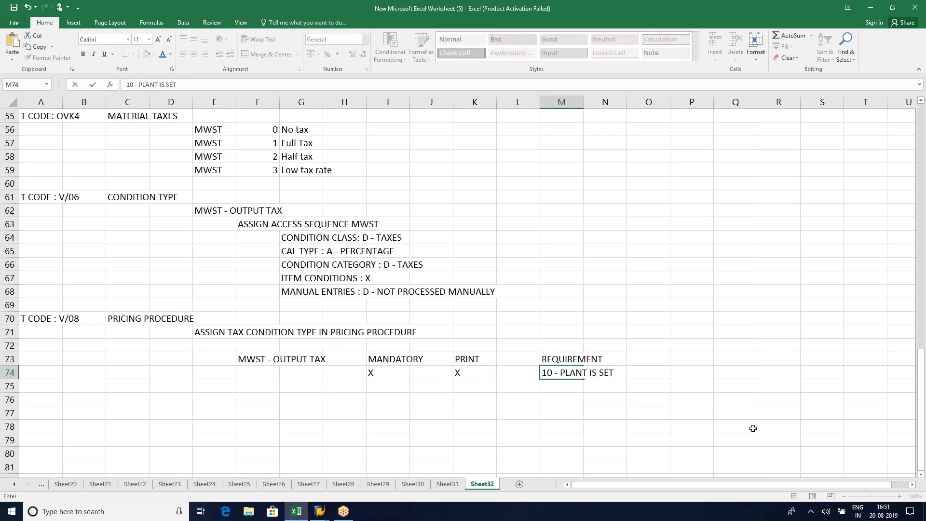
- Add the headings CBV in P73 with 16 below it and ACT KEY in Q73 with MWS below it
{"action": "left_click", "coordinate": [664, 359]}
{"action": "left_click", "coordinate": [681, 358]}
{"action": "type", "text": "CBV"}
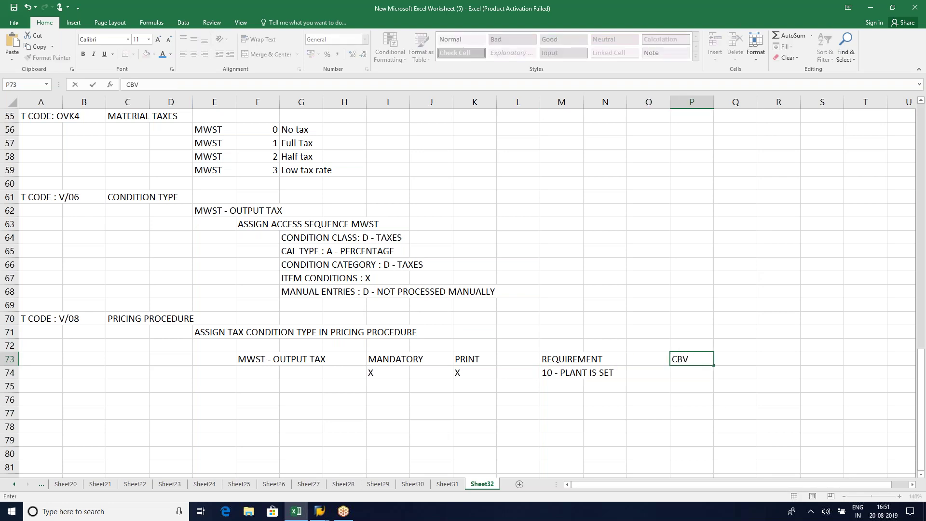
{"action": "key", "text": "Return"}
{"action": "type", "text": "16"}
{"action": "key", "text": "Tab"}
{"action": "left_click", "coordinate": [726, 359]}
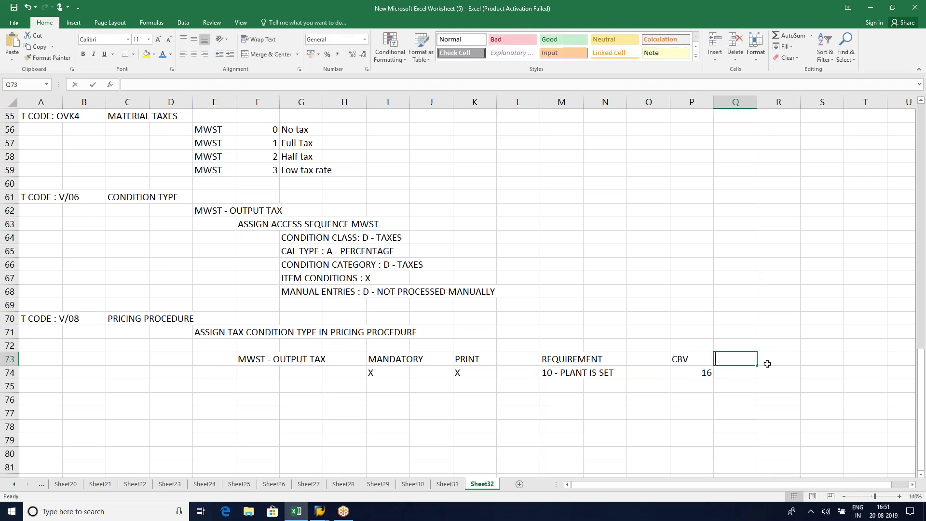
{"action": "type", "text": "ACT KEY"}
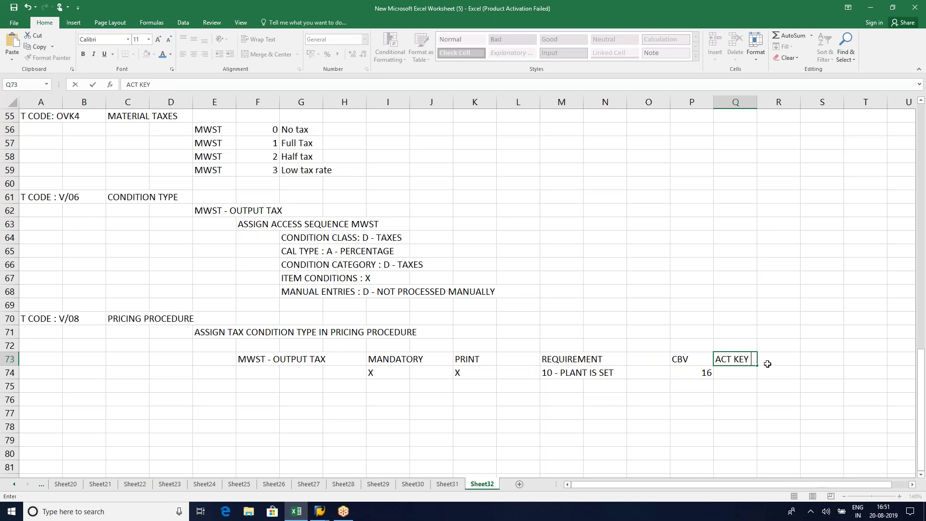
{"action": "key", "text": "Return"}
{"action": "type", "text": "MWS"}
{"action": "key", "text": "Return"}
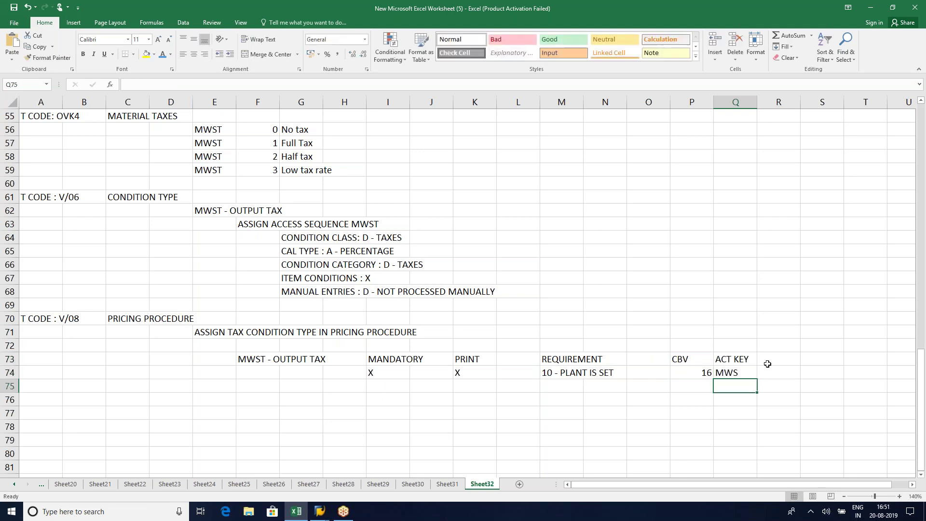
- Make the row 73 headings from MANDATORY through ACT KEY bold
{"action": "left_click", "coordinate": [388, 361]}
{"action": "left_click_drag", "start_coordinate": [451, 361], "coordinate": [747, 360]}
{"action": "key", "text": "ctrl+b"}
{"action": "left_click", "coordinate": [252, 383]}
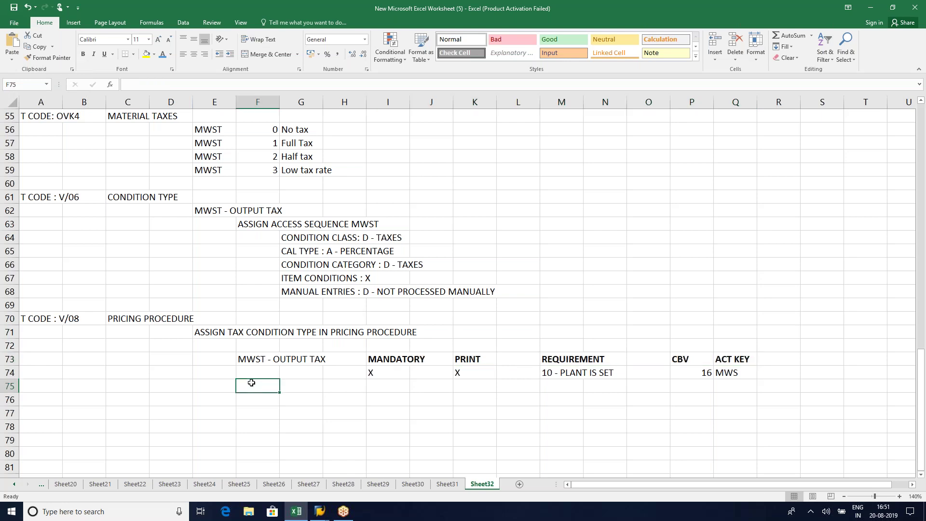
- Enter "DEFINE ACCOUNT KEYS" in cell C76 as the next configuration step
{"action": "left_click", "coordinate": [381, 408]}
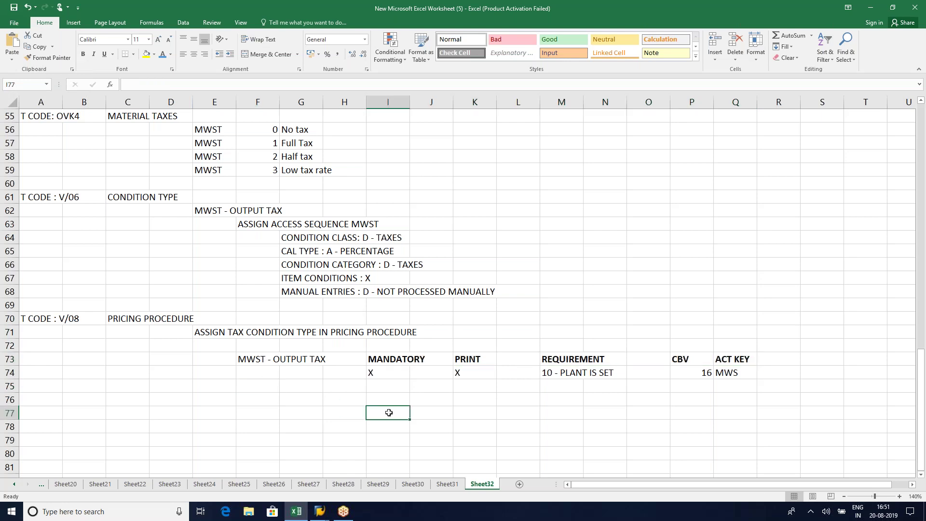
{"action": "left_click", "coordinate": [128, 395]}
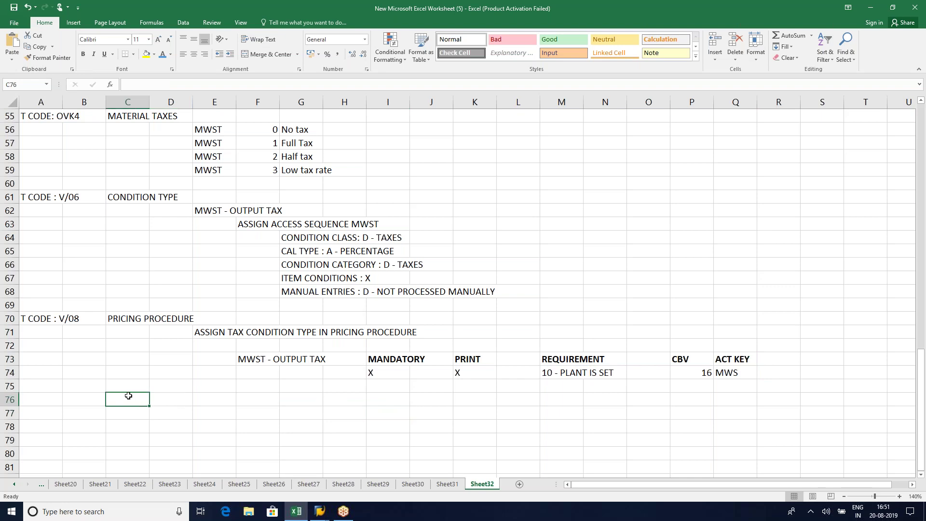
{"action": "type", "text": "DEFINE "}
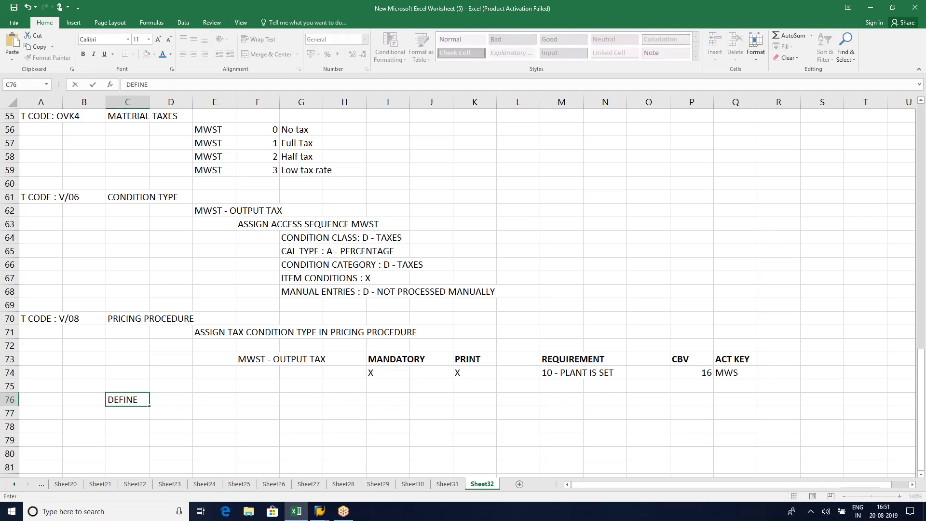
{"action": "type", "text": "ACCOUNT KEY"}
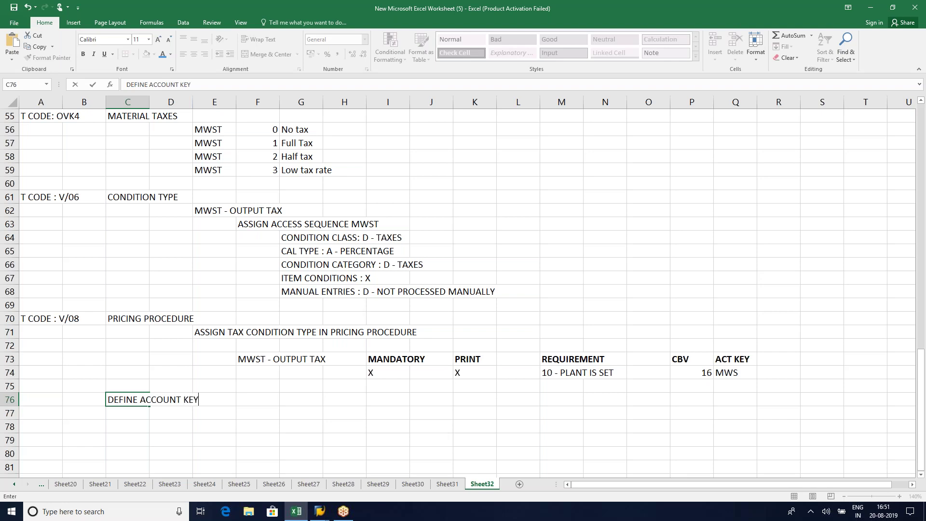
{"action": "type", "text": "S"}
{"action": "key", "text": "Return"}
{"action": "key", "text": "Up"}
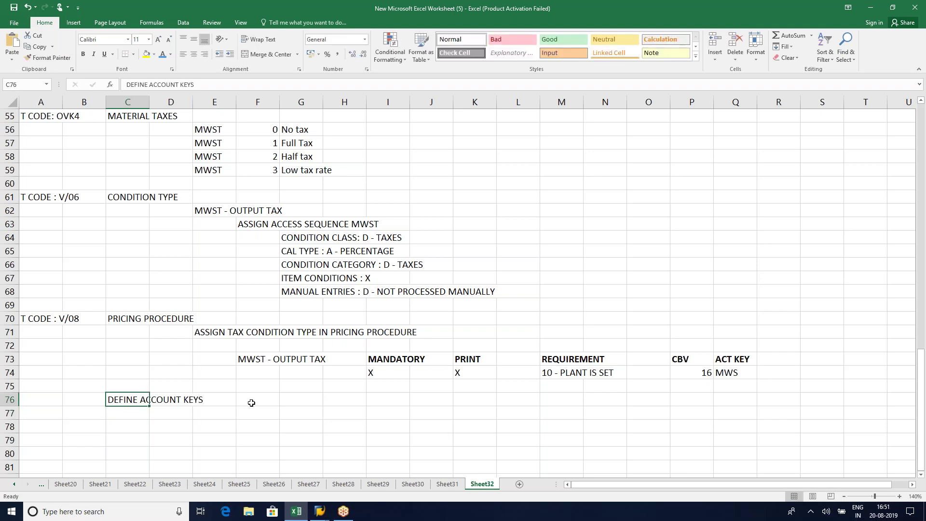
- Switch to the SAP pricing procedure session, start transaction SPRO and display the SAP Reference IMG
{"action": "left_click", "coordinate": [761, 370]}
{"action": "left_click", "coordinate": [748, 374]}
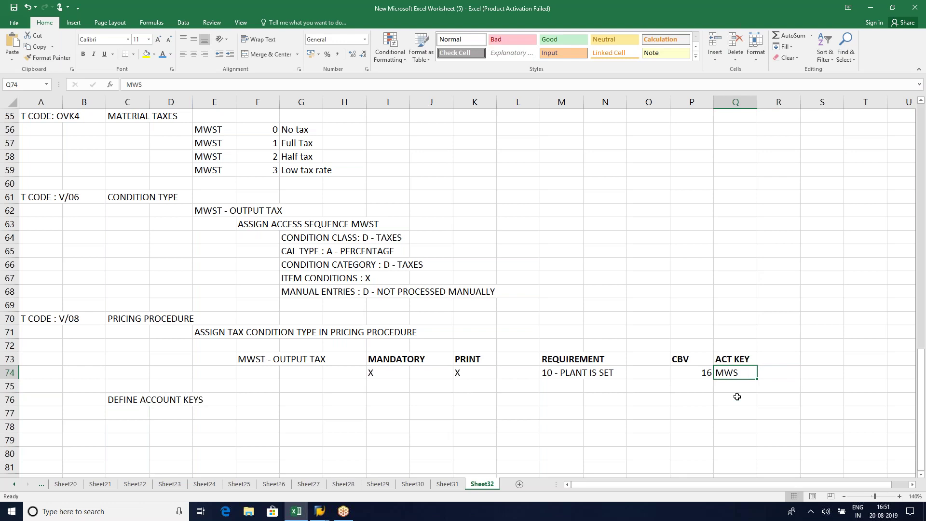
{"action": "left_click", "coordinate": [319, 512]}
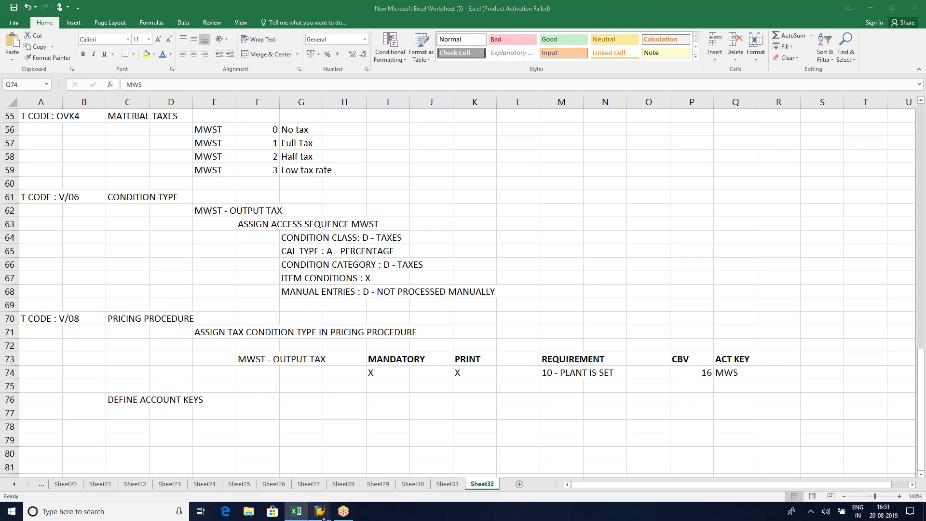
{"action": "left_click", "coordinate": [365, 472]}
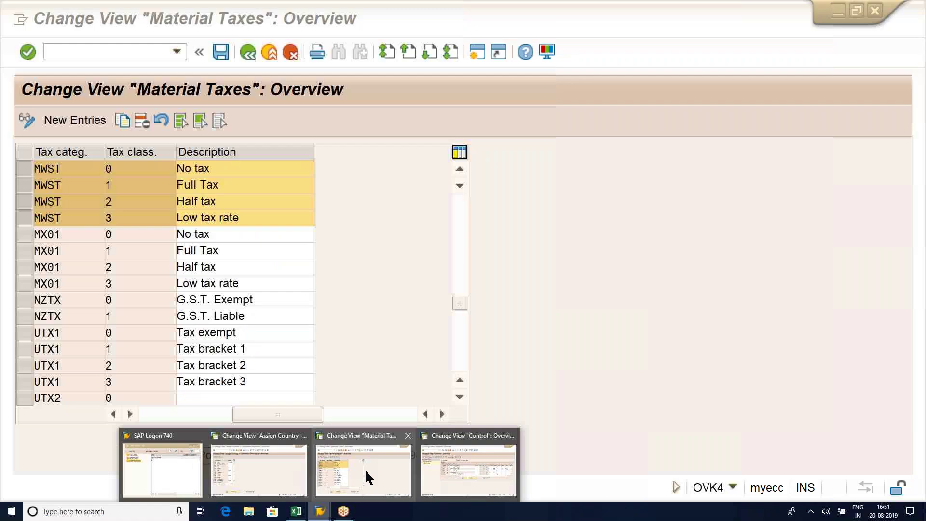
{"action": "left_click", "coordinate": [427, 466]}
{"action": "type", "text": "/NSPRO"}
{"action": "key", "text": "Return"}
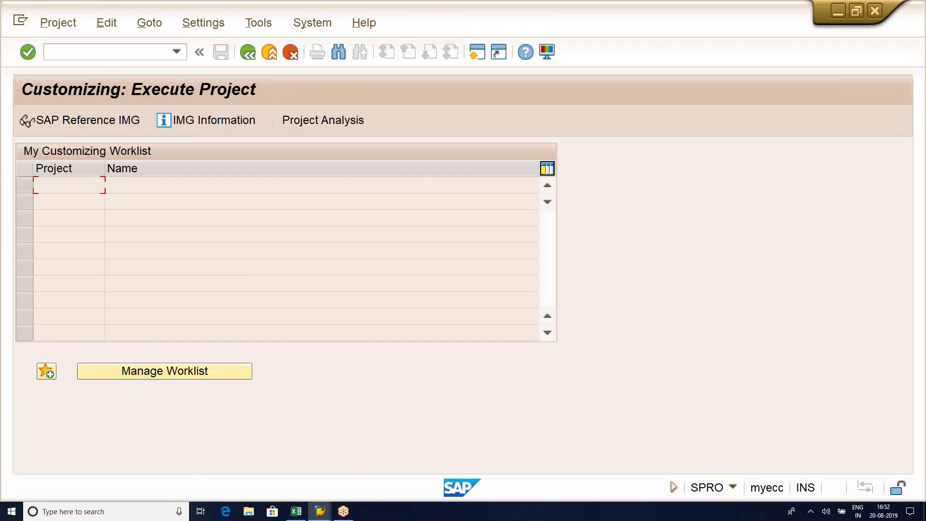
{"action": "left_click", "coordinate": [115, 120]}
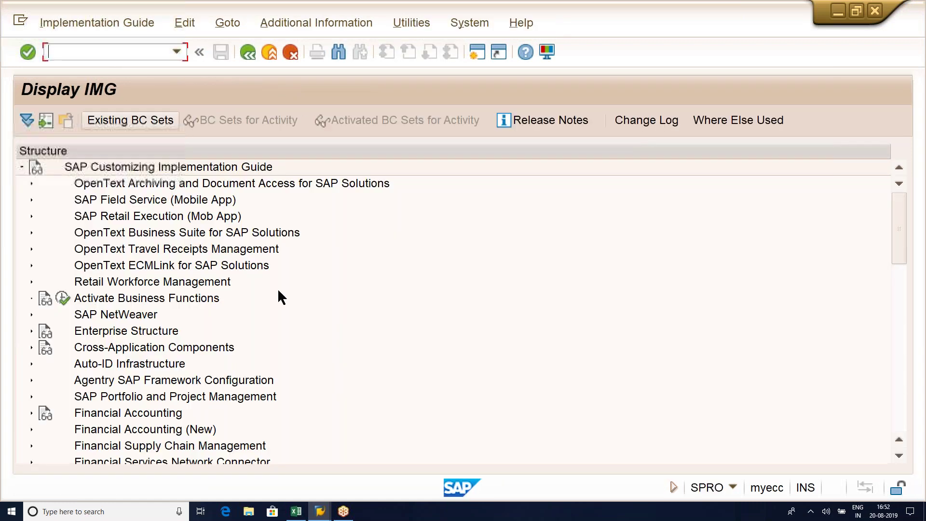
- Expand the IMG through Sales and Distribution, Basic Functions and Account Assignment/Costing to Revenue Account Determination
{"action": "scroll", "coordinate": [318, 321], "scroll_direction": "down", "scroll_amount": 5}
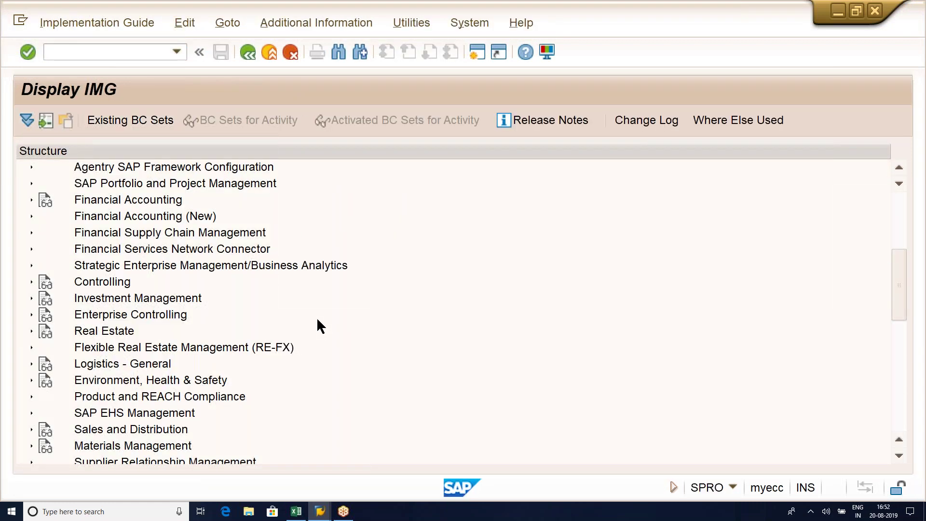
{"action": "scroll", "coordinate": [317, 320], "scroll_direction": "down", "scroll_amount": 2}
{"action": "left_click", "coordinate": [31, 364]}
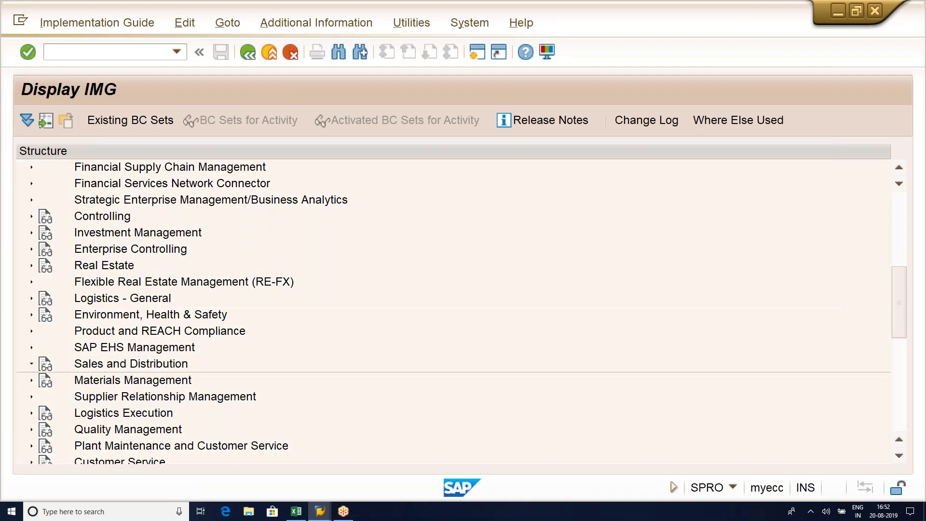
{"action": "left_click", "coordinate": [119, 204]}
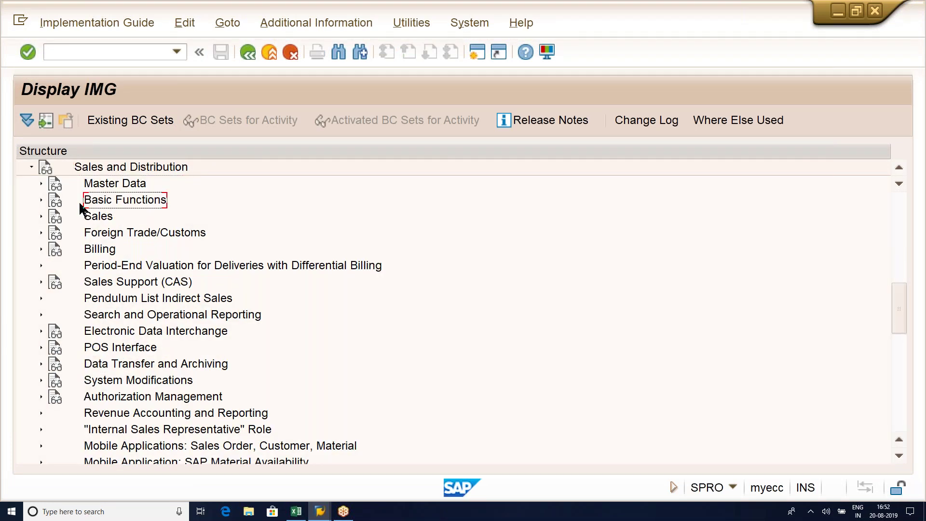
{"action": "left_click", "coordinate": [40, 199]}
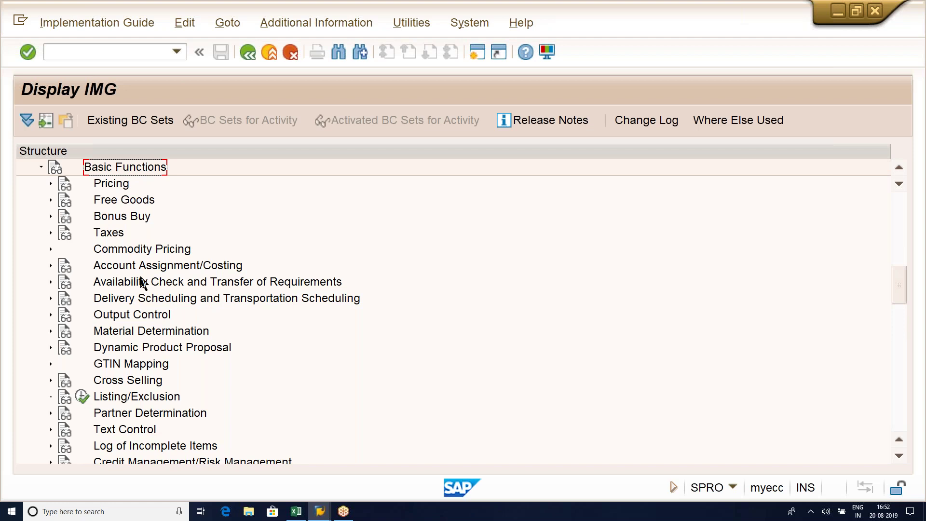
{"action": "left_click", "coordinate": [144, 268]}
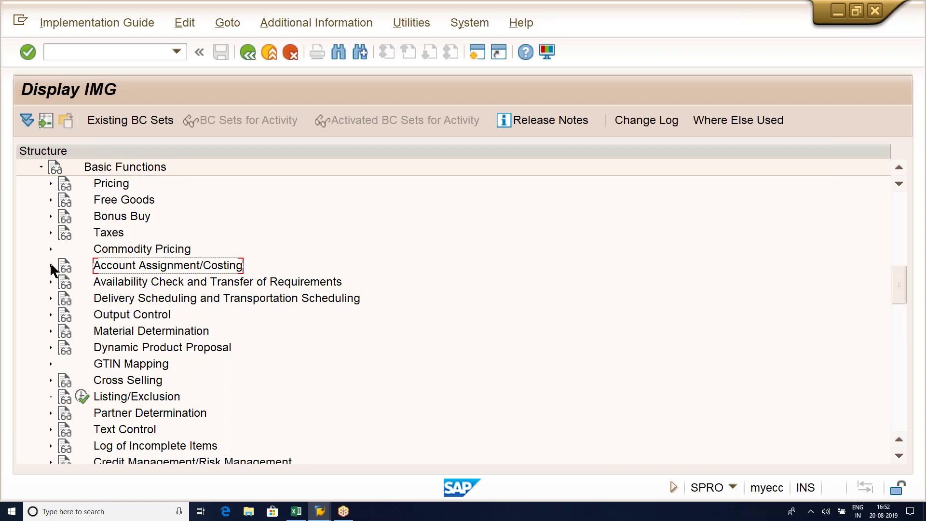
{"action": "left_click", "coordinate": [51, 265]}
{"action": "left_click", "coordinate": [147, 286]}
{"action": "left_click", "coordinate": [60, 282]}
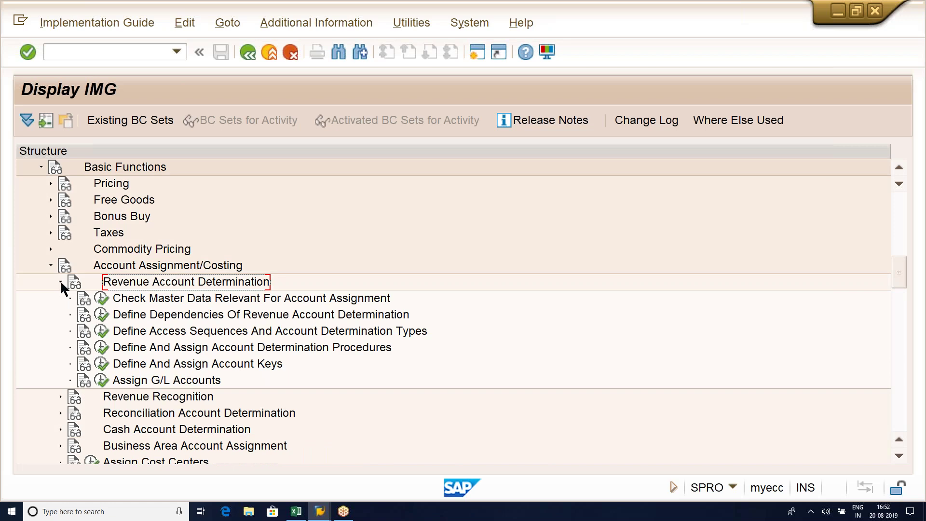
- Execute Define And Assign Account Keys and open its Define Account Key activity
{"action": "left_click", "coordinate": [196, 365]}
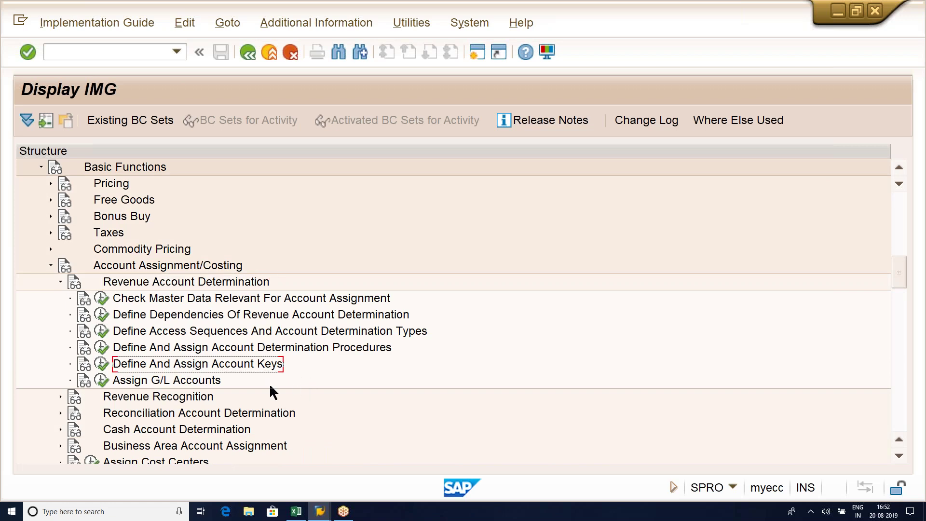
{"action": "left_click", "coordinate": [104, 368]}
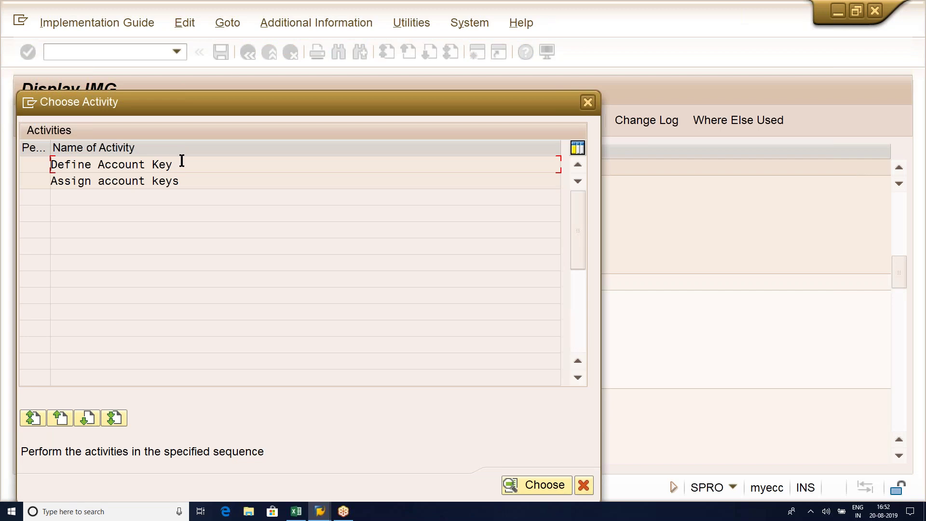
{"action": "left_click_drag", "start_coordinate": [182, 161], "coordinate": [40, 178]}
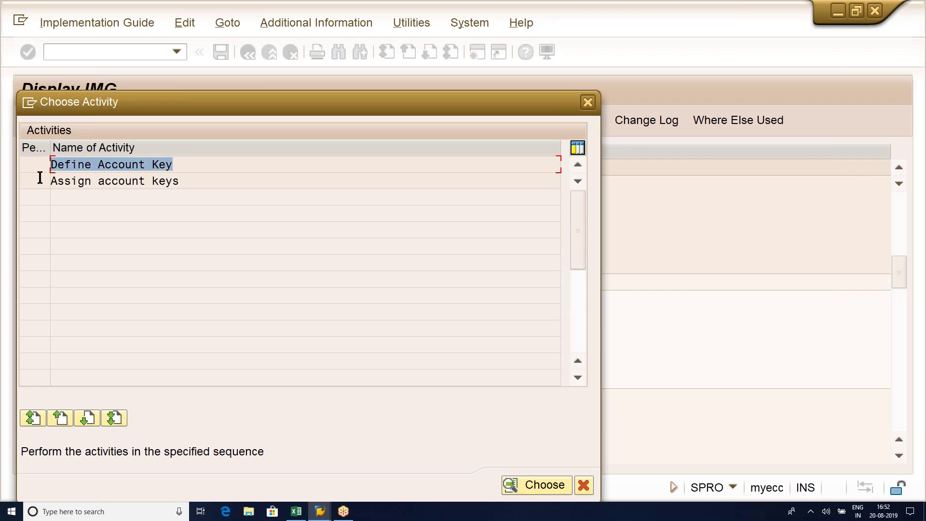
{"action": "double_click", "coordinate": [124, 169]}
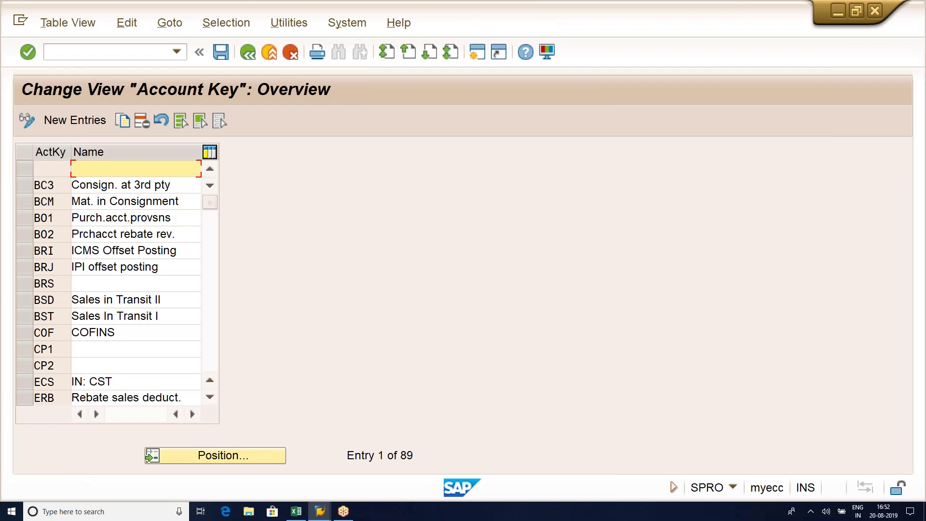
- Position the account key list at MWS, check its entry and return to the activity selection
{"action": "left_click", "coordinate": [273, 456]}
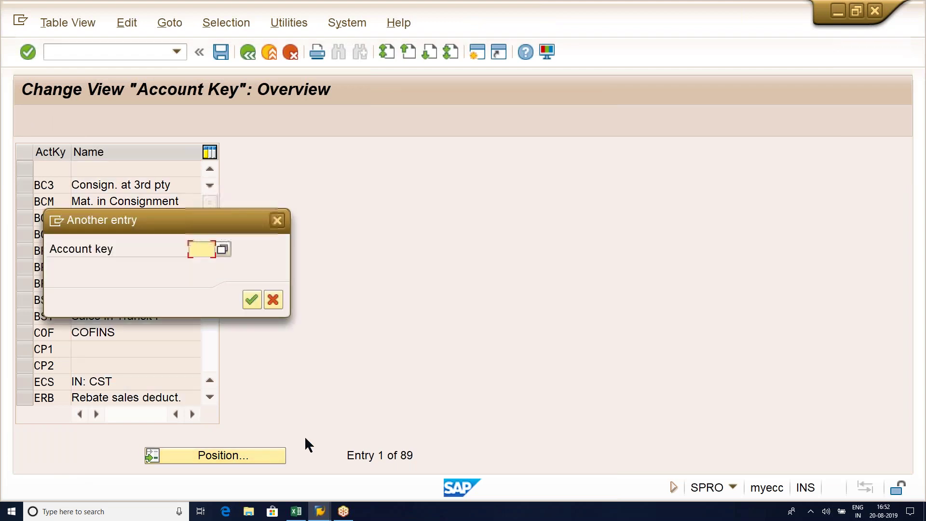
{"action": "type", "text": "MWS"}
{"action": "key", "text": "Return"}
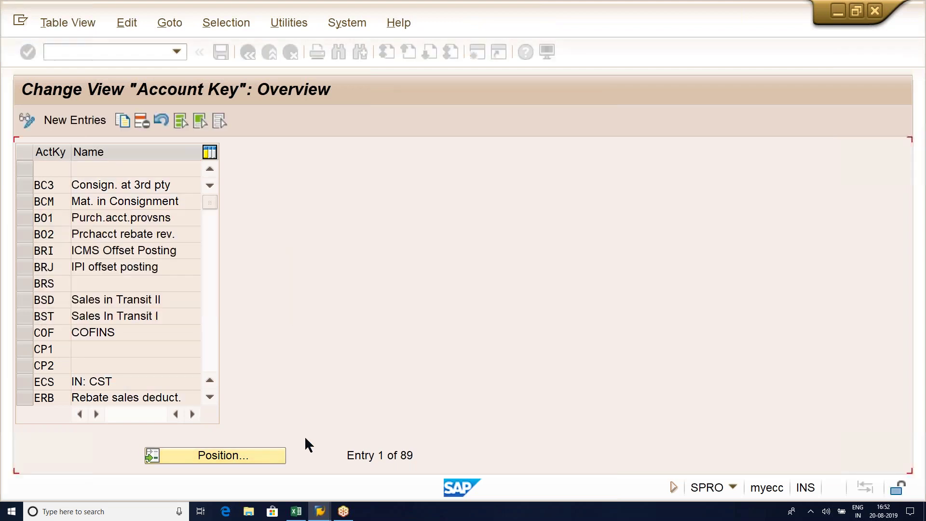
{"action": "left_click", "coordinate": [177, 174]}
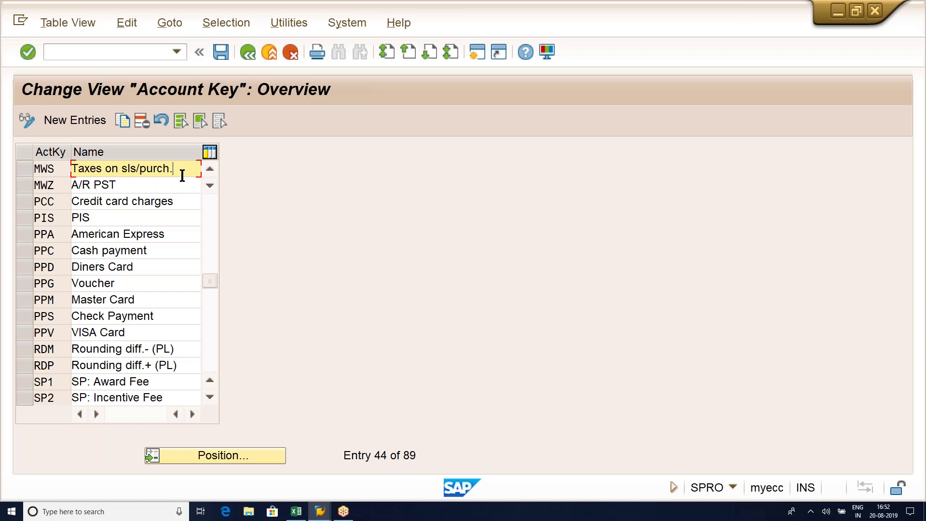
{"action": "left_click", "coordinate": [247, 53]}
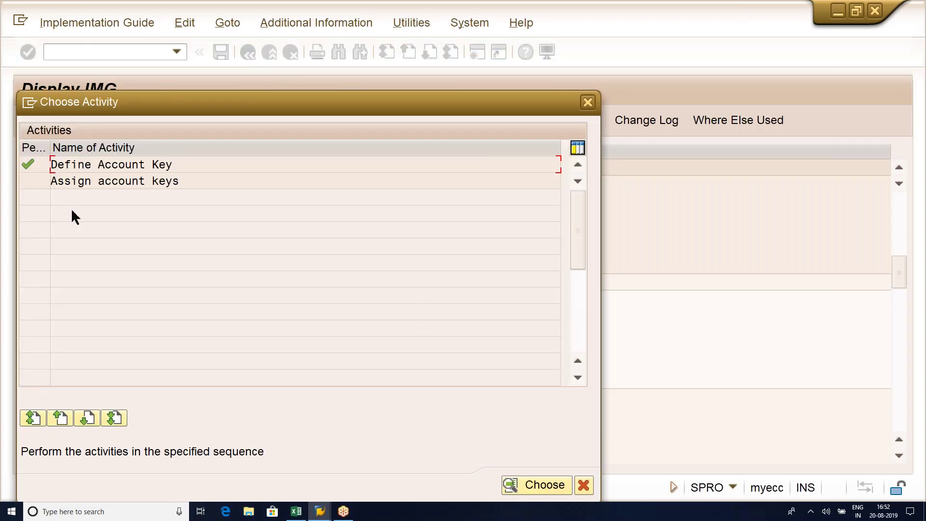
- Open the Assign account keys activity
{"action": "left_click", "coordinate": [195, 179]}
{"action": "left_click_drag", "start_coordinate": [195, 179], "coordinate": [36, 181]}
{"action": "double_click", "coordinate": [118, 181]}
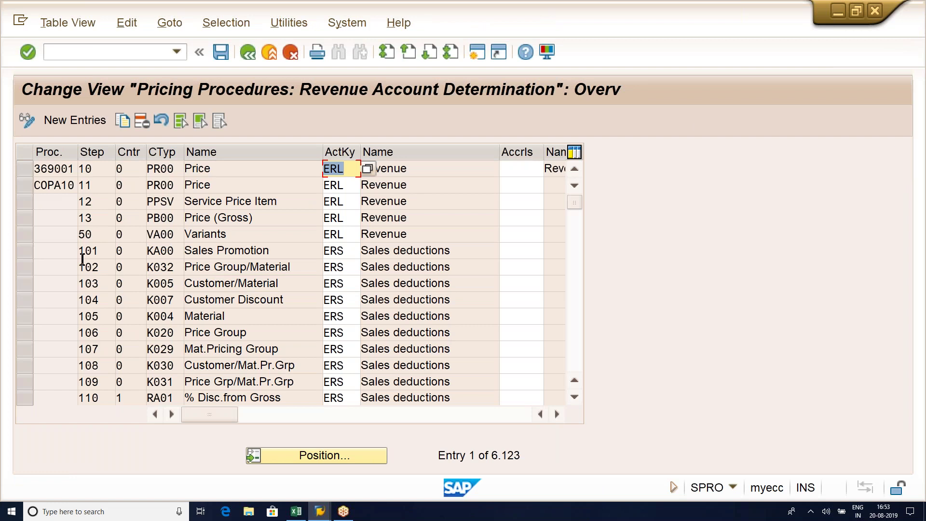
- Try to position the account key assignments at pricing procedure ZLPRIC and look through the listed steps
{"action": "left_click", "coordinate": [312, 459]}
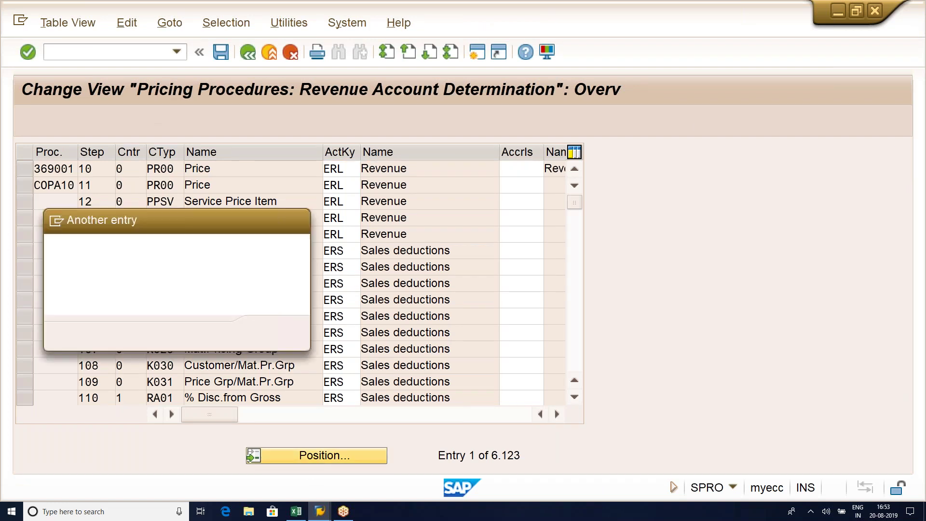
{"action": "type", "text": "ZLPRIC"}
{"action": "key", "text": "Return"}
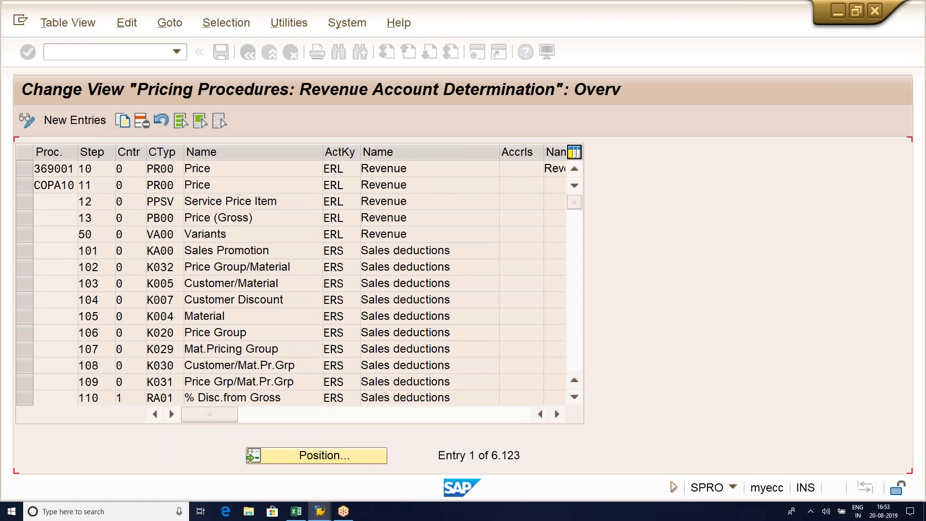
{"action": "scroll", "coordinate": [123, 267], "scroll_direction": "down", "scroll_amount": 1}
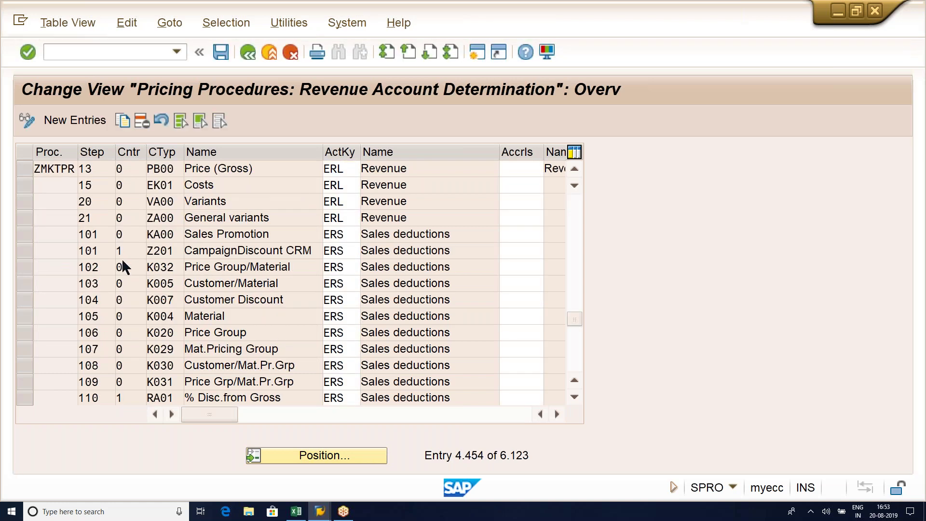
{"action": "scroll", "coordinate": [123, 267], "scroll_direction": "down", "scroll_amount": 4}
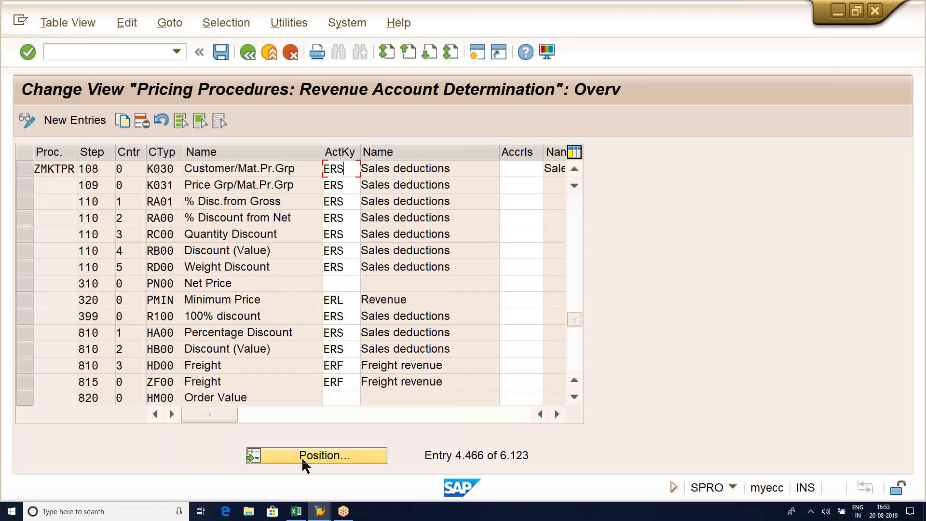
- Position the assignments at procedure ZLGPRI, check the account key of the MWST output tax step, and return to the IMG
{"action": "left_click", "coordinate": [302, 456]}
{"action": "type", "text": "ZLGPRI"}
{"action": "key", "text": "Return"}
{"action": "left_click", "coordinate": [51, 169]}
{"action": "left_click", "coordinate": [349, 169]}
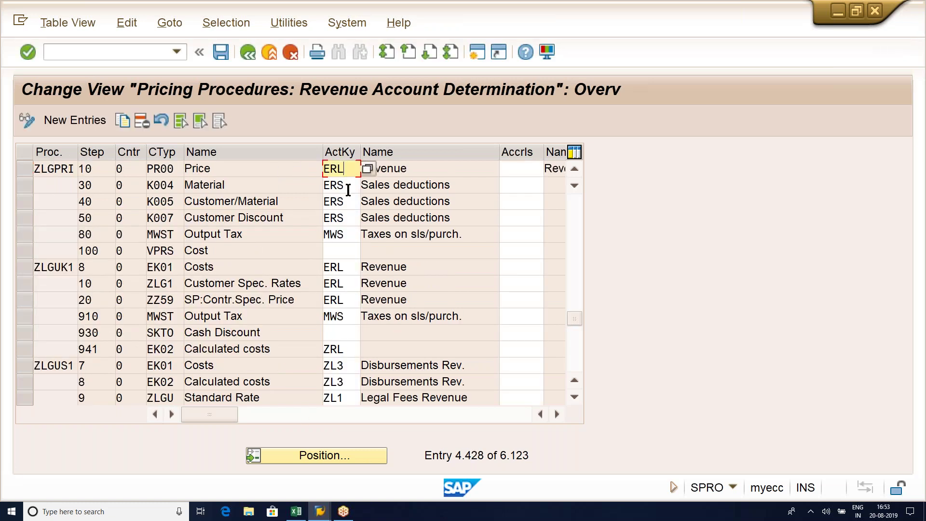
{"action": "left_click", "coordinate": [26, 233]}
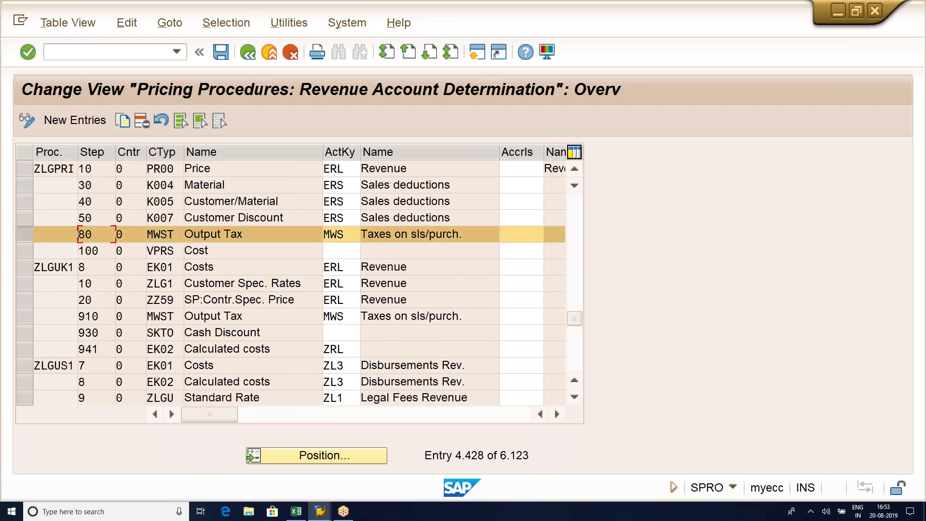
{"action": "left_click", "coordinate": [352, 237]}
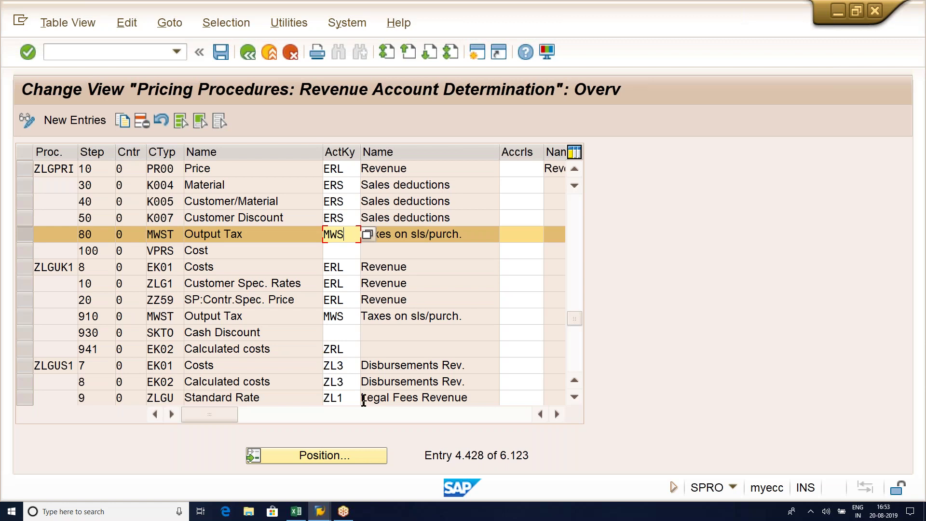
{"action": "left_click", "coordinate": [249, 53]}
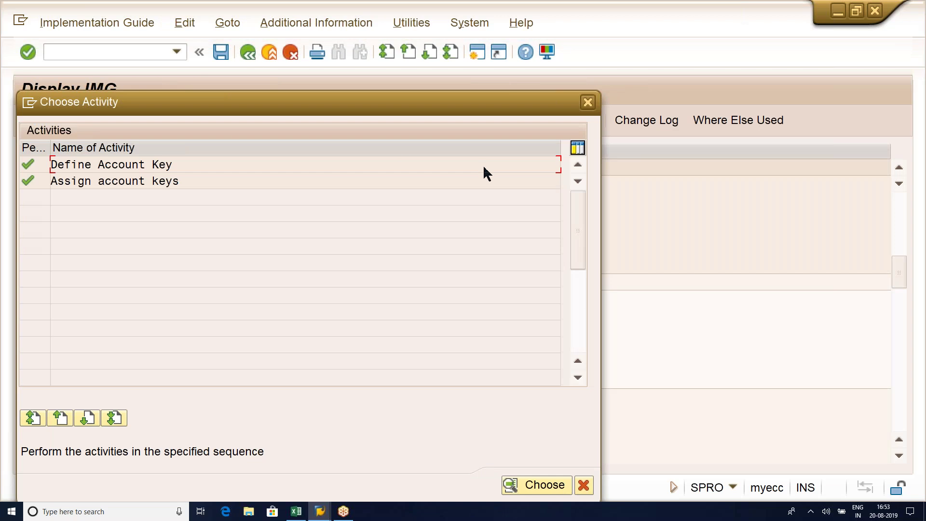
{"action": "left_click", "coordinate": [587, 102]}
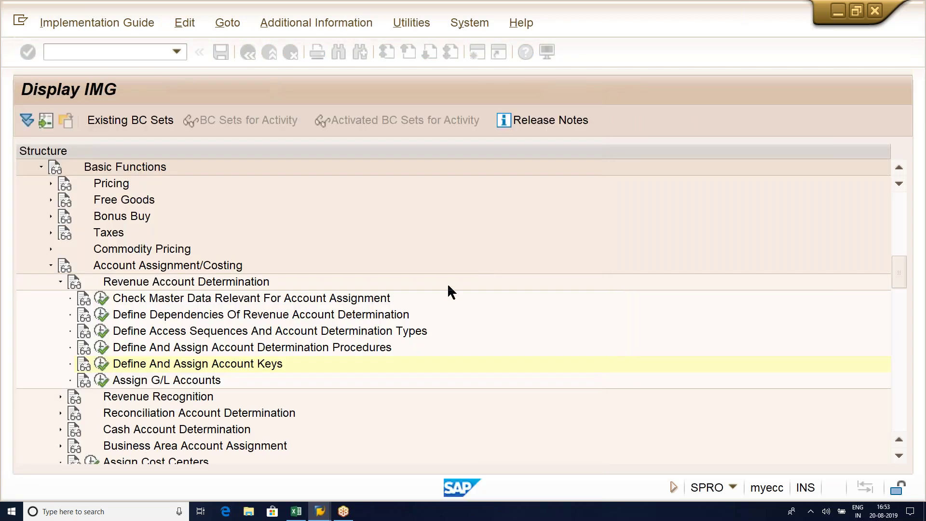
- Switch to the Excel worksheet and enter "ASSIGN ACCOUNT KEYS" in cell C77 as the next configuration step
{"action": "left_click", "coordinate": [194, 381]}
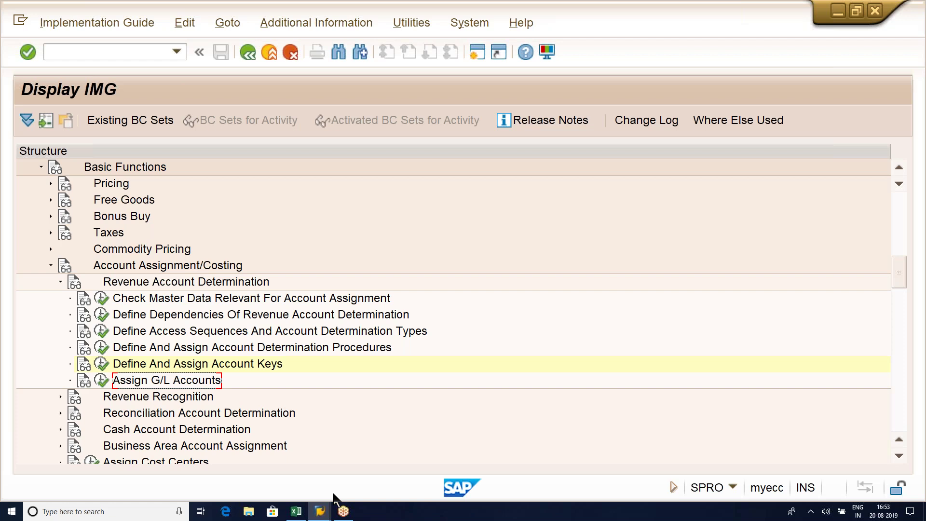
{"action": "left_click", "coordinate": [297, 511]}
{"action": "left_click", "coordinate": [134, 425]}
{"action": "key", "text": "Up"}
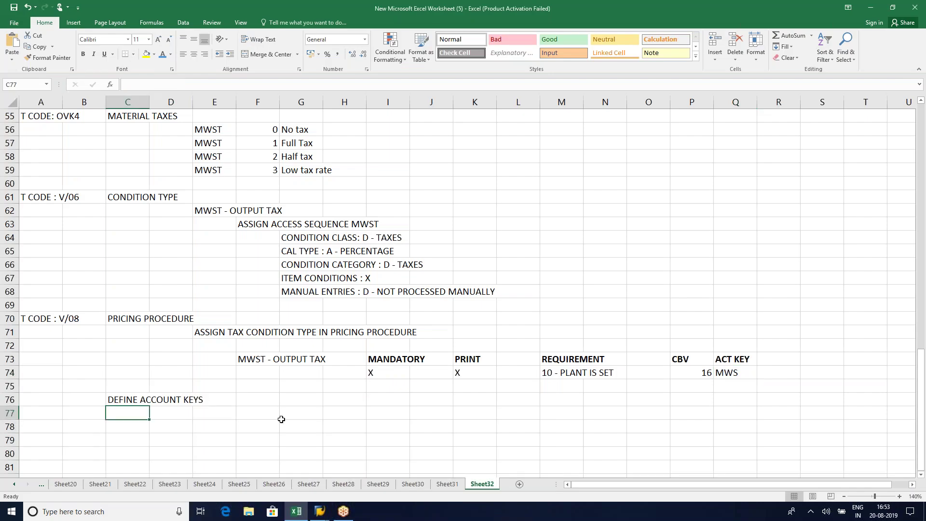
{"action": "type", "text": "ASSIGN ACC"}
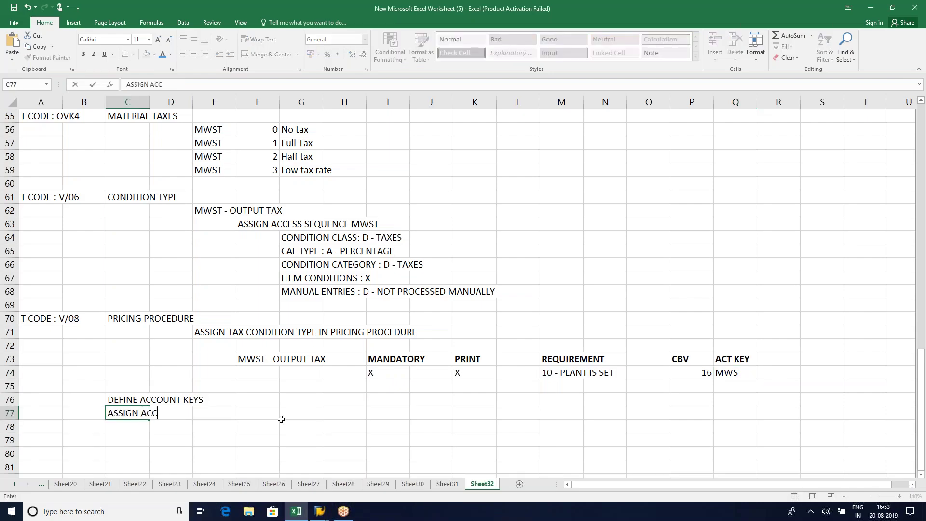
{"action": "type", "text": "OUNT KEYS"}
{"action": "key", "text": "Return"}
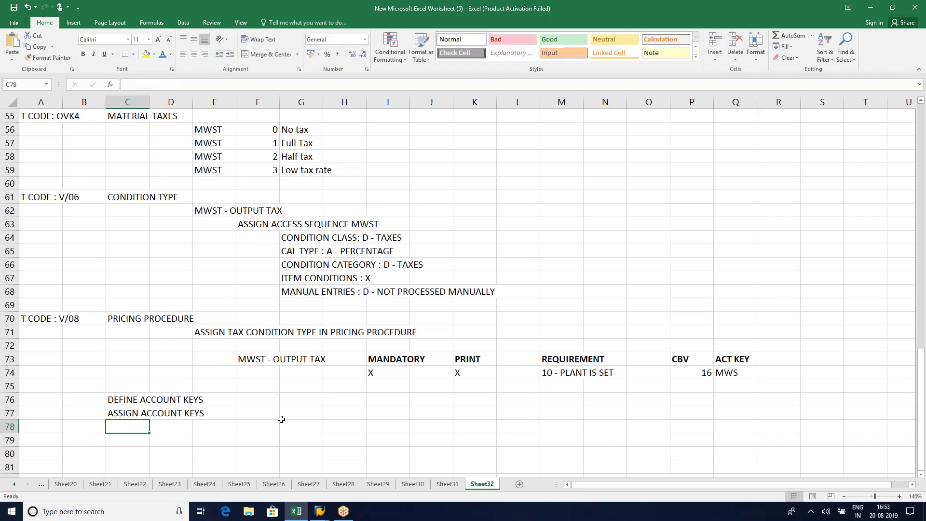
- Enter "ACCOUNT DETERMINATION" in cell C78
{"action": "type", "text": "ACCOUNT "}
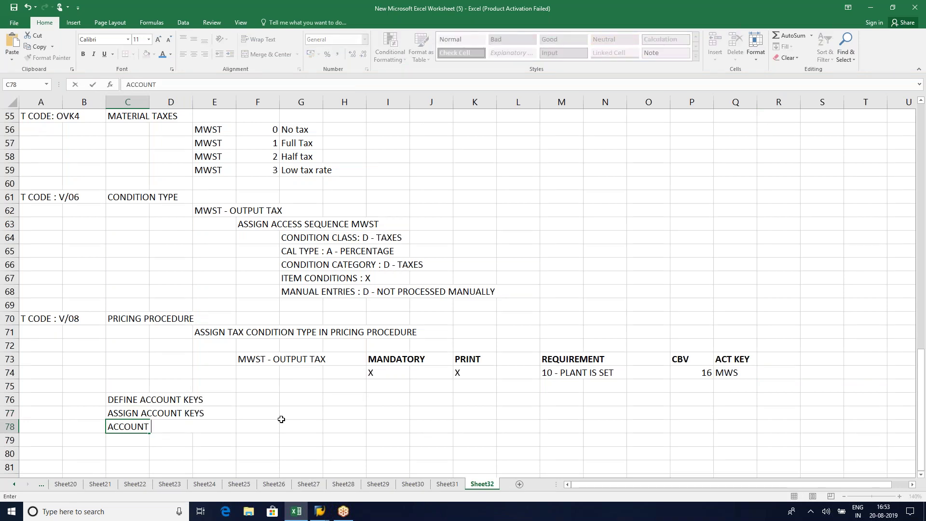
{"action": "type", "text": "DETERMINATION"}
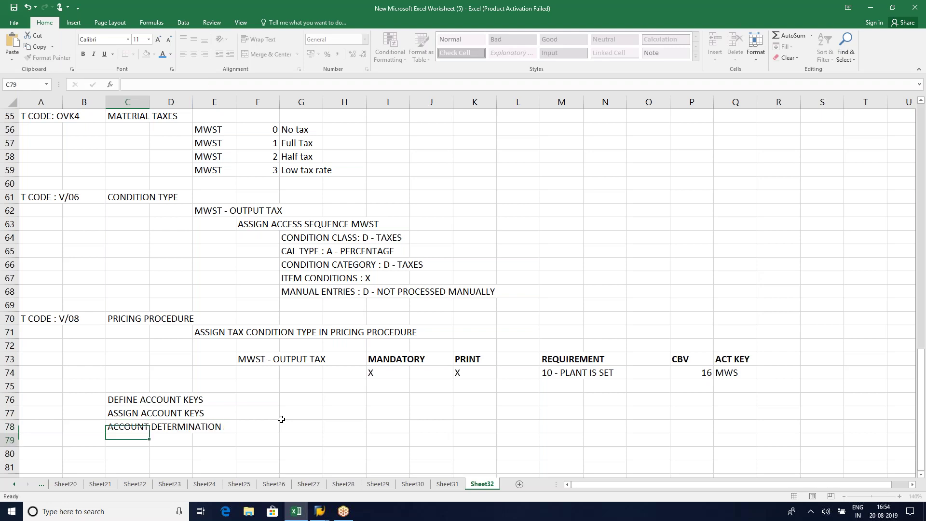
{"action": "key", "text": "Return"}
- Review the A0 and V0 account posting entries noted under T CODE : OB40
{"action": "scroll", "coordinate": [282, 419], "scroll_direction": "up", "scroll_amount": 6}
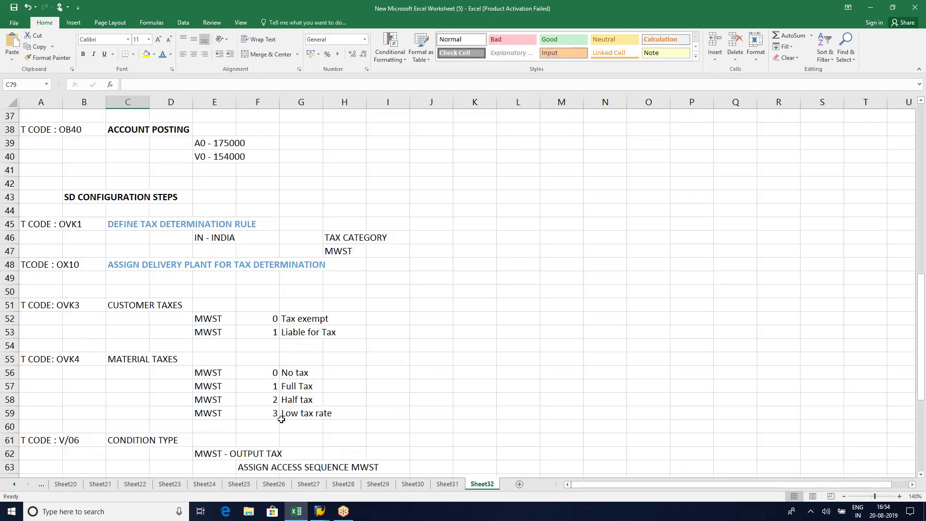
{"action": "scroll", "coordinate": [281, 419], "scroll_direction": "up", "scroll_amount": 2}
{"action": "left_click", "coordinate": [226, 224]}
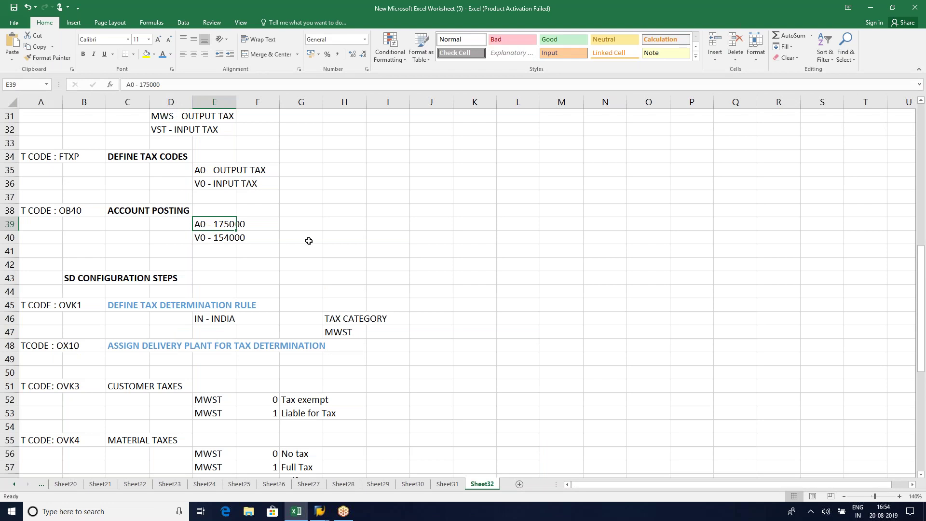
{"action": "left_click", "coordinate": [299, 226]}
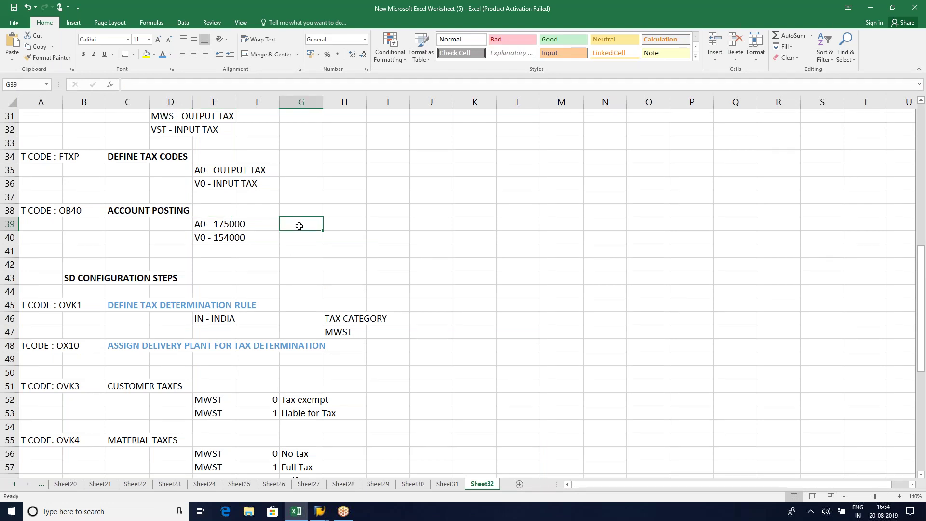
{"action": "scroll", "coordinate": [299, 225], "scroll_direction": "down", "scroll_amount": 2}
{"action": "scroll", "coordinate": [299, 226], "scroll_direction": "down", "scroll_amount": 7}
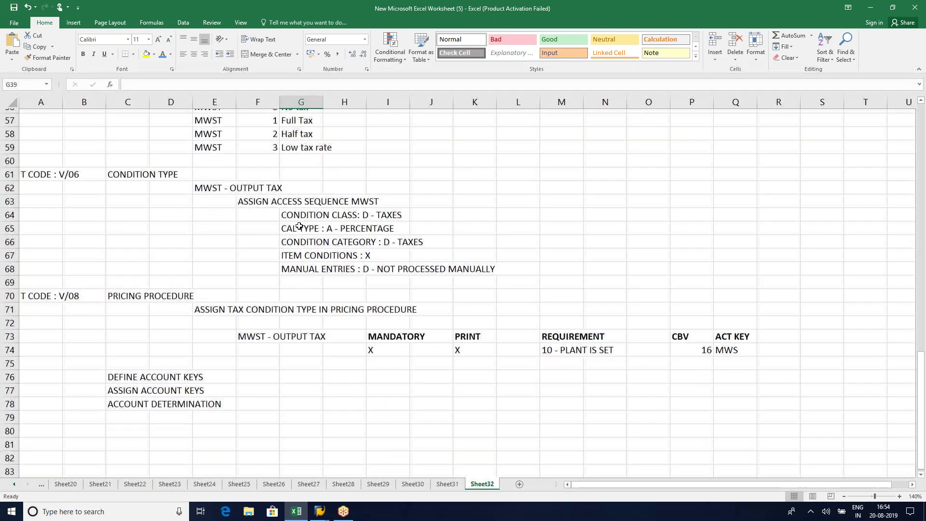
- Enter "T CODE : VKOA" in cell A78 as the transaction code for ACCOUNT DETERMINATION
{"action": "left_click", "coordinate": [50, 390]}
{"action": "type", "text": "T CODE : VKOA"}
{"action": "key", "text": "Return"}
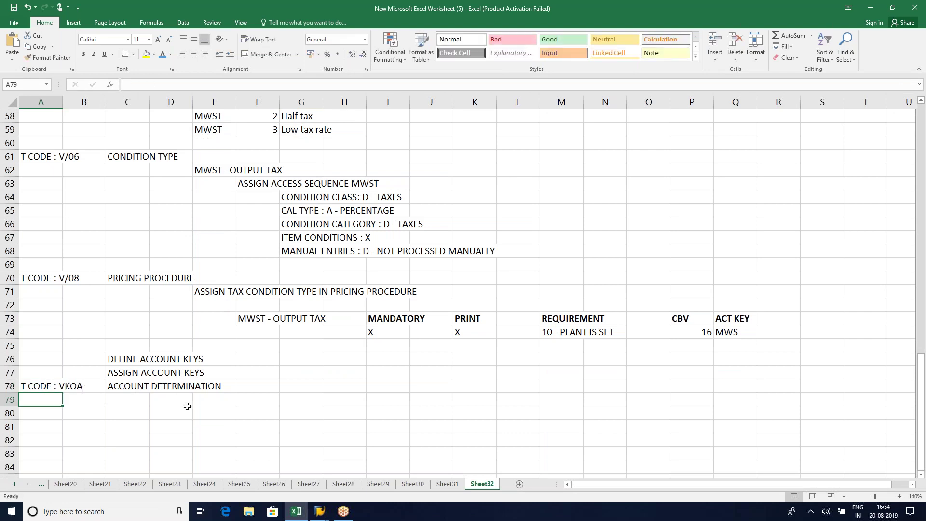
- Switch to SAP and start new entries in the Cust.Grp/MaterialGrp/AcctKey table of Assign G/L Accounts
{"action": "left_click", "coordinate": [187, 406]}
{"action": "left_click", "coordinate": [217, 402]}
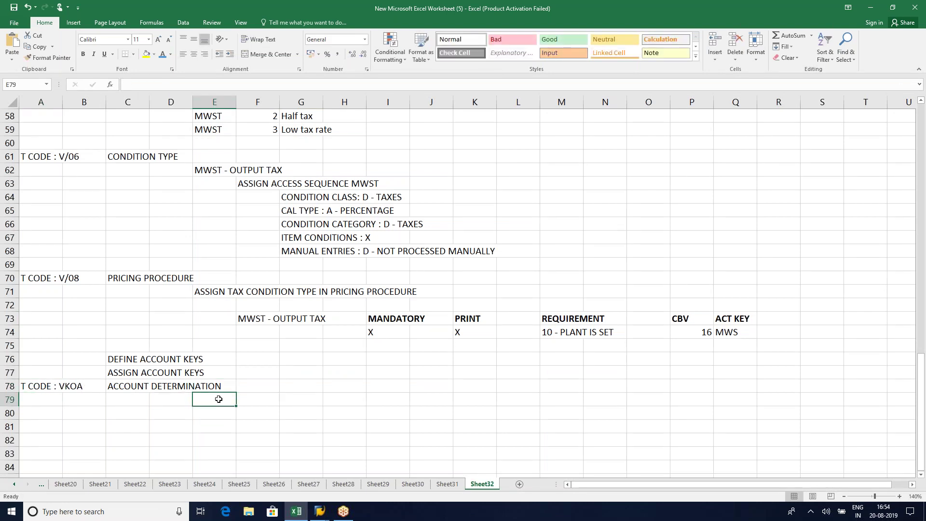
{"action": "key", "text": "alt+Tab"}
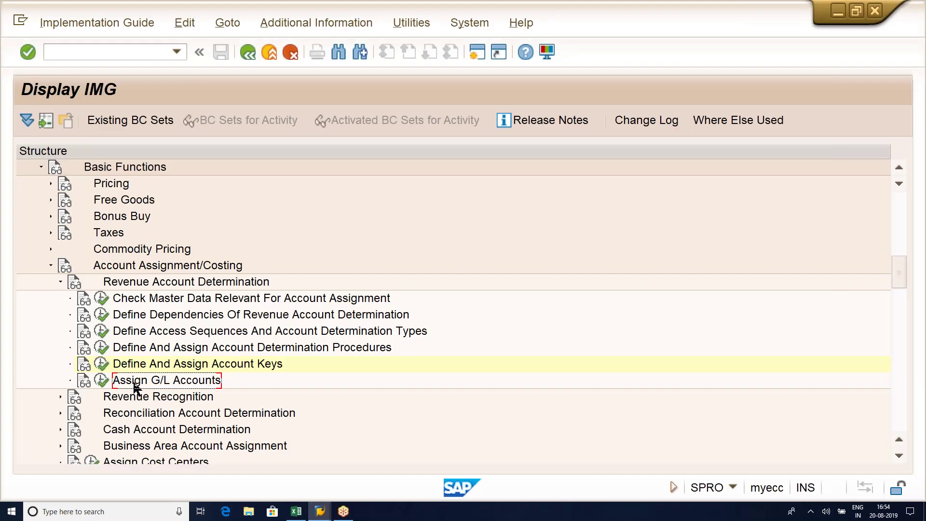
{"action": "left_click", "coordinate": [101, 380]}
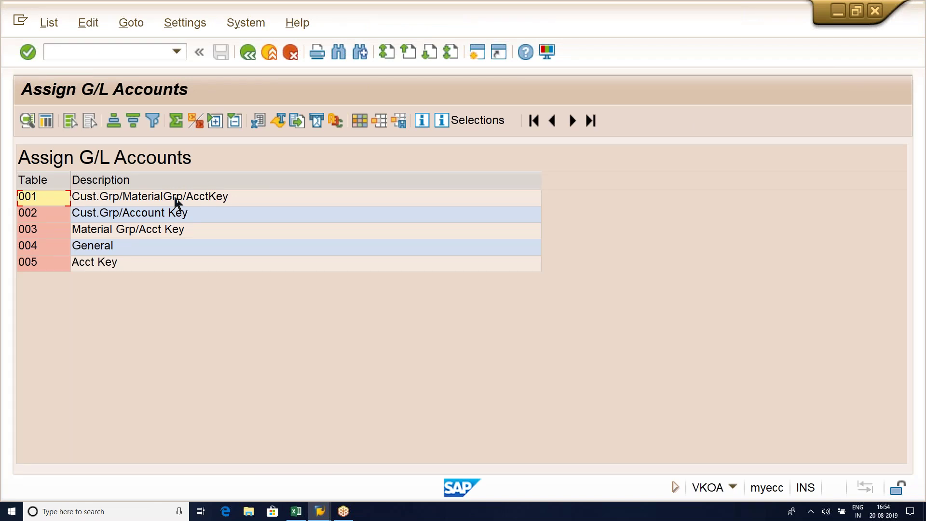
{"action": "double_click", "coordinate": [176, 199]}
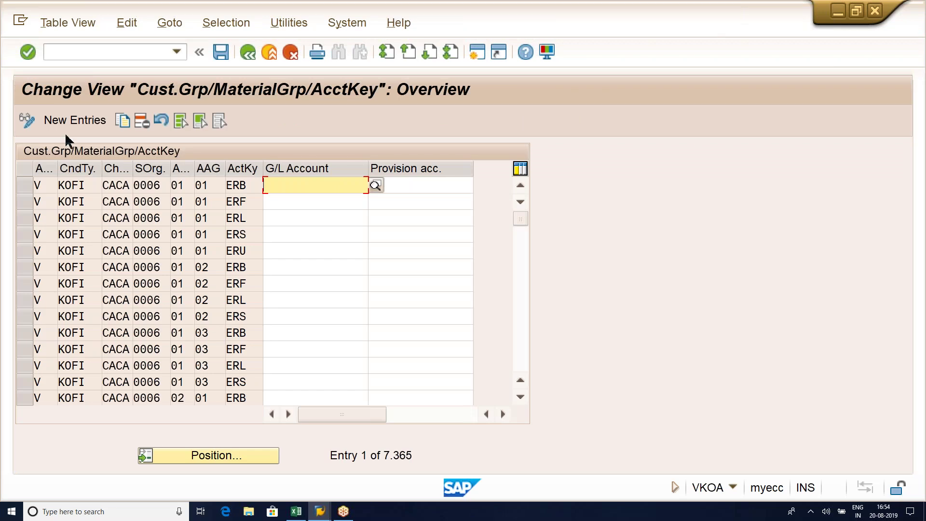
{"action": "left_click", "coordinate": [73, 124]}
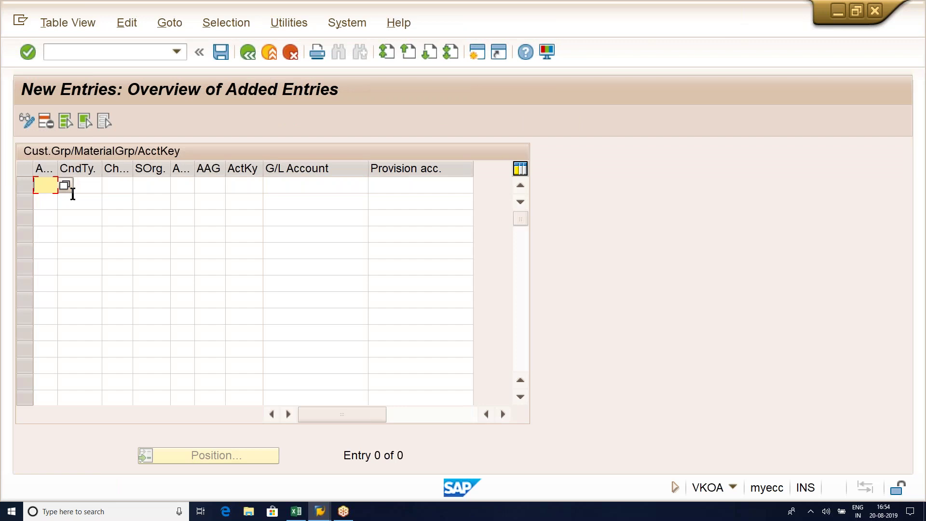
- Fill the first new line with application V, condition type KOFI, chart of accounts INT and sales organization LGSO
{"action": "type", "text": "V"}
{"action": "left_click", "coordinate": [78, 189]}
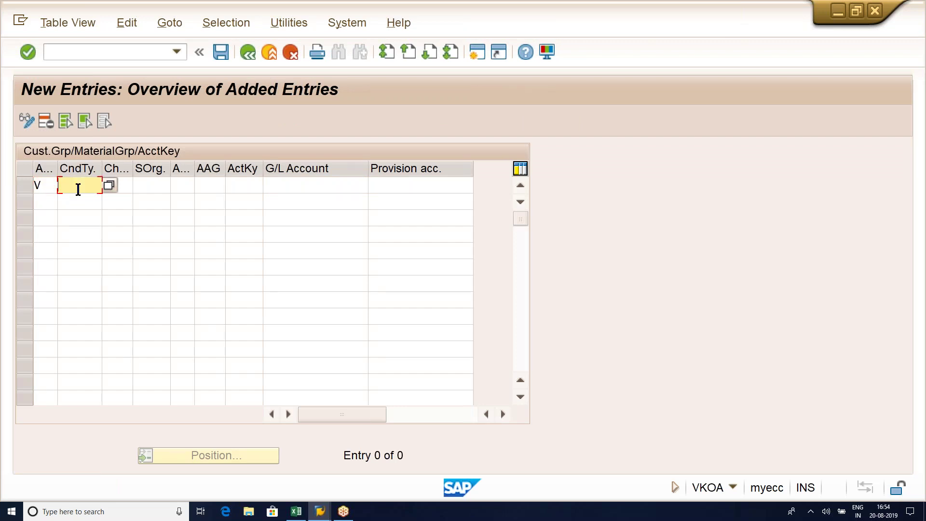
{"action": "type", "text": "K0FI"}
{"action": "key", "text": "Tab"}
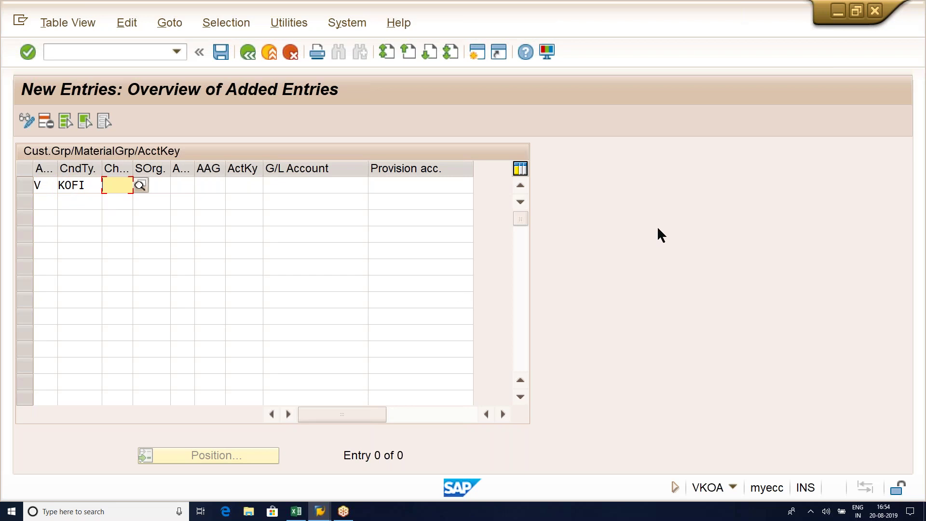
{"action": "type", "text": "INT"}
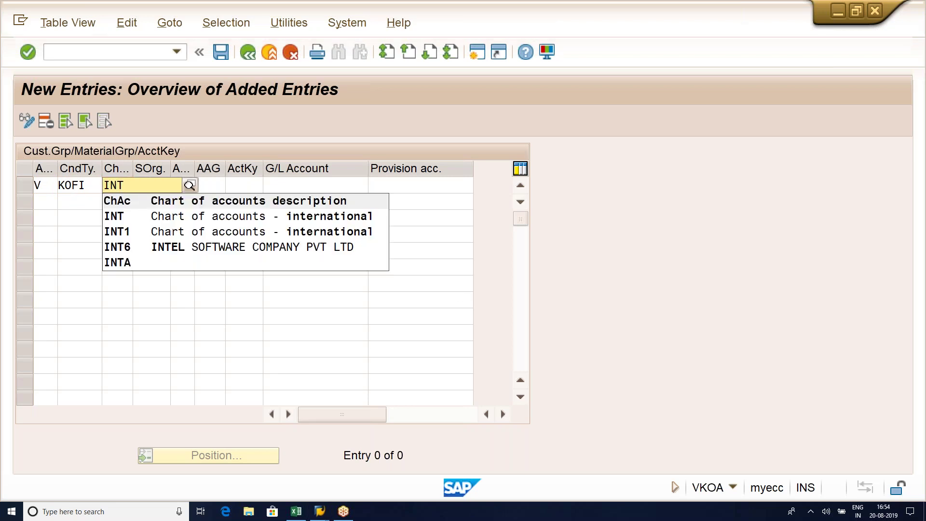
{"action": "key", "text": "Tab"}
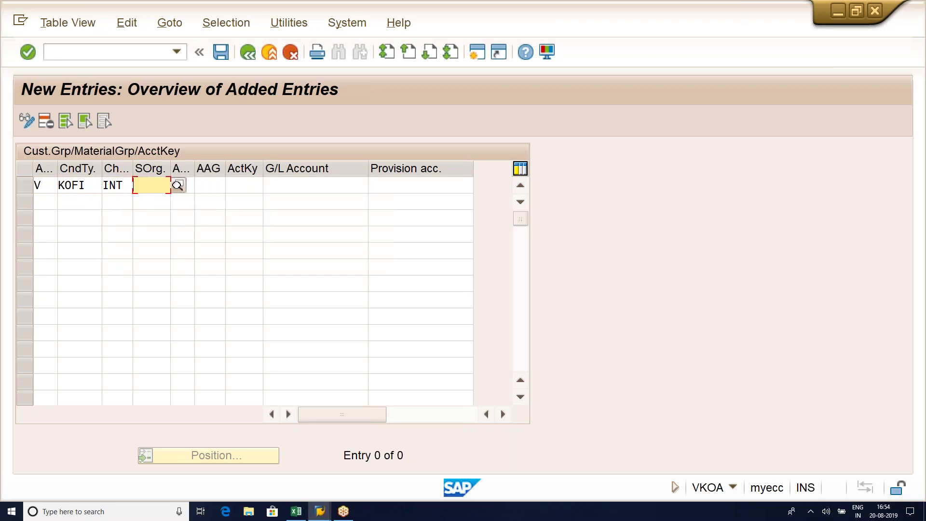
{"action": "type", "text": "LGSO"}
{"action": "key", "text": "Tab"}
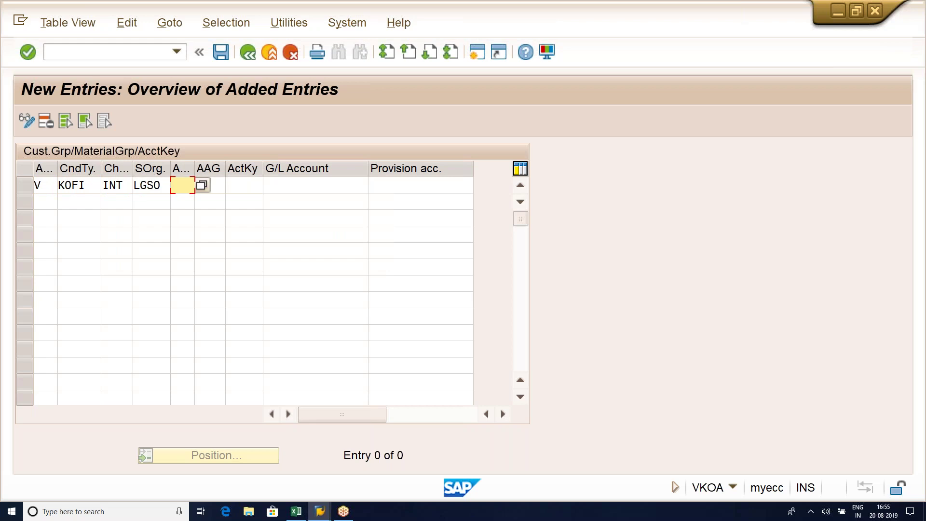
- Set the first line's customer account assignment group to 01 (Domestic revenues) and its material group to 03 (Finished goods)
{"action": "left_click", "coordinate": [200, 187]}
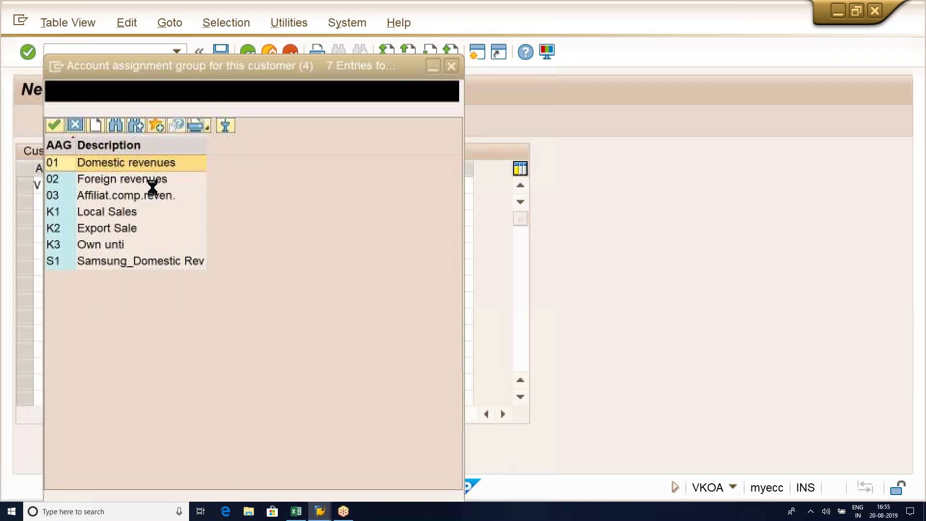
{"action": "double_click", "coordinate": [140, 163]}
{"action": "left_click", "coordinate": [216, 185]}
{"action": "left_click", "coordinate": [231, 187]}
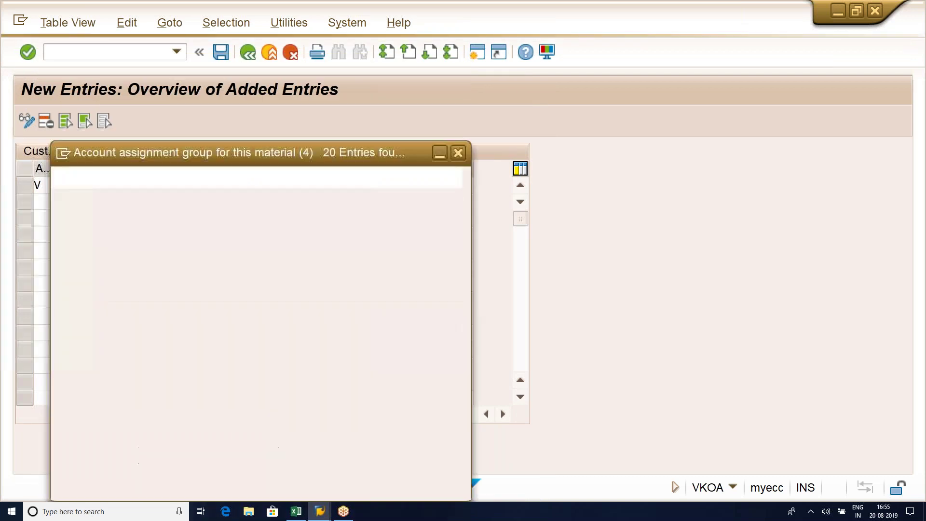
{"action": "left_click", "coordinate": [142, 196]}
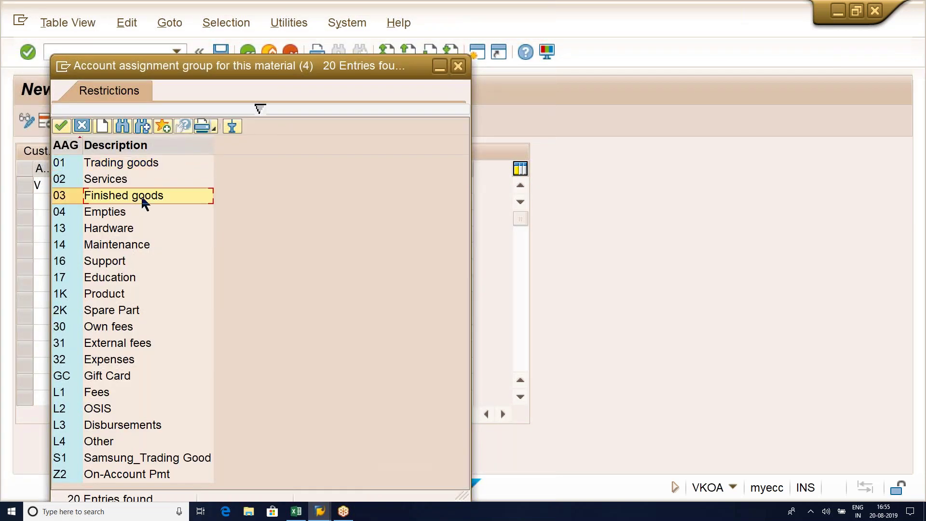
{"action": "double_click", "coordinate": [141, 195]}
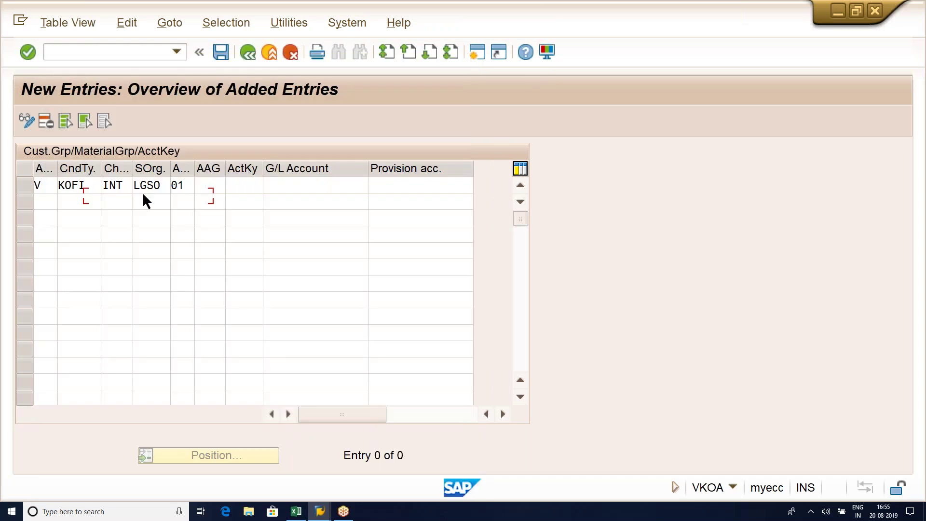
- Set the first line's account key to MWS
{"action": "left_click", "coordinate": [252, 184]}
{"action": "type", "text": "MWS"}
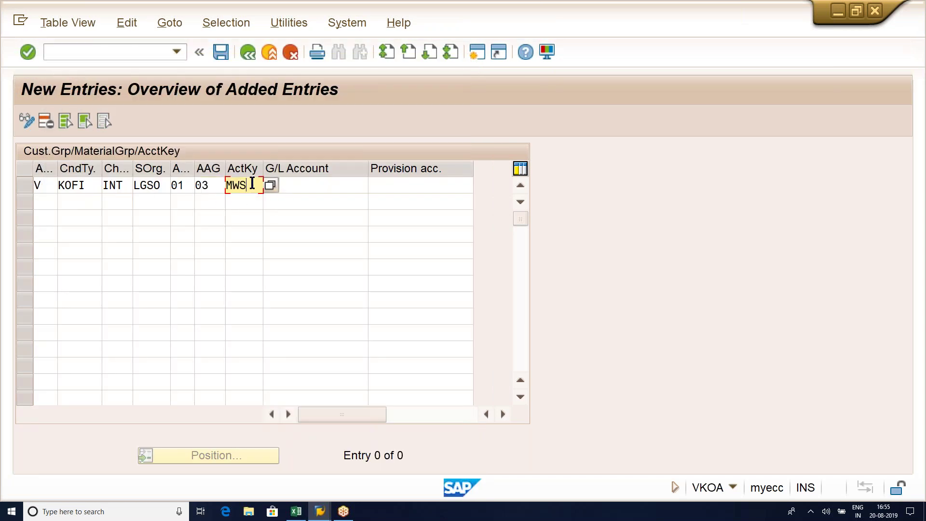
{"action": "key", "text": "Tab"}
{"action": "type", "text": "111111111111111"}
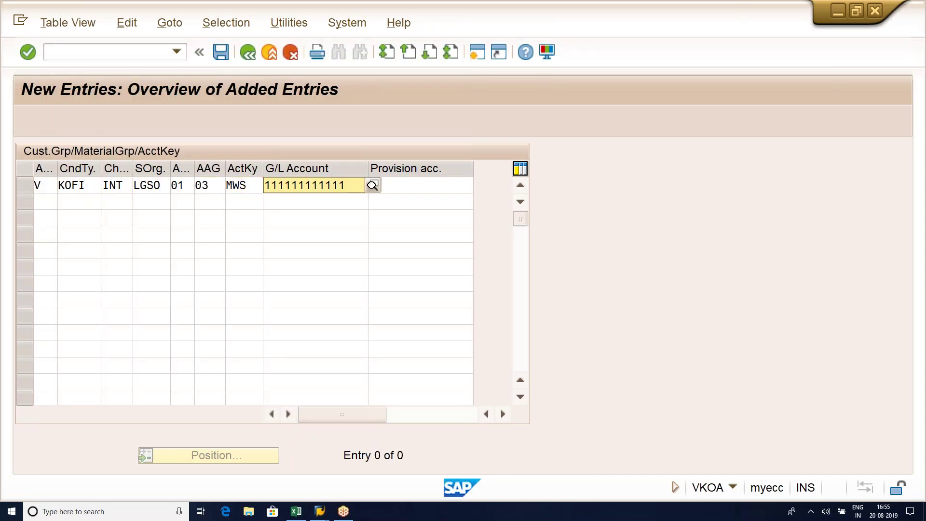
{"action": "key", "text": "BackSpace"}
{"action": "key", "text": "BackSpace"}
{"action": "key", "text": "BackSpace"}
{"action": "key", "text": "BackSpace"}
{"action": "key", "text": "BackSpace"}
{"action": "key", "text": "BackSpace"}
{"action": "key", "text": "BackSpace"}
{"action": "key", "text": "BackSpace"}
{"action": "key", "text": "BackSpace"}
{"action": "key", "text": "BackSpace"}
{"action": "key", "text": "BackSpace"}
{"action": "key", "text": "BackSpace"}
{"action": "key", "text": "BackSpace"}
{"action": "key", "text": "BackSpace"}
{"action": "key", "text": "BackSpace"}
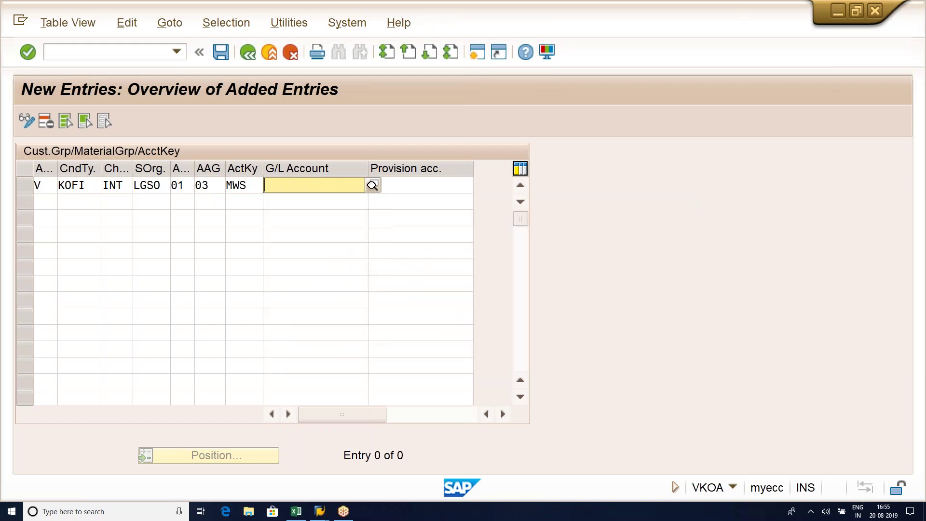
- Set the first line's G/L account to 175000 and confirm the entry
{"action": "type", "text": "175"}
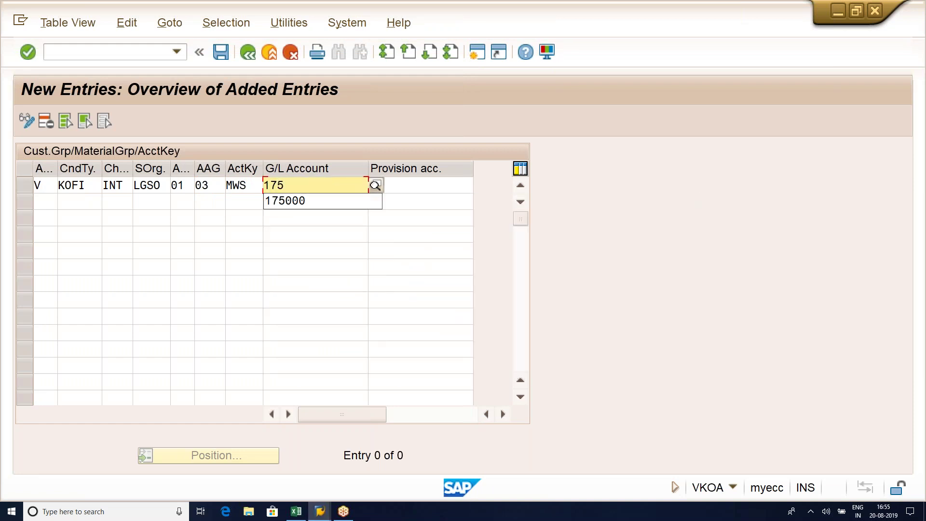
{"action": "key", "text": "Down"}
{"action": "key", "text": "Return"}
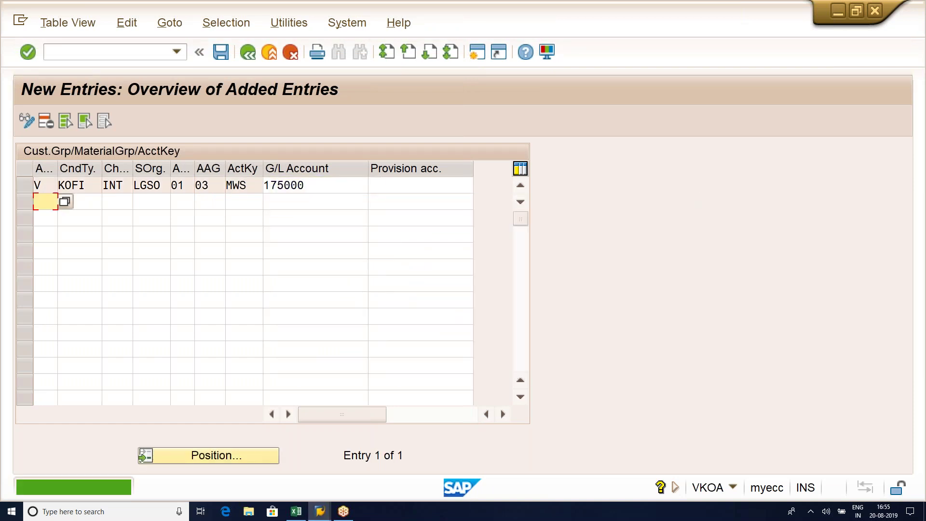
- Fill the second line with V, KOFI, INT, LGSO, customer account assignment group 01 and material group 01 (Trading goods)
{"action": "key", "text": "Down"}
{"action": "key", "text": "Tab"}
{"action": "key", "text": "Down"}
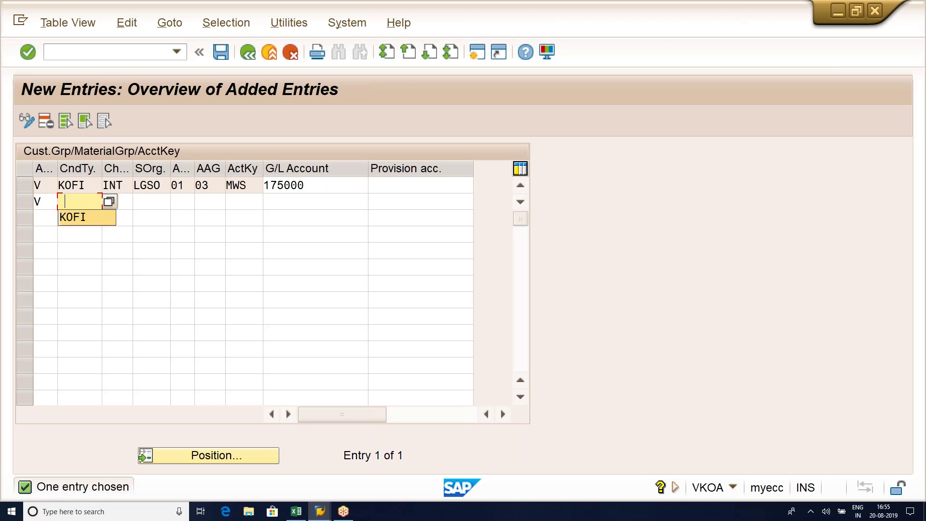
{"action": "key", "text": "Tab"}
{"action": "key", "text": "Down"}
{"action": "key", "text": "Tab"}
{"action": "key", "text": "Down"}
{"action": "key", "text": "Tab"}
{"action": "key", "text": "Down"}
{"action": "key", "text": "Tab"}
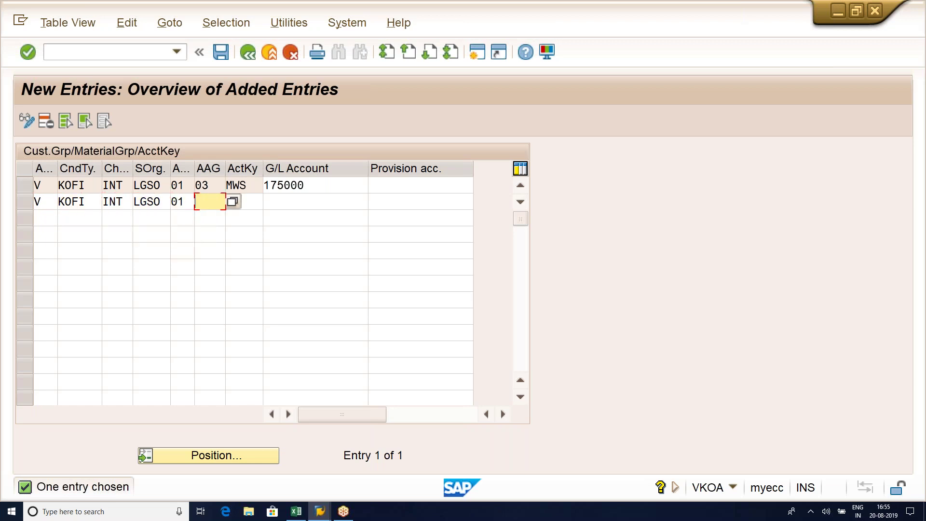
{"action": "key", "text": "F4"}
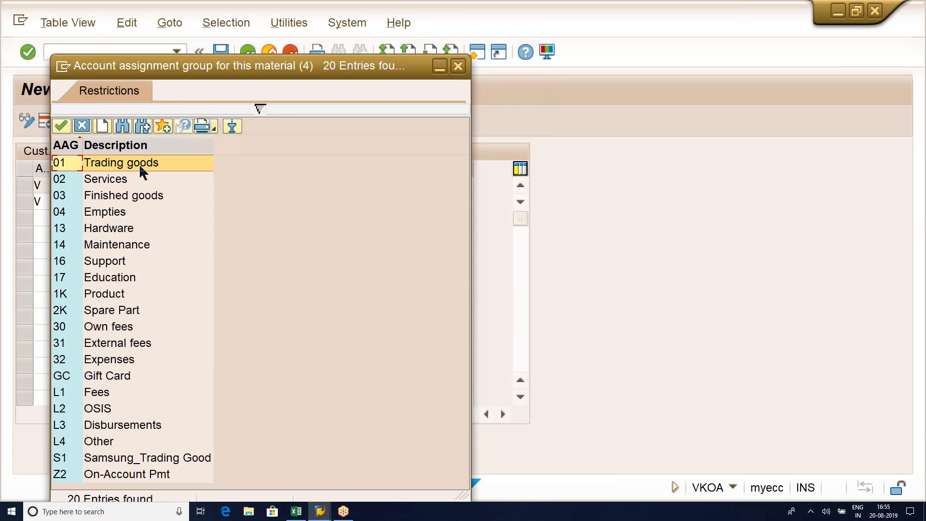
{"action": "double_click", "coordinate": [139, 164]}
- Set the second line's account key to MWS and G/L account to 175000, and save the entries with the customizing request
{"action": "left_click", "coordinate": [247, 203]}
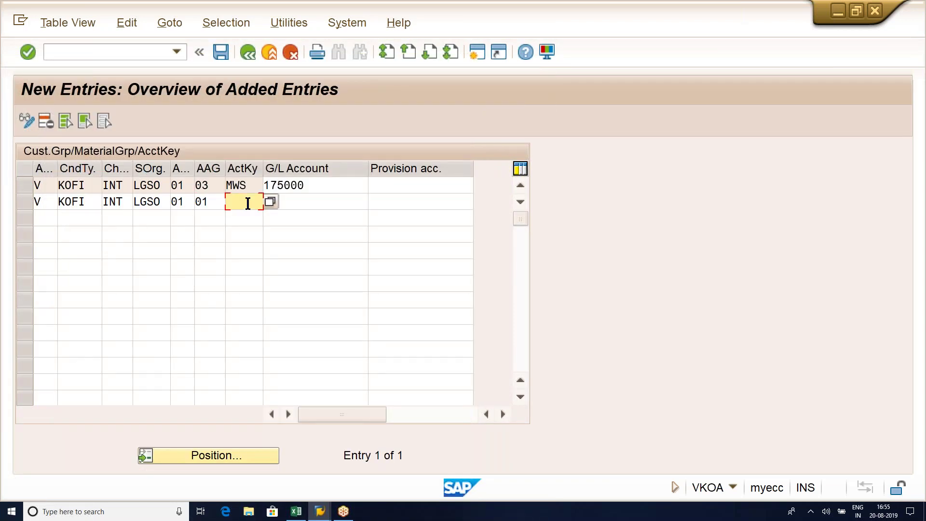
{"action": "type", "text": "MWS"}
{"action": "key", "text": "Tab"}
{"action": "type", "text": "1"}
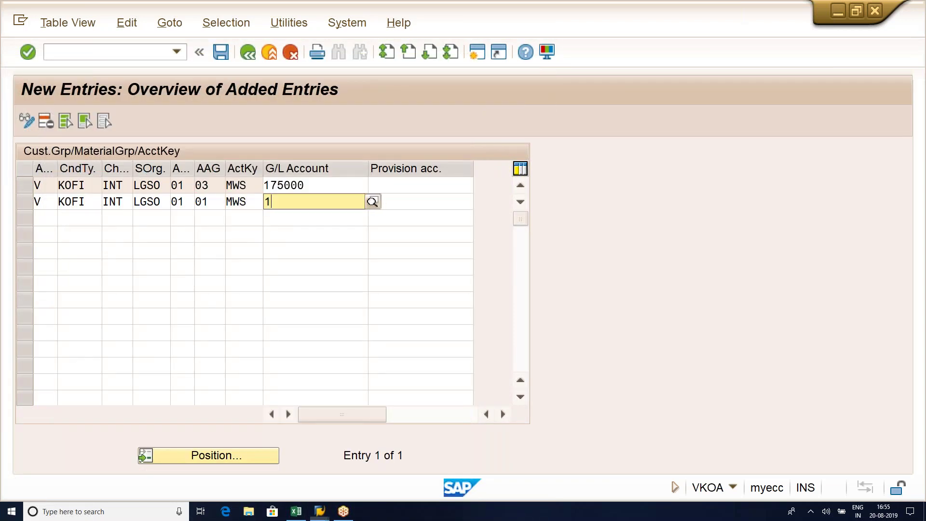
{"action": "type", "text": "75000"}
{"action": "key", "text": "Return"}
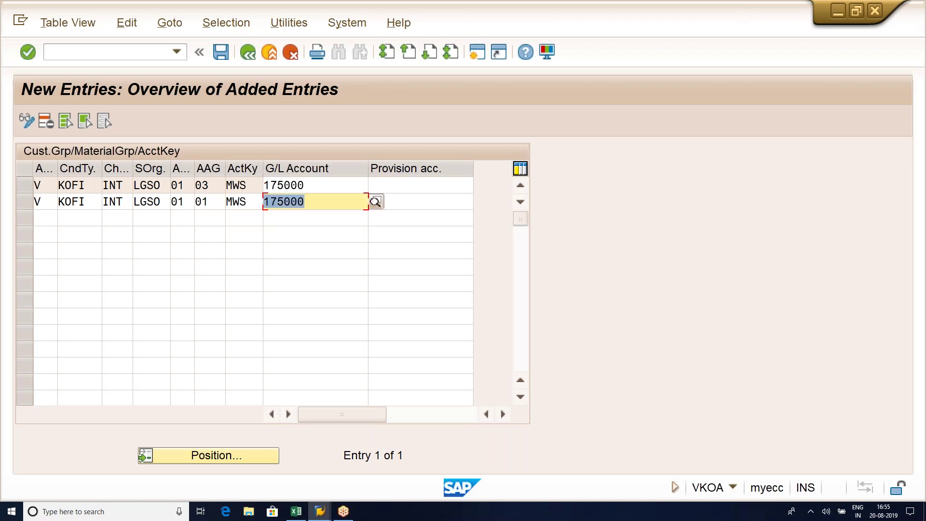
{"action": "key", "text": "ctrl+s"}
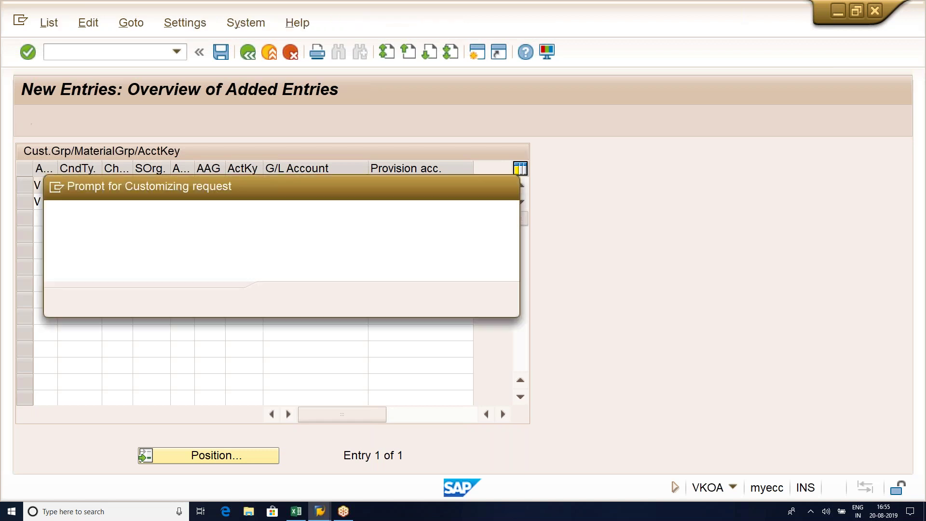
{"action": "left_click", "coordinate": [285, 299]}
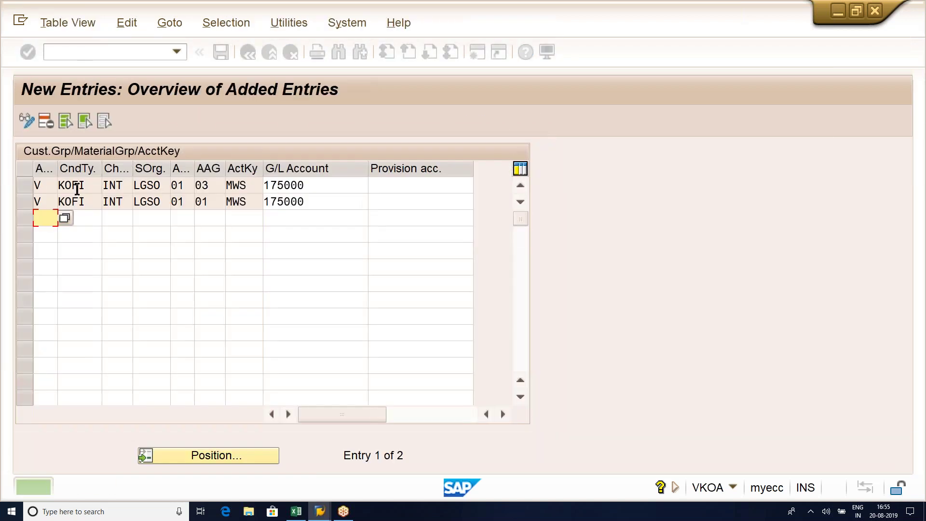
- Copy both LGSO account determination lines, from the application through the G/L account, as a block
{"action": "left_click", "coordinate": [36, 187]}
{"action": "key", "text": "ctrl+y"}
{"action": "left_click_drag", "start_coordinate": [36, 186], "coordinate": [286, 203]}
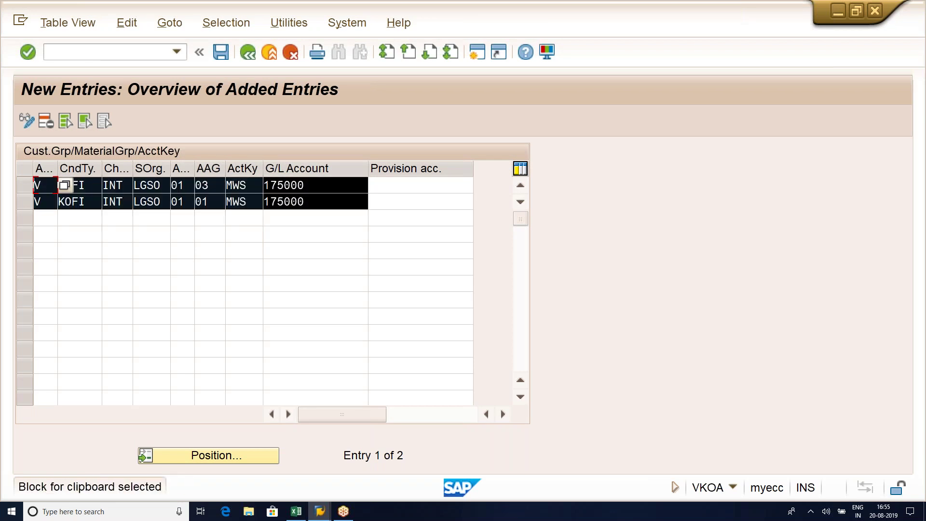
{"action": "key", "text": "ctrl+c"}
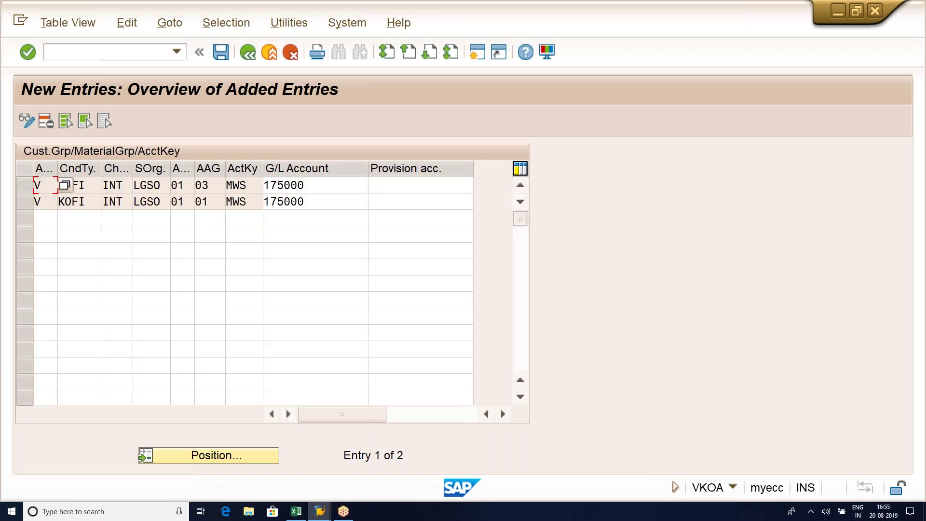
- Switch to the Excel worksheet and paste the copied entries from cell E79, under ACCOUNT DETERMINATION
{"action": "left_click", "coordinate": [325, 186]}
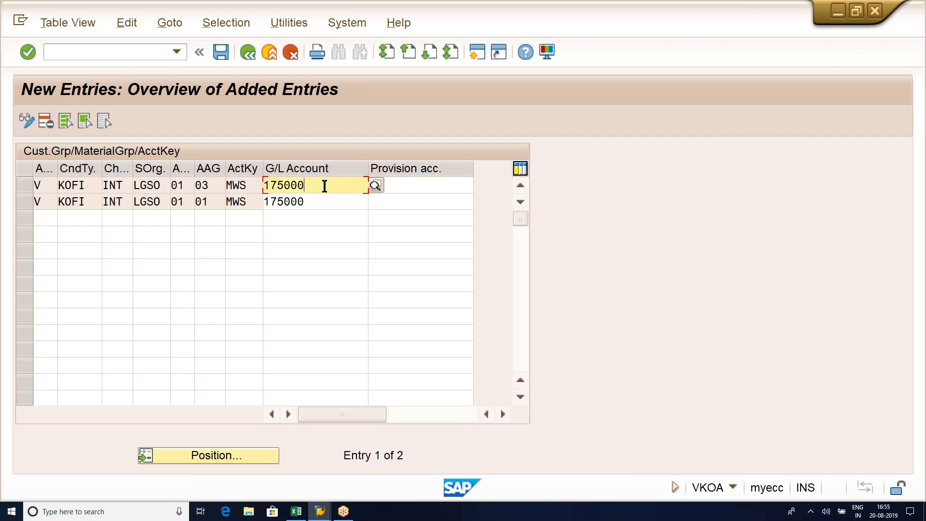
{"action": "left_click", "coordinate": [296, 513]}
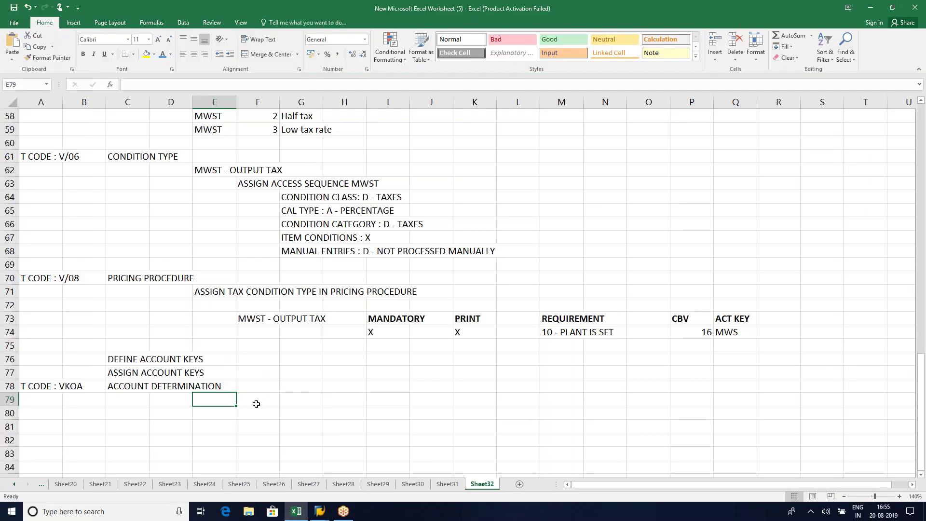
{"action": "key", "text": "ctrl+v"}
{"action": "left_click", "coordinate": [284, 429]}
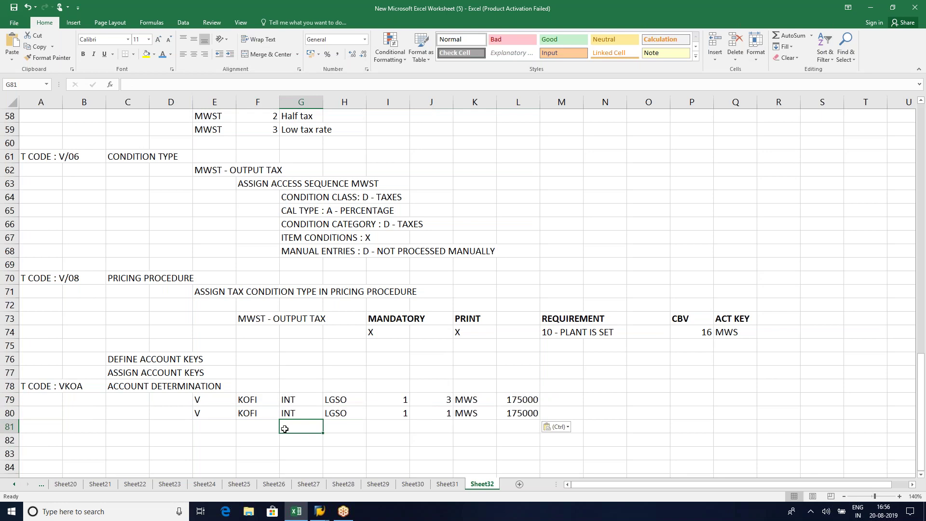
{"action": "scroll", "coordinate": [285, 429], "scroll_direction": "up", "scroll_amount": 1}
{"action": "scroll", "coordinate": [285, 429], "scroll_direction": "down", "scroll_amount": 2}
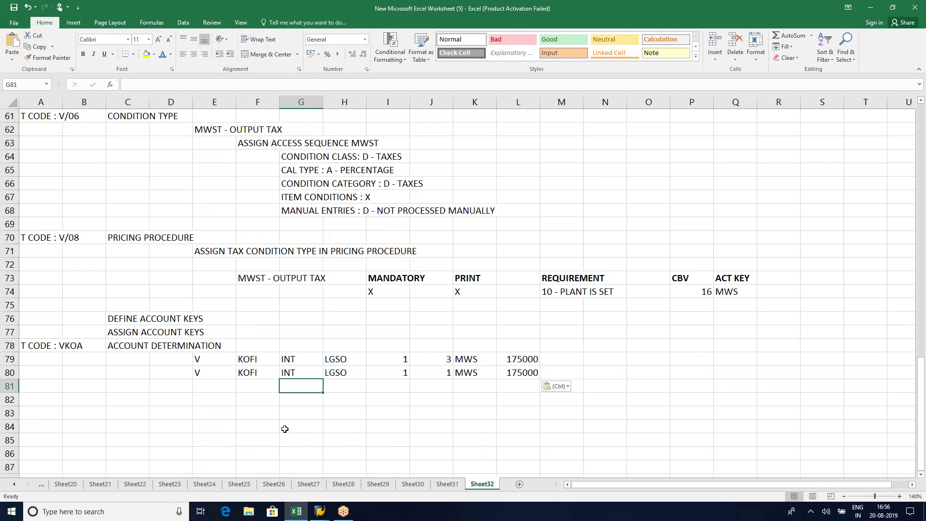
{"action": "left_click", "coordinate": [140, 414]}
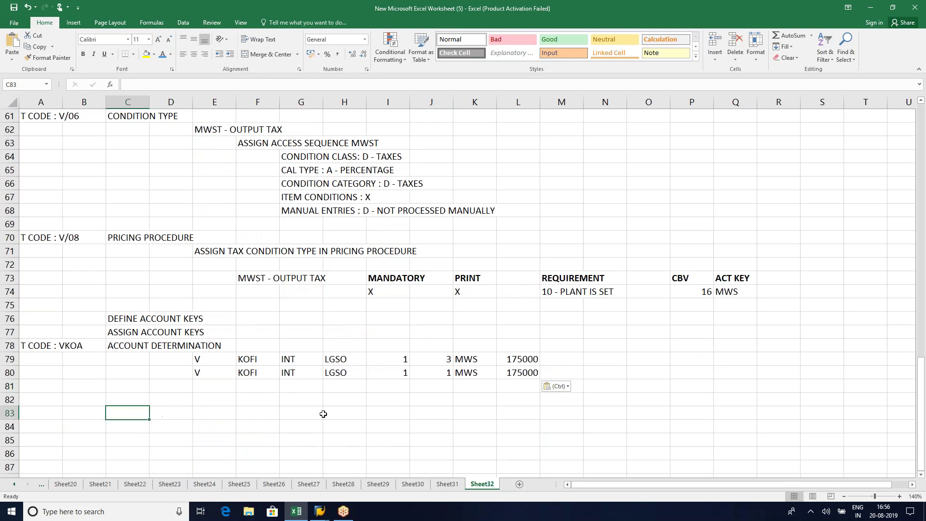
{"action": "scroll", "coordinate": [323, 414], "scroll_direction": "down", "scroll_amount": 3}
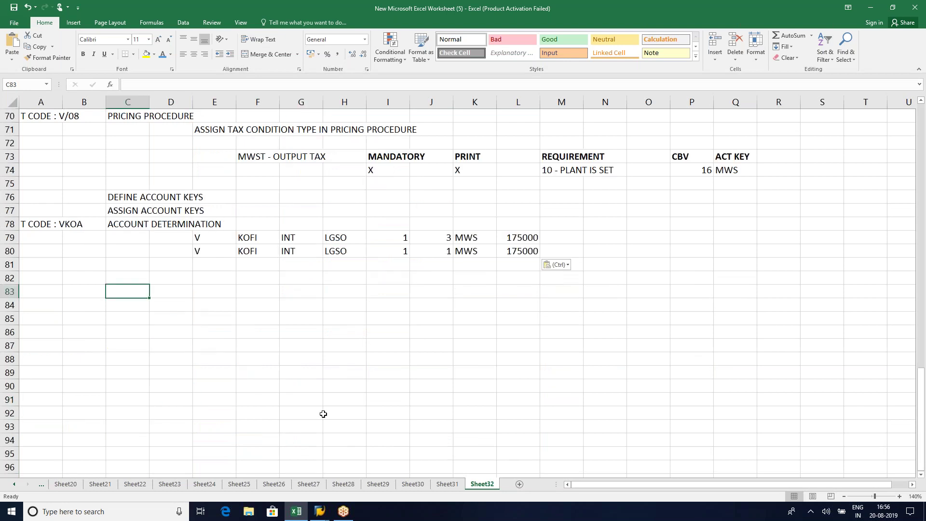
- Switch to SAP, start transaction XD02 and pick the MK EECTRONICS customer by searching within company code LGIN
{"action": "key", "text": "alt+Tab"}
{"action": "left_click", "coordinate": [116, 51]}
{"action": "type", "text": "/NXD02"}
{"action": "key", "text": "Return"}
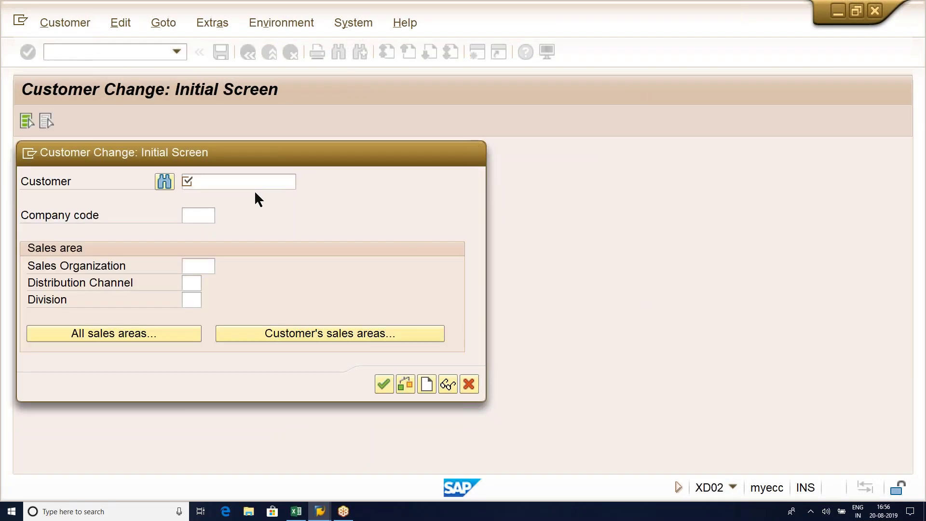
{"action": "key", "text": "F4"}
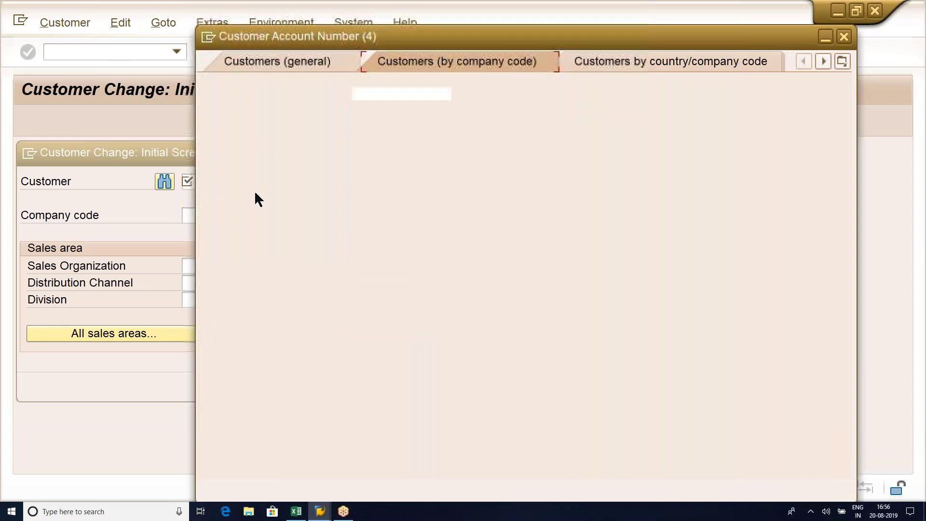
{"action": "left_click", "coordinate": [370, 264]}
{"action": "type", "text": "L"}
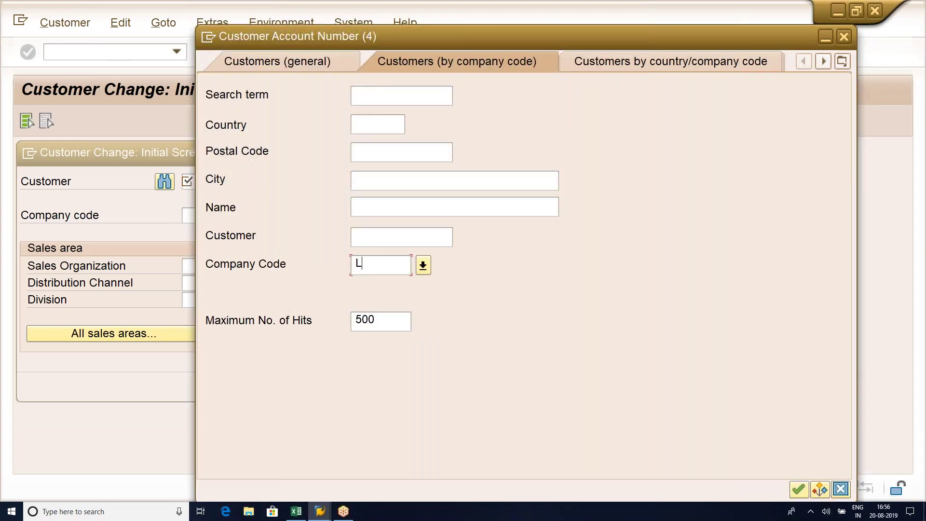
{"action": "type", "text": "GIN"}
{"action": "key", "text": "Return"}
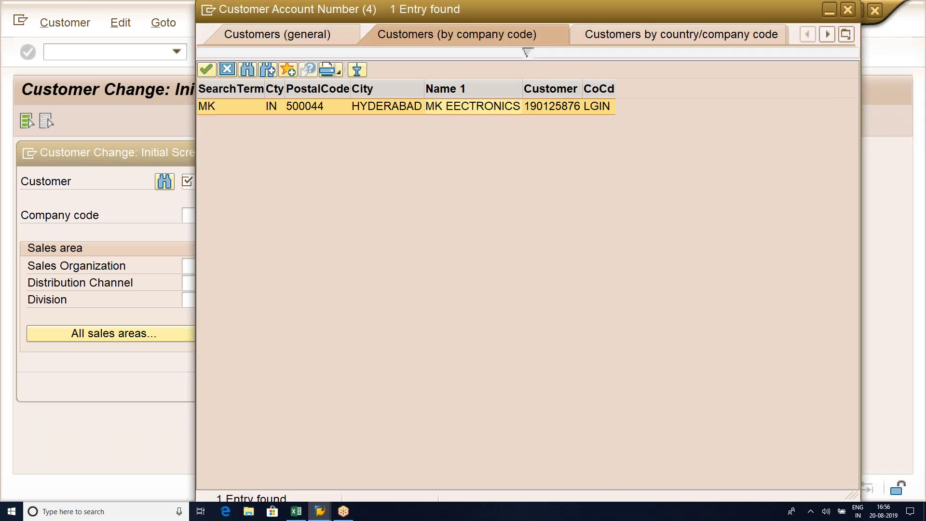
{"action": "key", "text": "Return"}
- Choose the customer's sales area LGSO, L2, L2 and open the customer master for changing
{"action": "left_click", "coordinate": [288, 334]}
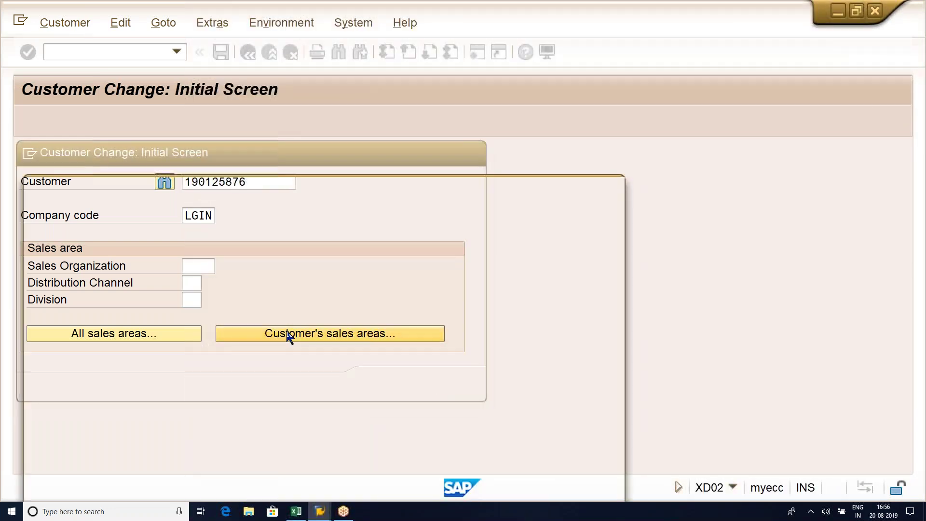
{"action": "key", "text": "Return"}
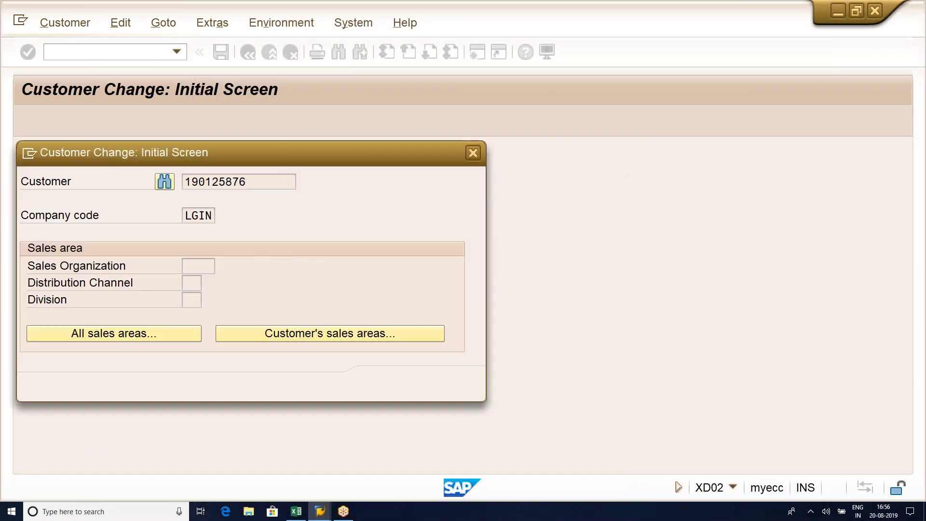
{"action": "left_click", "coordinate": [386, 384]}
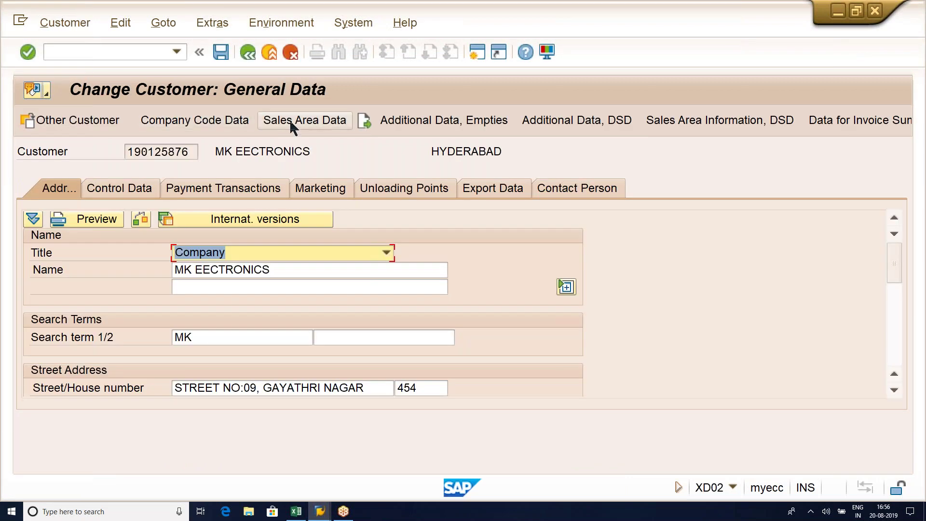
- Set the customer's MWST tax classification for India to 1 (Liable for Tax) in the billing sales area data, save and leave the transaction
{"action": "left_click", "coordinate": [290, 122]}
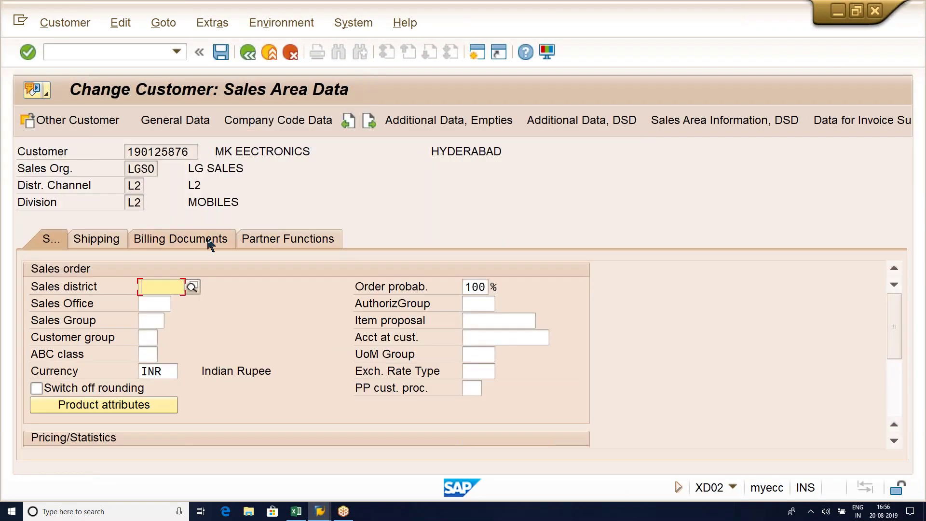
{"action": "left_click", "coordinate": [212, 242]}
{"action": "left_click_drag", "start_coordinate": [898, 313], "coordinate": [898, 358]}
{"action": "left_click", "coordinate": [220, 376]}
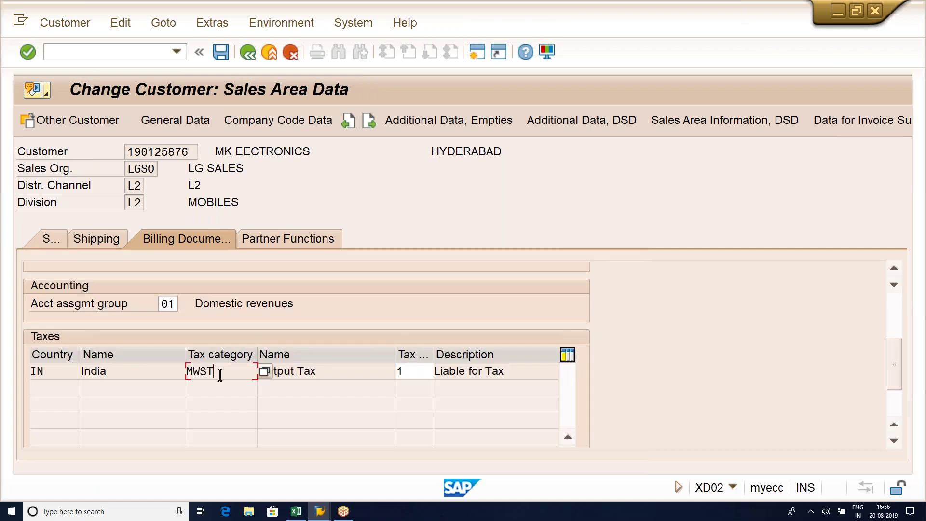
{"action": "left_click", "coordinate": [421, 372]}
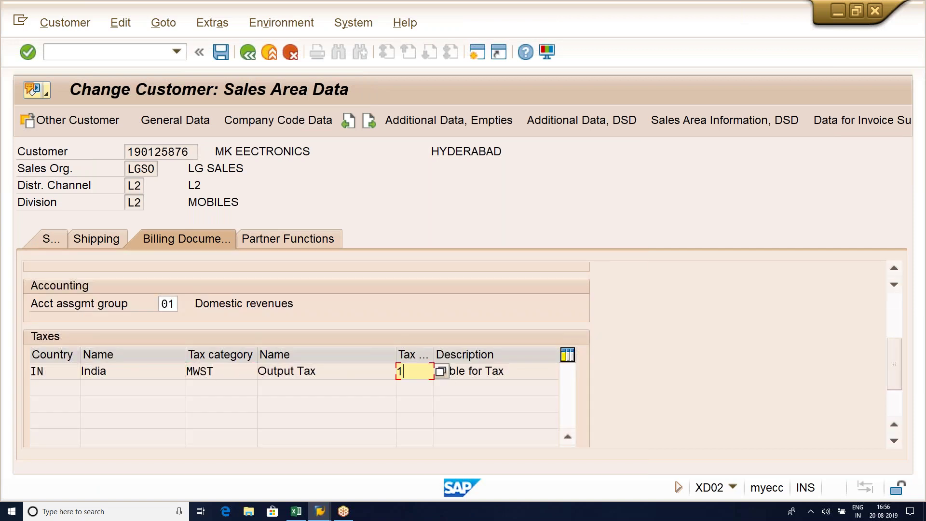
{"action": "left_click", "coordinate": [441, 372]}
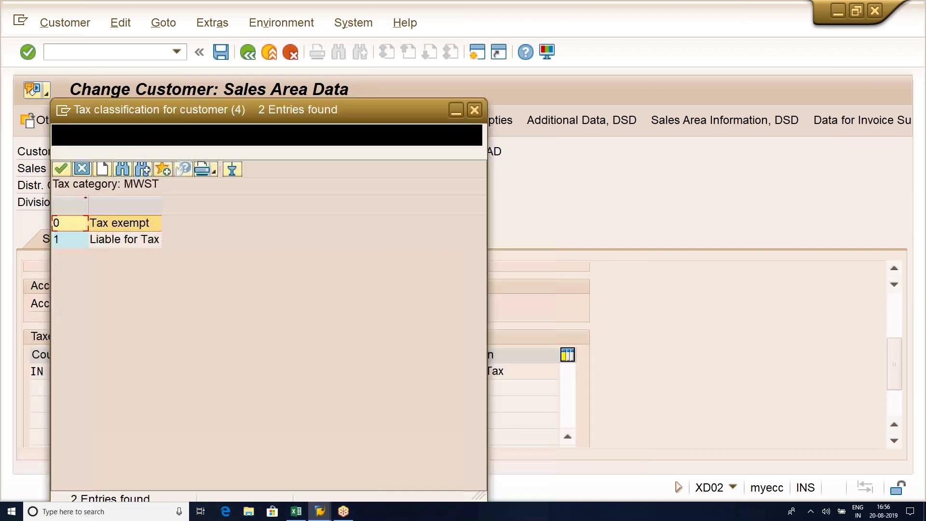
{"action": "left_click", "coordinate": [102, 242]}
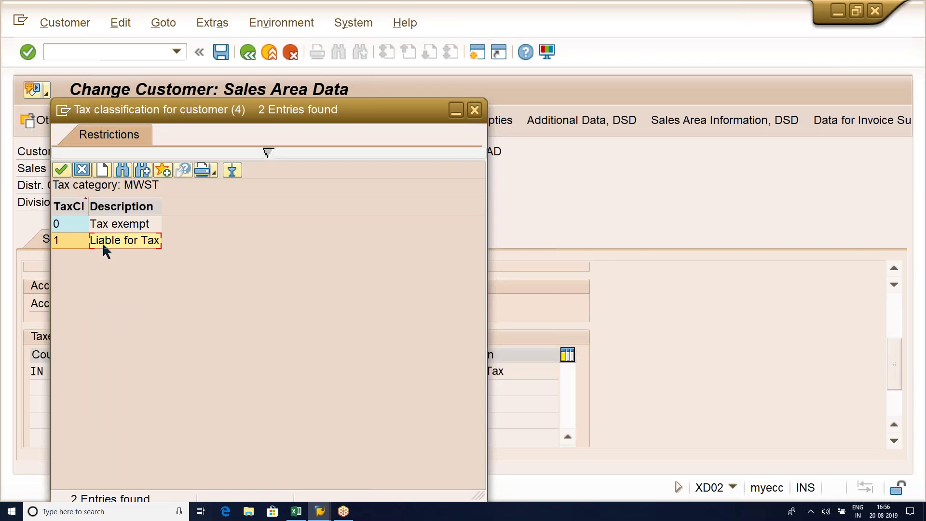
{"action": "double_click", "coordinate": [102, 242]}
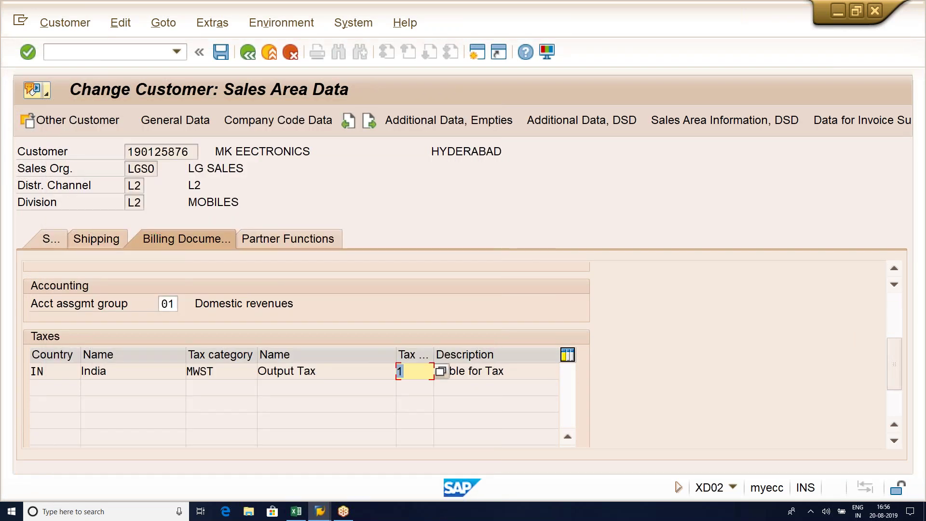
{"action": "key", "text": "ctrl+s"}
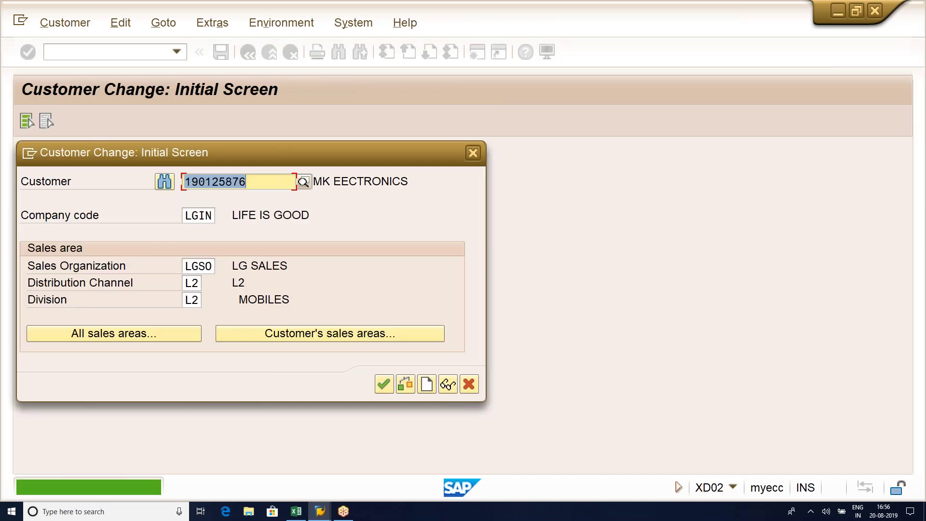
{"action": "left_click", "coordinate": [469, 385]}
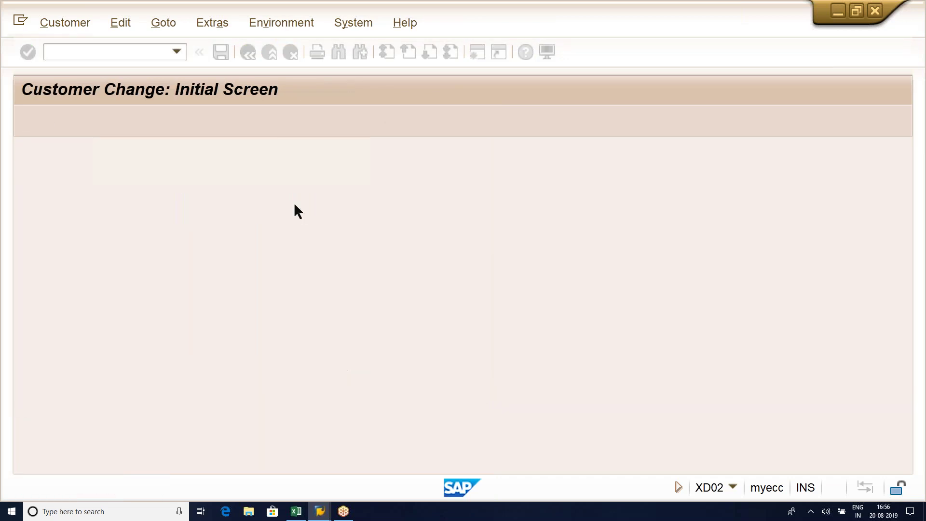
- Start transaction MM02 and bring up the view selection for material THIRDPARTYL
{"action": "type", "text": "/NMM02"}
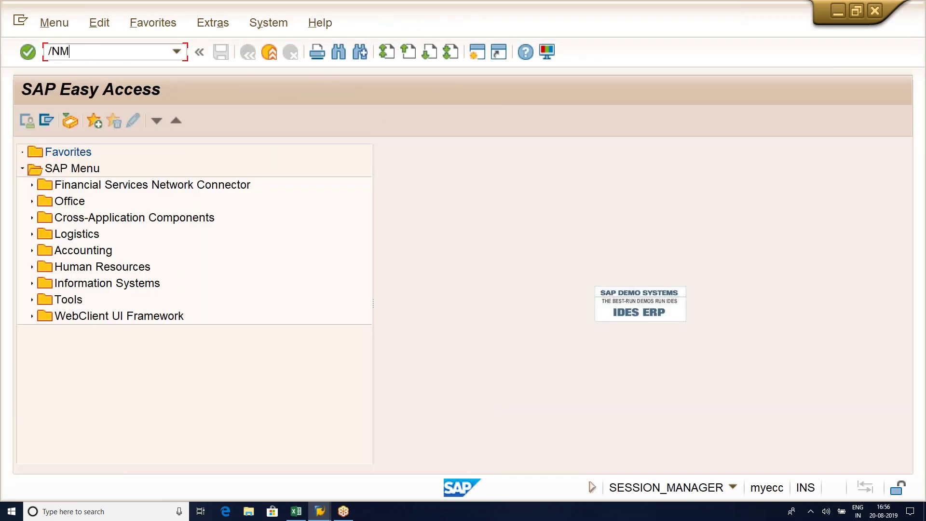
{"action": "key", "text": "Return"}
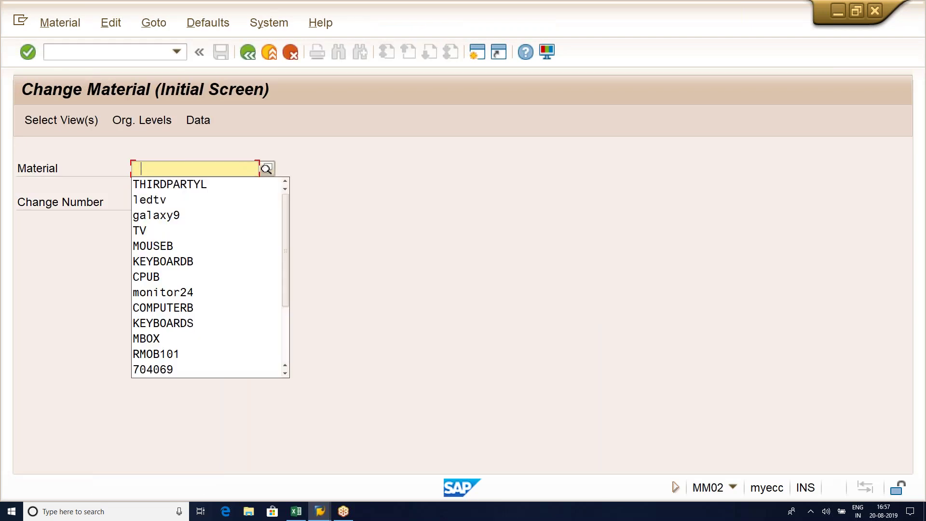
{"action": "left_click", "coordinate": [165, 190]}
{"action": "key", "text": "Return"}
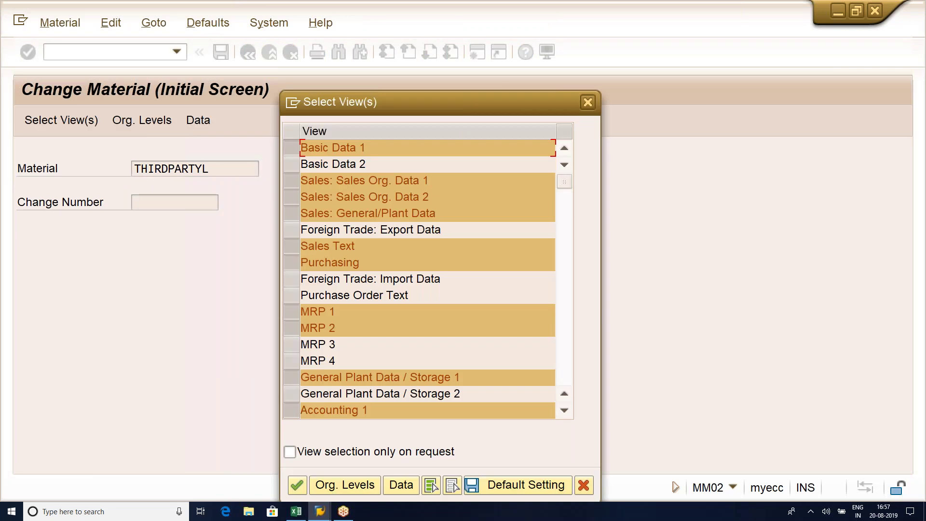
- Open the material's views for plant LGP1, storage location FN01, sales organization LGSO and distribution channel L2
{"action": "left_click", "coordinate": [291, 182]}
{"action": "left_click", "coordinate": [291, 182]}
{"action": "left_click", "coordinate": [291, 182]}
{"action": "left_click", "coordinate": [291, 182]}
{"action": "left_click", "coordinate": [328, 485]}
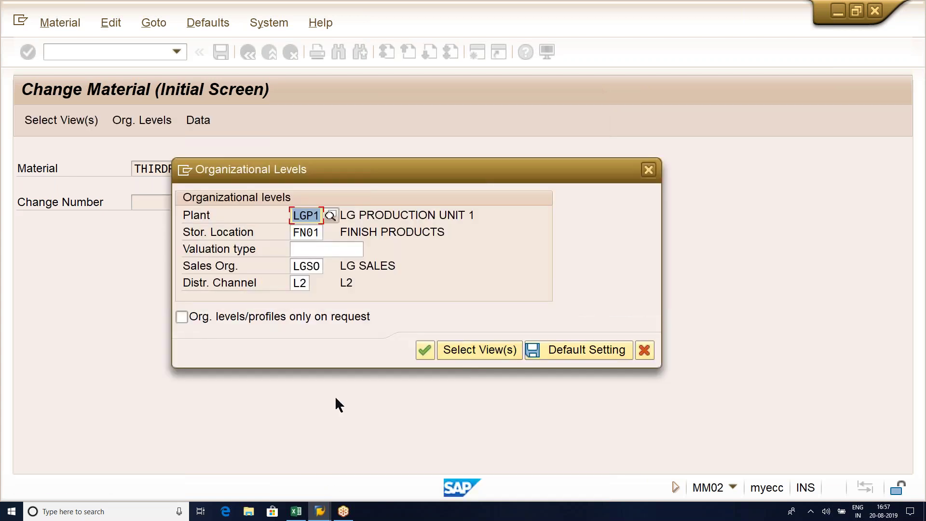
{"action": "left_click", "coordinate": [425, 349]}
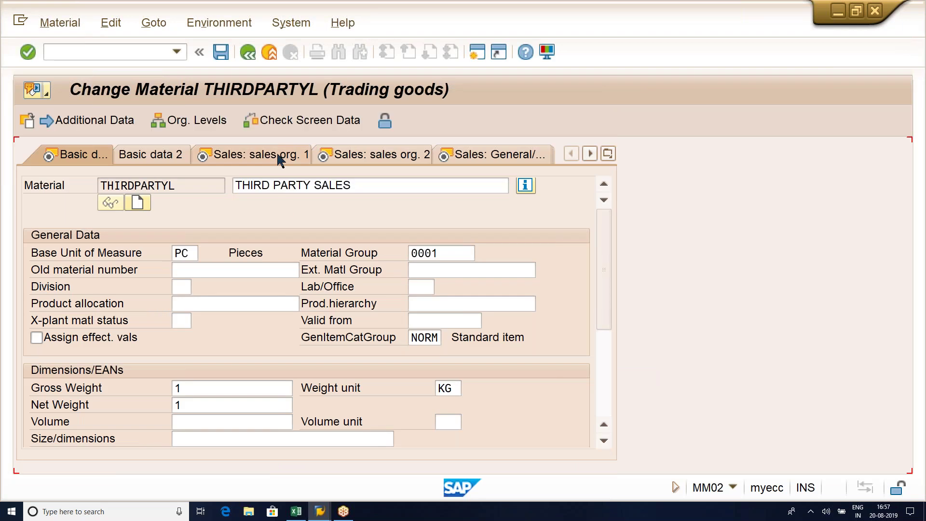
- Check the material's MWST tax classification for India in the Sales Org. 1 view, and save the material
{"action": "left_click", "coordinate": [279, 160]}
{"action": "left_click_drag", "start_coordinate": [601, 225], "coordinate": [533, 292]}
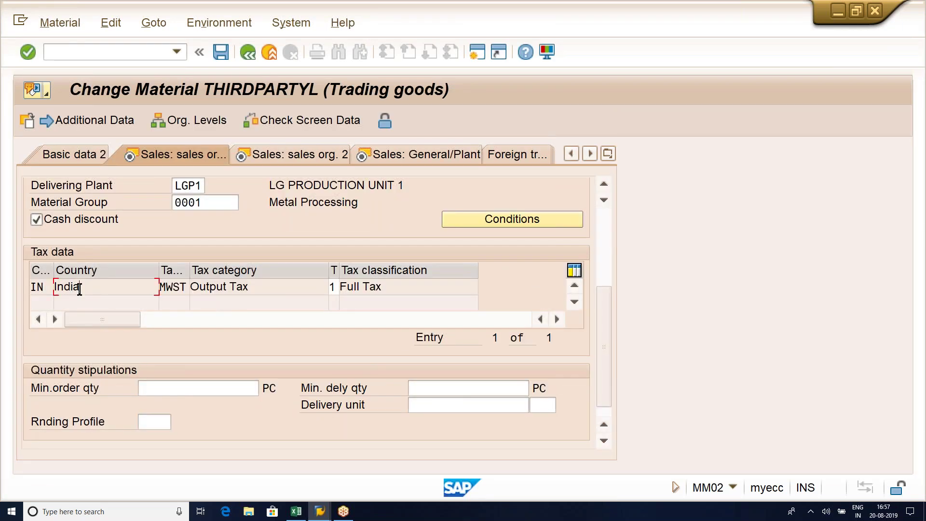
{"action": "left_click", "coordinate": [333, 288]}
{"action": "left_click", "coordinate": [393, 292]}
{"action": "left_click", "coordinate": [225, 56]}
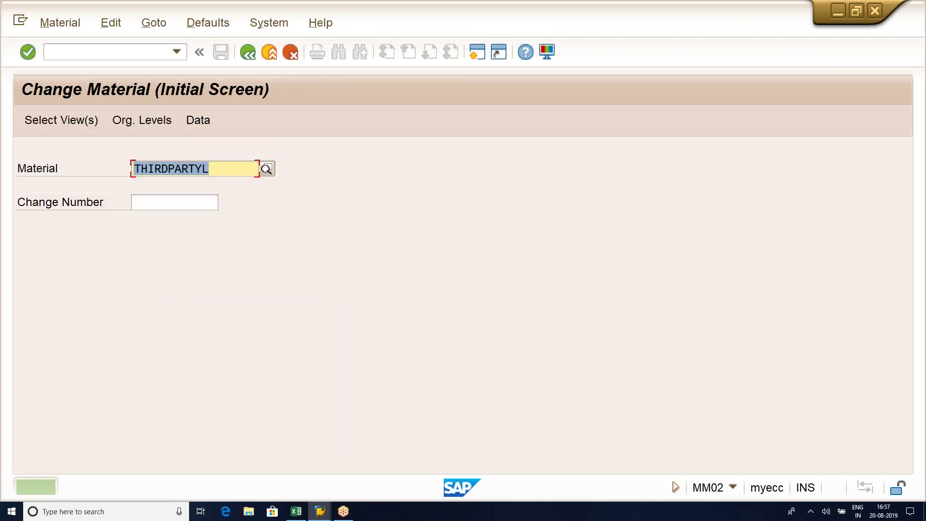
- Switch to the Excel worksheet and enter "ACTIVATED TAXES IN CUSTOMER MASTER AND MATERIL MASTER" in cell C83
{"action": "left_click", "coordinate": [130, 52]}
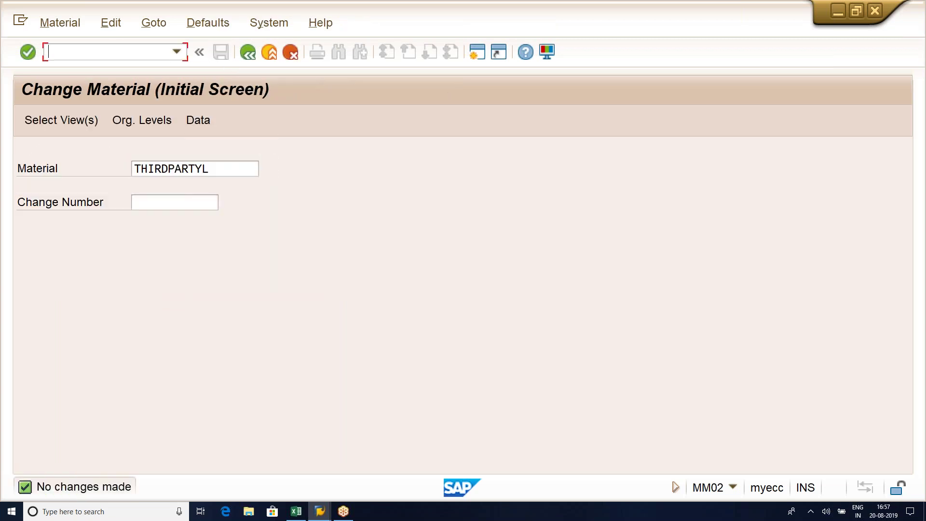
{"action": "type", "text": "/N"}
{"action": "left_click", "coordinate": [296, 511]}
{"action": "type", "text": "CONDITI"}
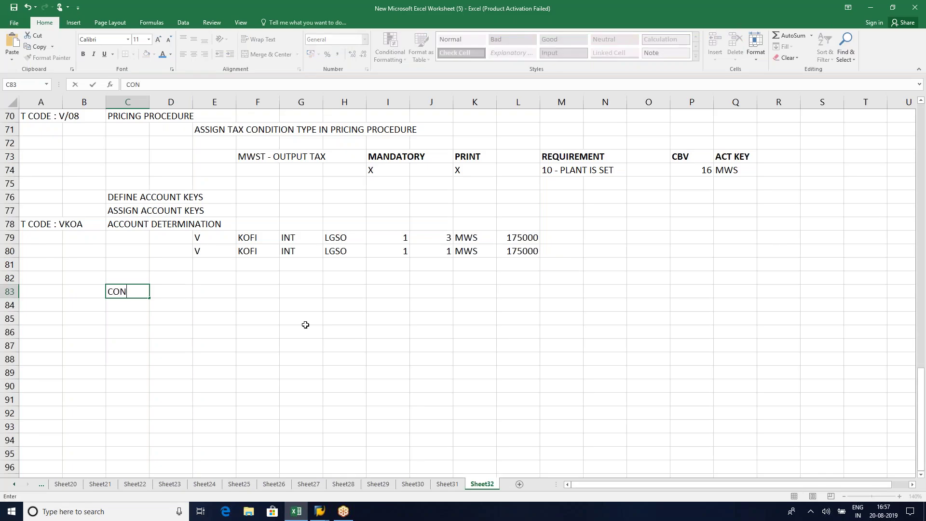
{"action": "key", "text": "Escape"}
{"action": "type", "text": "ACTIVATED TAXES IN CUSTOMER MASTER AND MATER"}
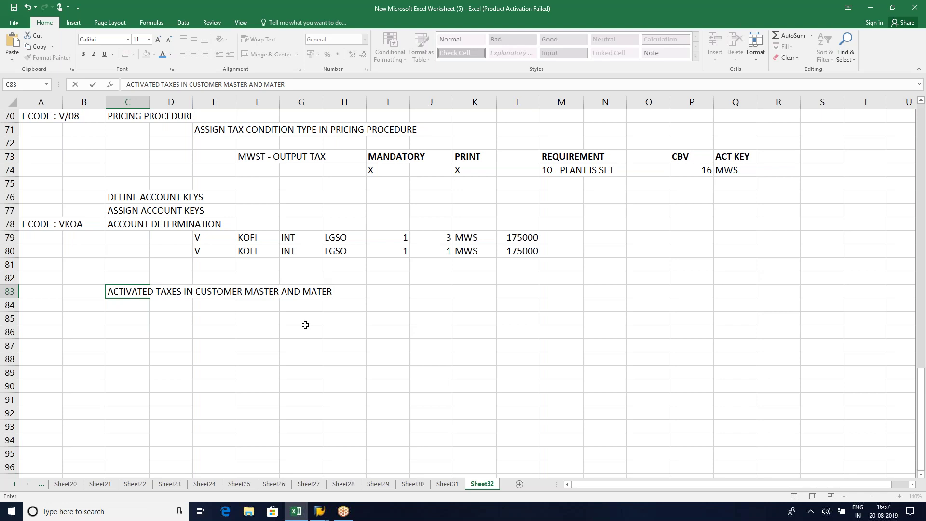
{"action": "type", "text": "IL MASTER"}
{"action": "key", "text": "Return"}
- Enter "CUSTOMER MASTER - SALES AREA - BILLING" in cell E85
{"action": "key", "text": "Down"}
{"action": "key", "text": "Right"}
{"action": "key", "text": "Right"}
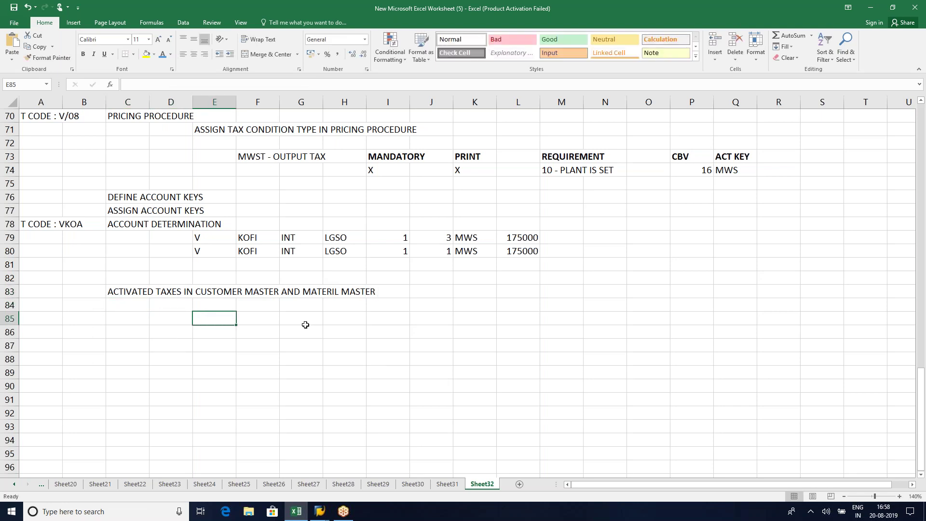
{"action": "type", "text": "CUSTOOOOOOOOOOOOOOOOO"}
{"action": "key", "text": "BackSpace"}
{"action": "key", "text": "BackSpace"}
{"action": "key", "text": "BackSpace"}
{"action": "key", "text": "BackSpace"}
{"action": "key", "text": "BackSpace"}
{"action": "key", "text": "BackSpace"}
{"action": "key", "text": "BackSpace"}
{"action": "key", "text": "BackSpace"}
{"action": "key", "text": "BackSpace"}
{"action": "key", "text": "BackSpace"}
{"action": "key", "text": "BackSpace"}
{"action": "key", "text": "BackSpace"}
{"action": "key", "text": "BackSpace"}
{"action": "key", "text": "BackSpace"}
{"action": "key", "text": "BackSpace"}
{"action": "key", "text": "BackSpace"}
{"action": "type", "text": "MER"}
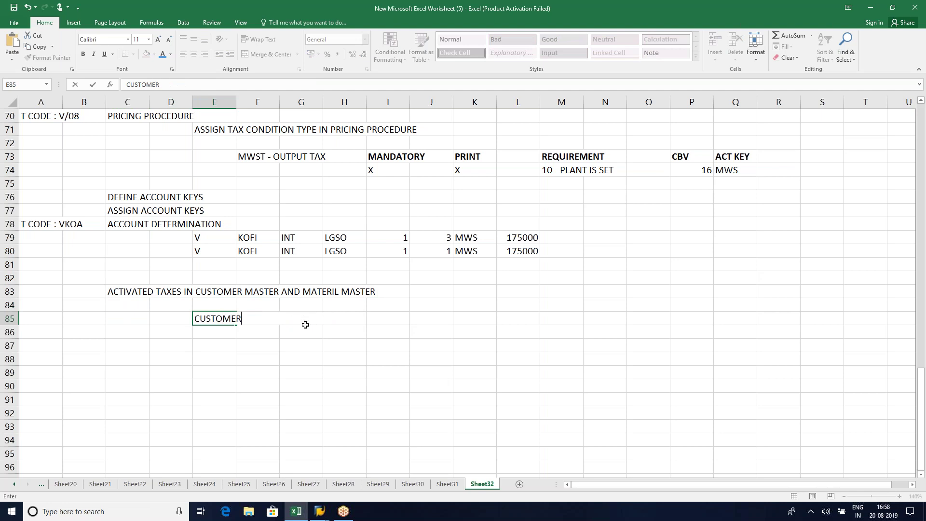
{"action": "type", "text": " MASTER - SALES AREA"}
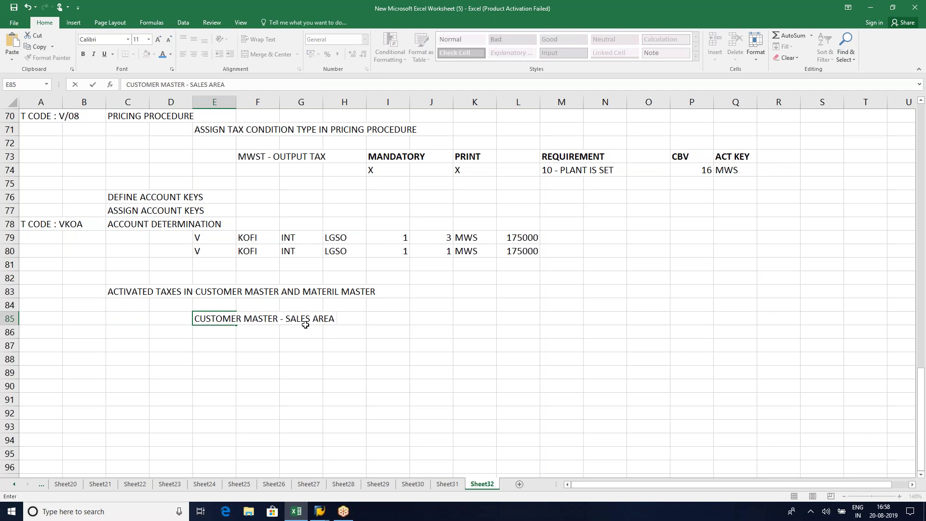
{"action": "type", "text": " - BILLING"}
- Enter "MATERIAL MASTER - SALES ORG 1" in cell E86, below the customer master line
{"action": "key", "text": "Return"}
{"action": "key", "text": "Right"}
{"action": "key", "text": "Right"}
{"action": "type", "text": "MATERIAL"}
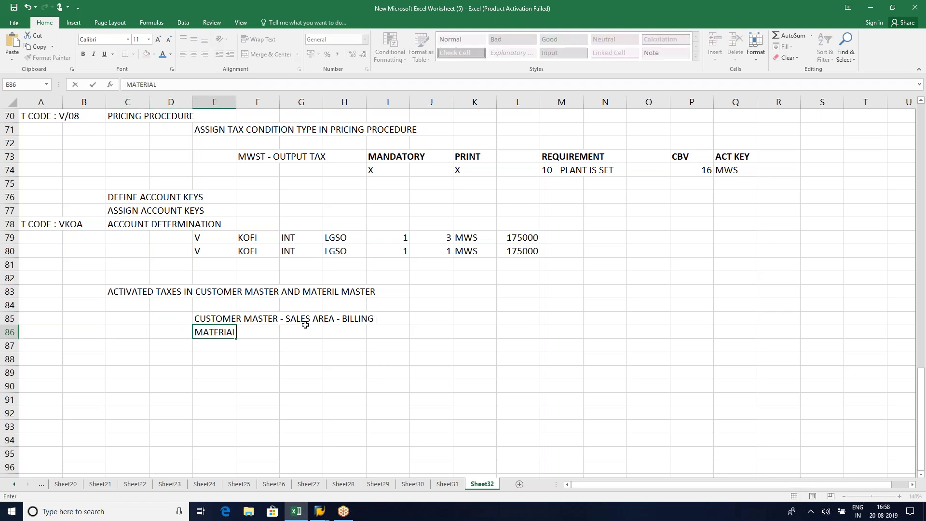
{"action": "type", "text": " MASTER - SALES ORG 1"}
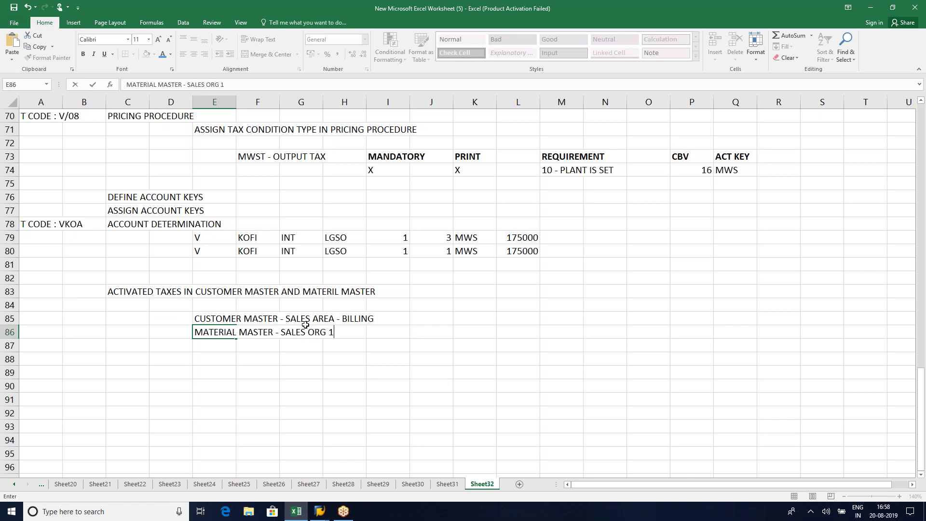
{"action": "key", "text": "Return"}
{"action": "key", "text": "Left"}
{"action": "key", "text": "Left"}
{"action": "left_click", "coordinate": [217, 362]}
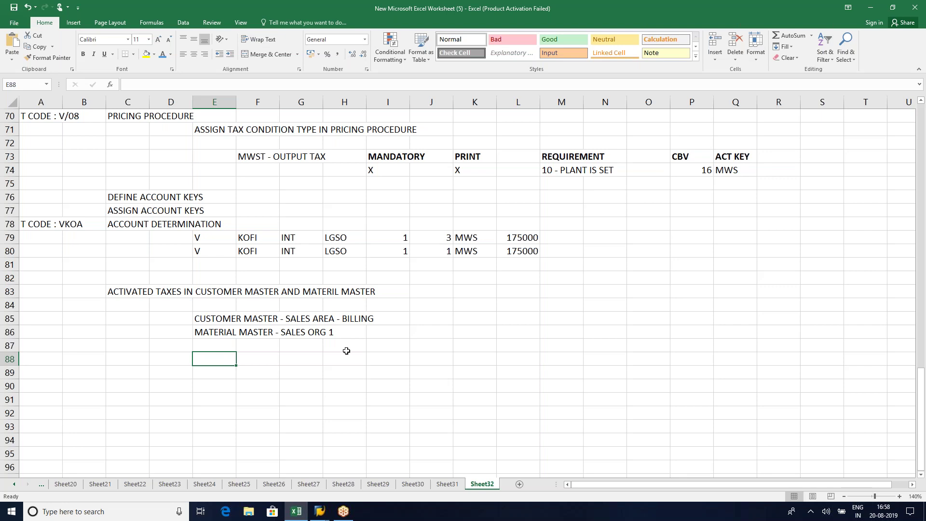
{"action": "left_click", "coordinate": [368, 344]}
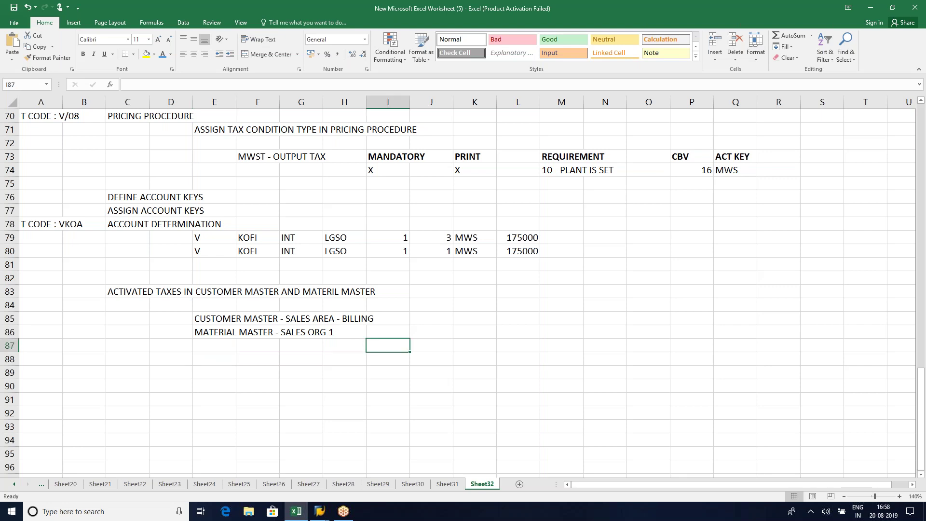
{"action": "left_click", "coordinate": [205, 369]}
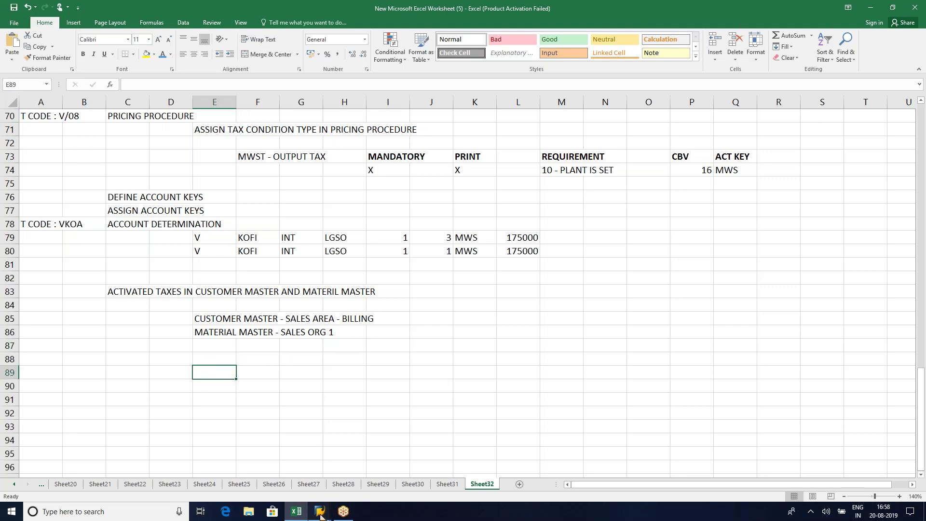
- Enter "CONDITION RECORDS" in cell C88 of the Excel worksheet, below the material master line
{"action": "mouse_move", "coordinate": [321, 514]}
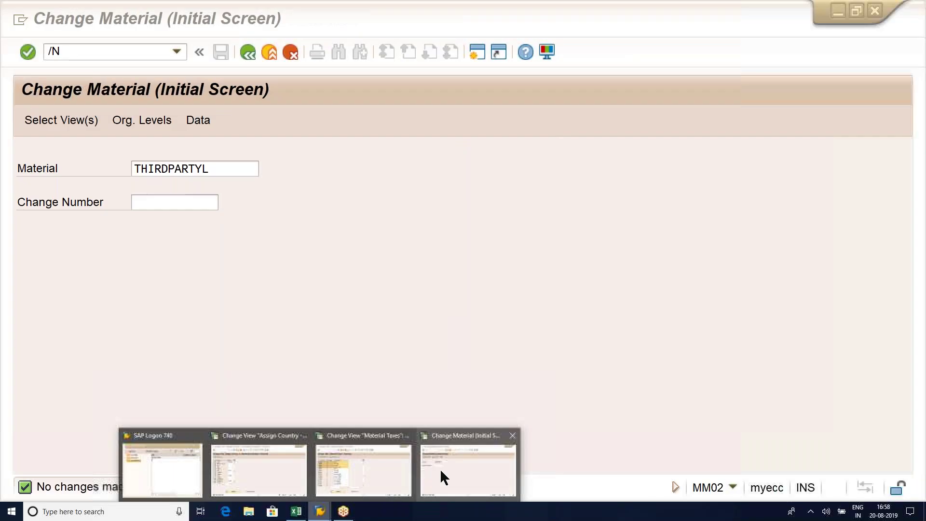
{"action": "left_click", "coordinate": [440, 469]}
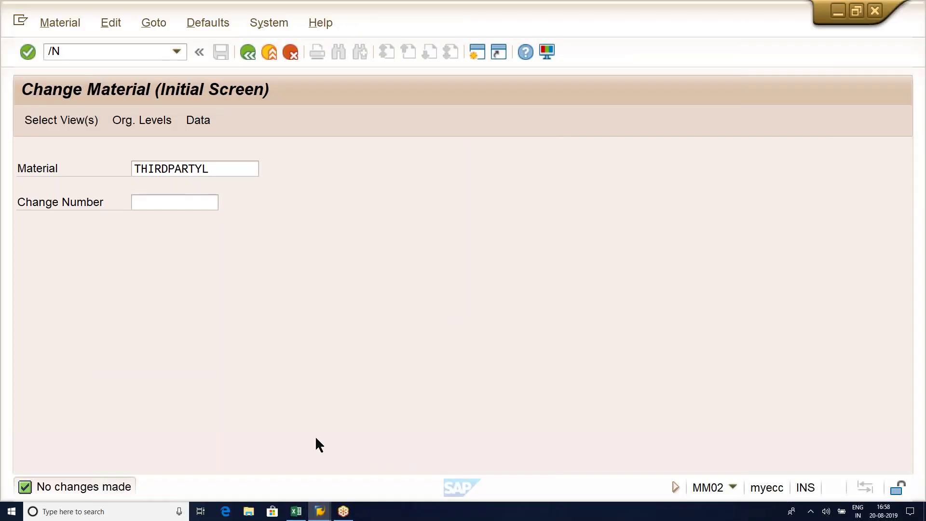
{"action": "left_click", "coordinate": [296, 512]}
{"action": "left_click", "coordinate": [124, 358]}
{"action": "type", "text": "CONDITION RECORDS"}
{"action": "key", "text": "Return"}
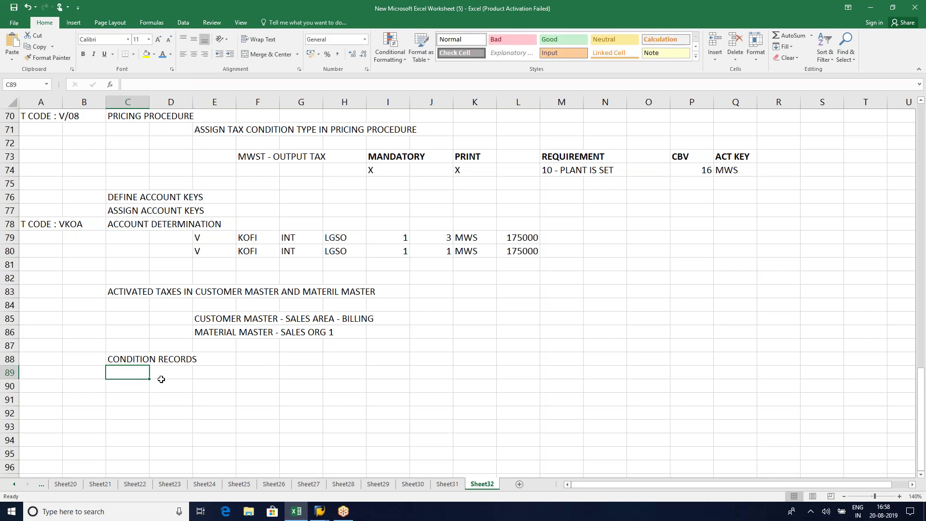
- Enter "T CODE : VK11" in cell A88, beside the condition records heading
{"action": "left_click", "coordinate": [45, 358]}
{"action": "type", "text": "T COD"}
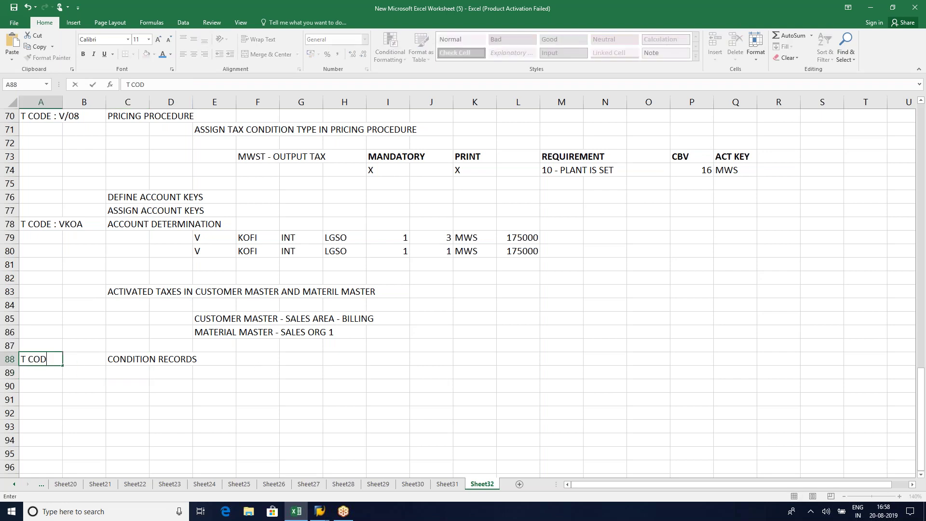
{"action": "type", "text": "E : VK11"}
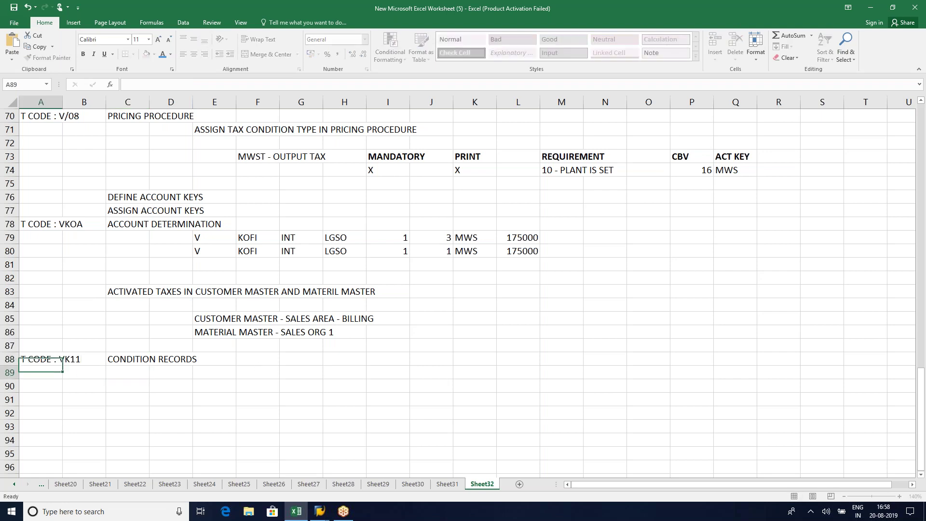
{"action": "key", "text": "Return"}
{"action": "left_click", "coordinate": [218, 370]}
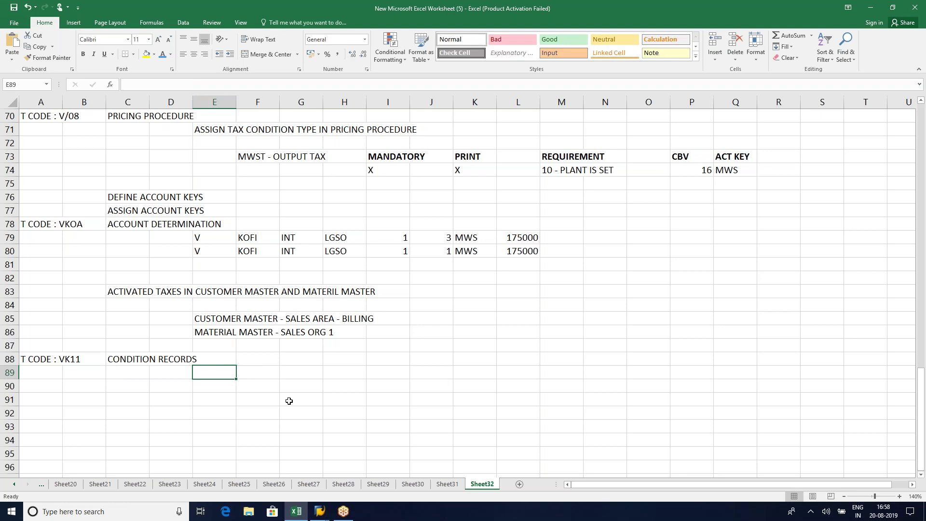
- Switch to SAP and start transaction VK11 for creating condition records
{"action": "key", "text": "alt+Tab"}
{"action": "left_click", "coordinate": [99, 52]}
{"action": "type", "text": "V11"}
{"action": "key", "text": "BackSpace"}
{"action": "key", "text": "BackSpace"}
{"action": "type", "text": "K11"}
{"action": "key", "text": "Return"}
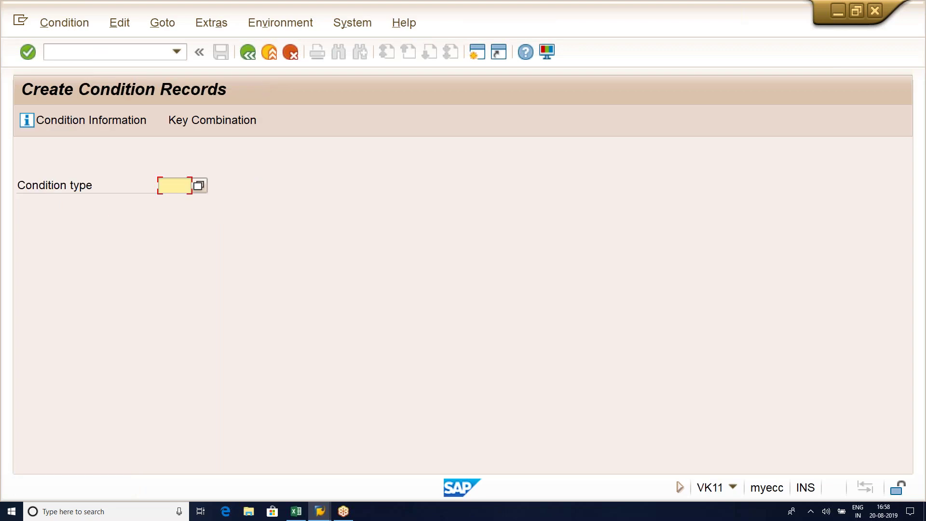
- Open condition record entry for condition type MWST with the Domestic Taxes key combination
{"action": "type", "text": "MWST"}
{"action": "left_click", "coordinate": [221, 120]}
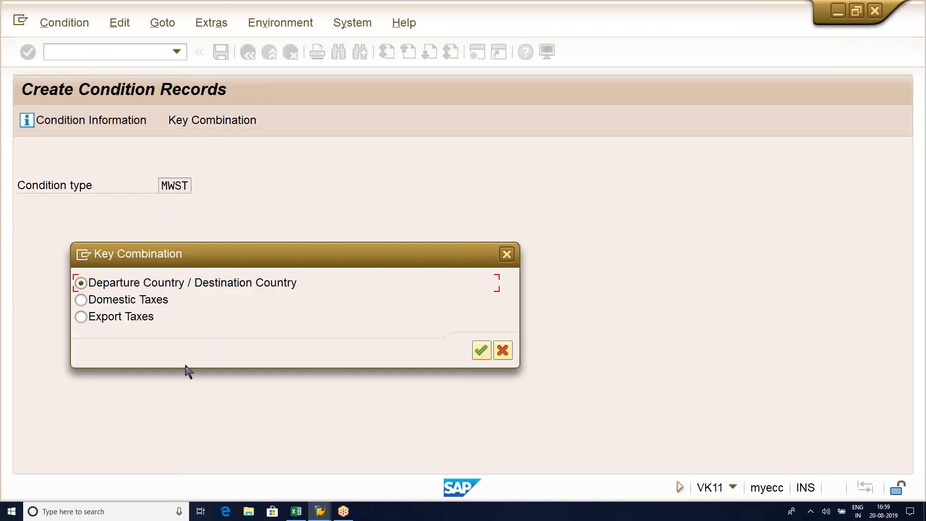
{"action": "left_click", "coordinate": [154, 303]}
{"action": "left_click", "coordinate": [481, 351]}
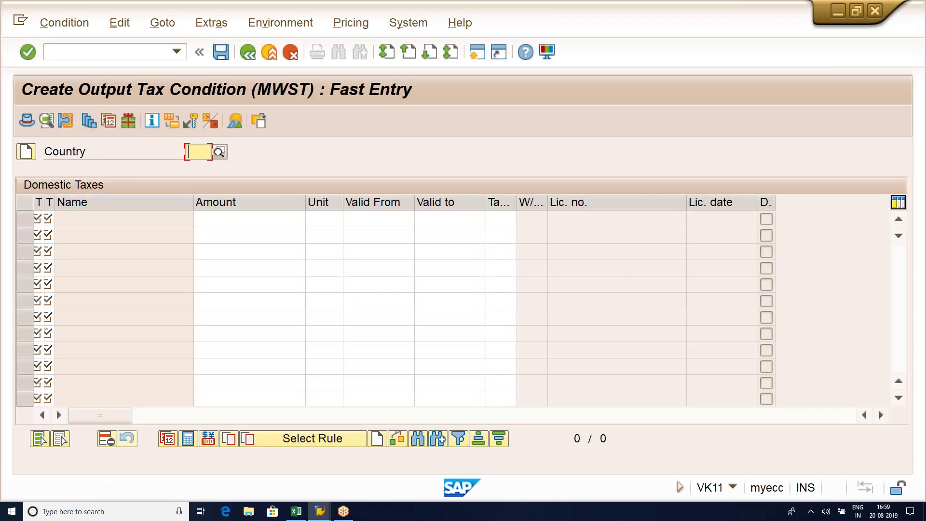
- Set the country to IN and the first row's tax classifications to customer 1 (Liable for Tax) and material 1 (Full Tax)
{"action": "type", "text": "IN"}
{"action": "key", "text": "Return"}
{"action": "left_click", "coordinate": [38, 219]}
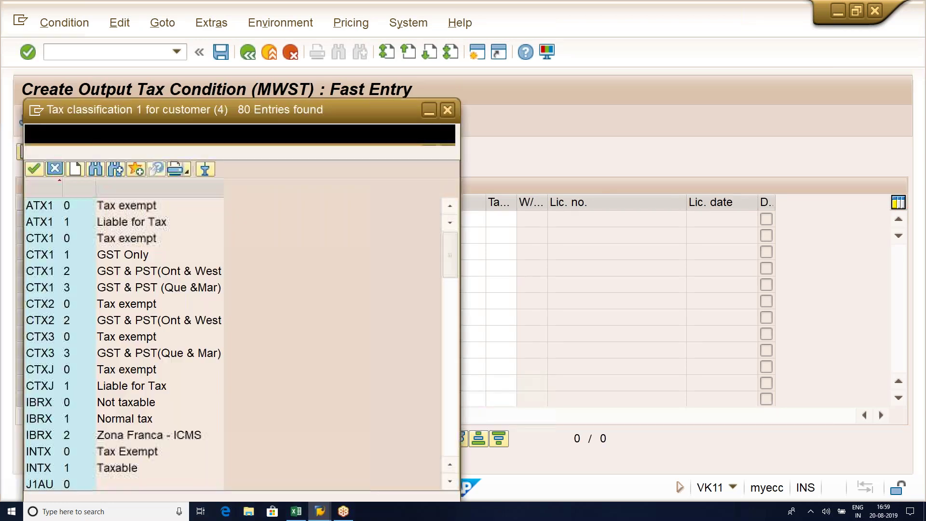
{"action": "scroll", "coordinate": [262, 338], "scroll_direction": "down", "scroll_amount": 15}
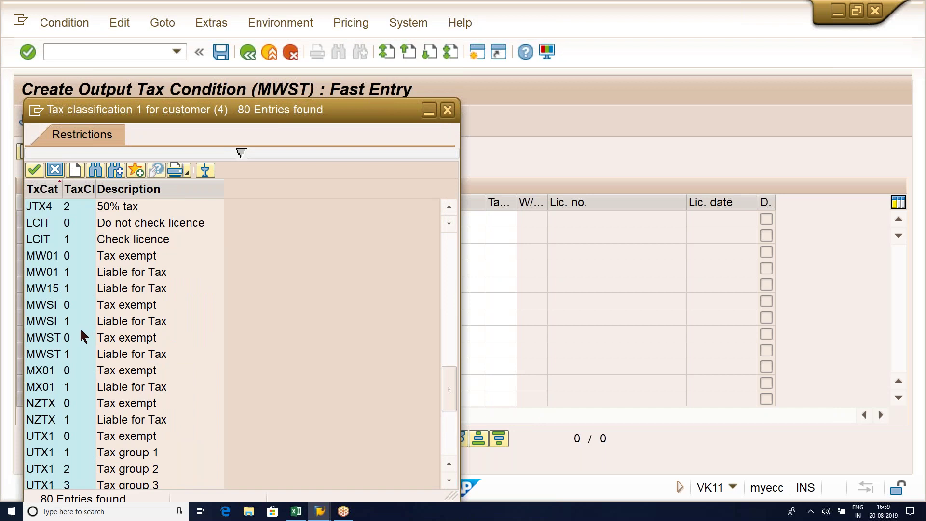
{"action": "left_click", "coordinate": [127, 359]}
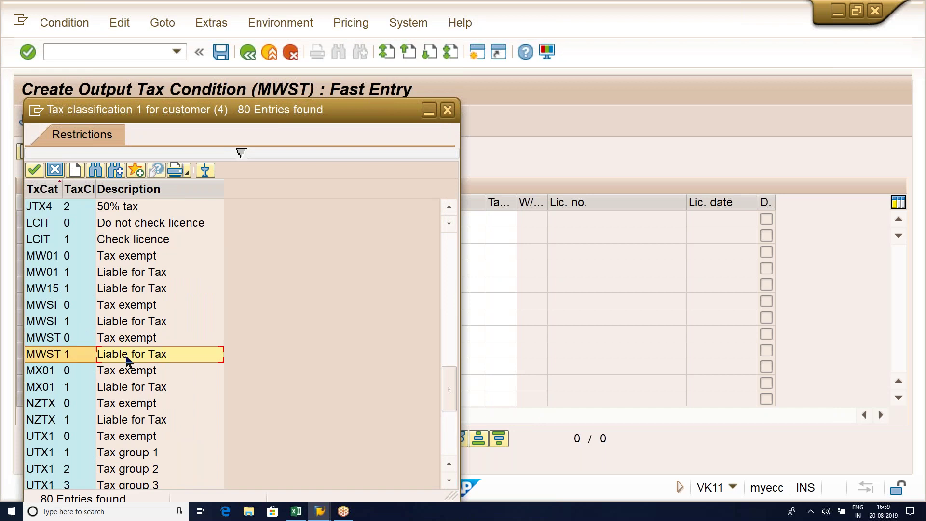
{"action": "double_click", "coordinate": [127, 359]}
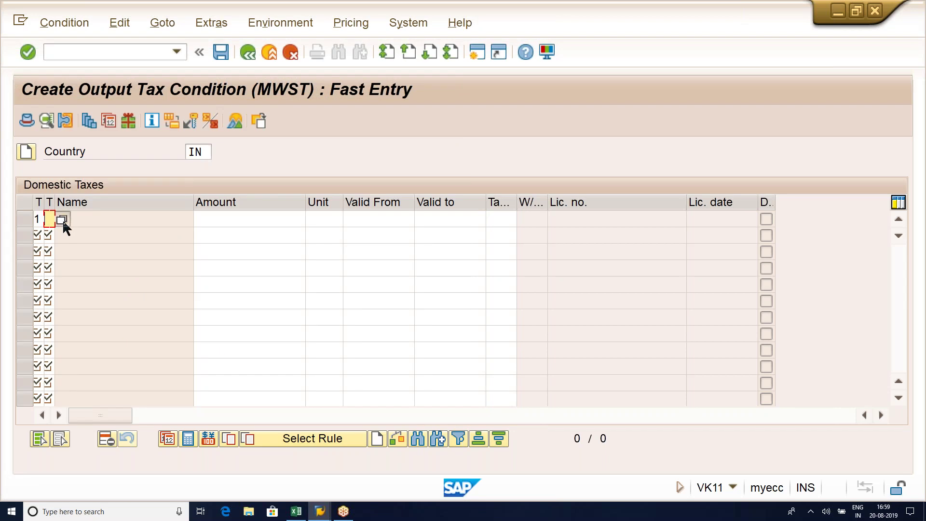
{"action": "left_click", "coordinate": [62, 219]}
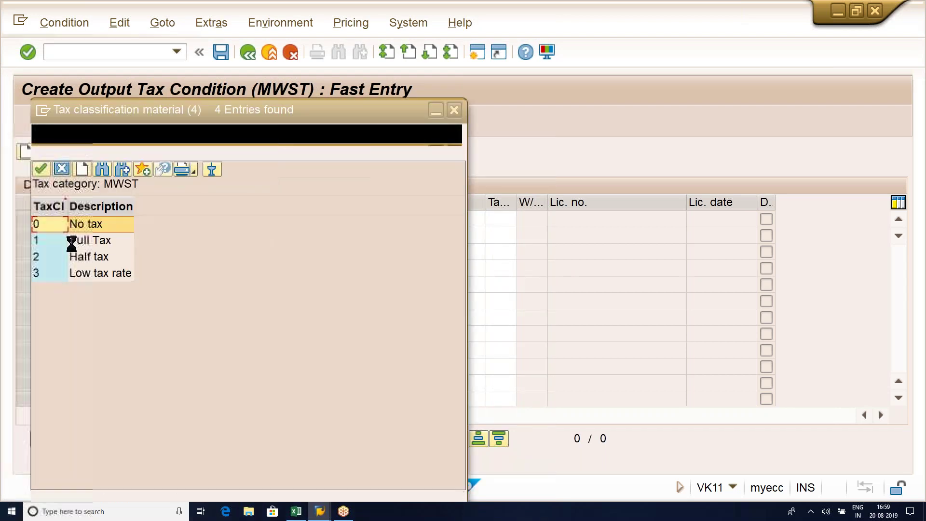
{"action": "left_click", "coordinate": [71, 241]}
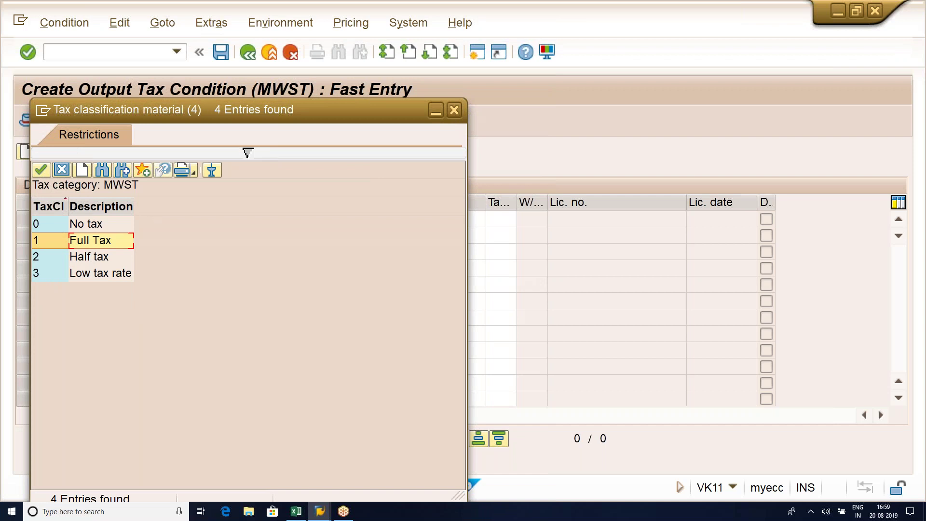
{"action": "key", "text": "Return"}
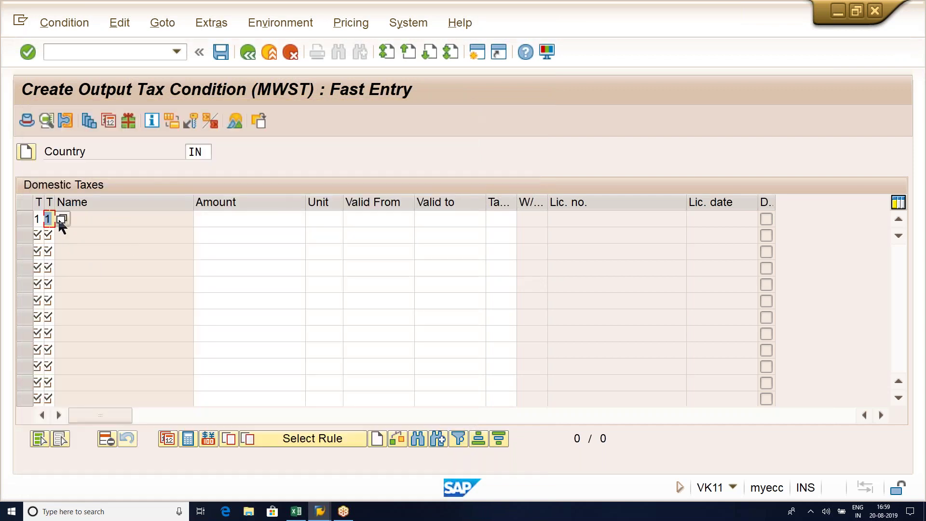
- Give the first domestic tax row tax code A0 and an amount of 5,000, and save the condition record
{"action": "left_click", "coordinate": [507, 219]}
{"action": "type", "text": "A0"}
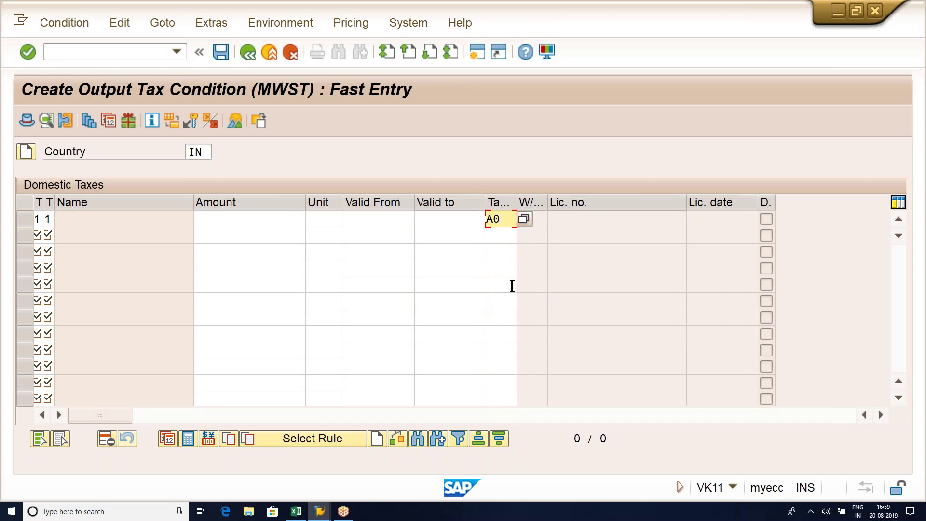
{"action": "left_click", "coordinate": [231, 215]}
{"action": "type", "text": "5000"}
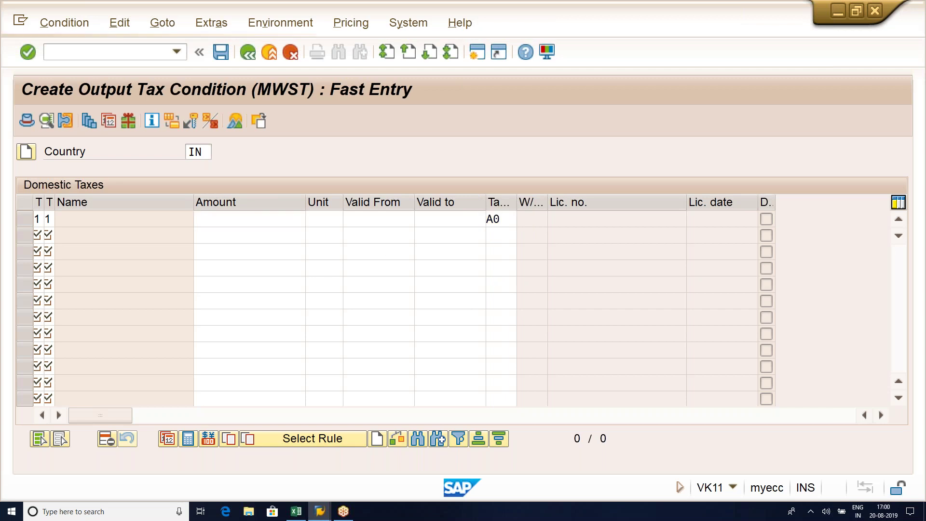
{"action": "key", "text": "Return"}
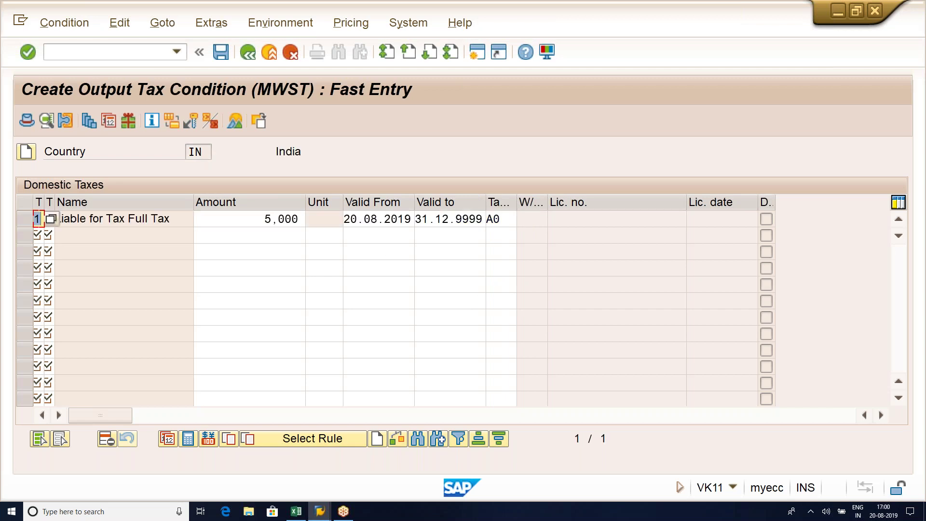
{"action": "left_click", "coordinate": [247, 225]}
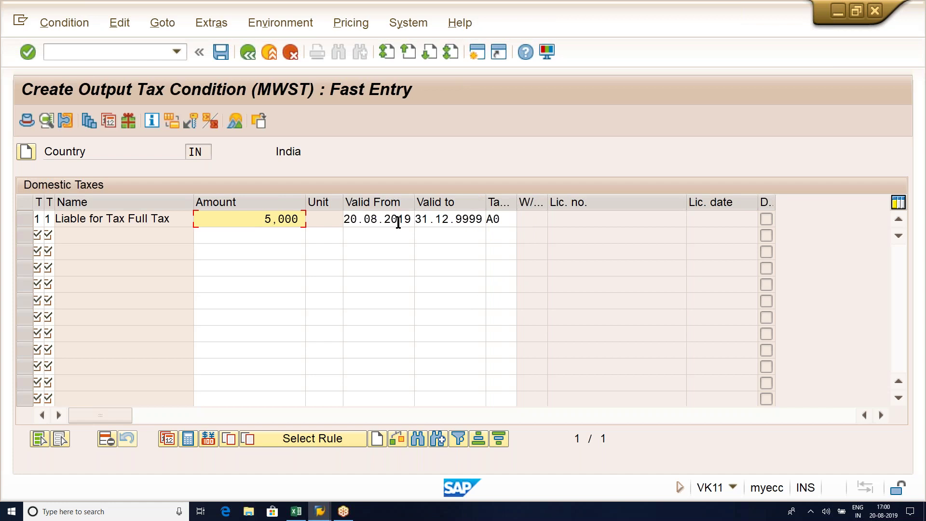
{"action": "left_click", "coordinate": [356, 220]}
{"action": "left_click", "coordinate": [457, 230]}
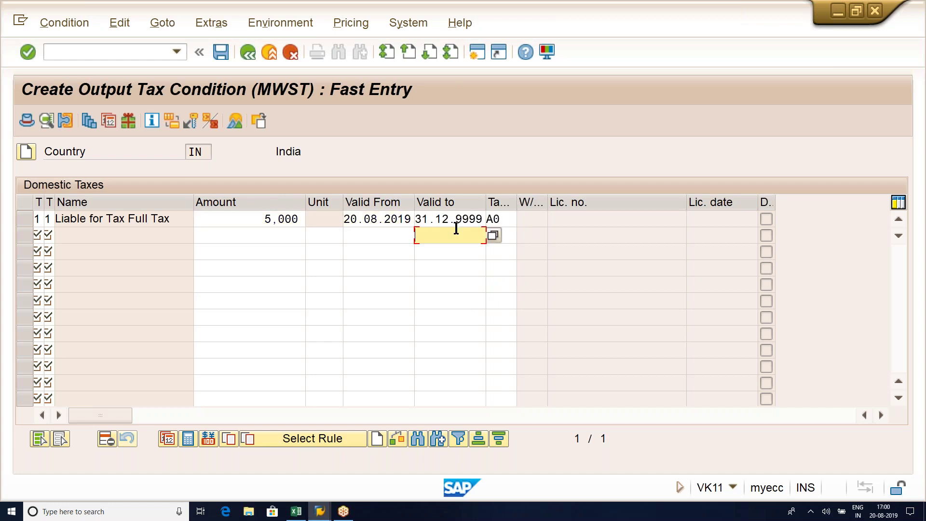
{"action": "left_click", "coordinate": [223, 53]}
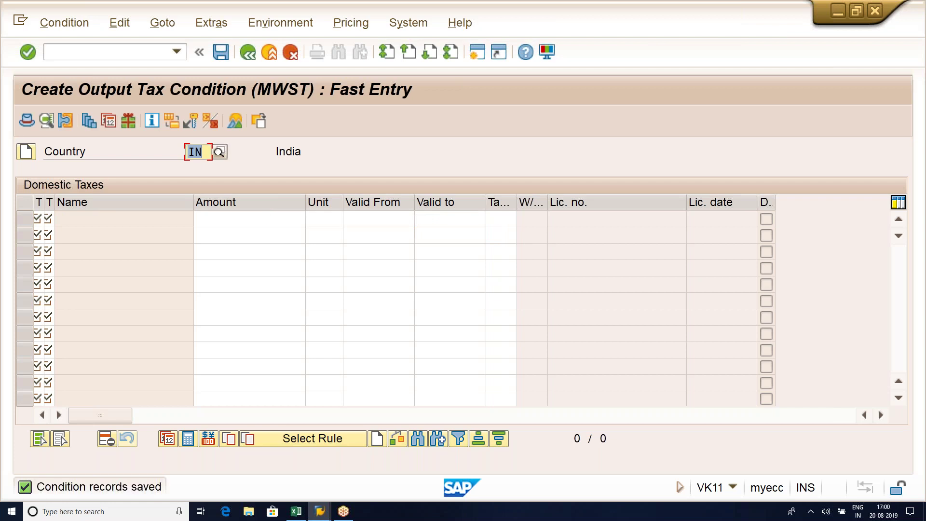
- Start transaction VA01 and open a new sales order of type OR
{"action": "left_click", "coordinate": [121, 50]}
{"action": "type", "text": "/N"}
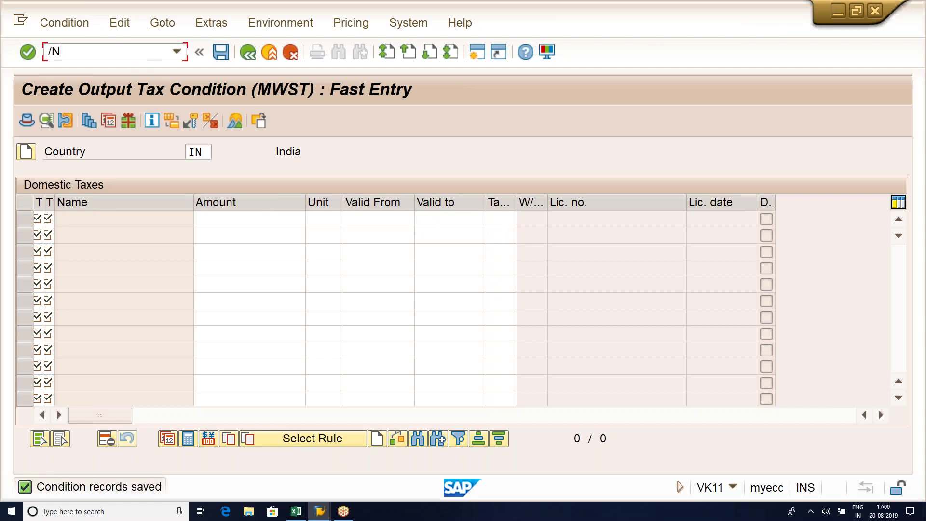
{"action": "type", "text": "VA01"}
{"action": "key", "text": "Return"}
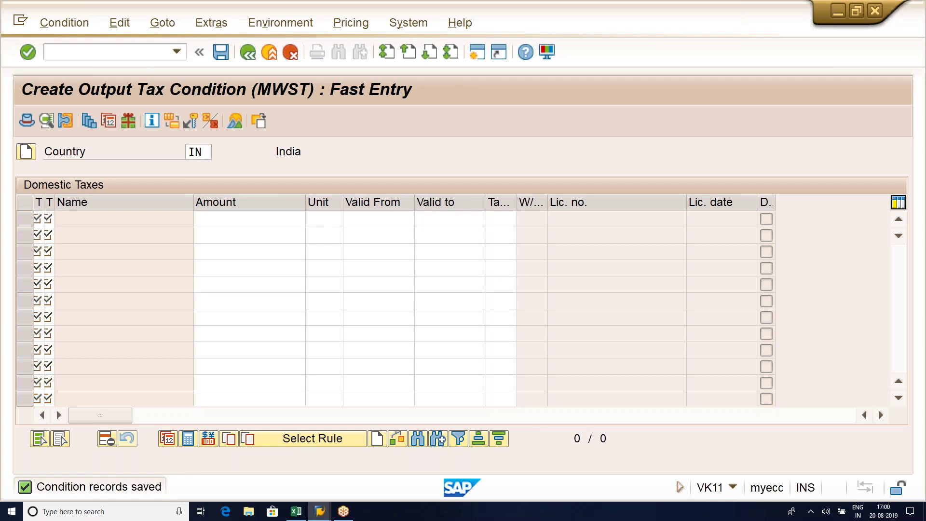
{"action": "type", "text": "OR"}
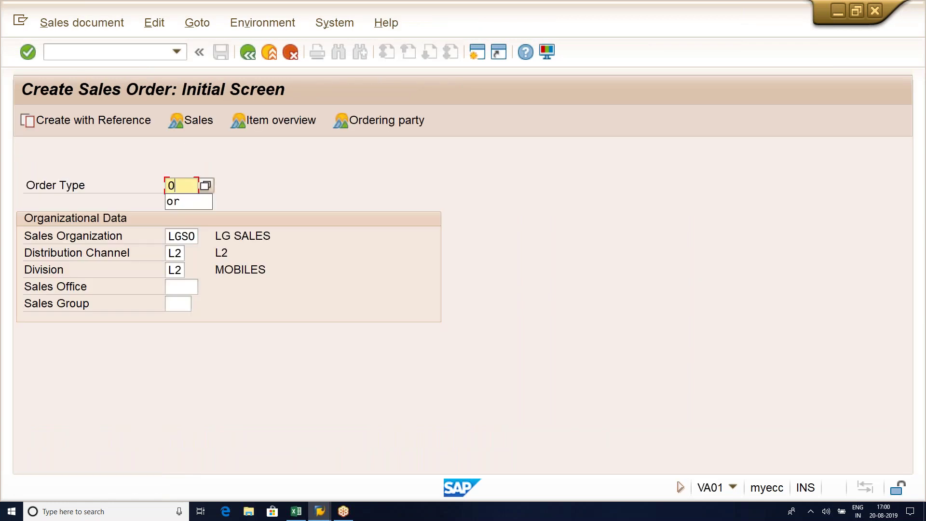
{"action": "key", "text": "Return"}
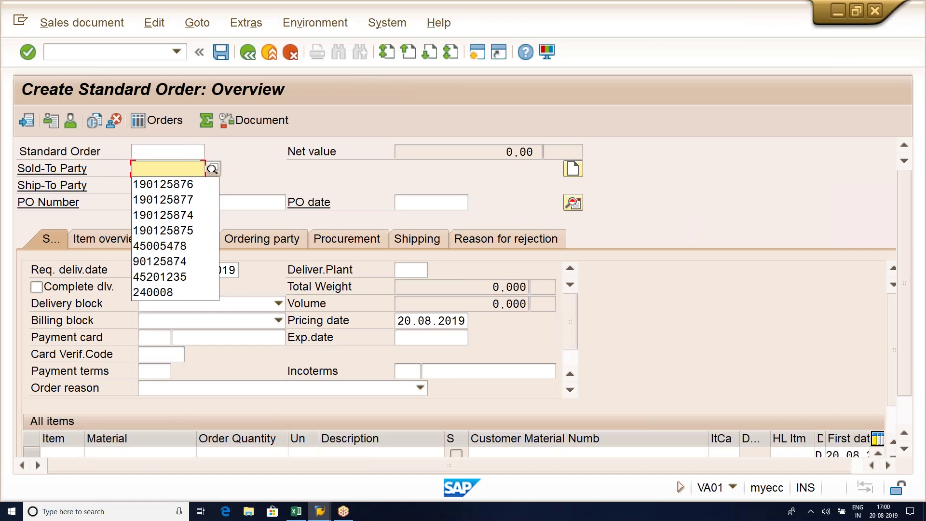
- Look up the customers of sales organization LGSO and enter MK EECTRONICS as the order's sold-to party
{"action": "key", "text": "F4"}
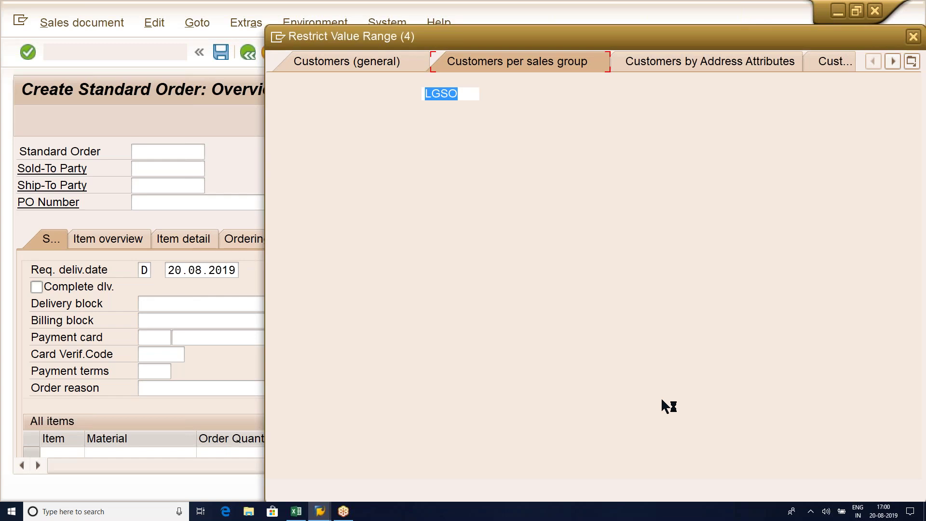
{"action": "left_click", "coordinate": [868, 488]}
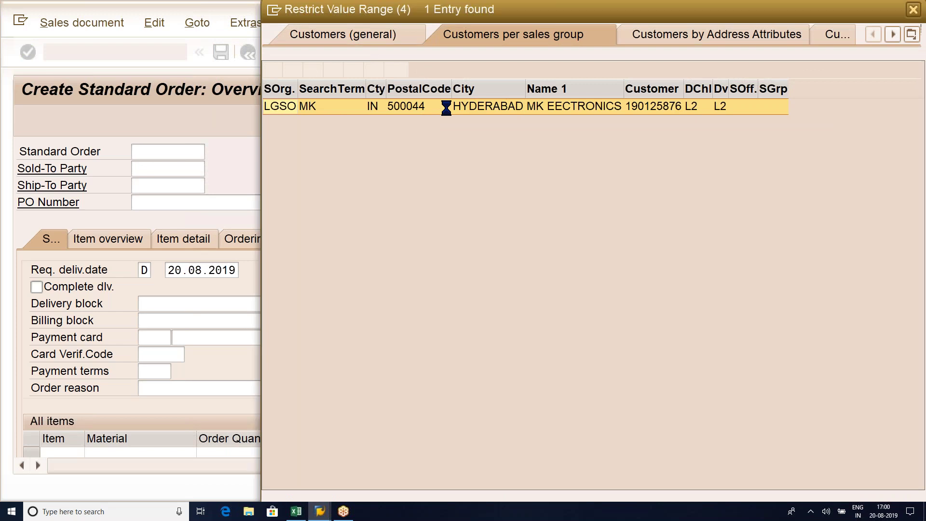
{"action": "double_click", "coordinate": [410, 106]}
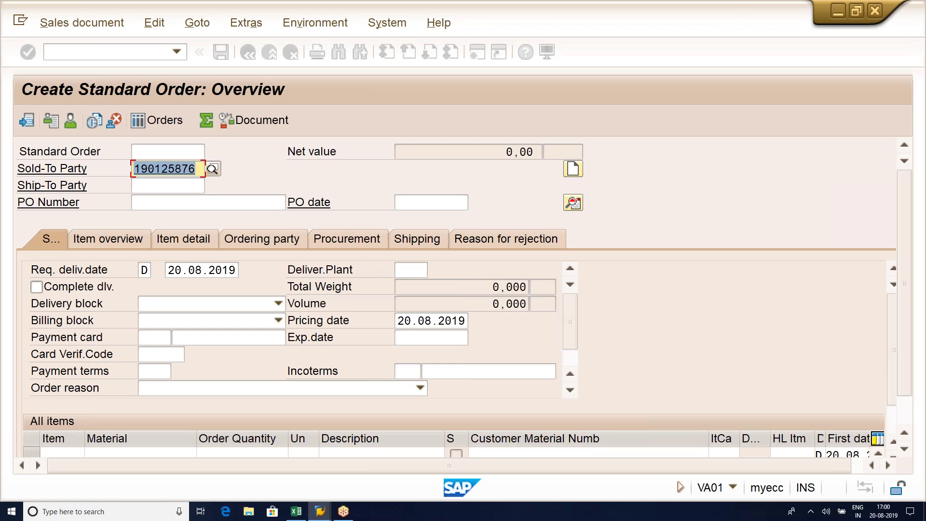
{"action": "key", "text": "Return"}
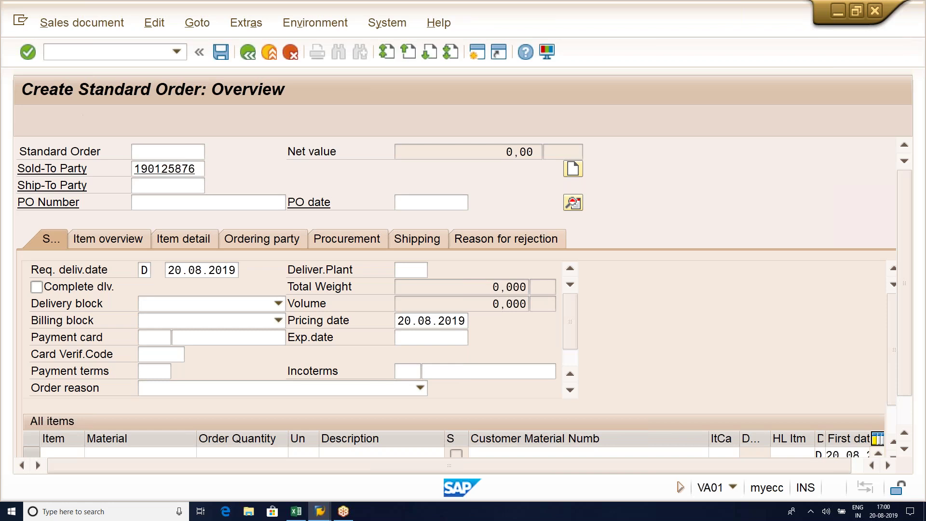
- Add material THIRDPARTYL with order quantity 1 to the order, and open the item's detail data
{"action": "key", "text": "BackSpace"}
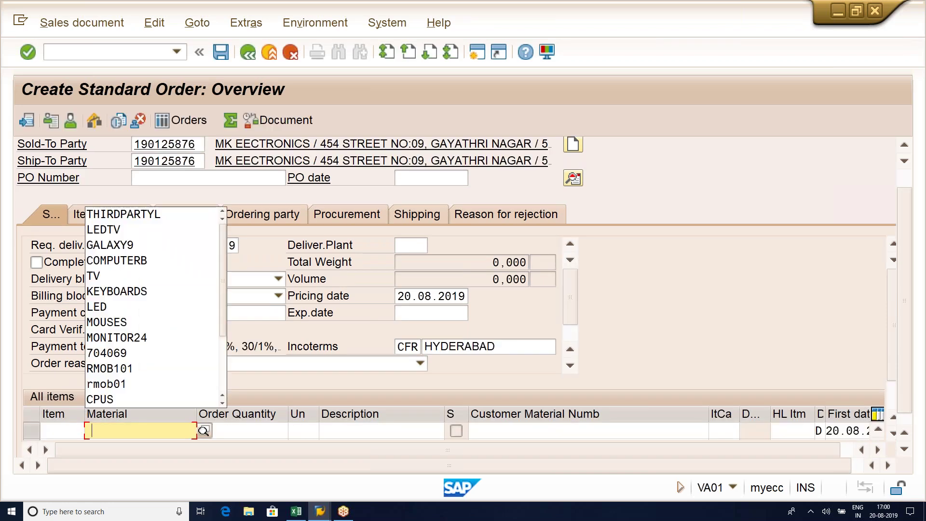
{"action": "key", "text": "Down"}
{"action": "key", "text": "Tab"}
{"action": "type", "text": "1"}
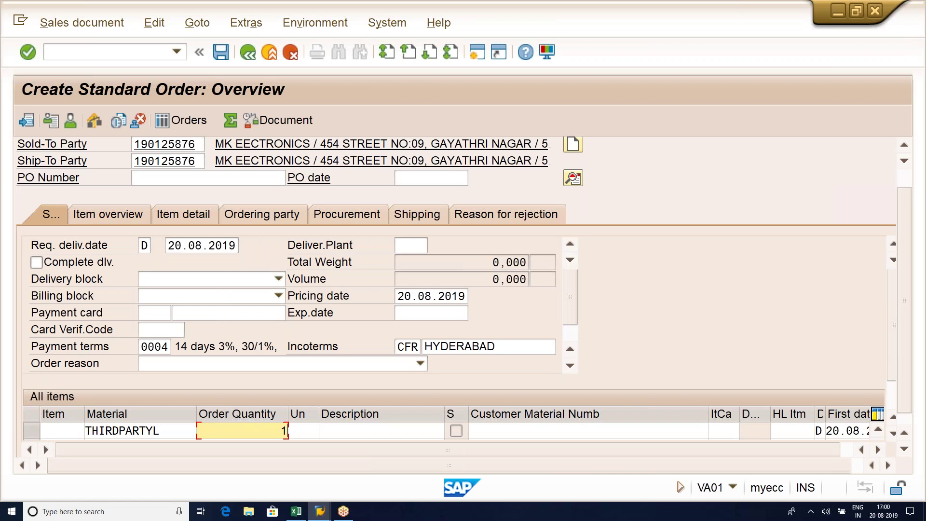
{"action": "key", "text": "Return"}
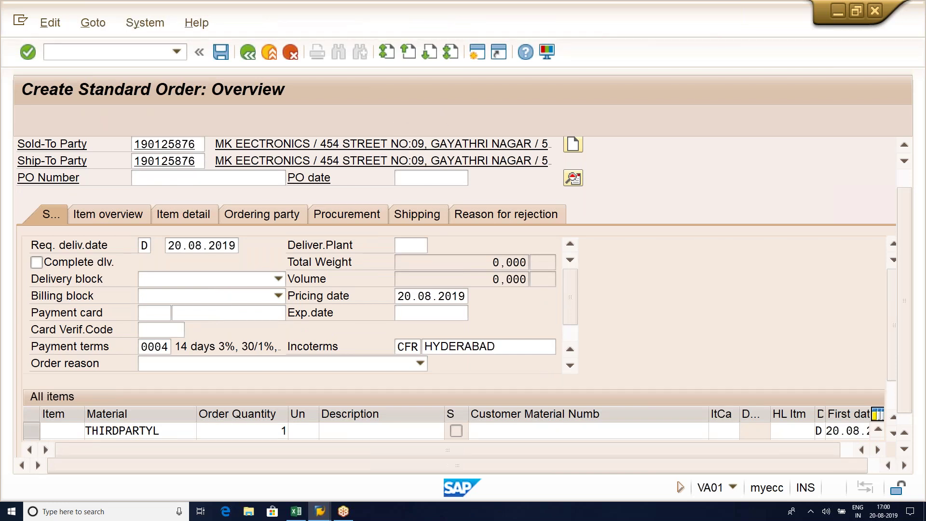
{"action": "left_click", "coordinate": [567, 389]}
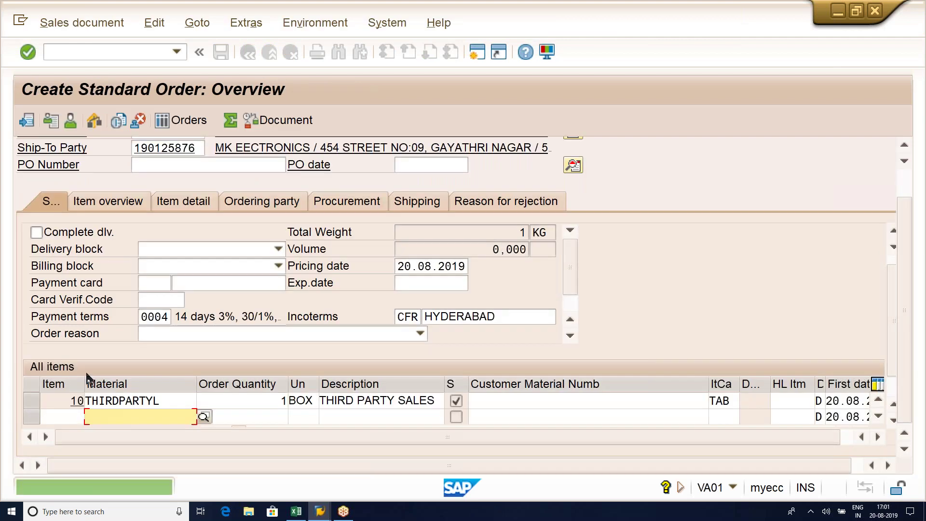
{"action": "double_click", "coordinate": [180, 401]}
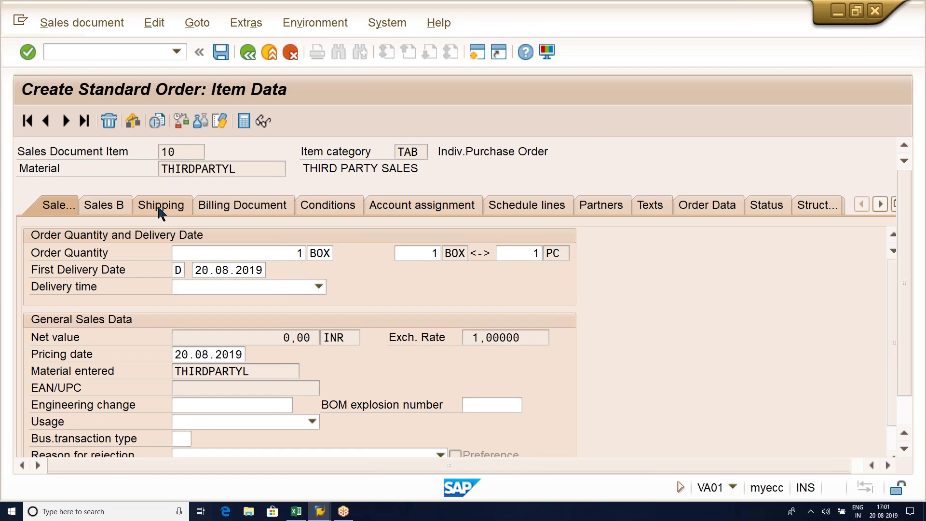
- Check the plant in the item's shipping data and the output tax rate in its pricing conditions
{"action": "left_click", "coordinate": [161, 207]}
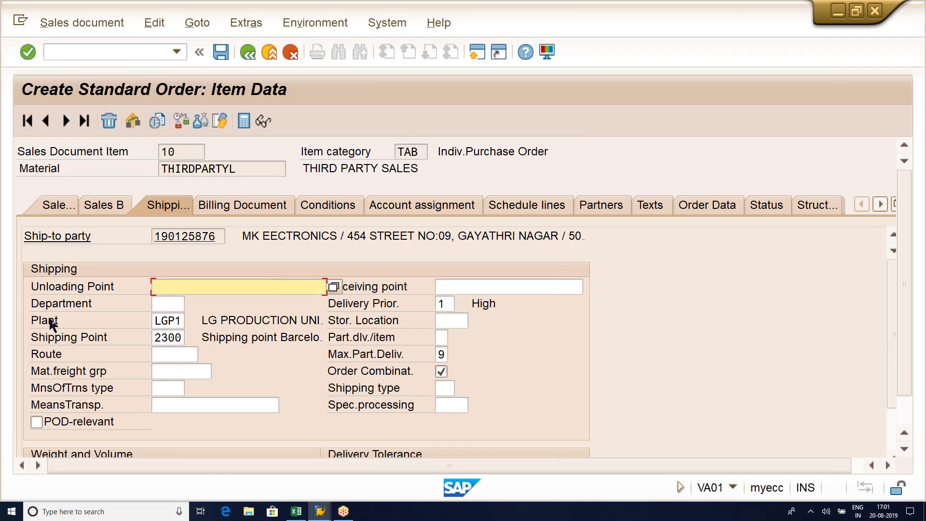
{"action": "left_click", "coordinate": [76, 321]}
{"action": "double_click", "coordinate": [154, 322]}
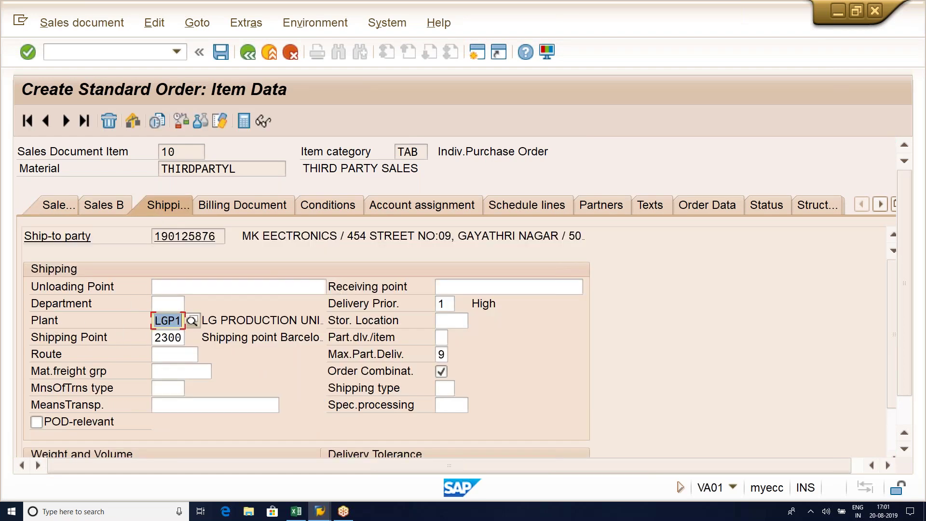
{"action": "left_click", "coordinate": [315, 207]}
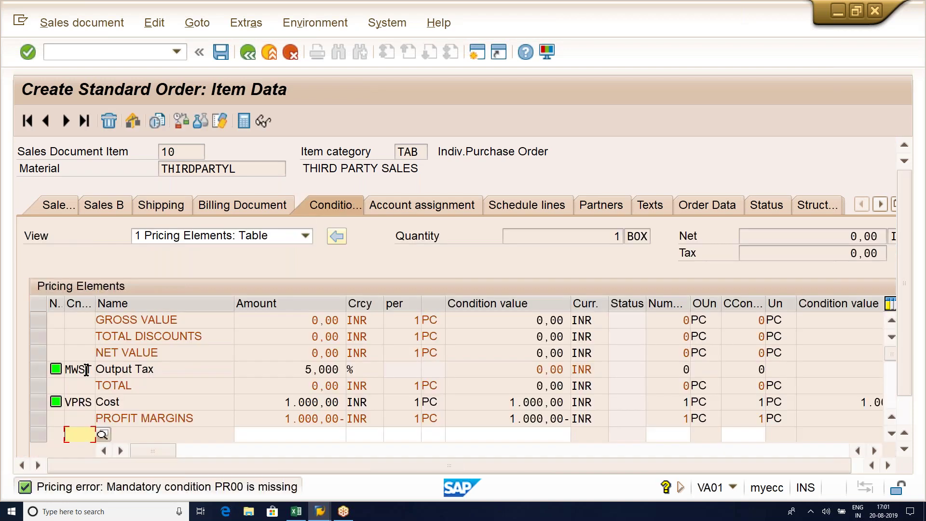
{"action": "left_click_drag", "start_coordinate": [289, 372], "coordinate": [355, 372]}
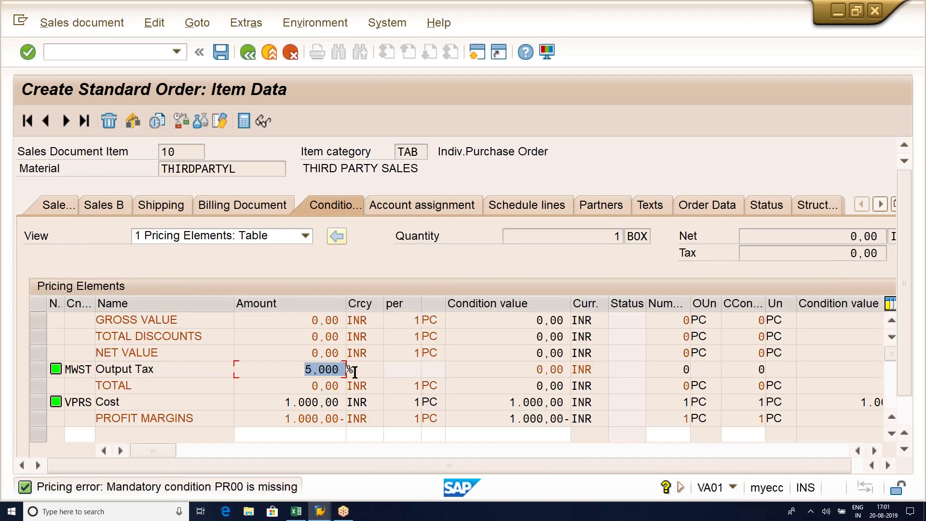
- Add condition type PR00 with an amount of 5.000 to the item's pricing, and check the MWST output tax line
{"action": "left_click", "coordinate": [90, 433]}
{"action": "type", "text": "PR00"}
{"action": "key", "text": "Return"}
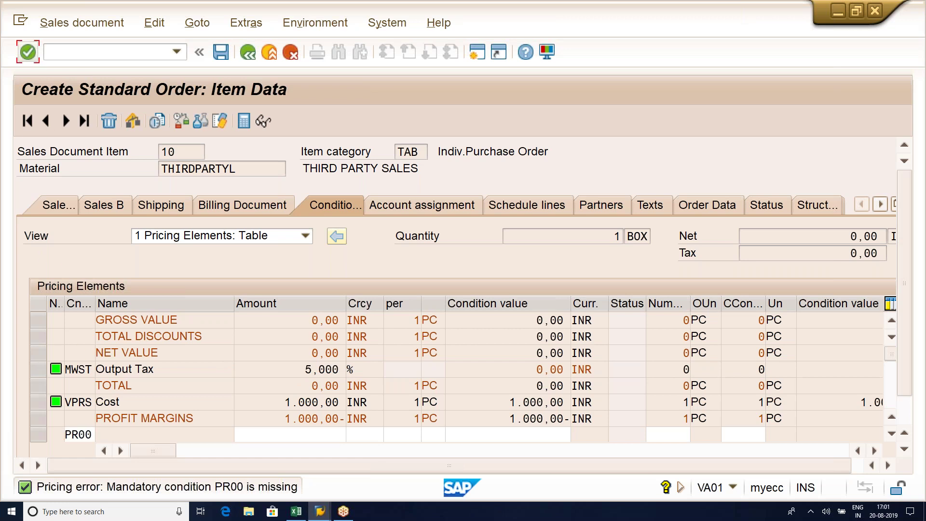
{"action": "left_click", "coordinate": [291, 433]}
{"action": "type", "text": "5.000"}
{"action": "key", "text": "Return"}
{"action": "left_click", "coordinate": [290, 385]}
{"action": "left_click_drag", "start_coordinate": [291, 385], "coordinate": [365, 389]}
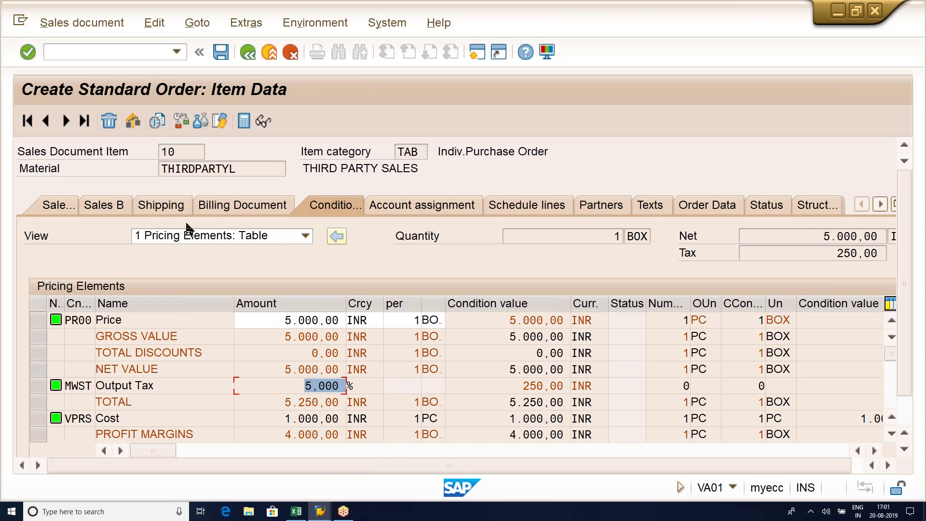
- Clear the plant and the shipping point from the item's shipping data
{"action": "left_click", "coordinate": [175, 207]}
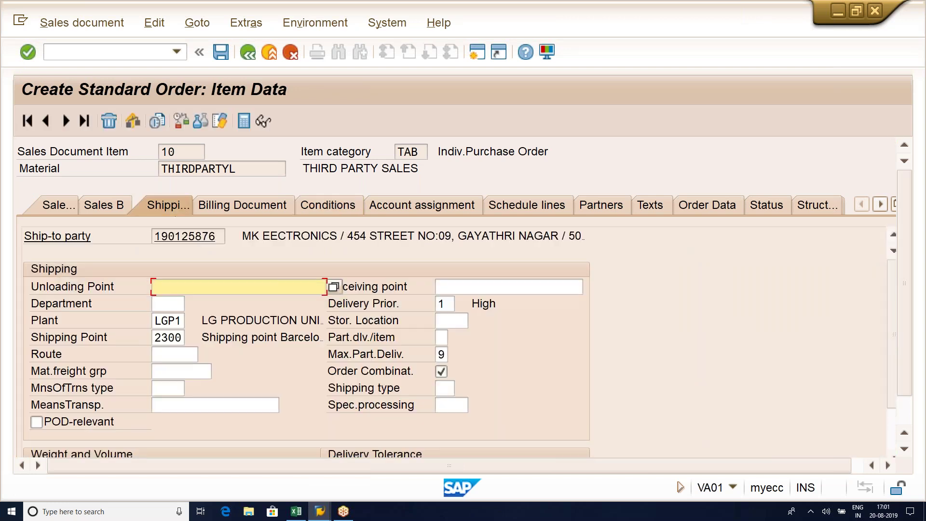
{"action": "left_click_drag", "start_coordinate": [154, 320], "coordinate": [191, 321]}
{"action": "key", "text": "BackSpace"}
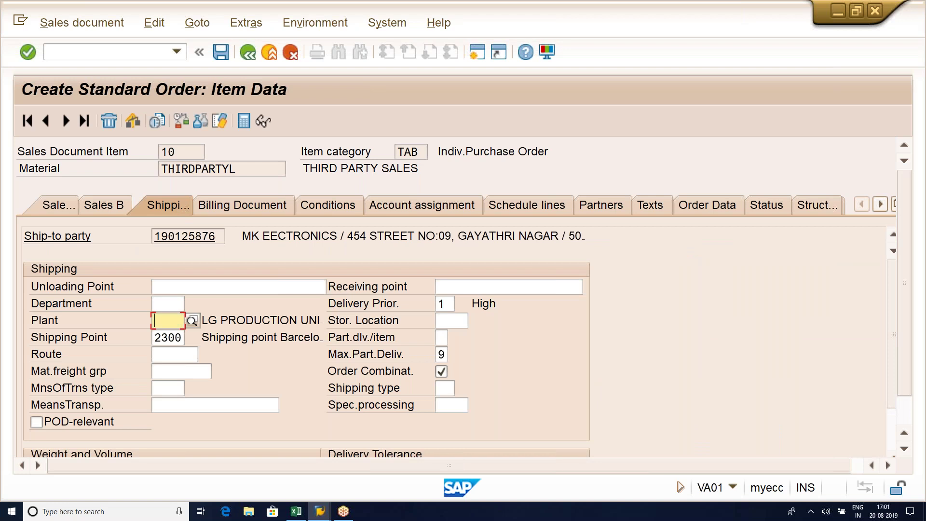
{"action": "key", "text": "Return"}
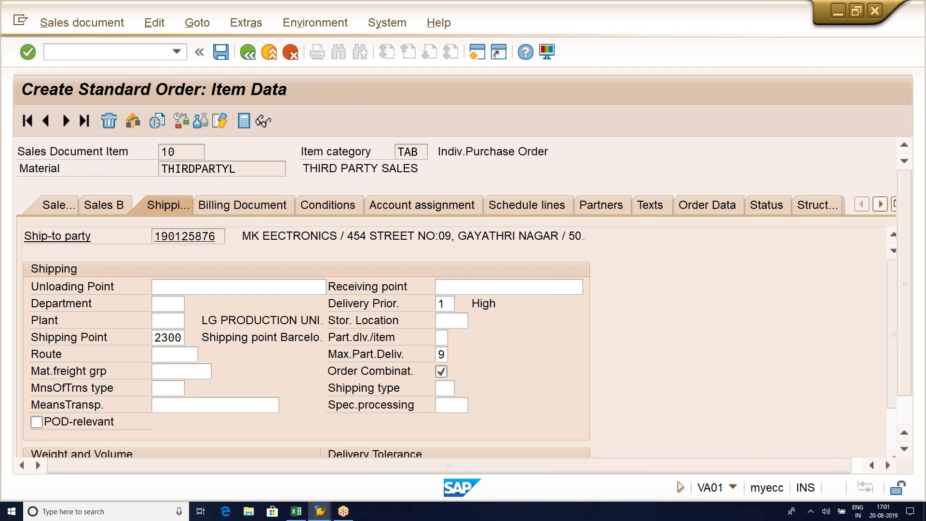
{"action": "left_click", "coordinate": [165, 337]}
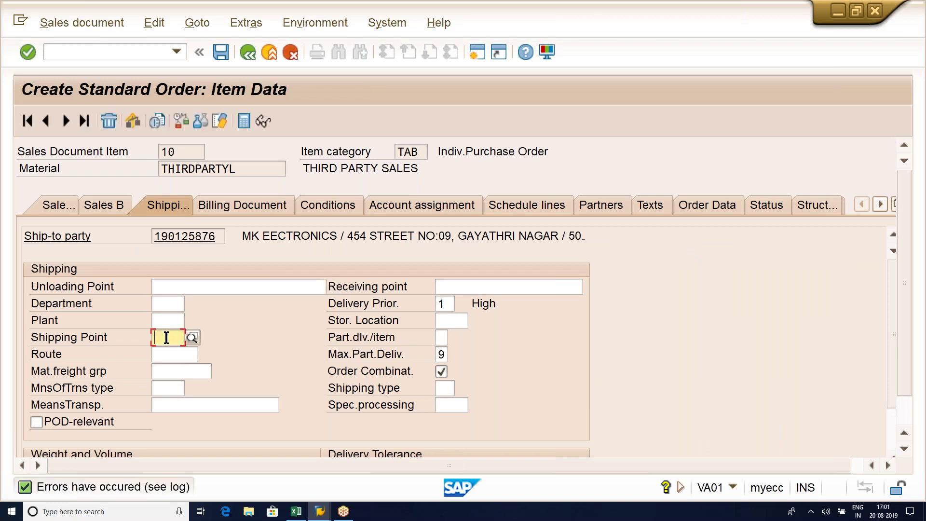
- Try to add condition type MWST manually to the item's pricing elements
{"action": "left_click", "coordinate": [320, 200]}
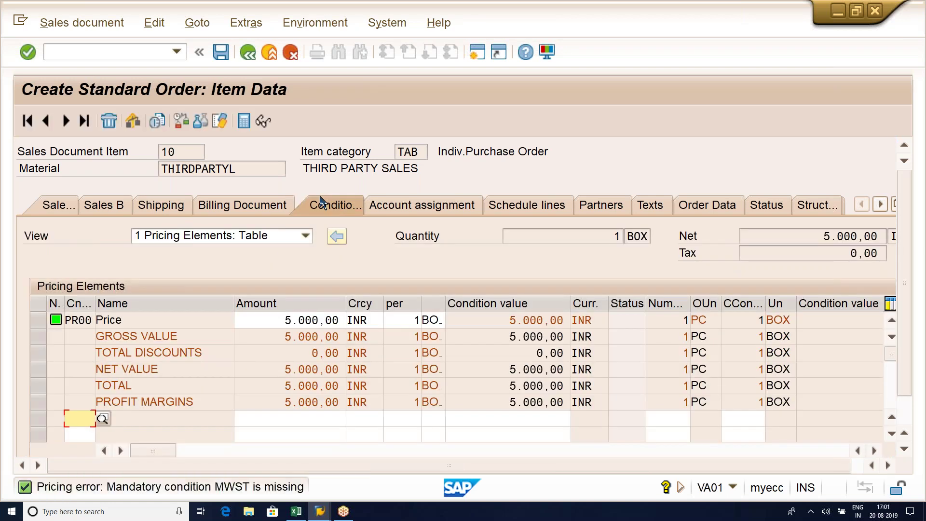
{"action": "type", "text": "MWST"}
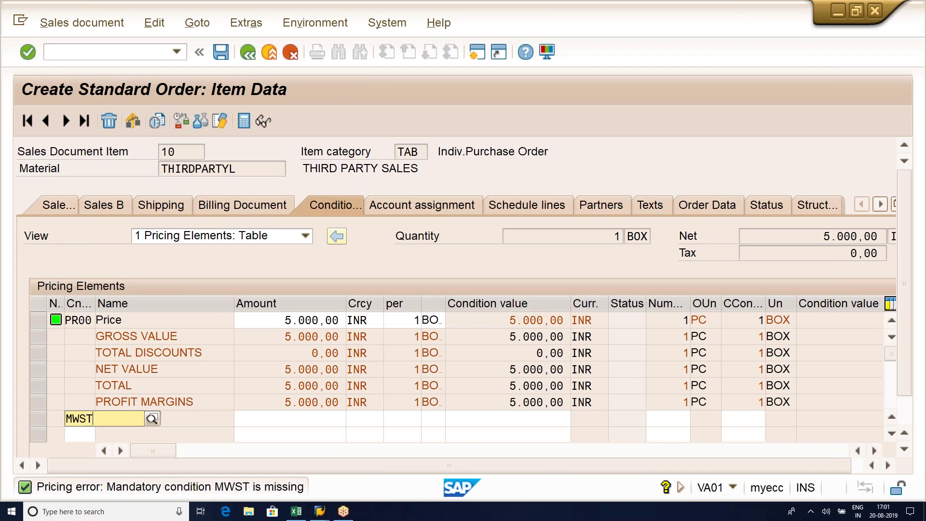
{"action": "key", "text": "F4"}
{"action": "key", "text": "Down"}
{"action": "key", "text": "Down"}
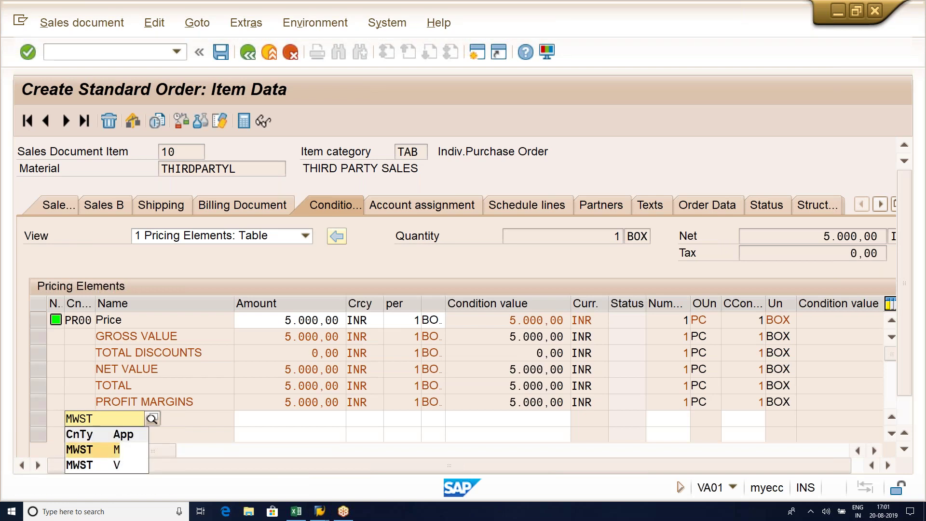
{"action": "key", "text": "Return"}
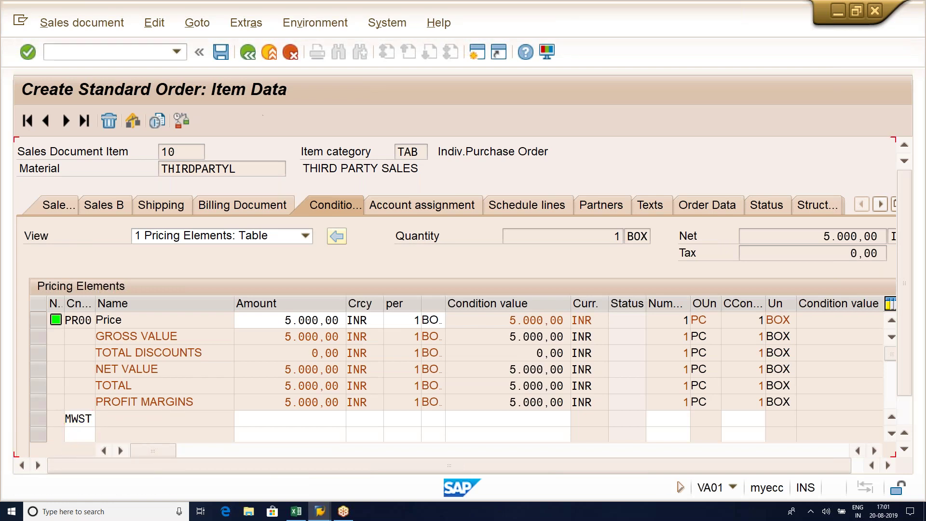
{"action": "key", "text": "Return"}
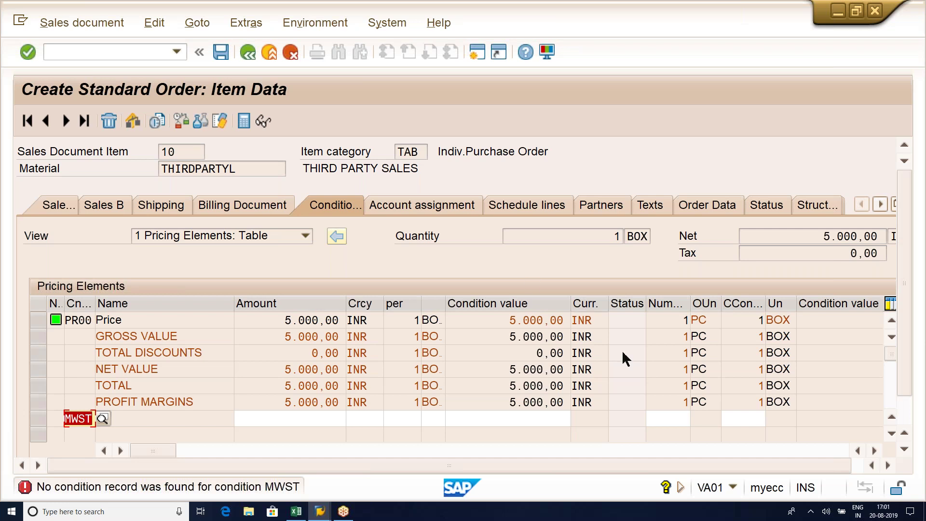
- Switch to the Excel notes and format "MANUAL ENTRIES : D - NOT PROCESSED MANUALLY" in row 68 as bold red text
{"action": "left_click", "coordinate": [296, 511]}
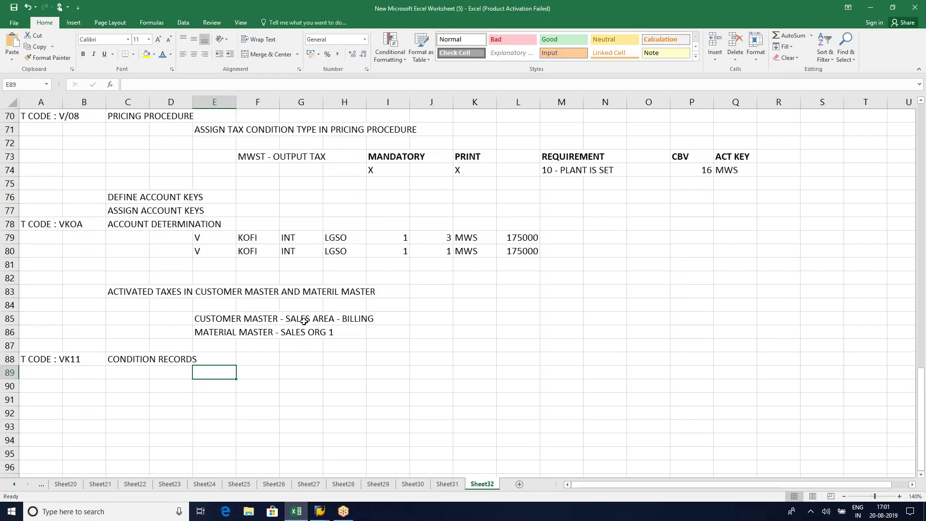
{"action": "scroll", "coordinate": [304, 321], "scroll_direction": "up", "scroll_amount": 3}
{"action": "left_click_drag", "start_coordinate": [255, 212], "coordinate": [559, 211]}
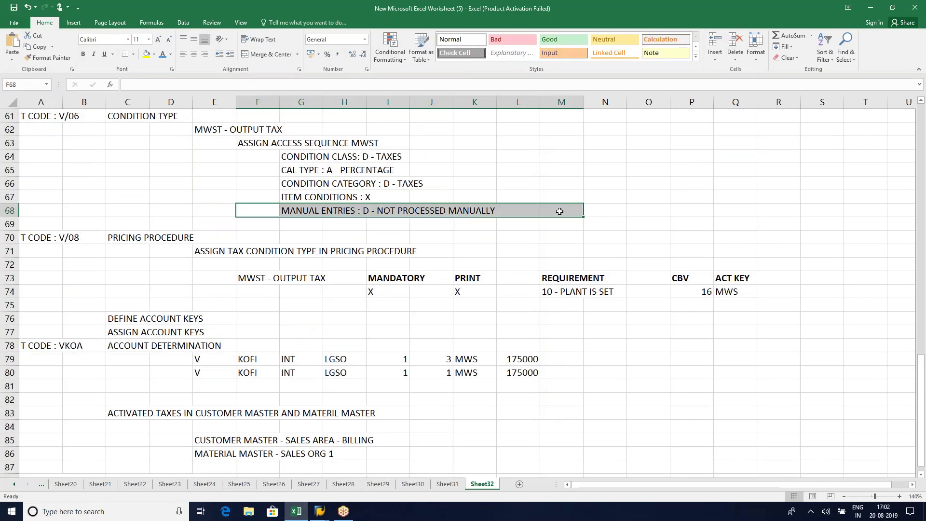
{"action": "left_click", "coordinate": [162, 54]}
{"action": "left_click", "coordinate": [171, 54]}
{"action": "left_click", "coordinate": [173, 146]}
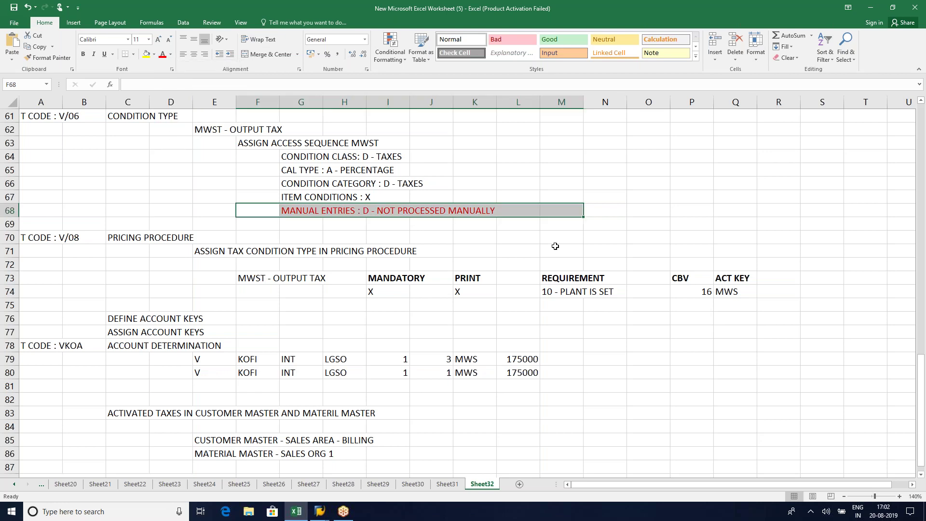
{"action": "left_click", "coordinate": [555, 224]}
{"action": "left_click_drag", "start_coordinate": [294, 212], "coordinate": [490, 215]}
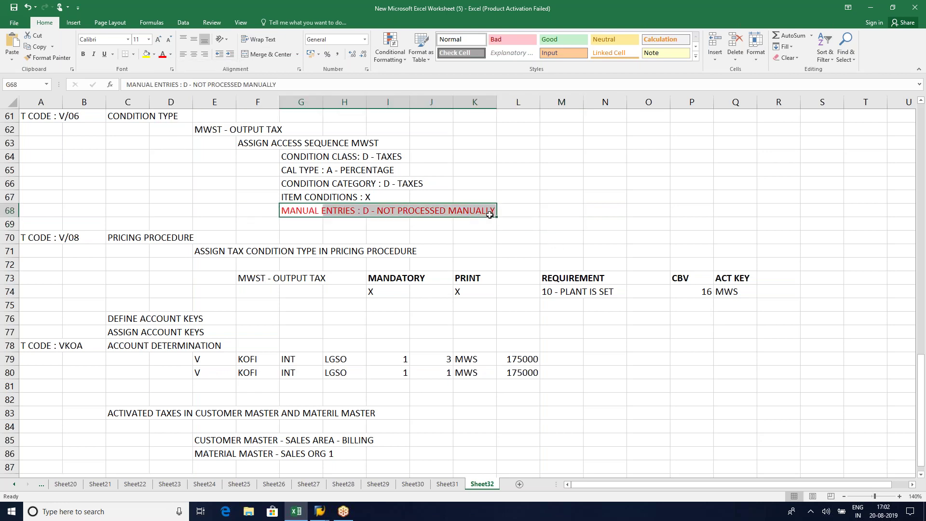
{"action": "key", "text": "ctrl+b"}
{"action": "left_click", "coordinate": [559, 223]}
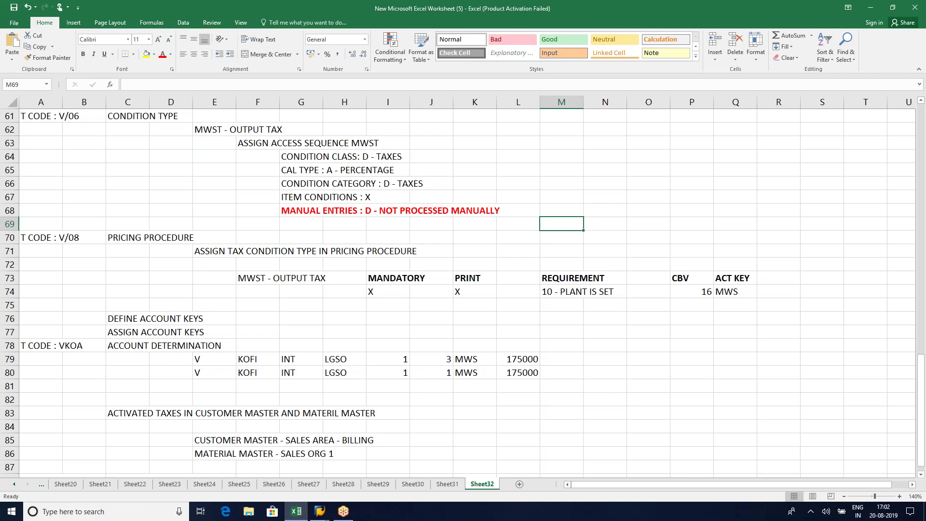
- Switch back to the SAP sales order and remove the manually entered MWST line from the item's conditions
{"action": "scroll", "coordinate": [544, 249], "scroll_direction": "down", "scroll_amount": 3}
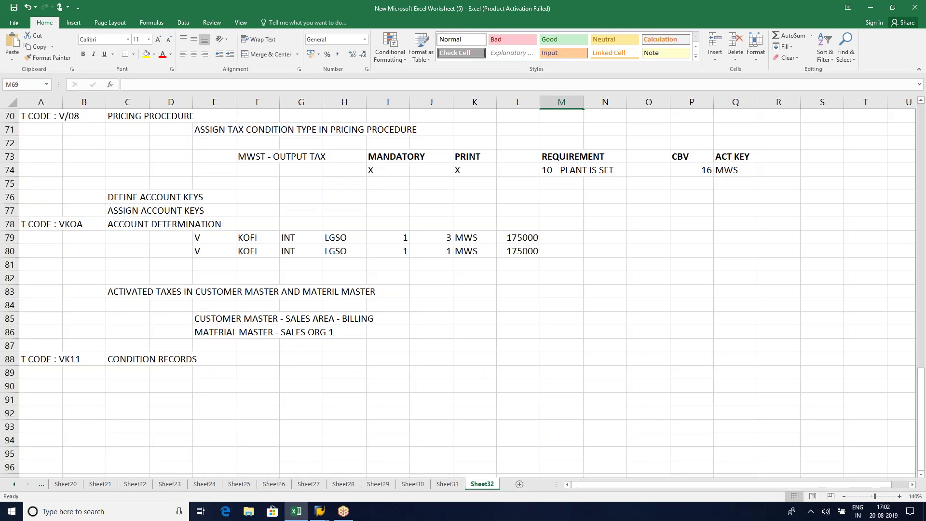
{"action": "mouse_move", "coordinate": [320, 513]}
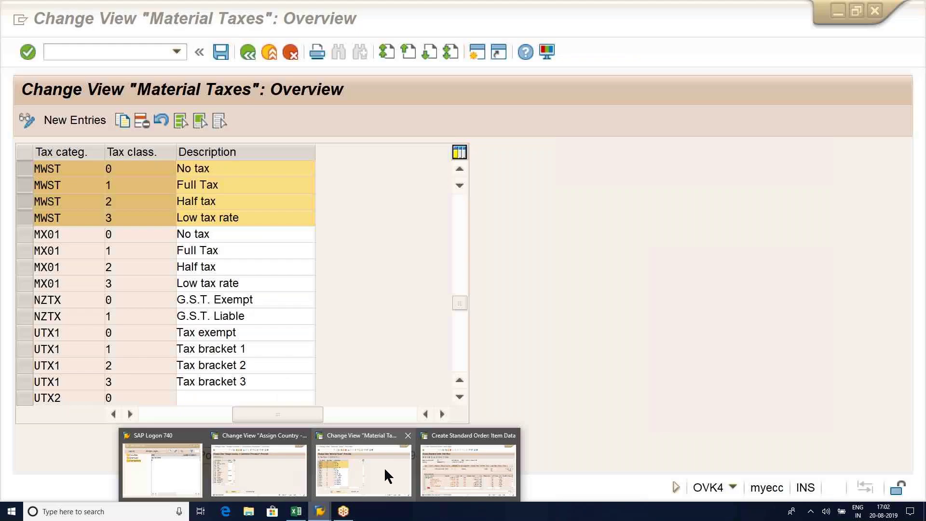
{"action": "left_click", "coordinate": [459, 472]}
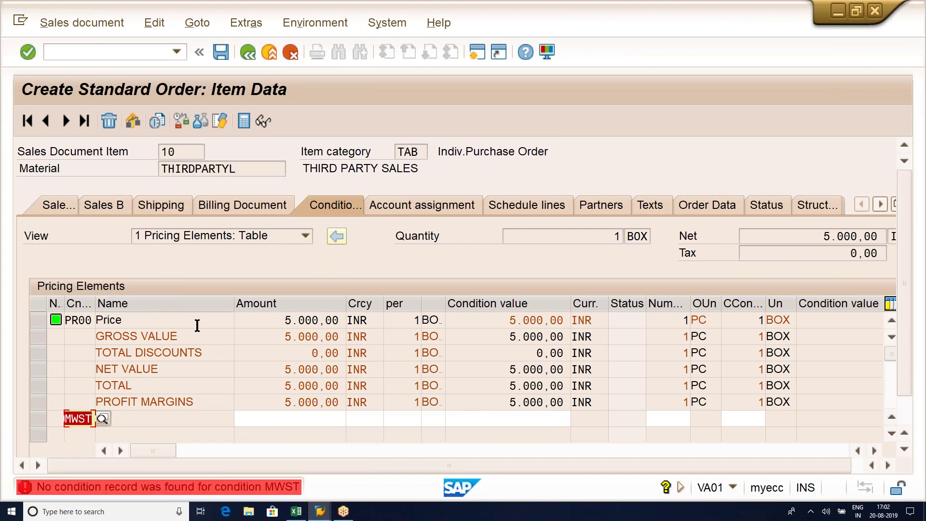
{"action": "key", "text": "Delete"}
{"action": "key", "text": "Return"}
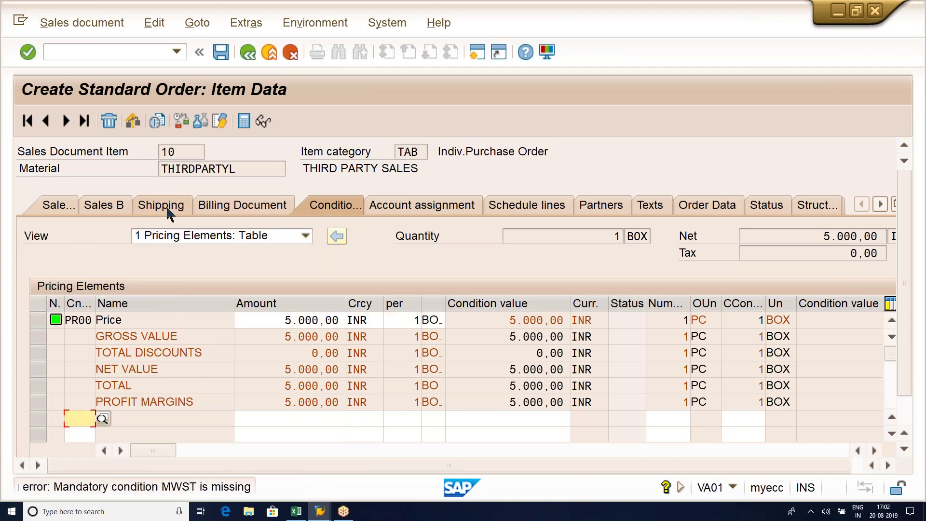
- Set the item's plant to LGP1 in the shipping data, and select the MWST output tax line in its conditions
{"action": "left_click", "coordinate": [163, 206]}
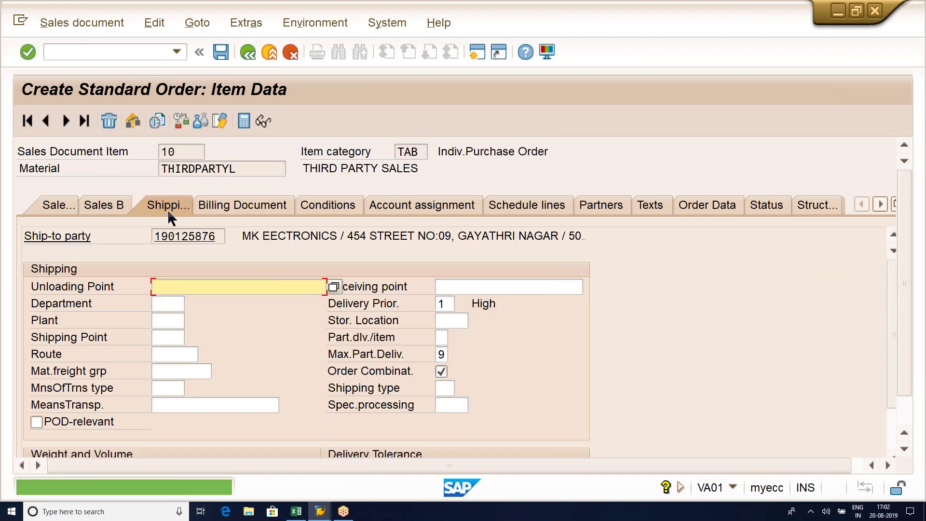
{"action": "left_click", "coordinate": [167, 322]}
{"action": "type", "text": "LGP1"}
{"action": "key", "text": "Return"}
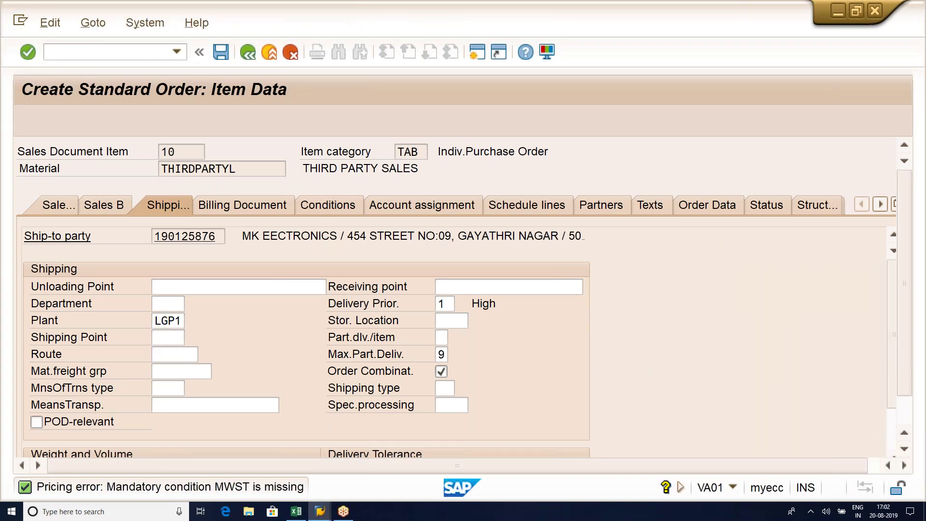
{"action": "left_click", "coordinate": [566, 389]}
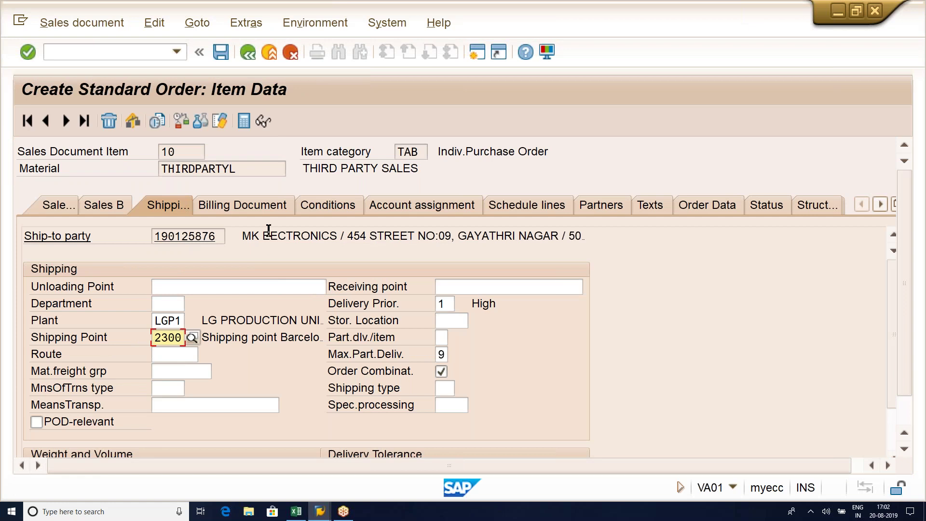
{"action": "left_click", "coordinate": [313, 211]}
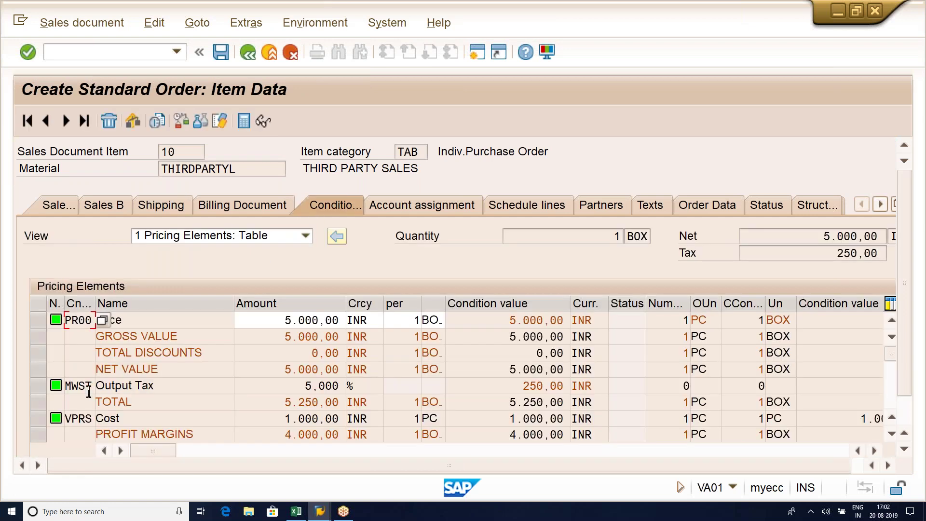
{"action": "left_click", "coordinate": [39, 389]}
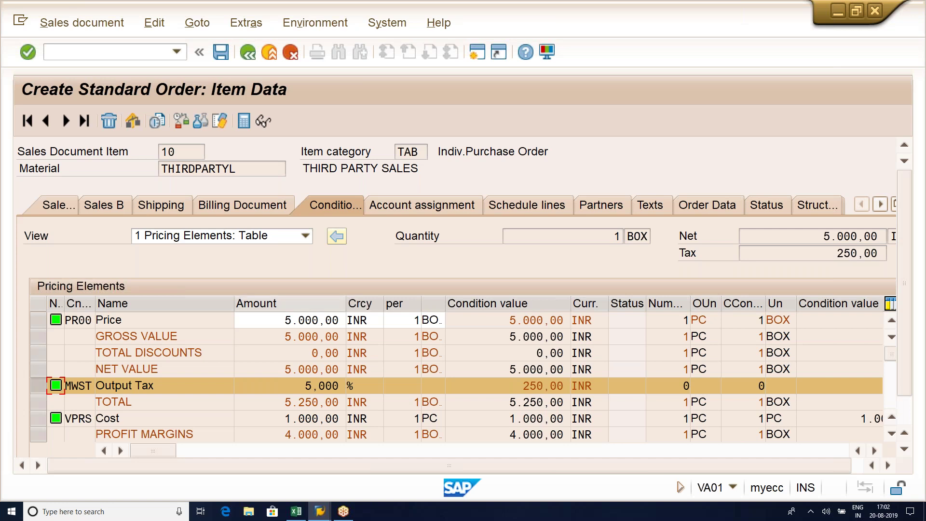
- Switch to the Excel notes and review the tax configuration steps, from condition types and tax procedure to tax codes and account posting
{"action": "left_click", "coordinate": [297, 512]}
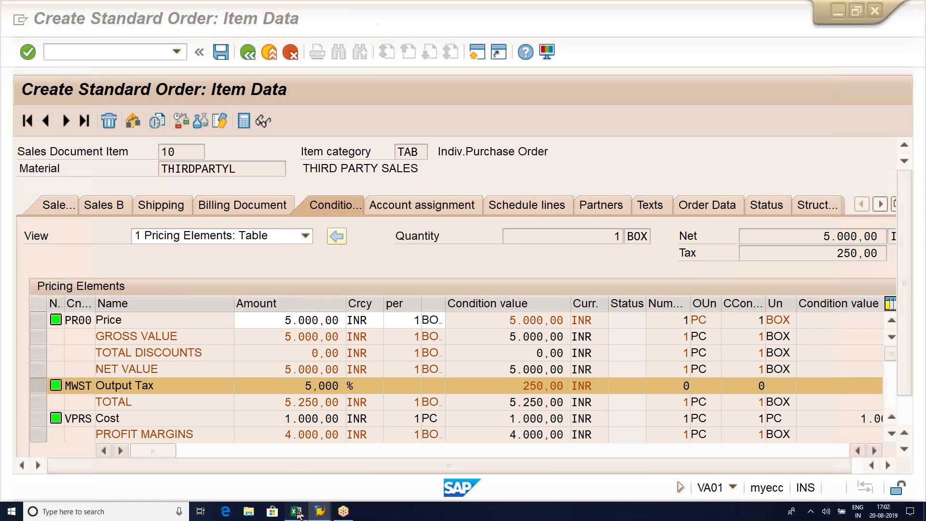
{"action": "left_click", "coordinate": [361, 382]}
{"action": "scroll", "coordinate": [361, 382], "scroll_direction": "up", "scroll_amount": 6}
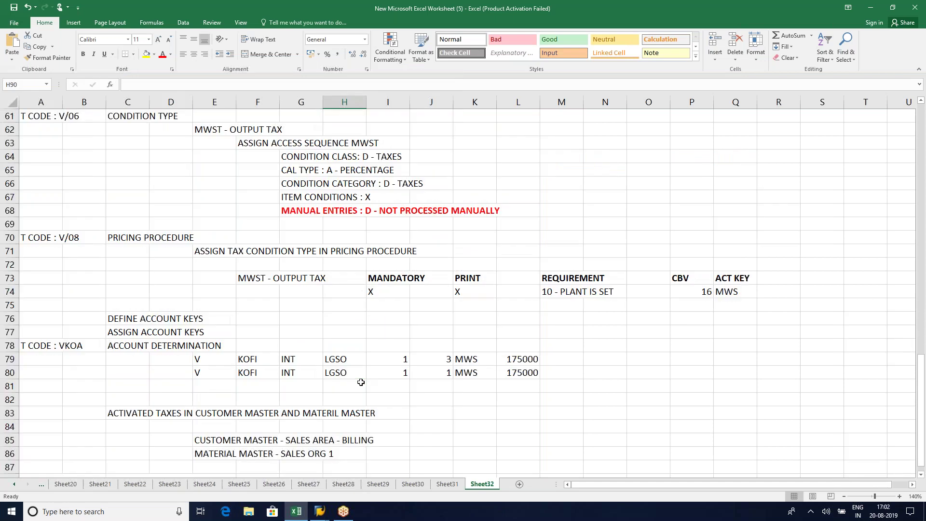
{"action": "scroll", "coordinate": [361, 382], "scroll_direction": "up", "scroll_amount": 14}
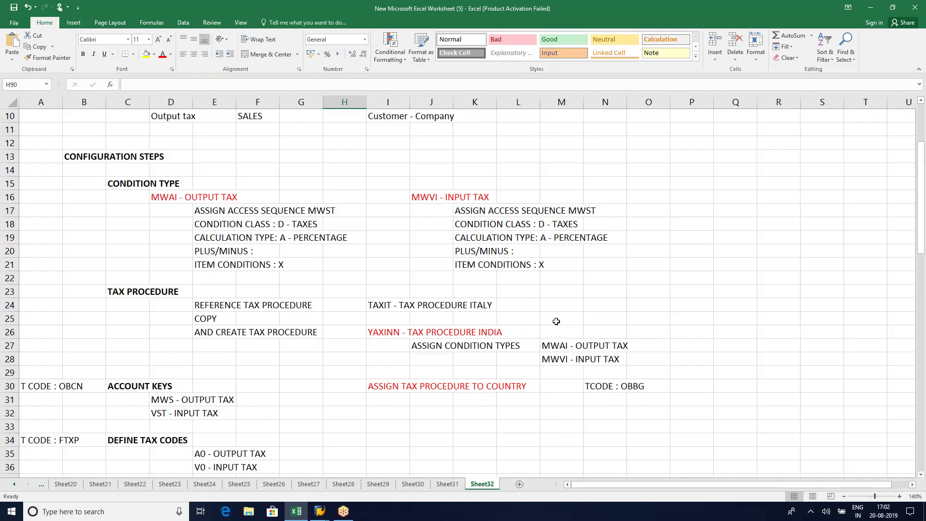
{"action": "left_click", "coordinate": [73, 186]}
{"action": "left_click", "coordinate": [100, 289]}
{"action": "scroll", "coordinate": [100, 289], "scroll_direction": "down", "scroll_amount": 1}
{"action": "left_click", "coordinate": [128, 359]}
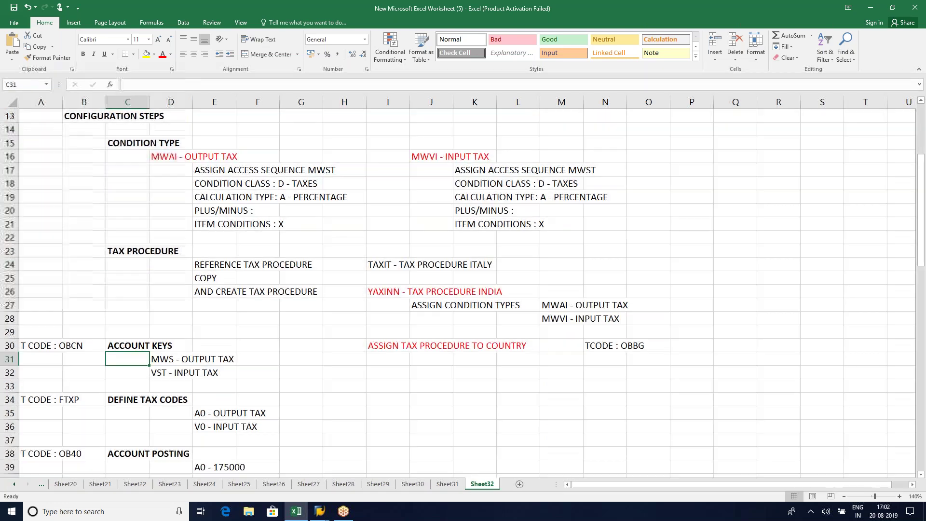
{"action": "left_click", "coordinate": [310, 411]}
{"action": "scroll", "coordinate": [310, 412], "scroll_direction": "down", "scroll_amount": 2}
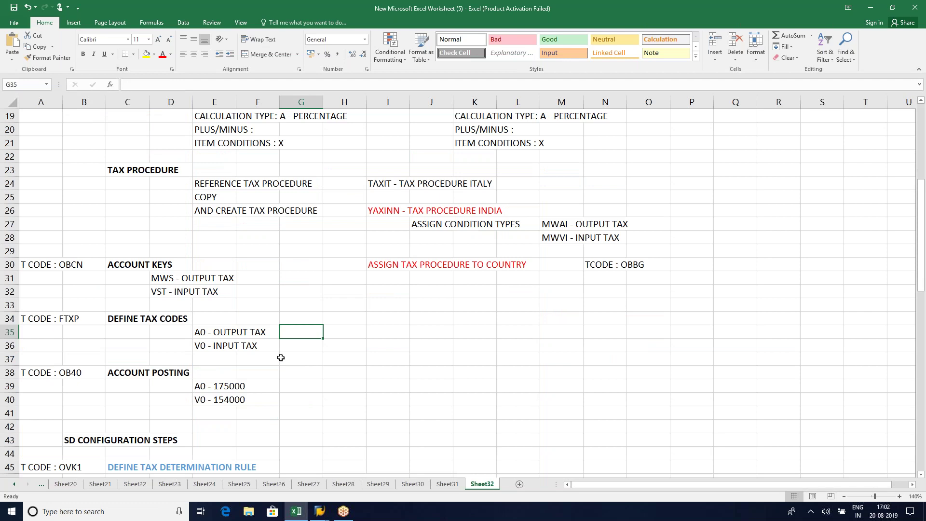
{"action": "left_click_drag", "start_coordinate": [314, 384], "coordinate": [318, 400]}
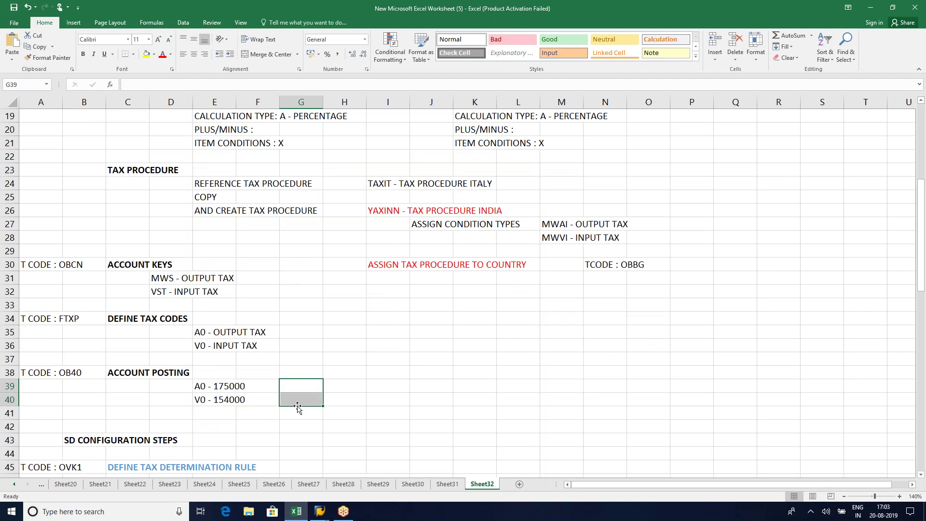
- Review the SD configuration notes, from the tax determination rule and delivery plant assignment to customer taxes, material taxes and the MWST condition type
{"action": "scroll", "coordinate": [298, 408], "scroll_direction": "down", "scroll_amount": 3}
{"action": "left_click", "coordinate": [483, 356]}
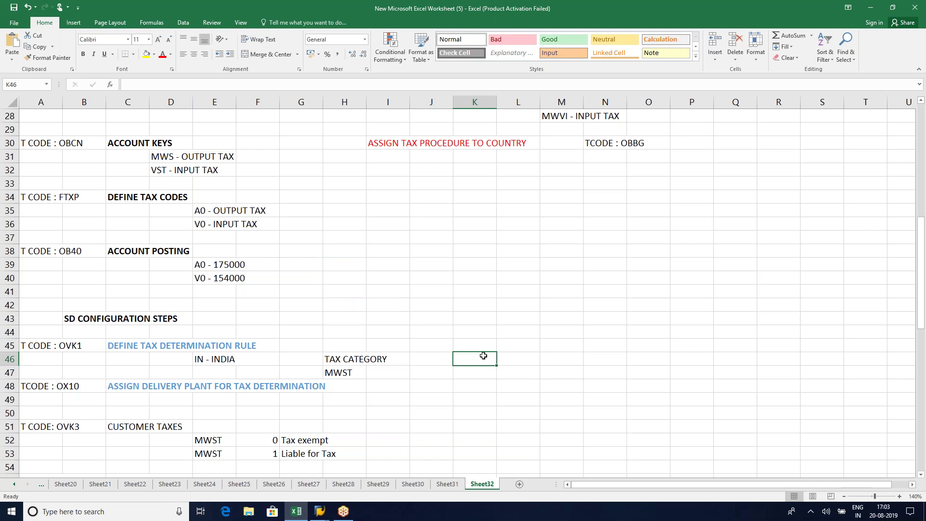
{"action": "scroll", "coordinate": [484, 355], "scroll_direction": "down", "scroll_amount": 2}
{"action": "left_click", "coordinate": [171, 318]}
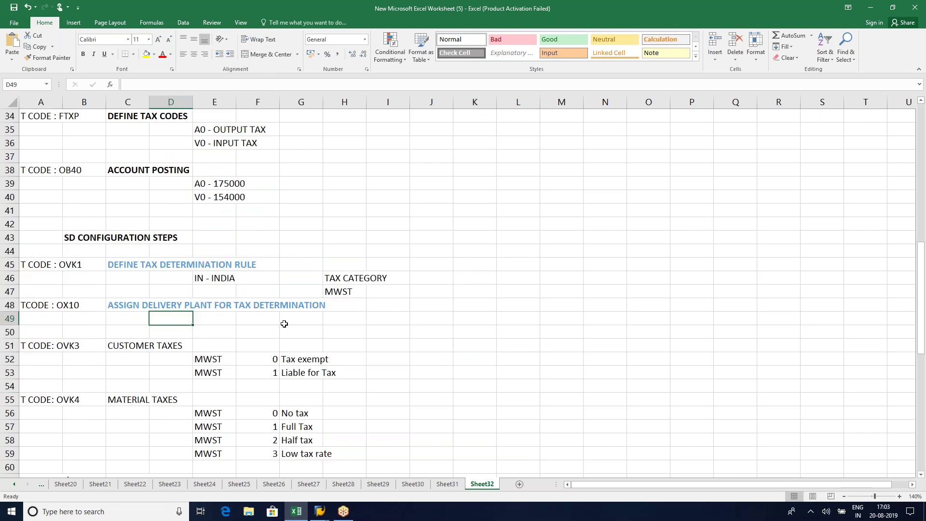
{"action": "scroll", "coordinate": [284, 323], "scroll_direction": "down", "scroll_amount": 1}
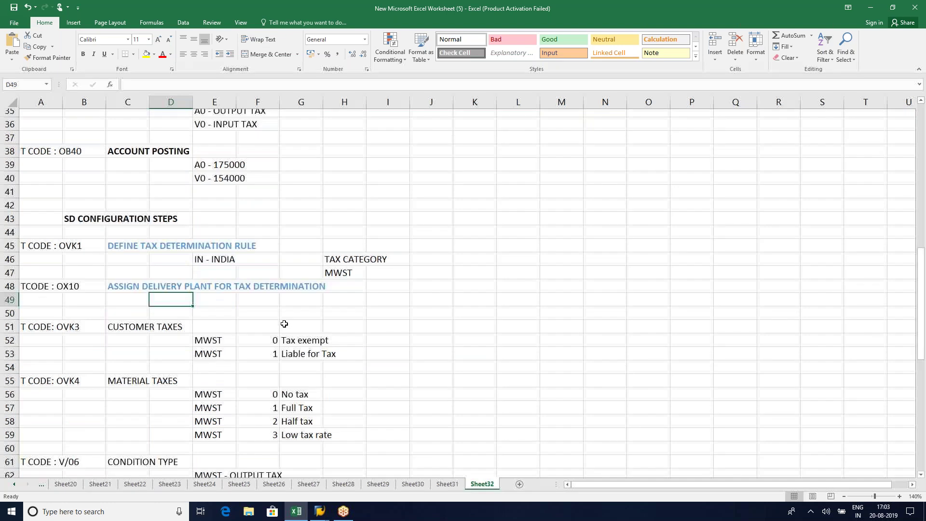
{"action": "left_click", "coordinate": [121, 323]}
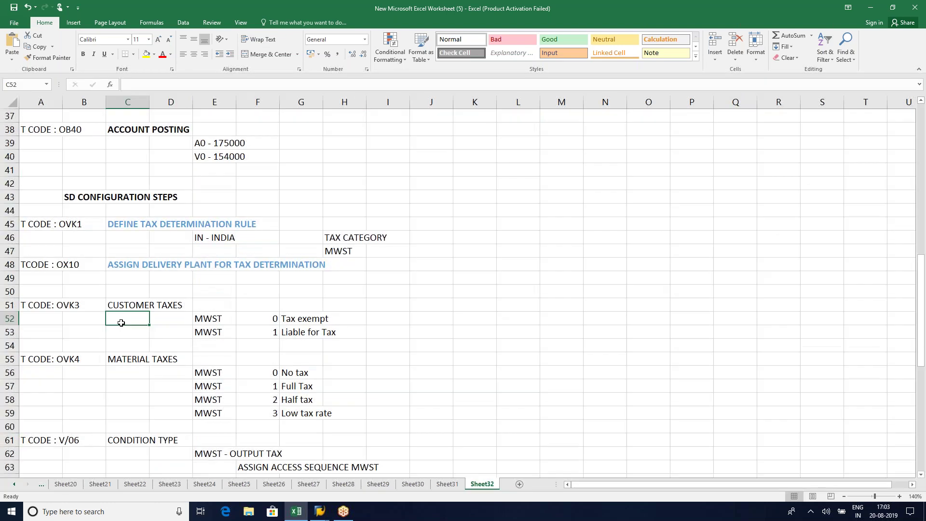
{"action": "left_click", "coordinate": [132, 399]}
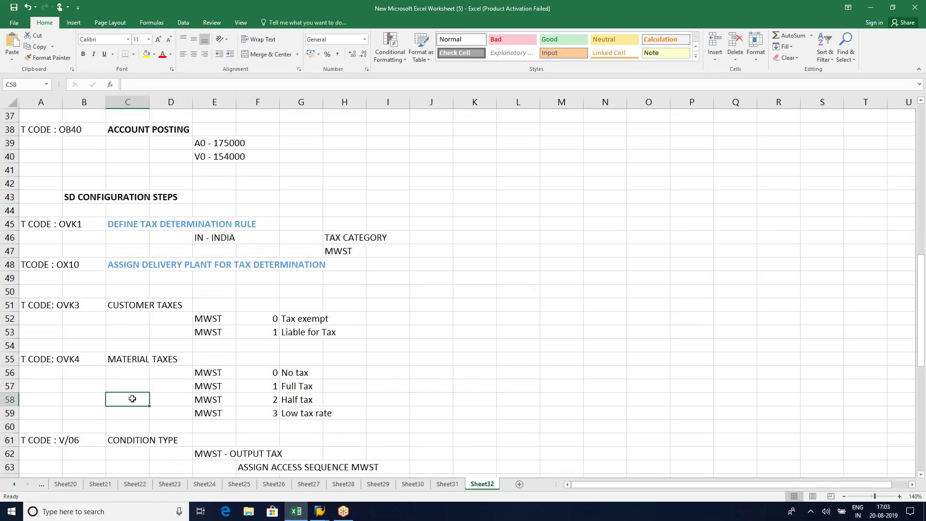
{"action": "scroll", "coordinate": [132, 399], "scroll_direction": "down", "scroll_amount": 2}
{"action": "left_click", "coordinate": [132, 399]}
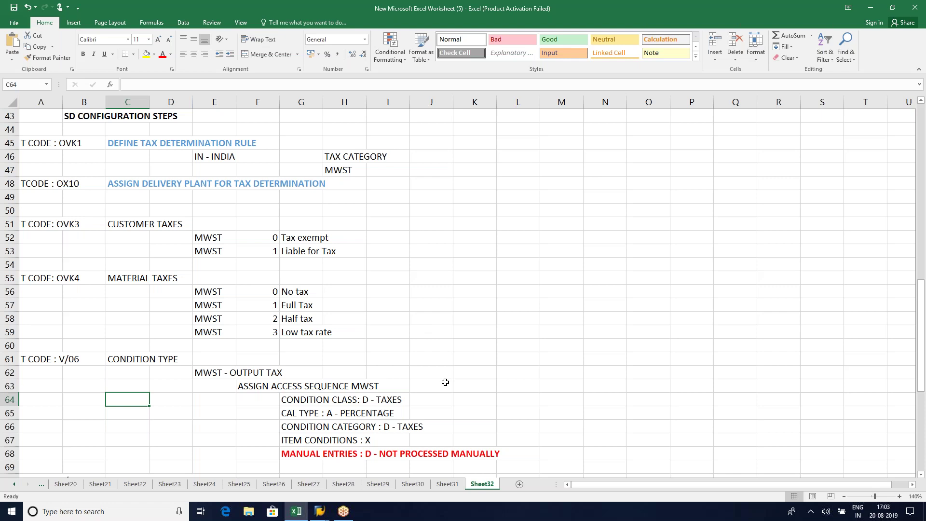
{"action": "scroll", "coordinate": [445, 382], "scroll_direction": "down", "scroll_amount": 2}
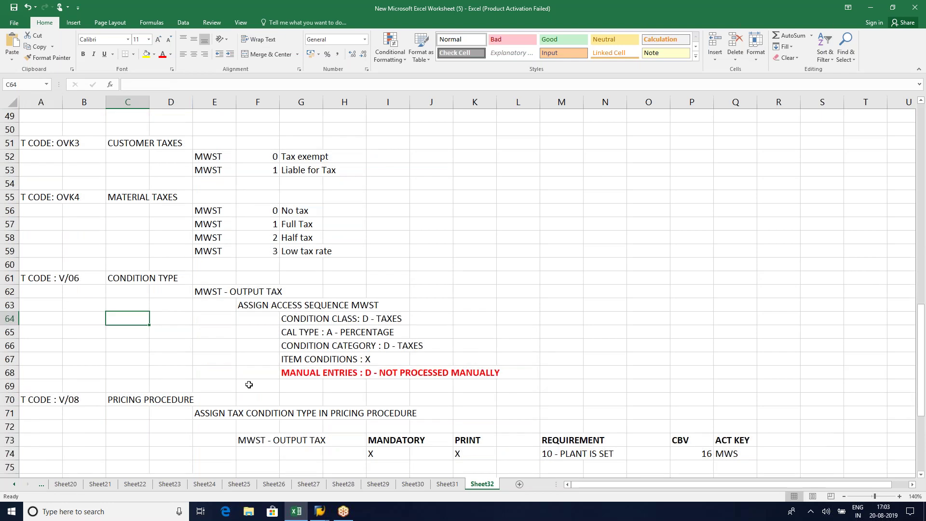
- Review the pricing procedure settings for MWST, the account keys, the account determination entries and the customer and material master notes
{"action": "left_click", "coordinate": [158, 440]}
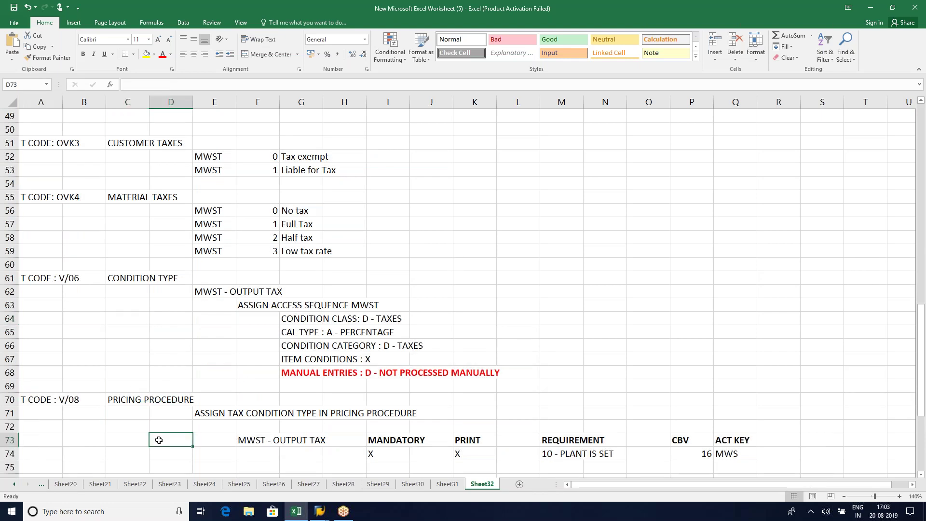
{"action": "scroll", "coordinate": [159, 440], "scroll_direction": "down", "scroll_amount": 4}
{"action": "left_click_drag", "start_coordinate": [381, 282], "coordinate": [745, 291]}
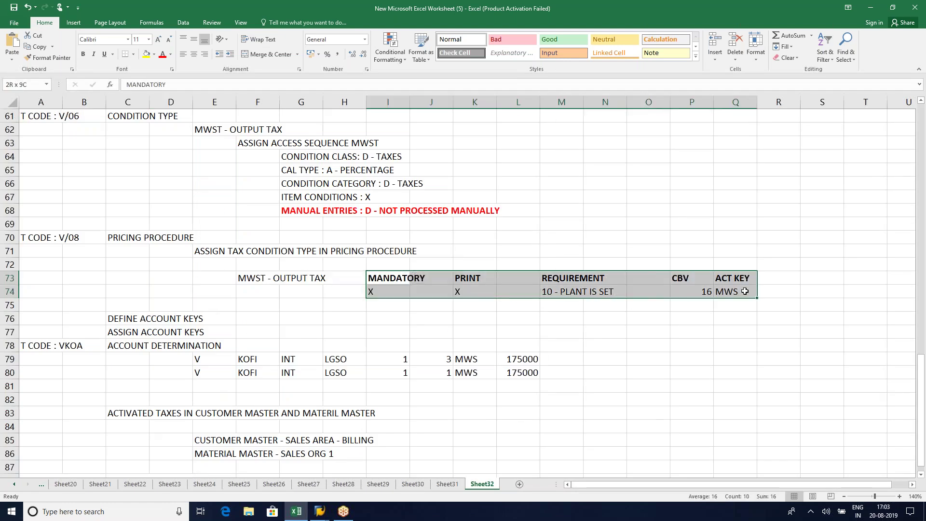
{"action": "left_click", "coordinate": [265, 321]}
{"action": "left_click", "coordinate": [264, 337]}
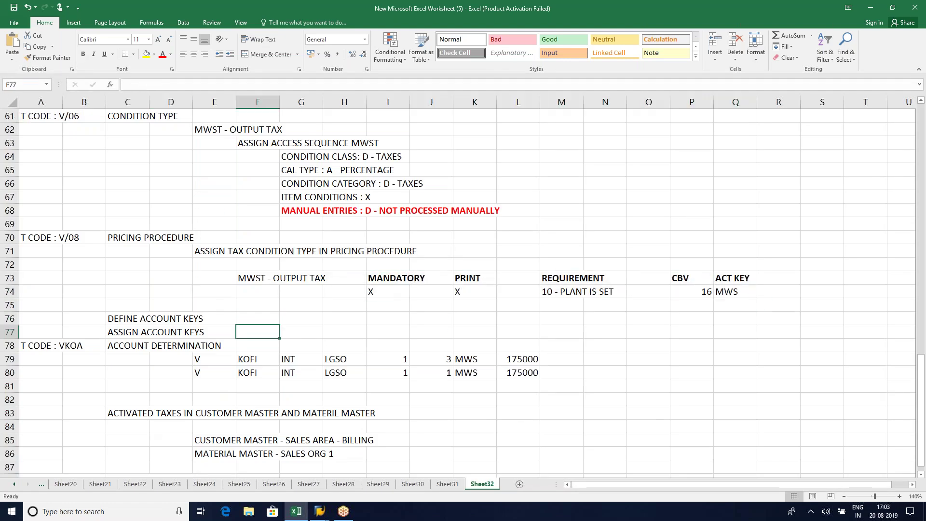
{"action": "left_click", "coordinate": [178, 368]}
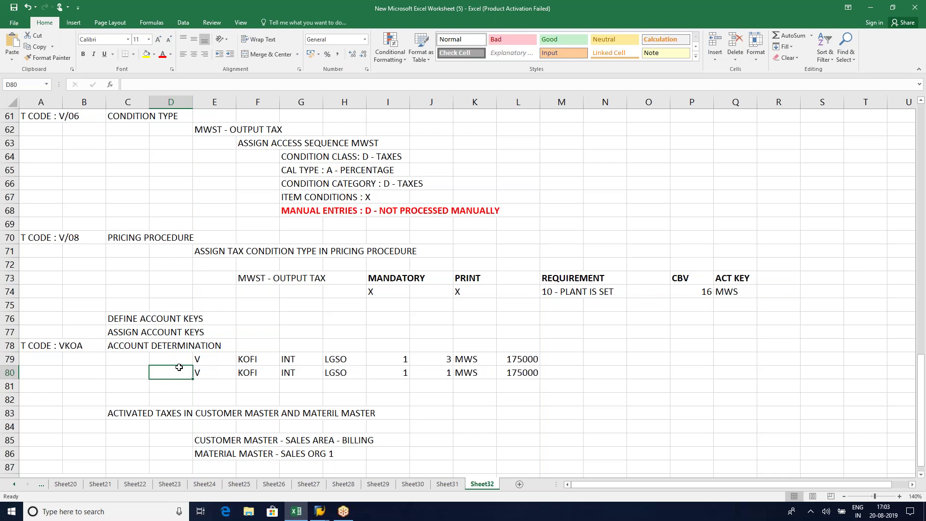
{"action": "scroll", "coordinate": [179, 367], "scroll_direction": "down", "scroll_amount": 2}
{"action": "left_click", "coordinate": [176, 360]}
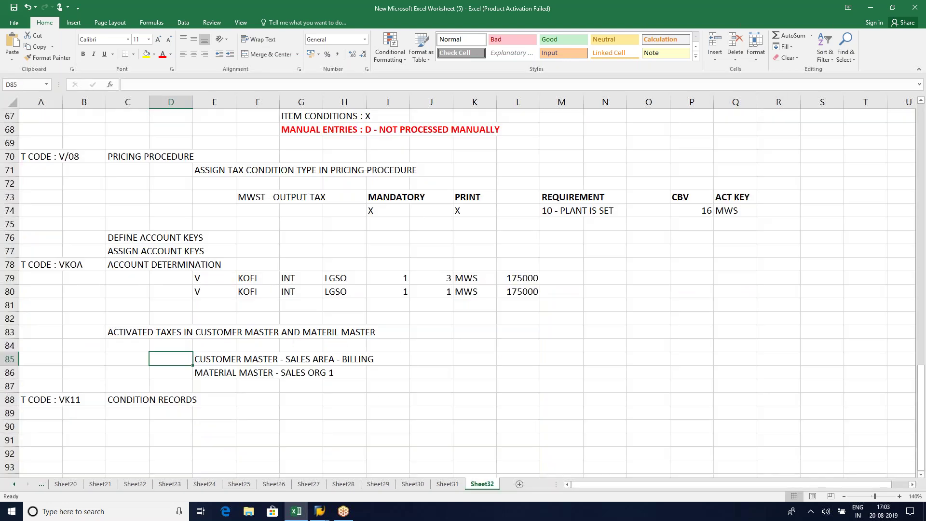
- Correct the spelling in cell C83 to "ACTIVATED TAXES IN CUSTOMER MASTER AND MATERIAL MASTER"
{"action": "double_click", "coordinate": [128, 331]}
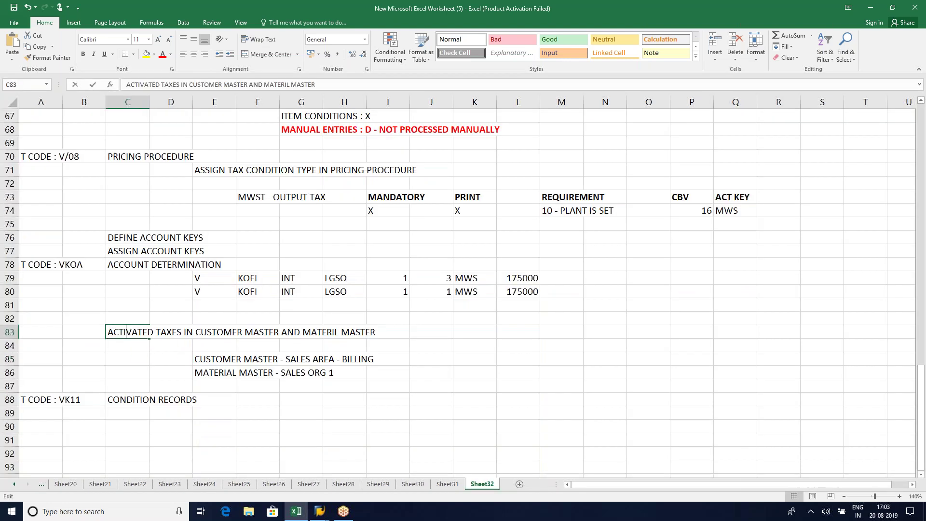
{"action": "left_click", "coordinate": [338, 332]}
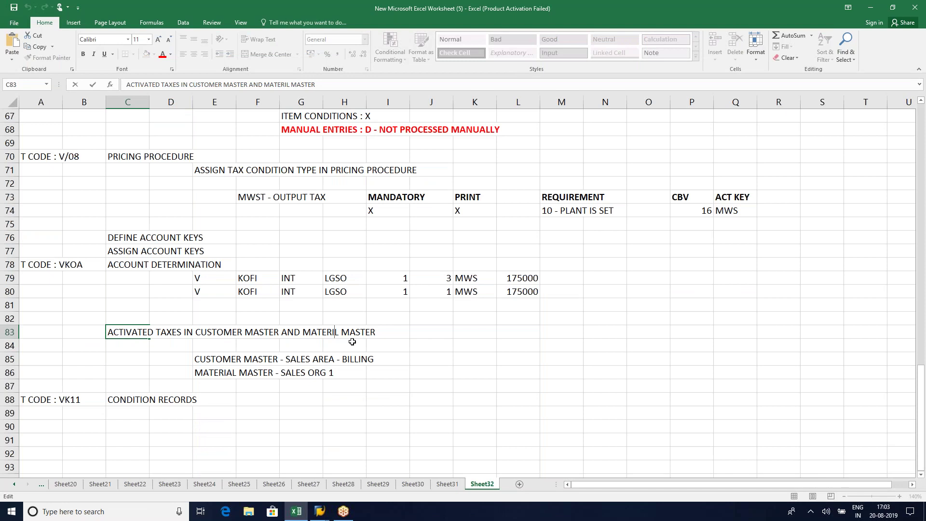
{"action": "type", "text": "A"}
{"action": "left_click", "coordinate": [142, 416]}
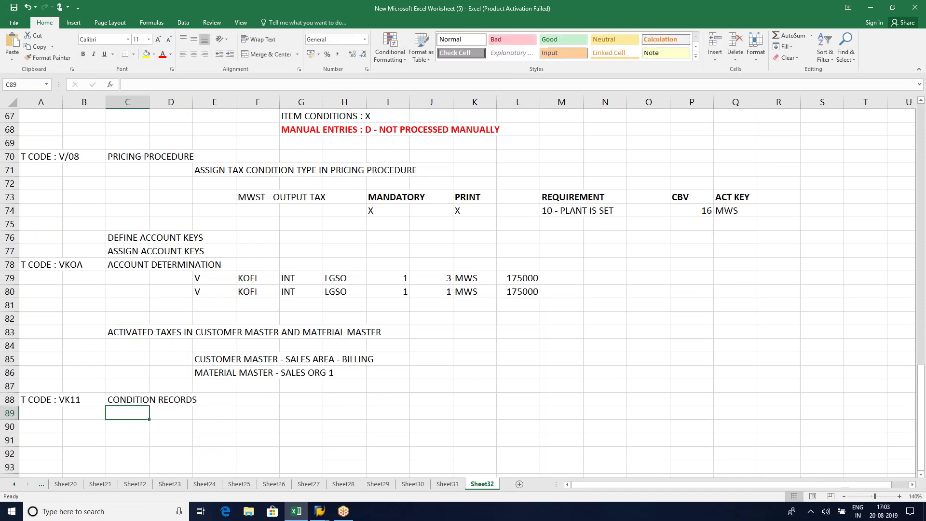
- Add the note "PERFORM TEST IN SALES DOCUMENT" in cell C91 and make it bold
{"action": "scroll", "coordinate": [128, 371], "scroll_direction": "down", "scroll_amount": 2}
{"action": "left_click", "coordinate": [129, 365]}
{"action": "type", "text": "P"}
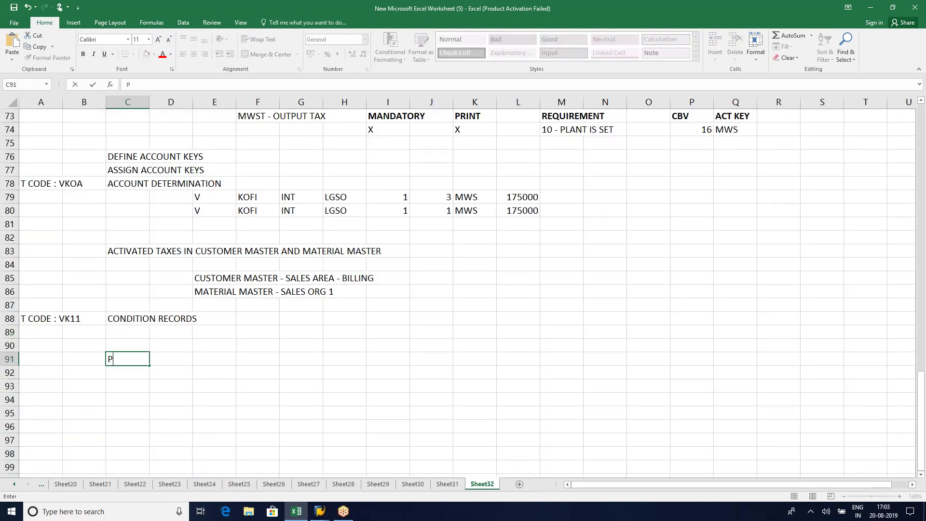
{"action": "type", "text": "ERFORM TES"}
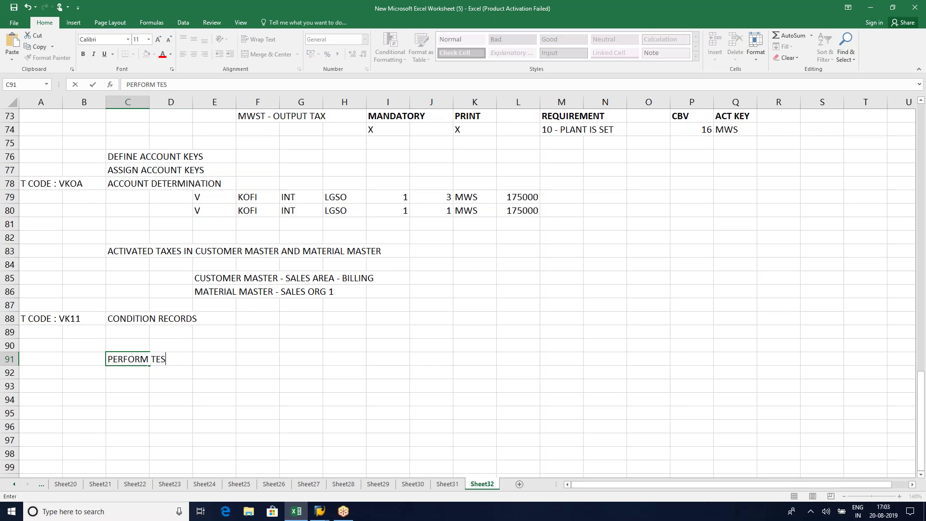
{"action": "type", "text": "T IN SALES DOCUMENT"}
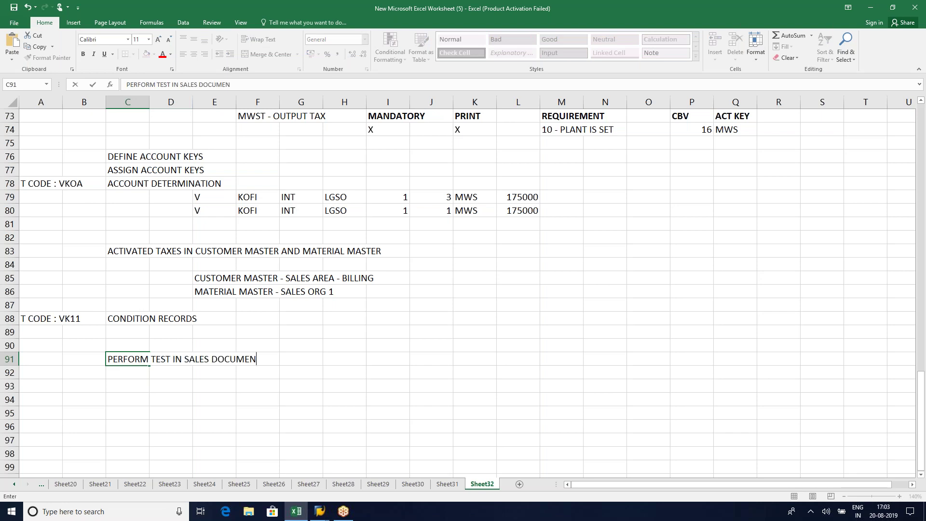
{"action": "key", "text": "ctrl+Return"}
{"action": "key", "text": "ctrl+b"}
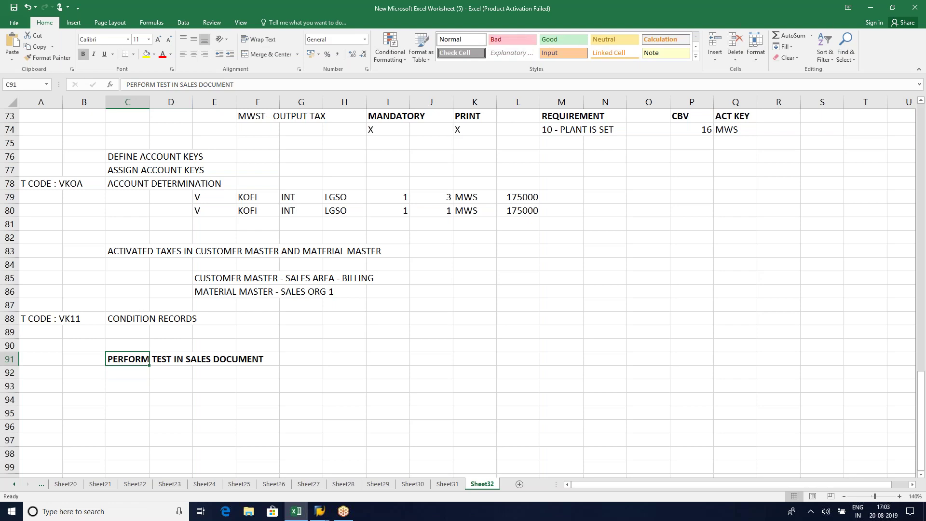
- Enter "T CODE: VA01" in cell A91 beside the sales document test note
{"action": "left_click", "coordinate": [44, 361]}
{"action": "key", "text": "BackSpace"}
{"action": "type", "text": "T CODE"}
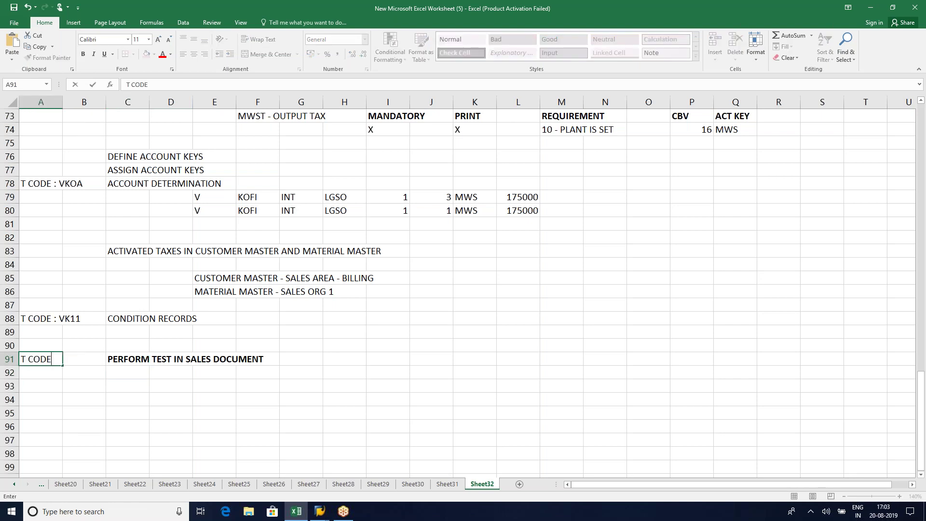
{"action": "type", "text": ": VA01"}
{"action": "key", "text": "Return"}
{"action": "left_click", "coordinate": [219, 383]}
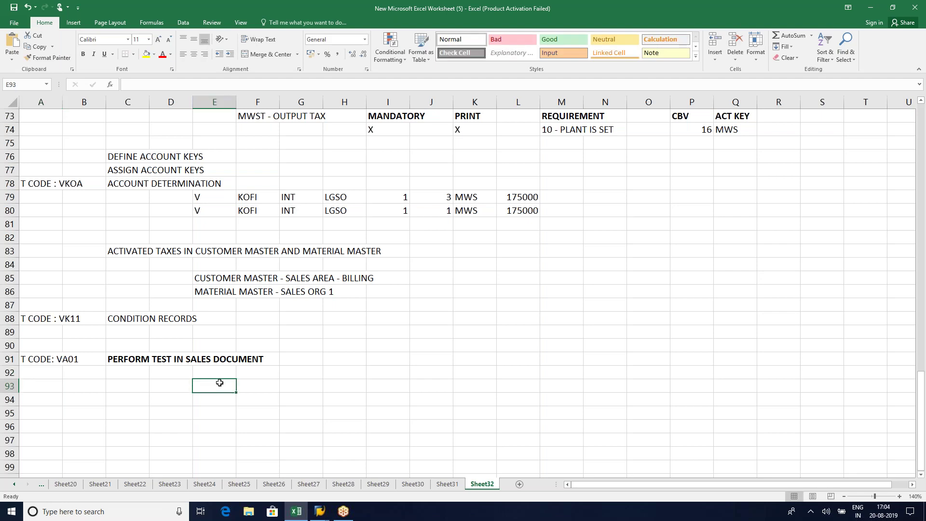
{"action": "scroll", "coordinate": [219, 382], "scroll_direction": "up", "scroll_amount": 5}
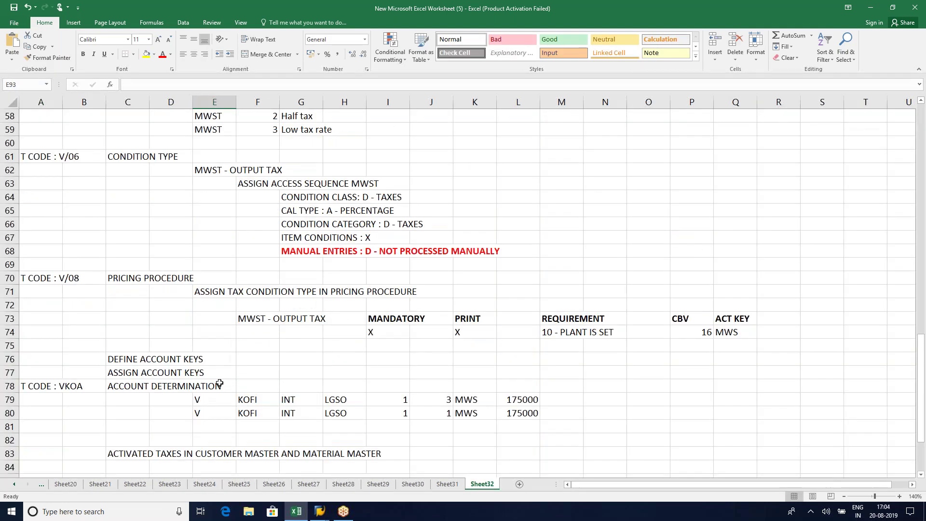
{"action": "scroll", "coordinate": [219, 383], "scroll_direction": "up", "scroll_amount": 8}
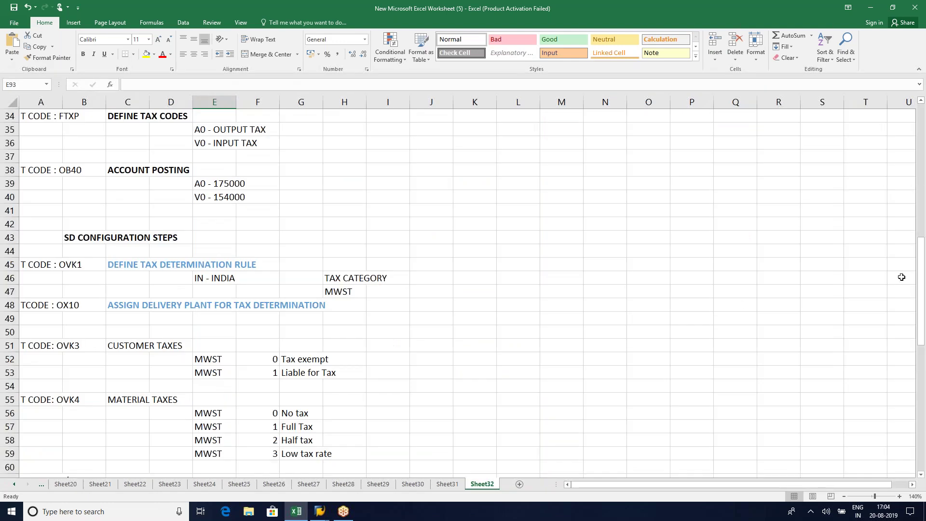